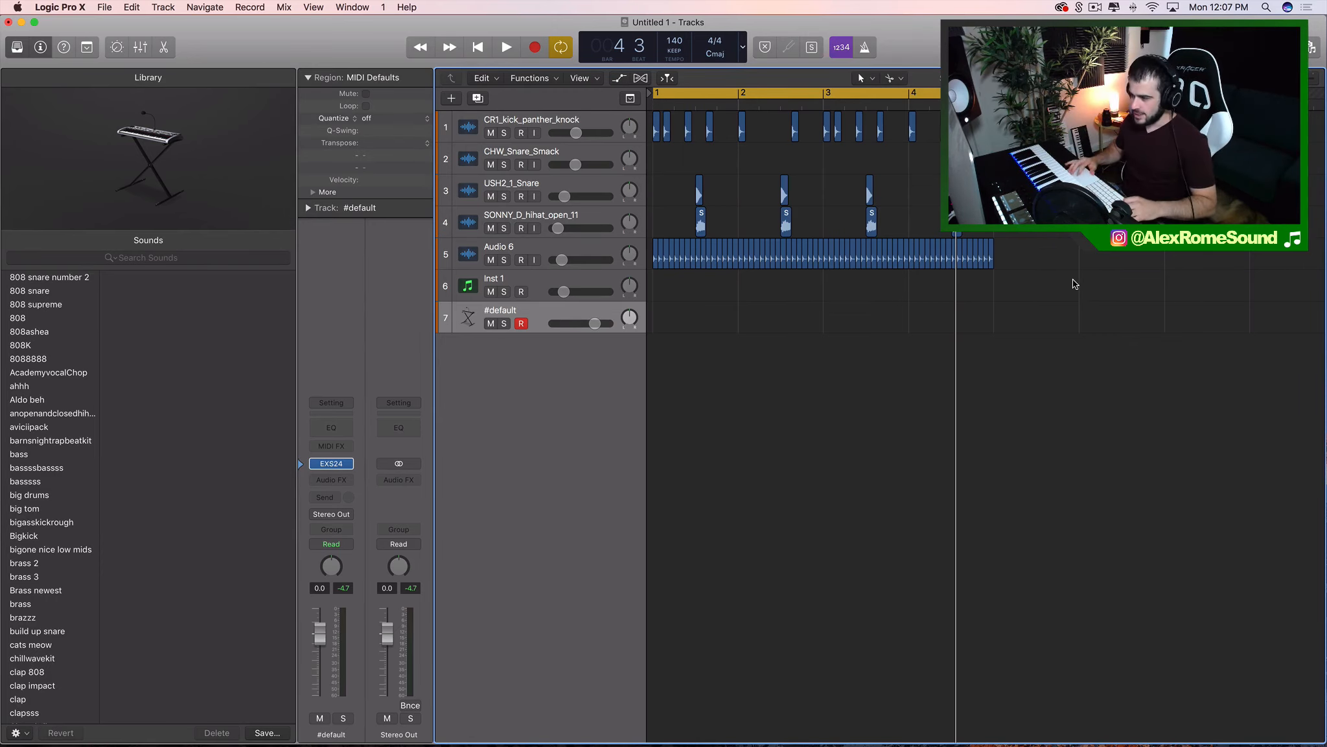
Examine the drum pattern across bars 1 to 4 and the regions on the five audio tracks
key(super+Right)
key(super+Right)
key(super+Right)
key(super+Right)
key(super+Right)
scroll(1031, 262, left, 10)
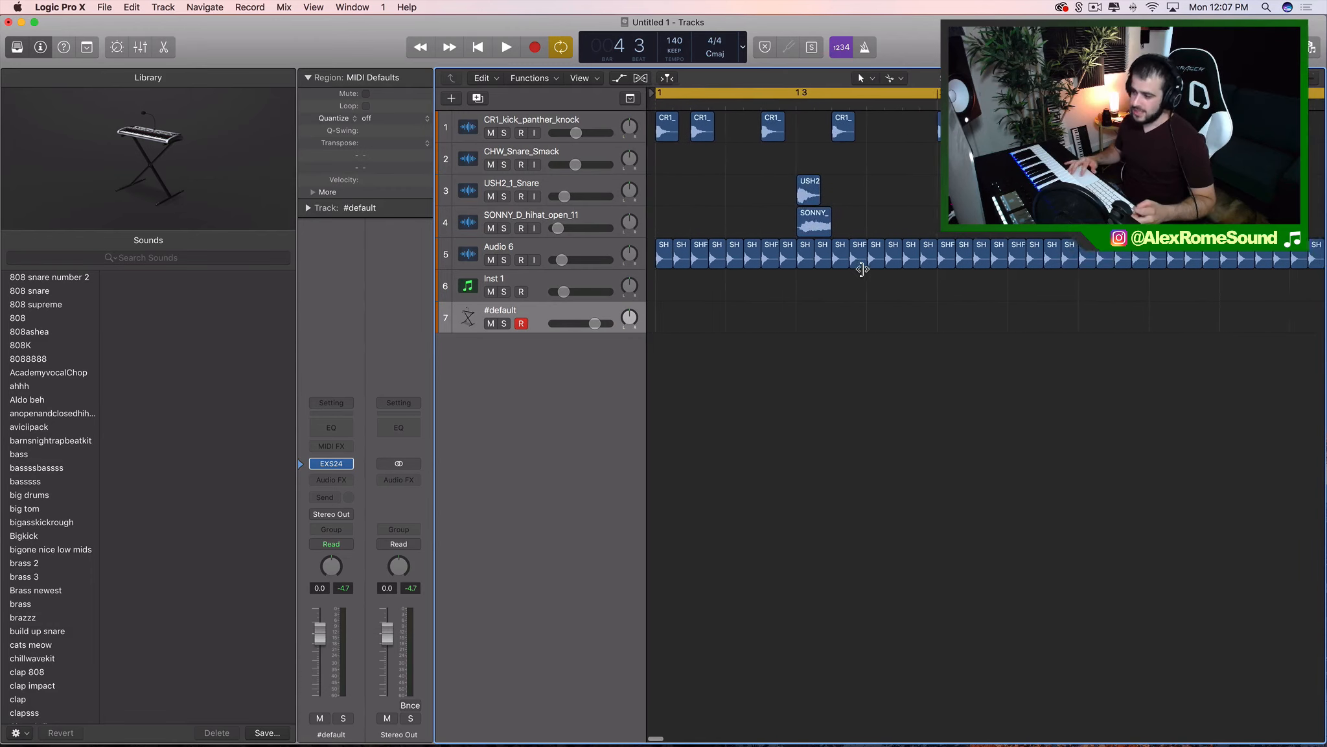
key(super+Left)
key(super+Left)
key(super+Left)
key(super+Left)
key(super+Left)
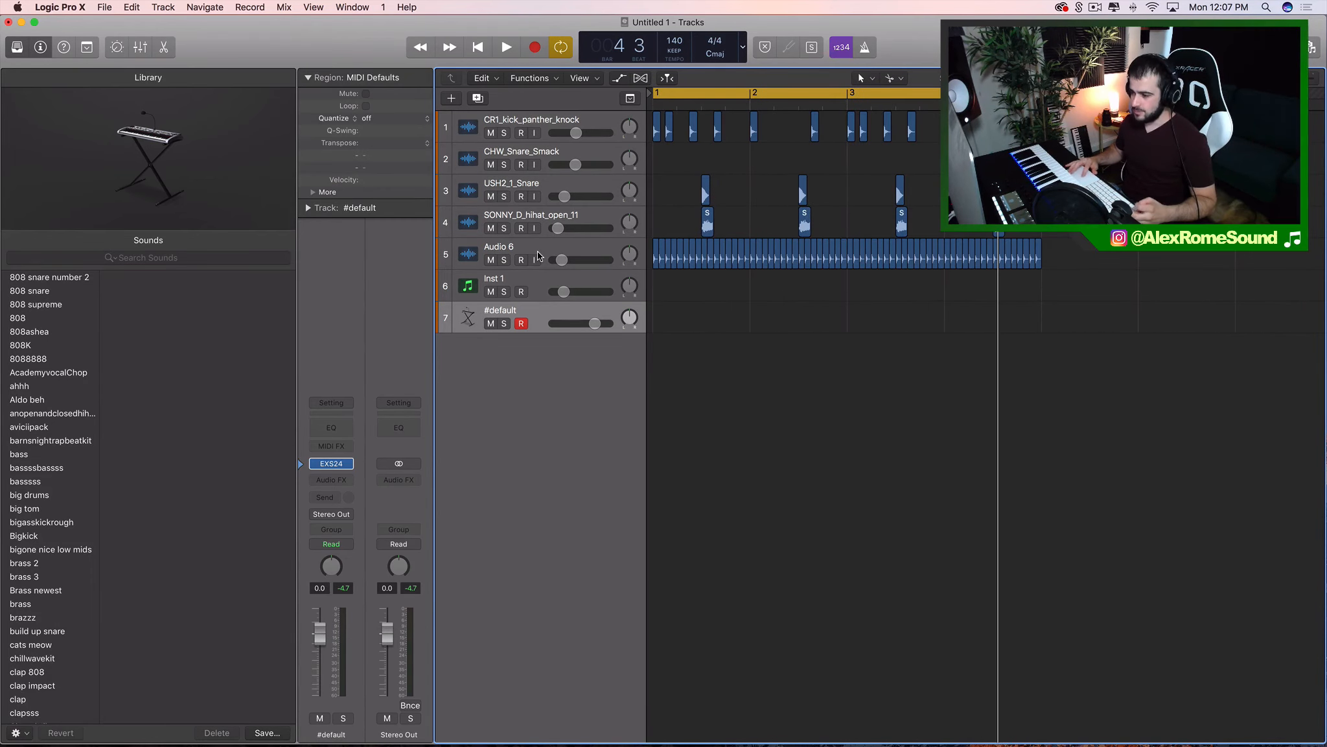
click(583, 251)
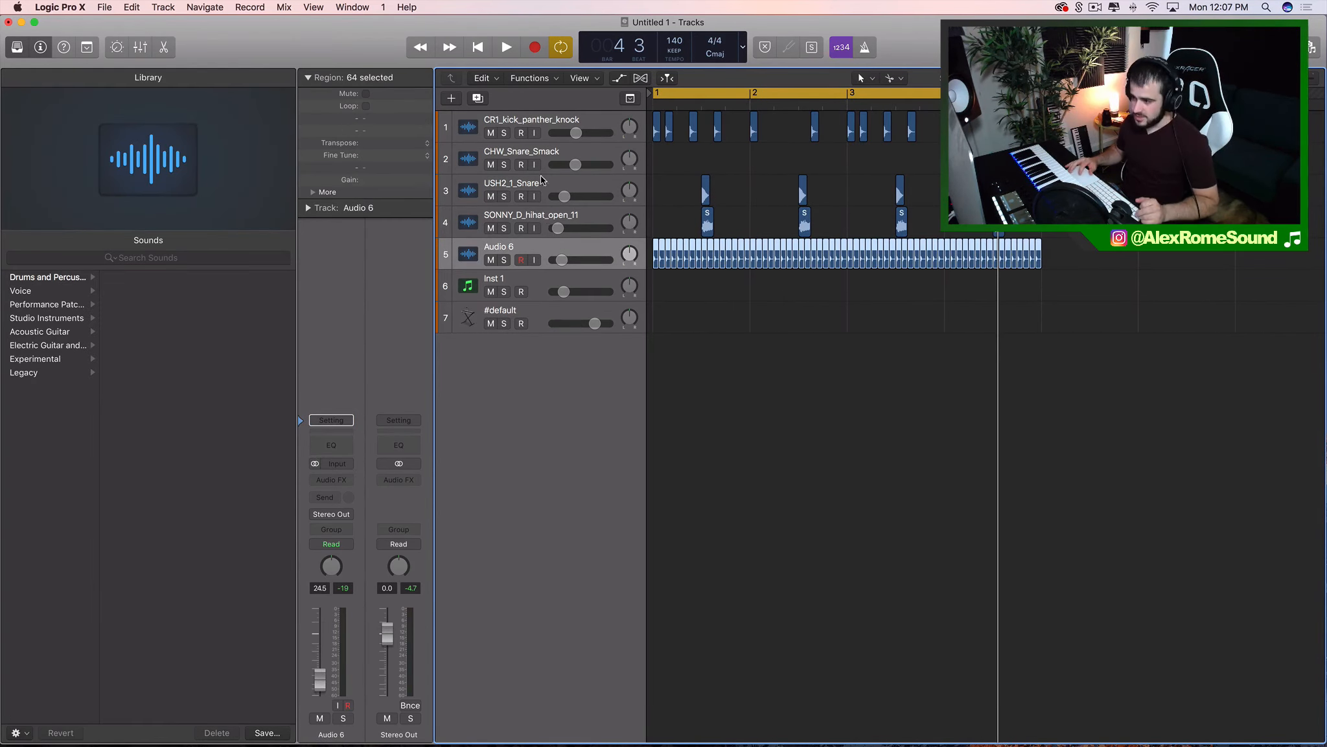
shift+click(550, 121)
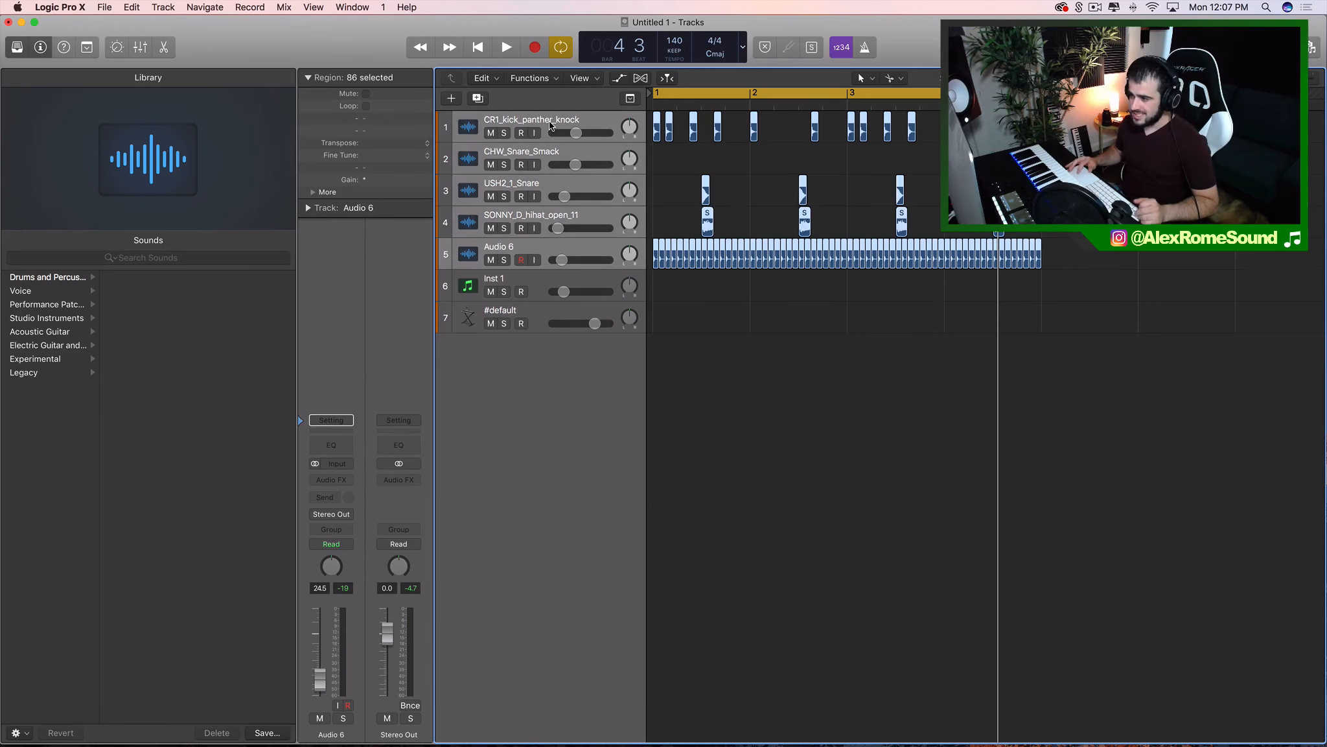
Delete the empty CHW_Snare_Smack track
click(558, 159)
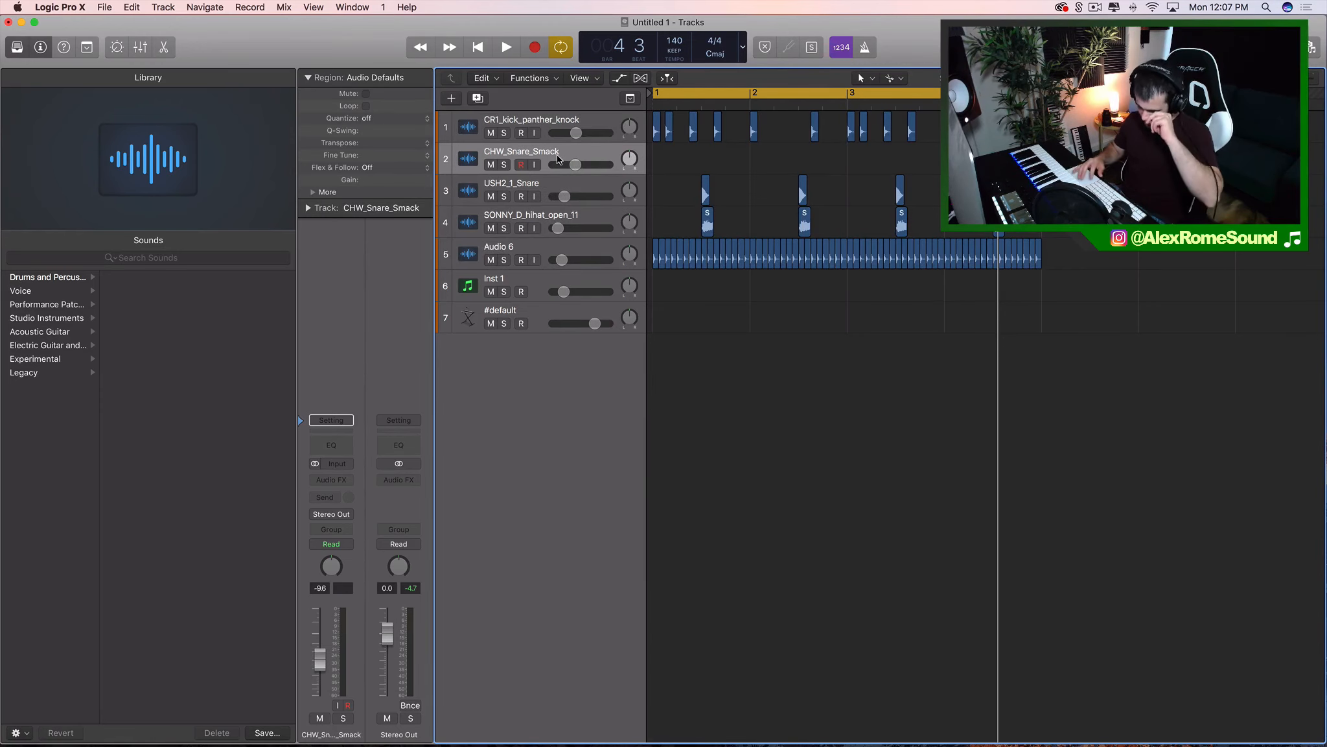
key(BackSpace)
click(814, 299)
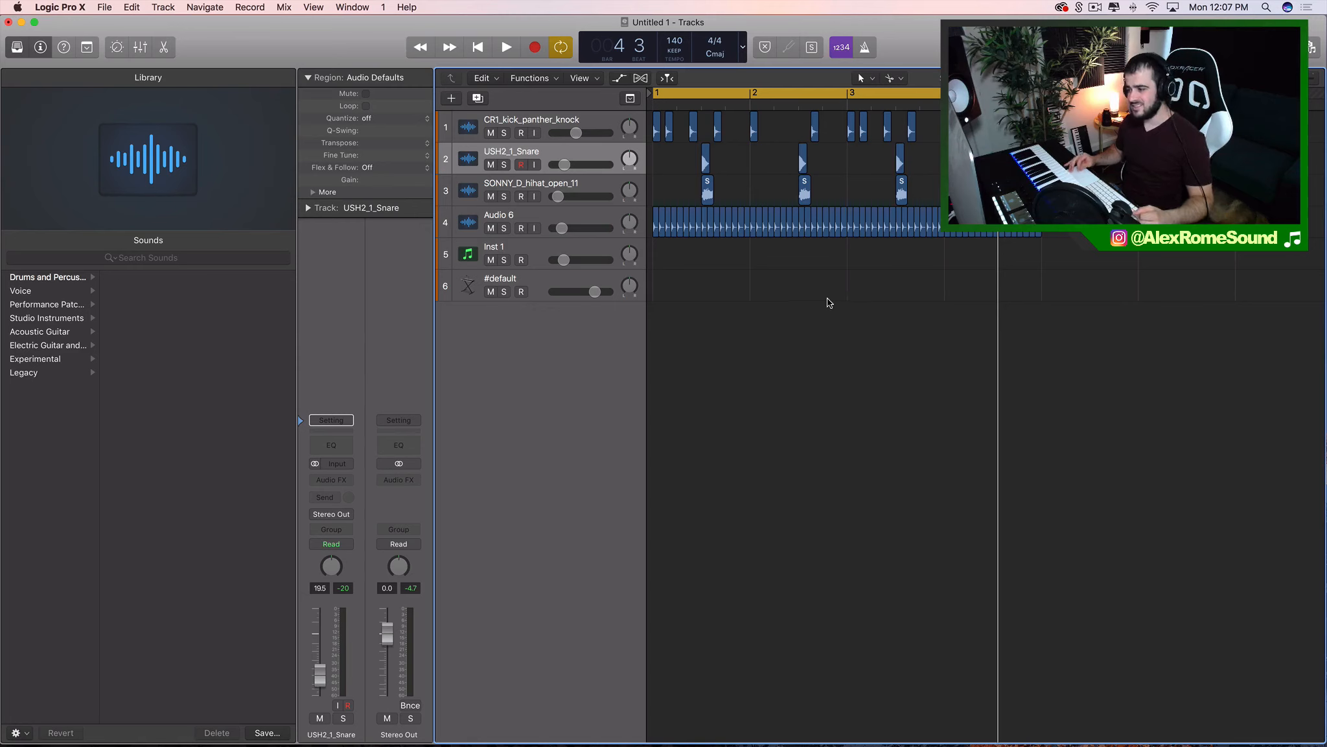
Rebalance the beat during playback by lowering the Audio 6 and CR1_kick_panther_knock volumes and raising USH2_1_Snare to -16.2 dB
key(space)
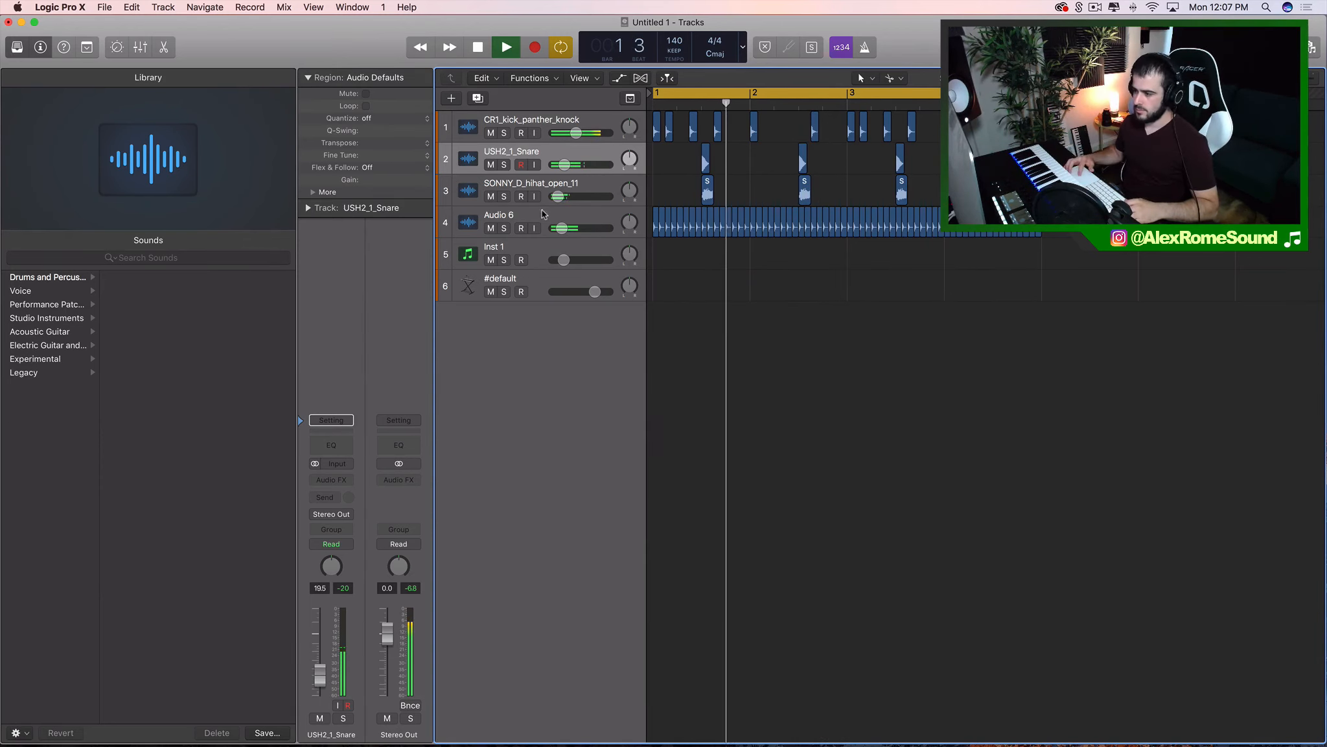
drag(562, 228, 559, 228)
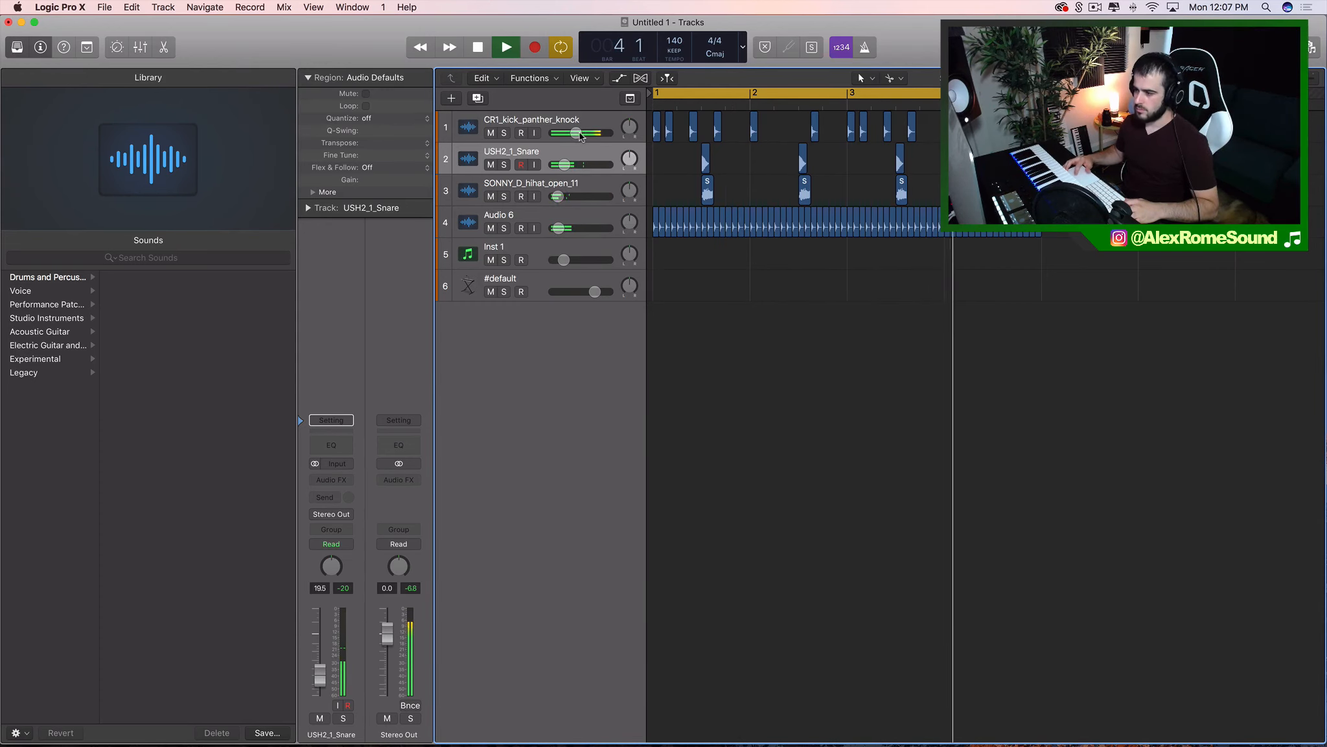
drag(576, 133, 568, 164)
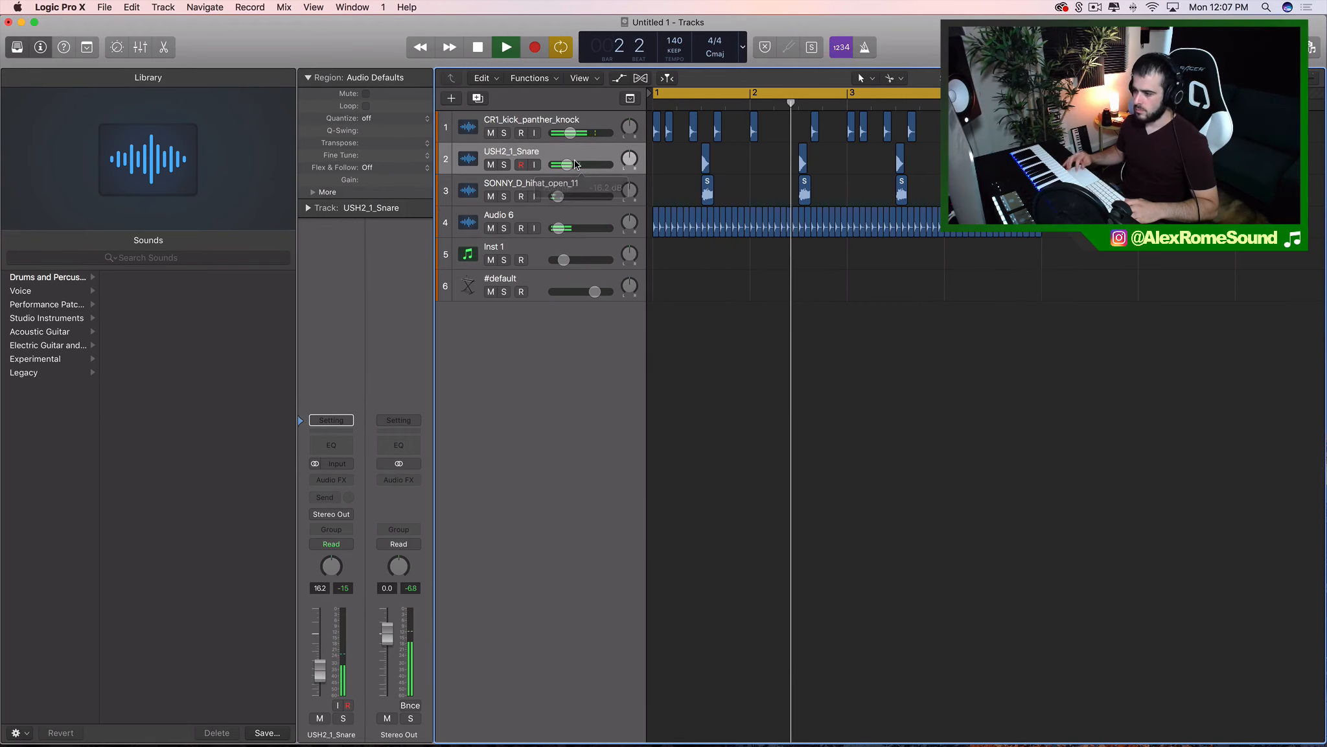
key(space)
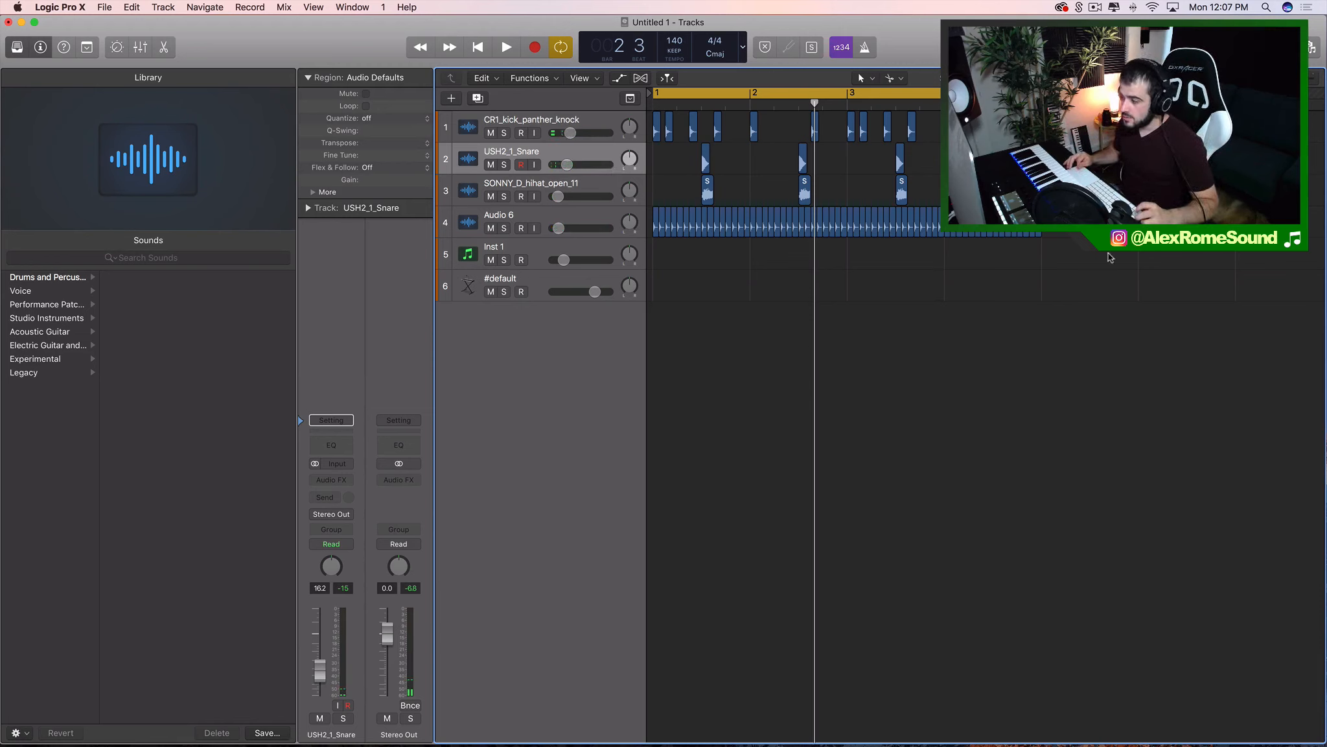
Return the playhead to the start of the project and select all the drum regions
key(super+a)
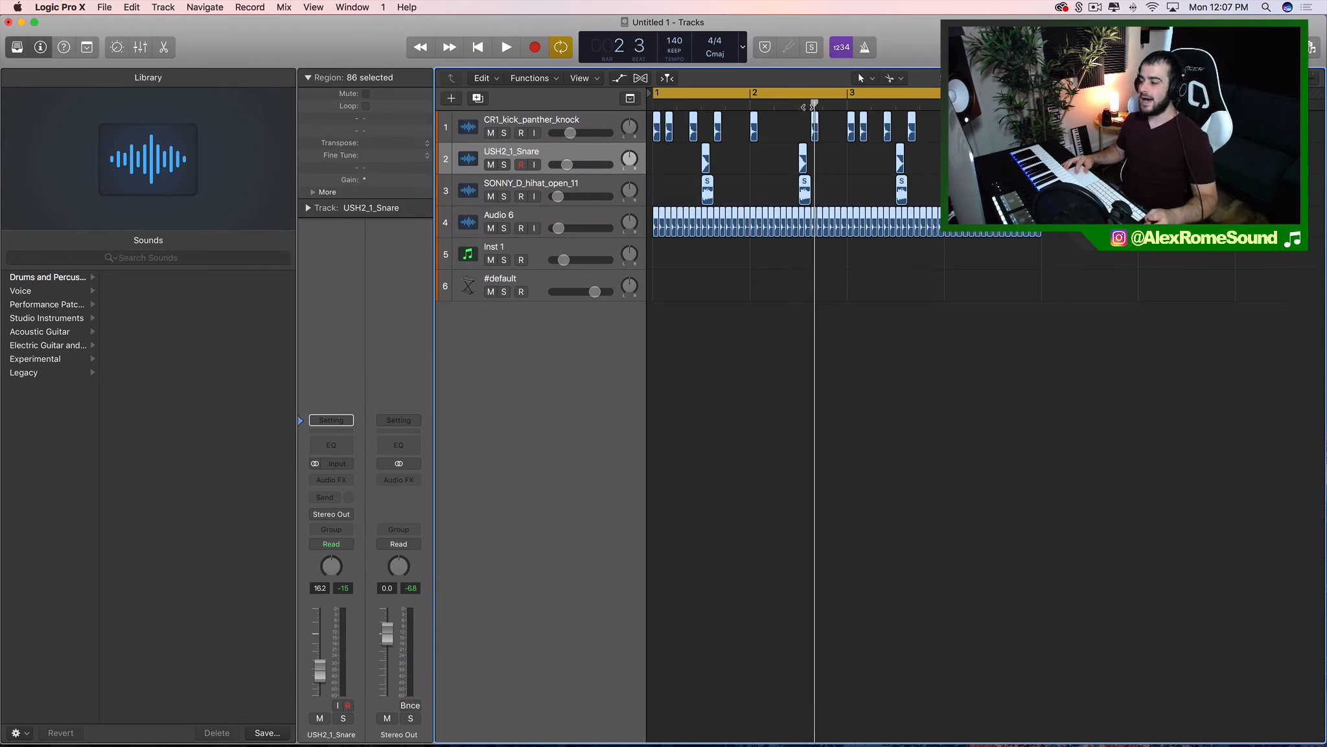
key(Return)
click(857, 331)
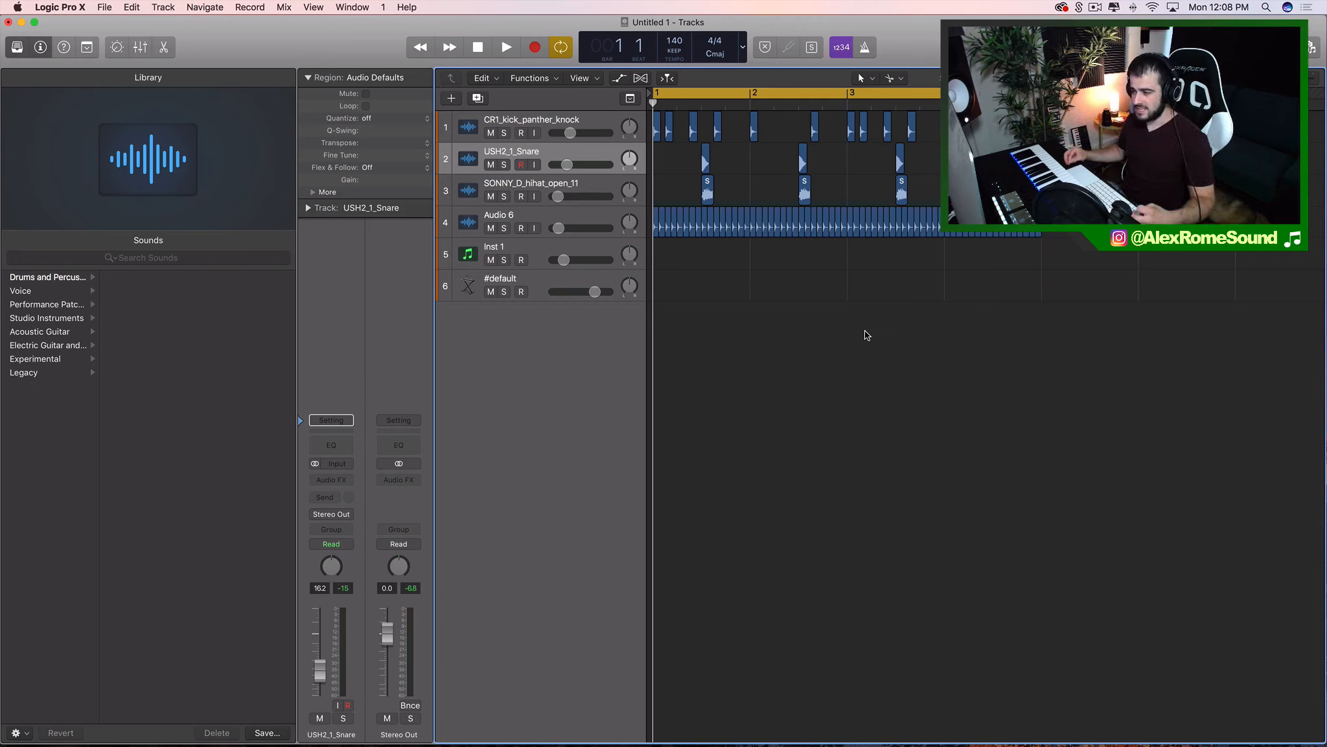
key(super+a)
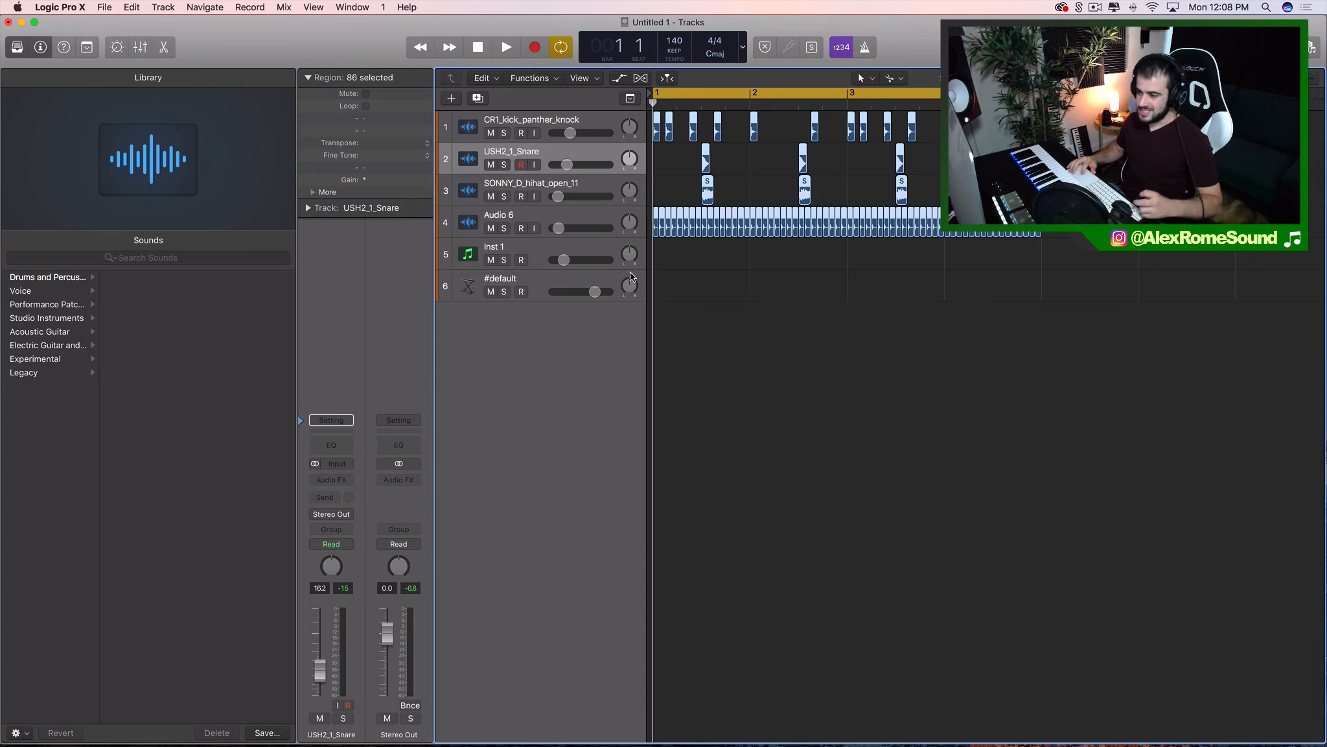
click(562, 245)
key(super+Right)
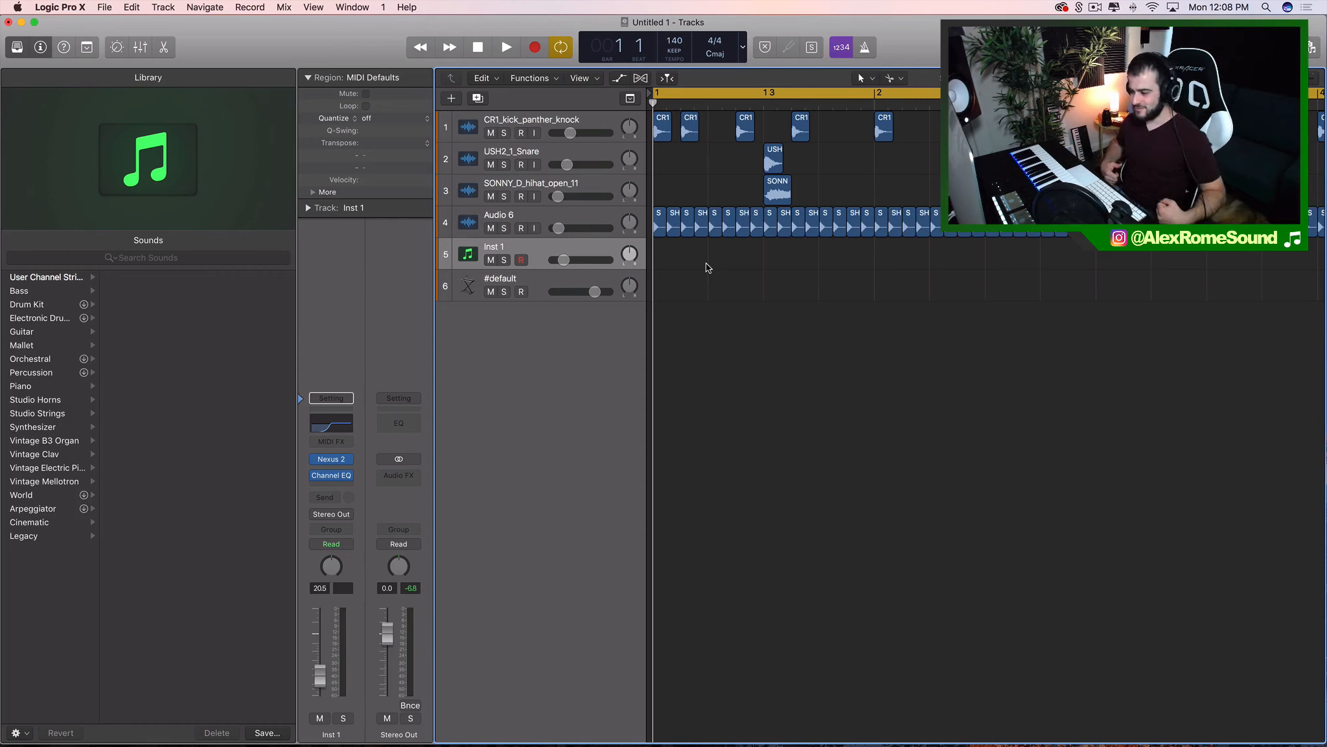
click(583, 284)
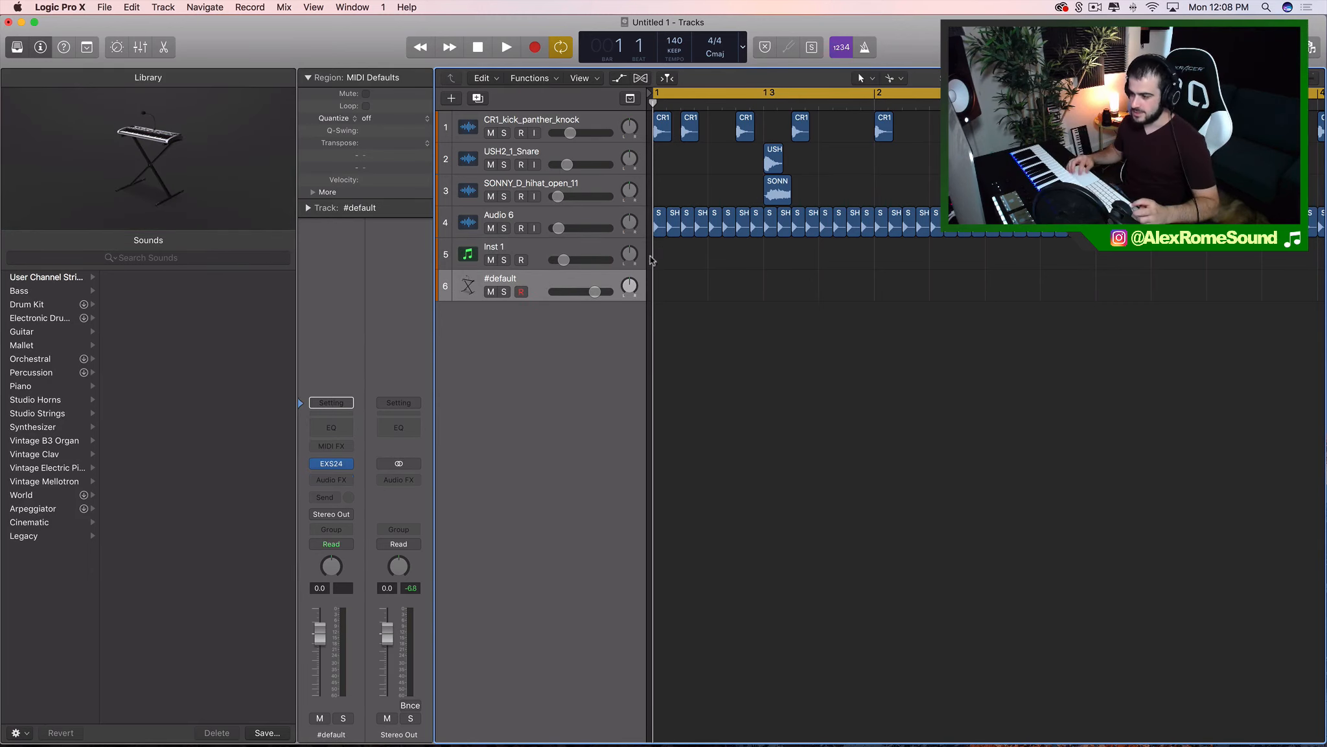
scroll(791, 293, down, 5)
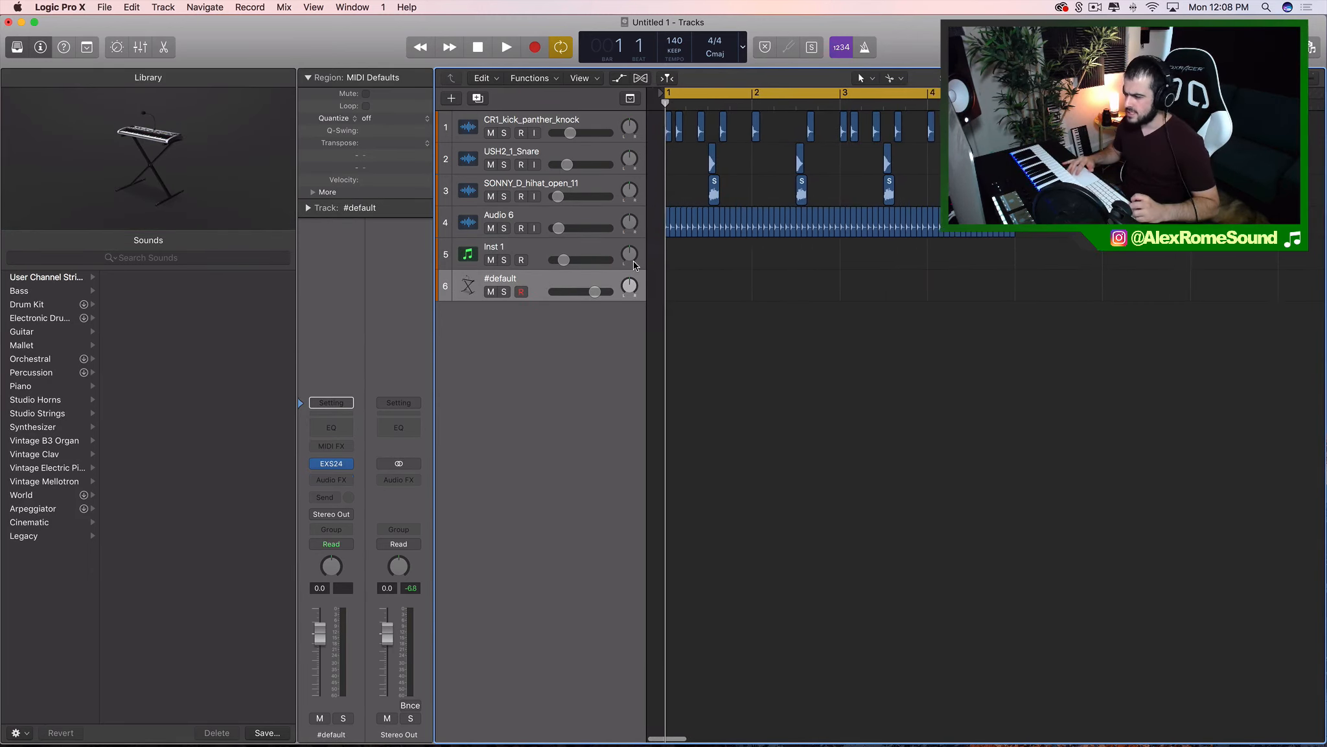
click(560, 243)
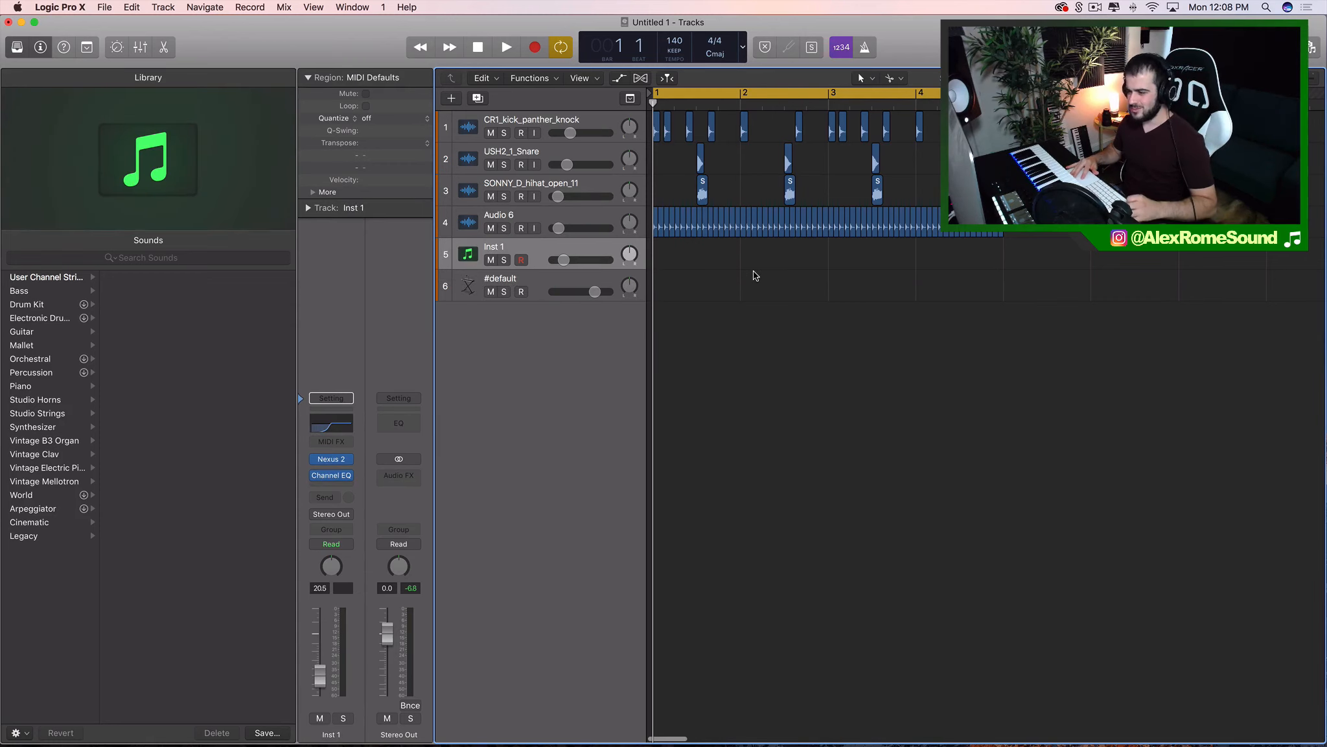
scroll(754, 275, up, 5)
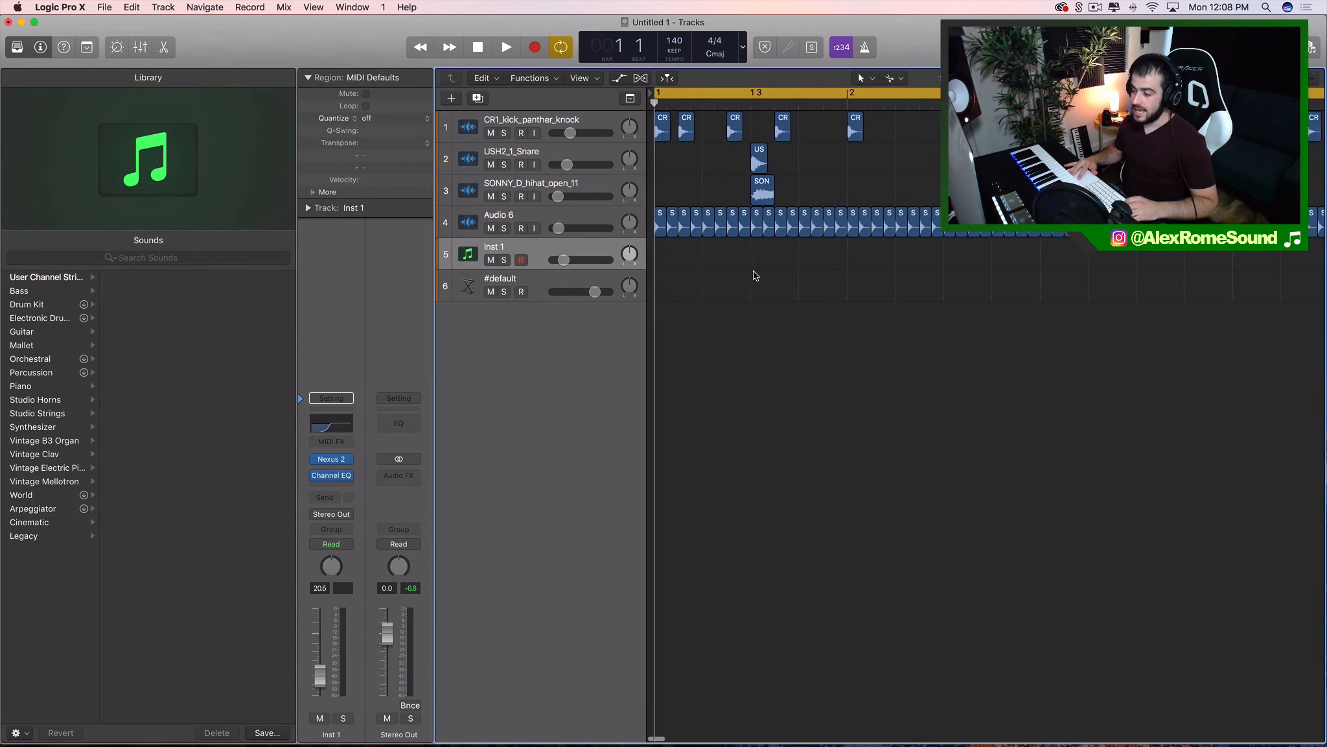
scroll(754, 275, down, 5)
Delete the #default track
click(543, 278)
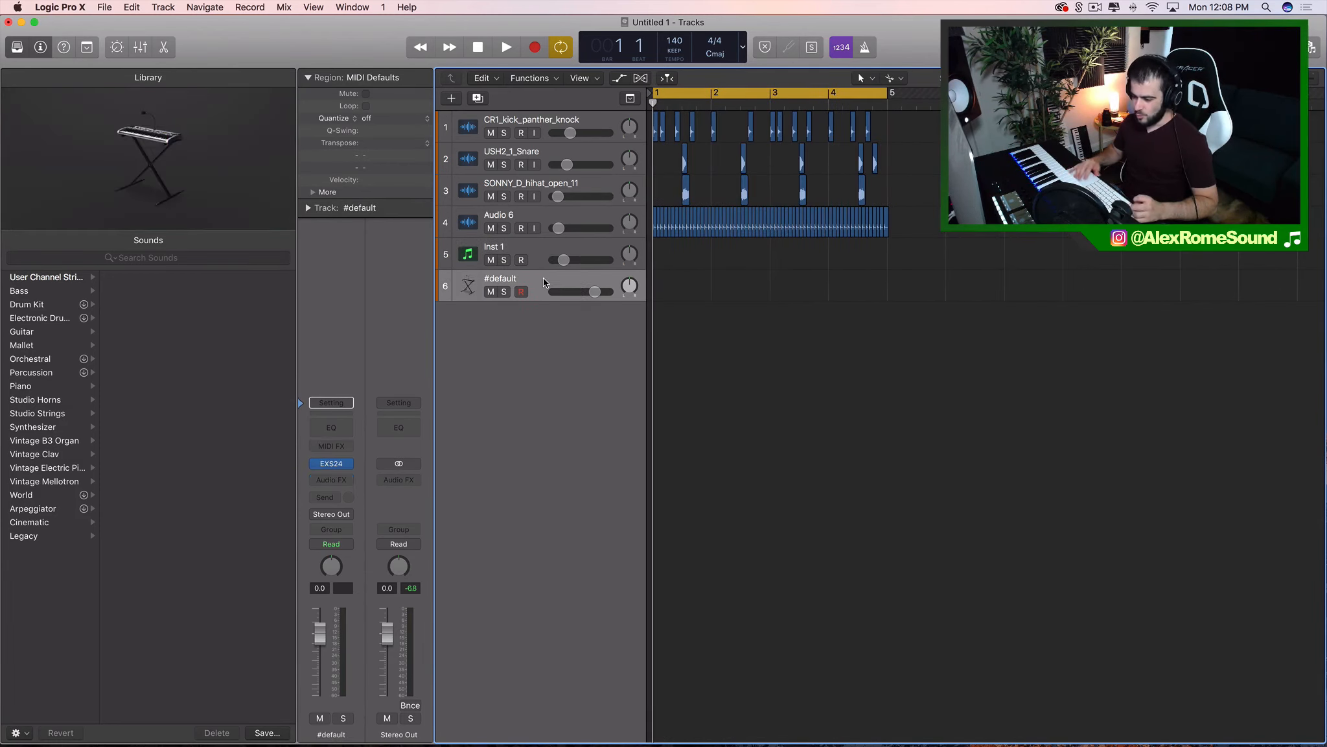
key(super+BackSpace)
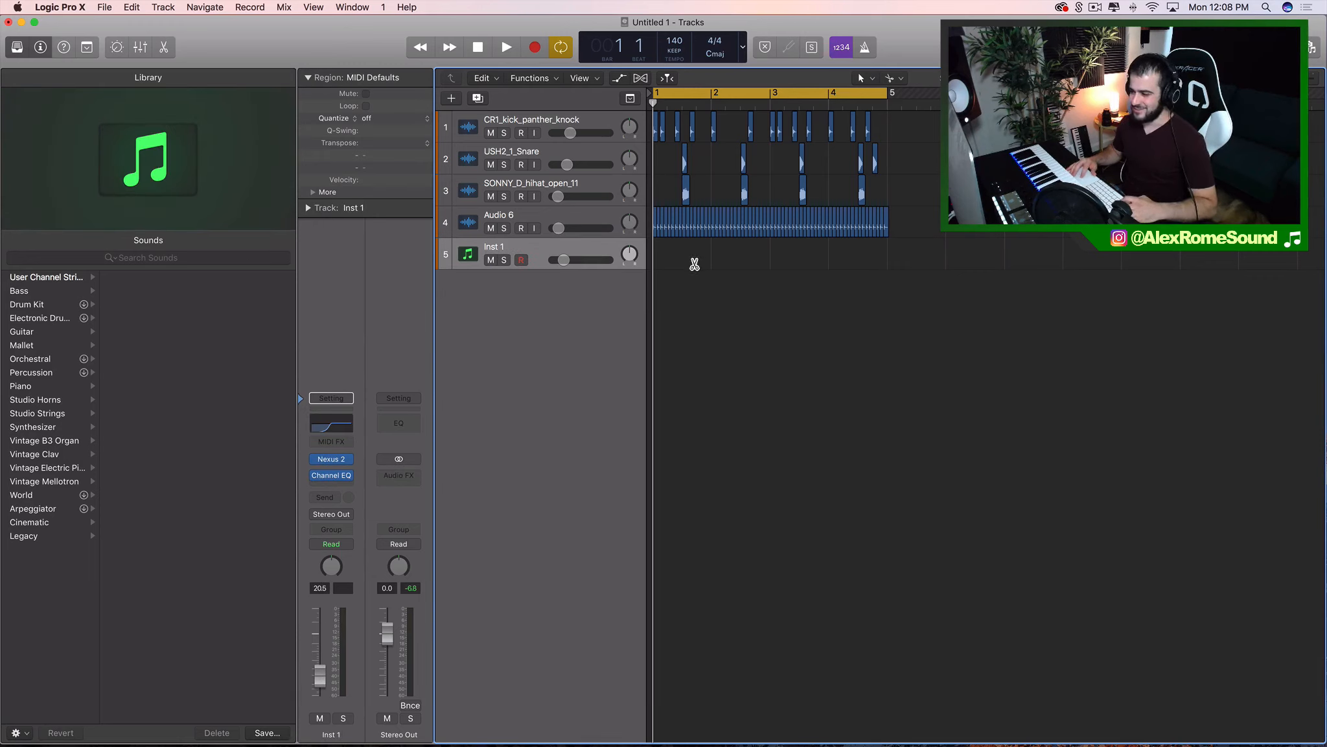
click(1079, 6)
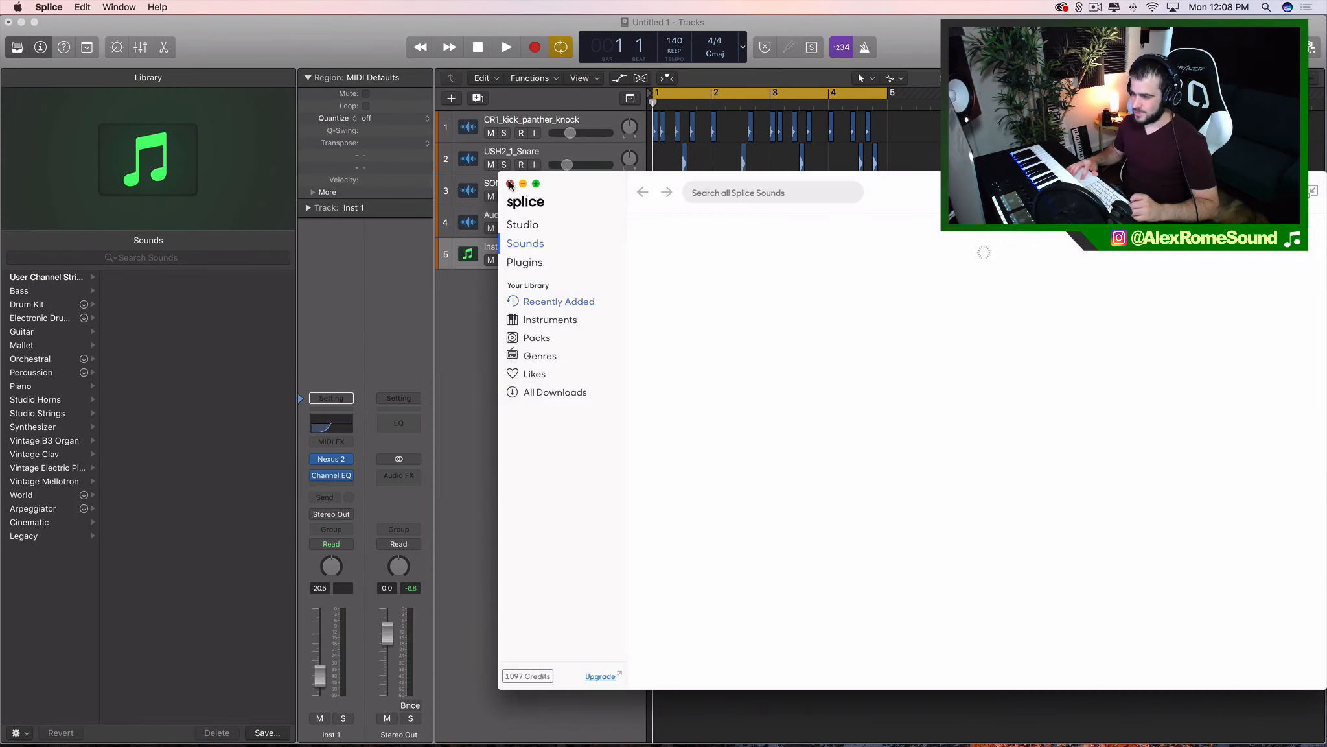
click(510, 183)
Assign the Pencil Tool as the secondary tool and create an empty four-bar MIDI region from bar 1 on the Inst 1 track
click(890, 85)
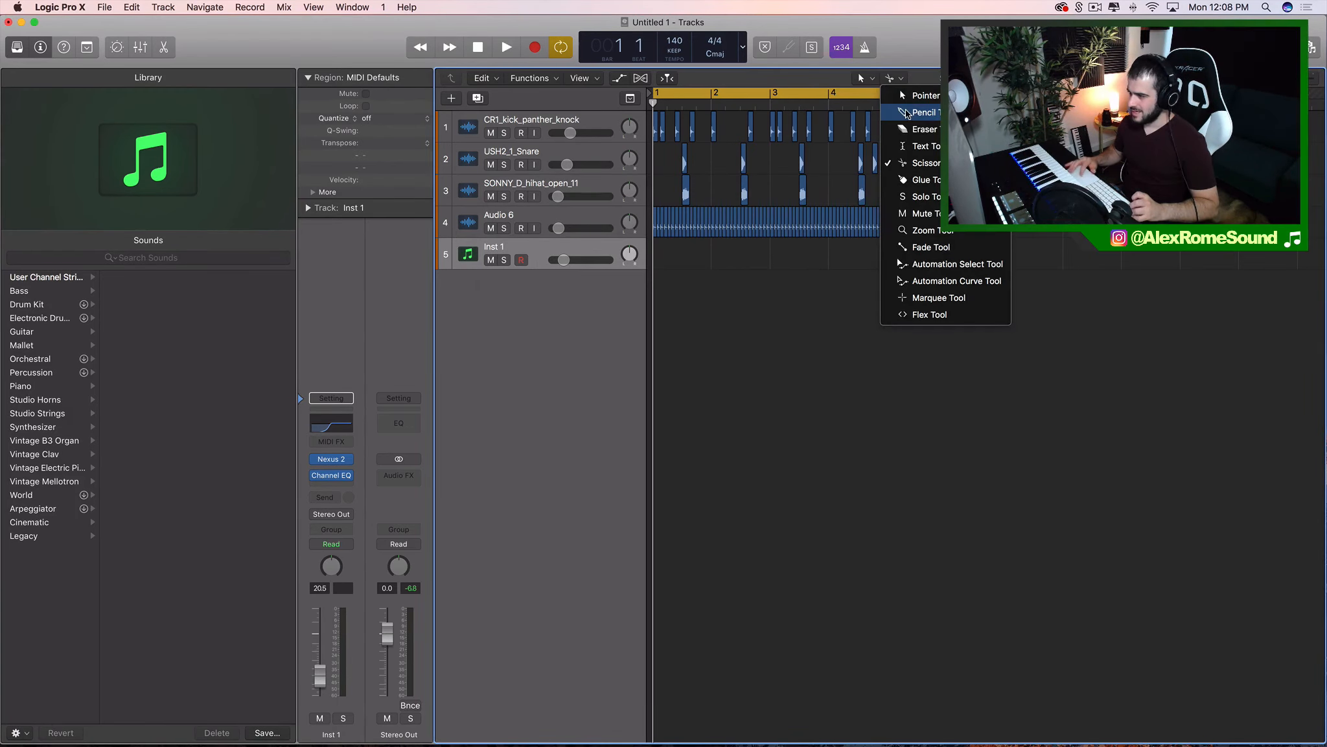
click(906, 108)
key(super+Right)
key(super+Right)
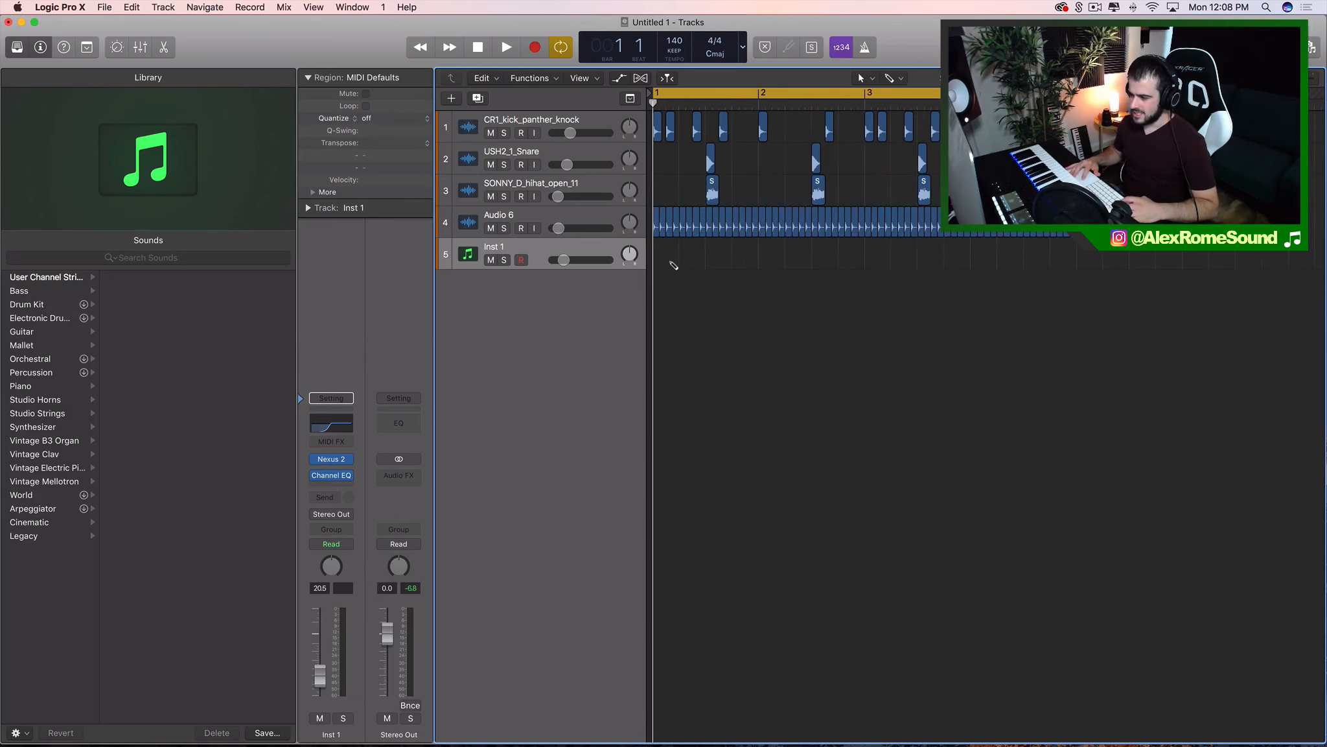
super+click(672, 264)
drag(754, 262, 1076, 263)
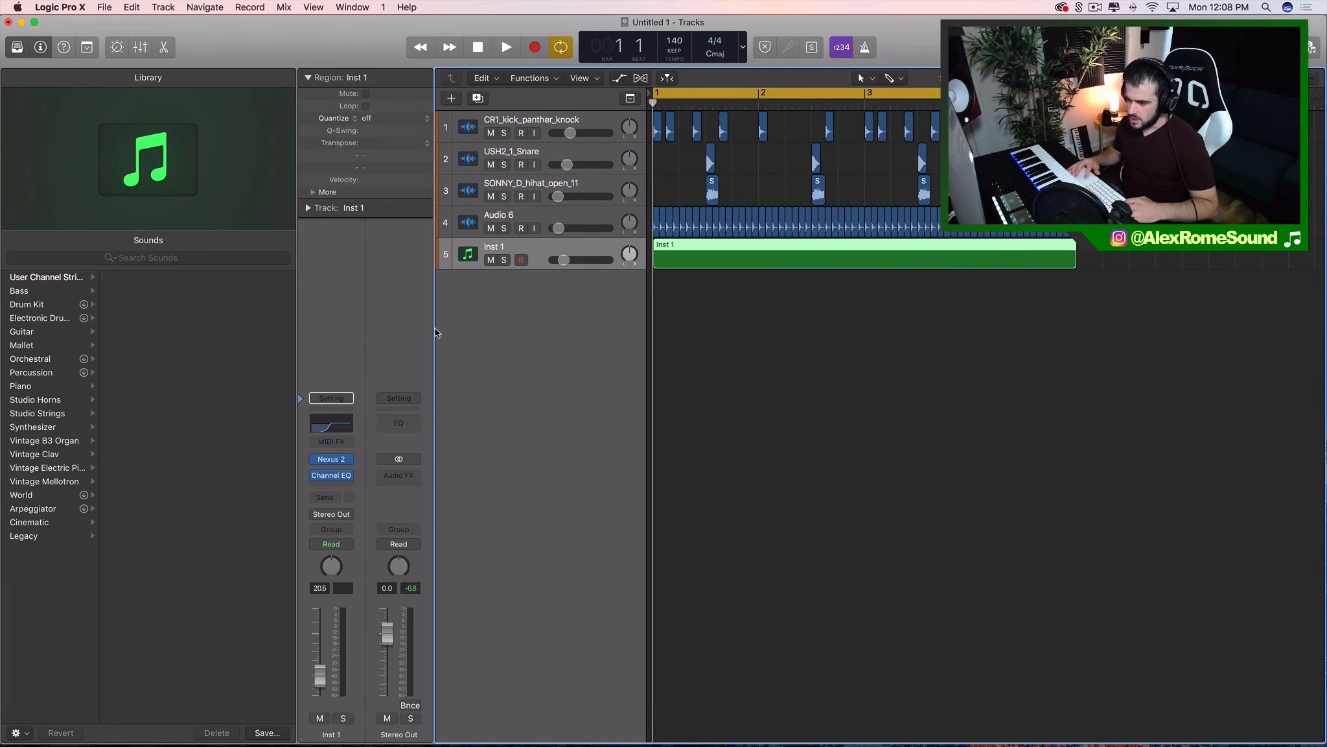
Check the preset loaded in the Inst 1 track's Nexus 2 instrument and close its window
click(331, 460)
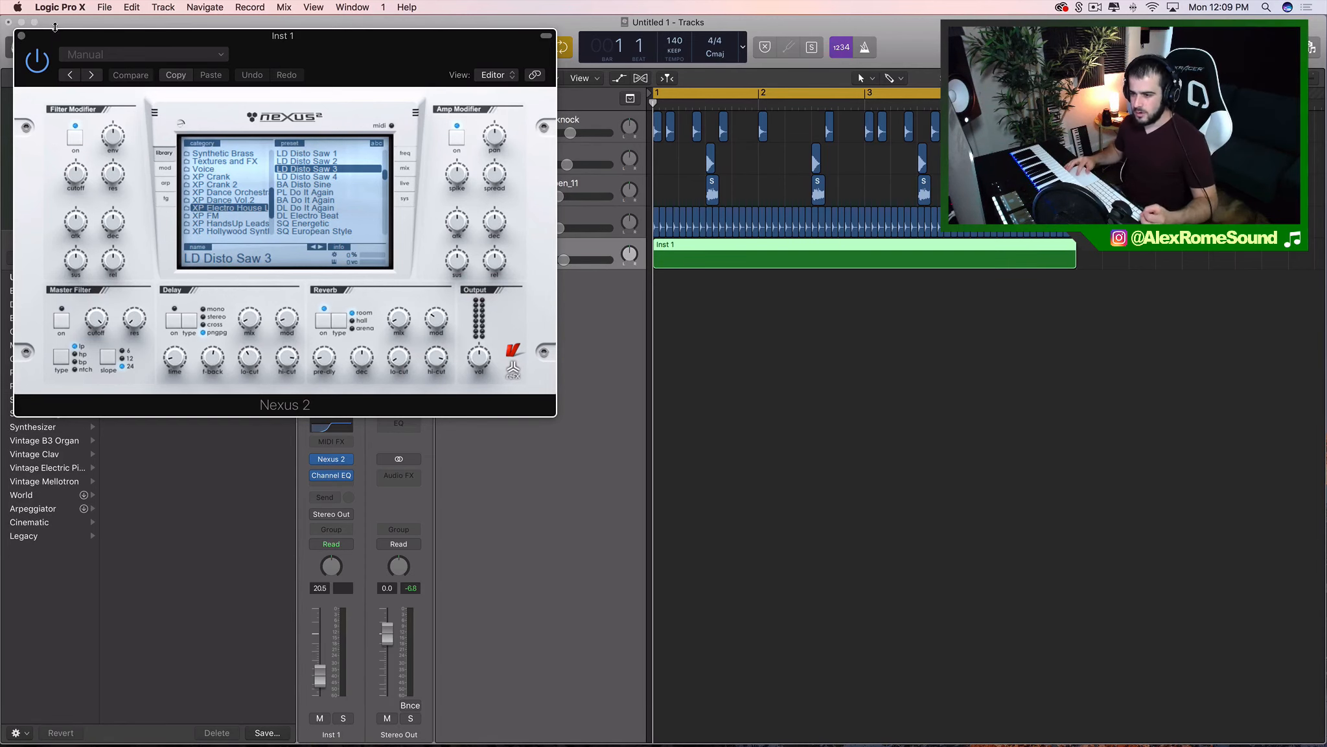
click(21, 35)
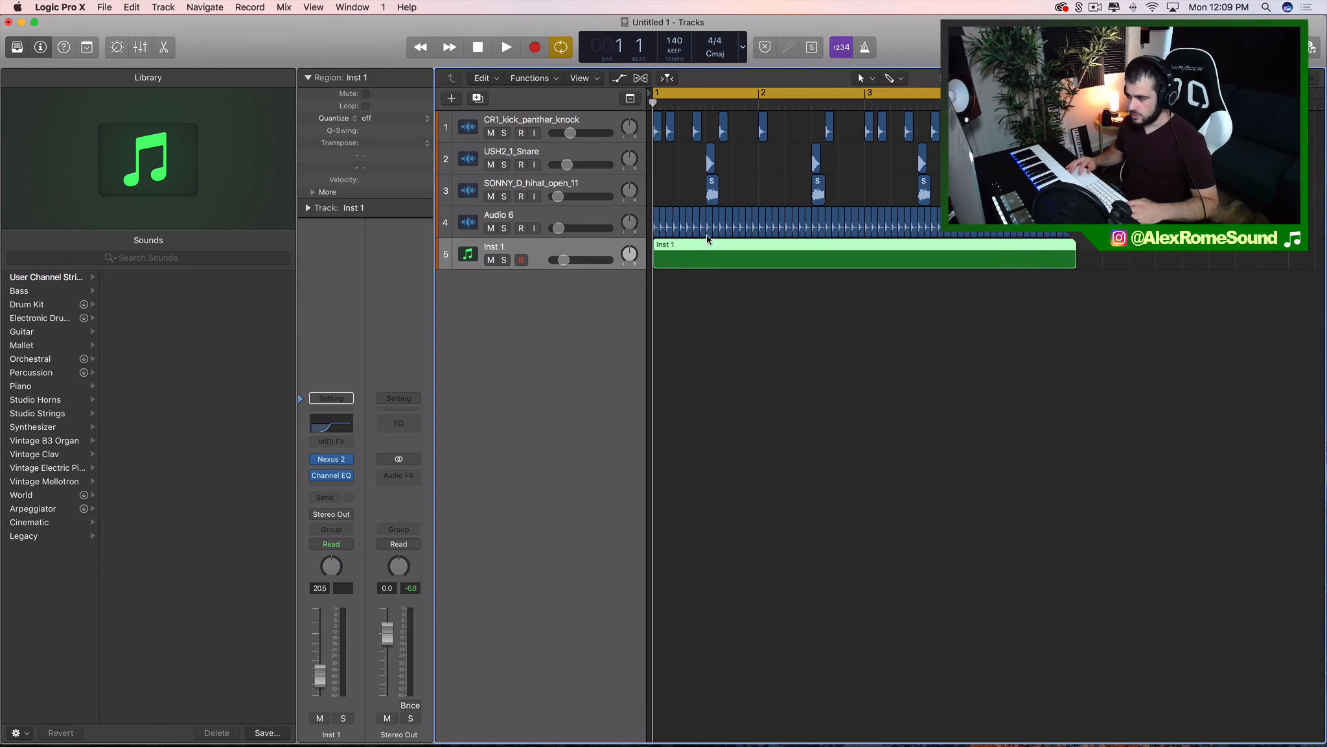
Open the Inst 1 region in the Piano Roll and enlarge the editor to show more of the lower octaves
double_click(709, 264)
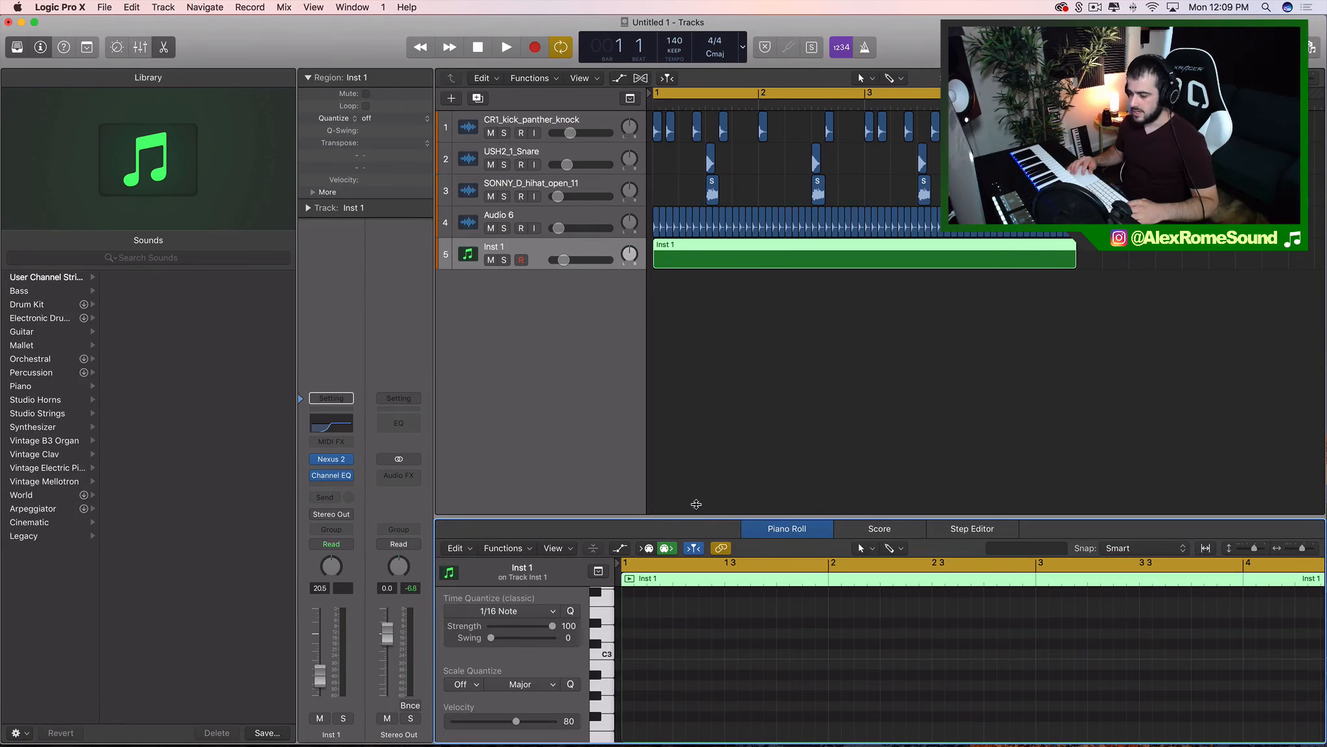
drag(699, 514, 705, 295)
scroll(718, 224, down, 2)
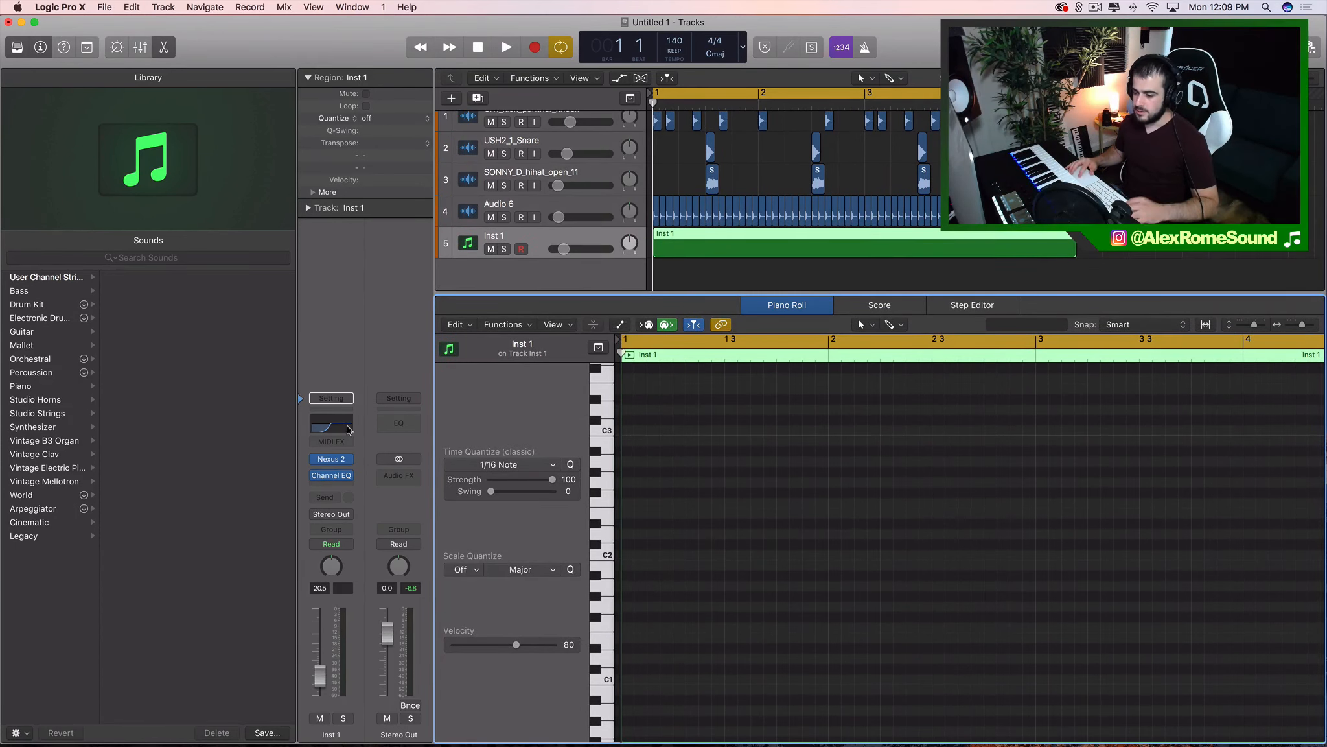
Look at the Nexus 2 synth settings once more and close the plug-in window
click(332, 459)
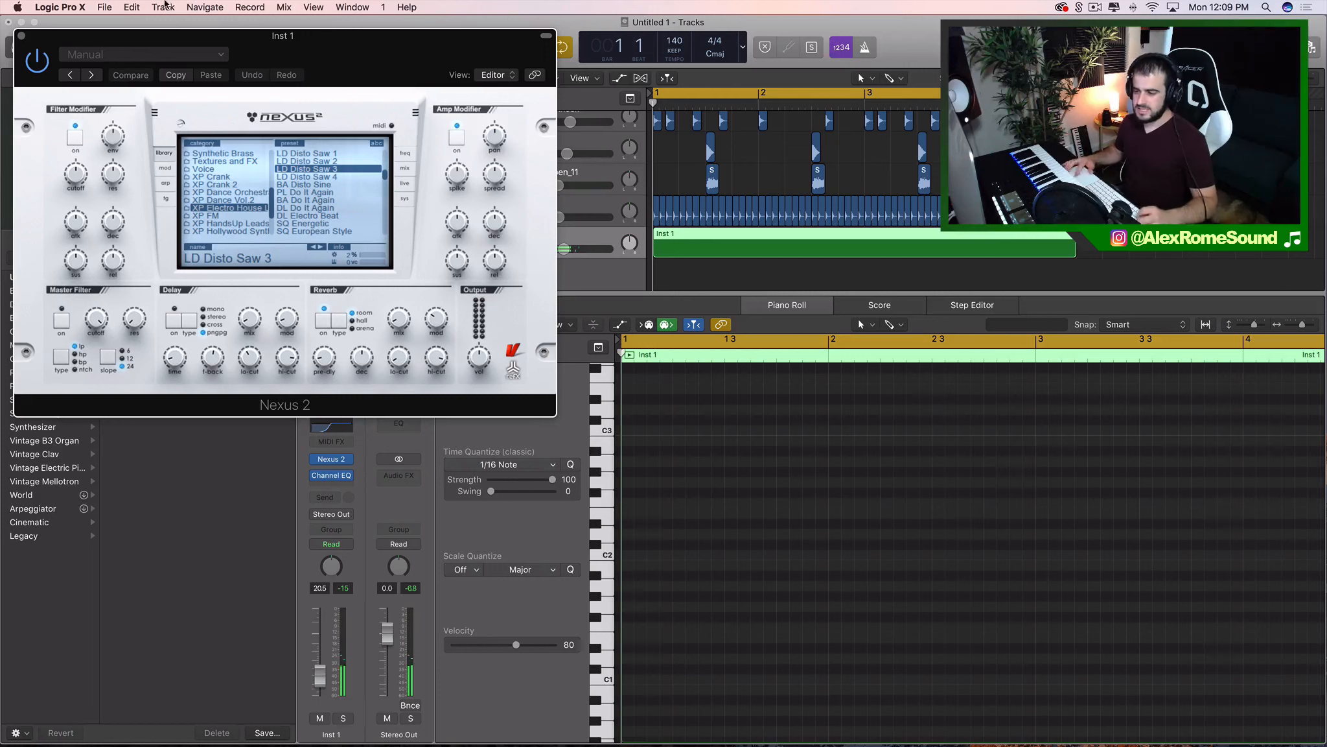
click(21, 35)
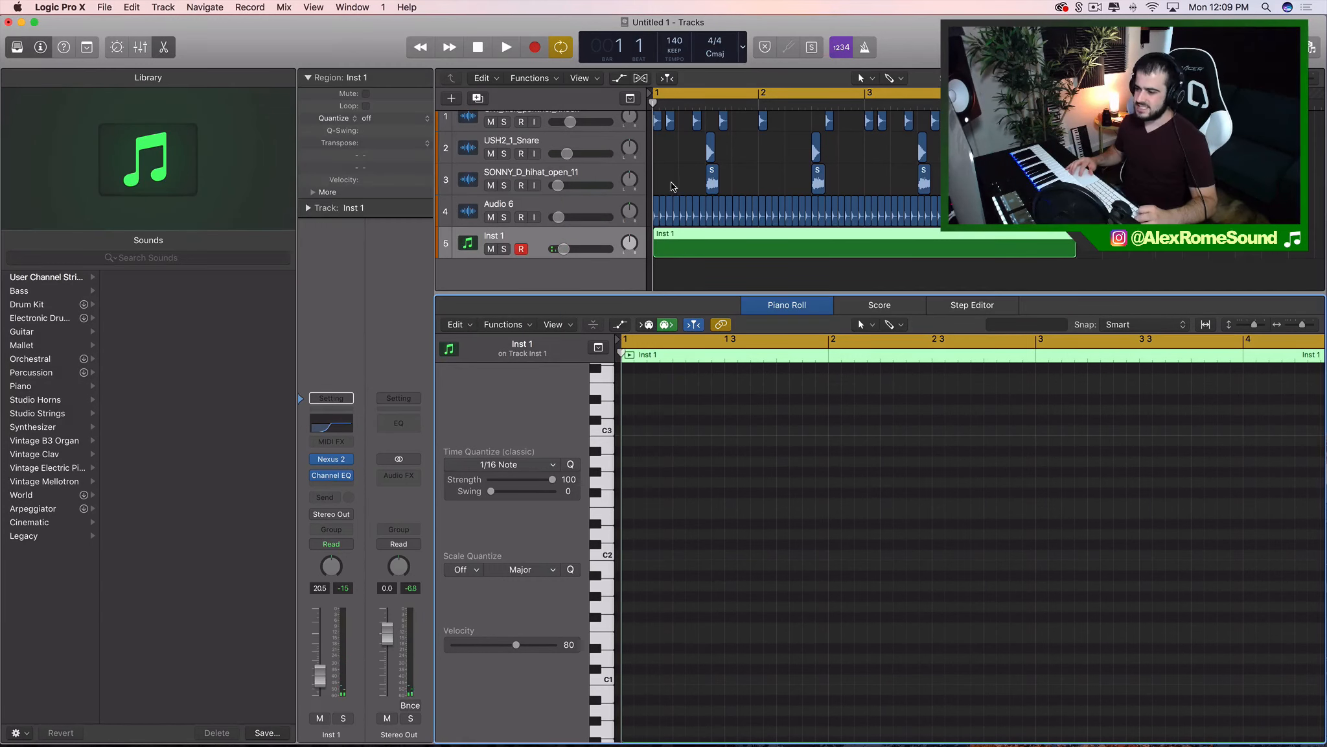
scroll(678, 189, down, 3)
drag(1163, 278, 982, 234)
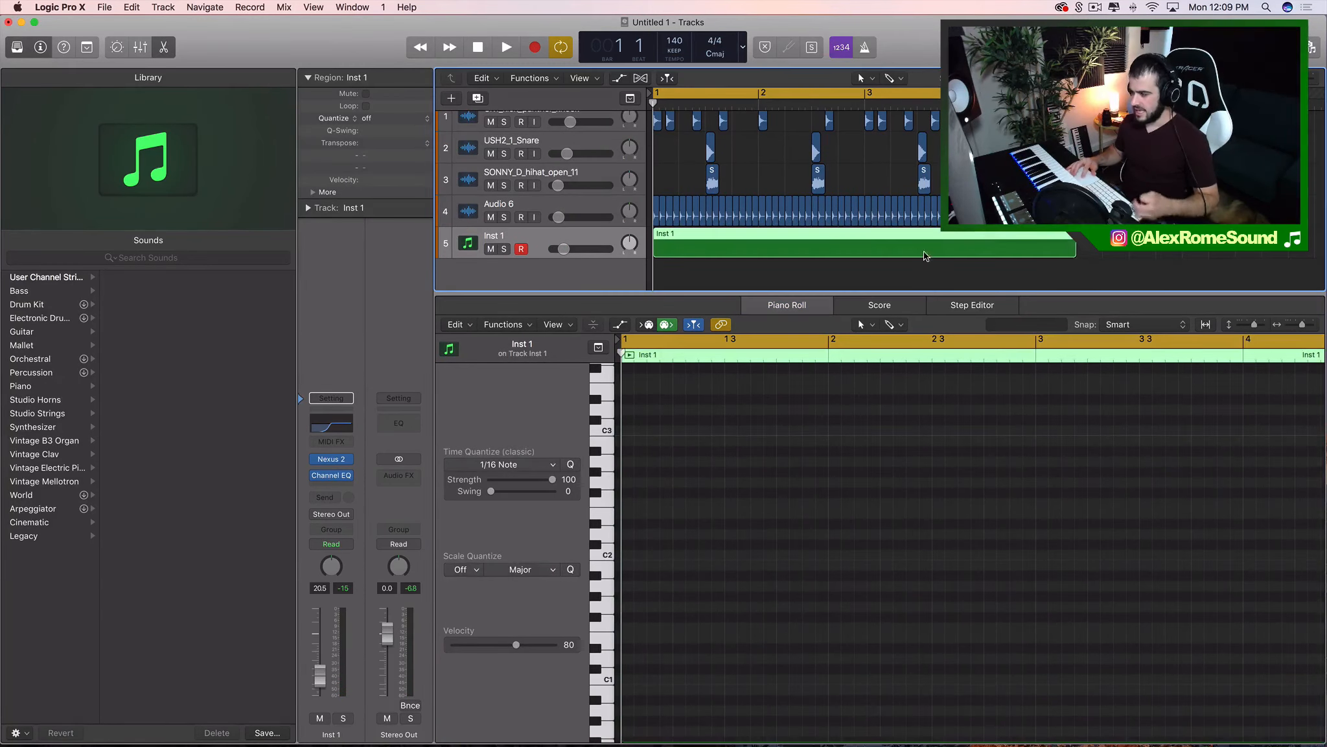
click(921, 275)
click(933, 237)
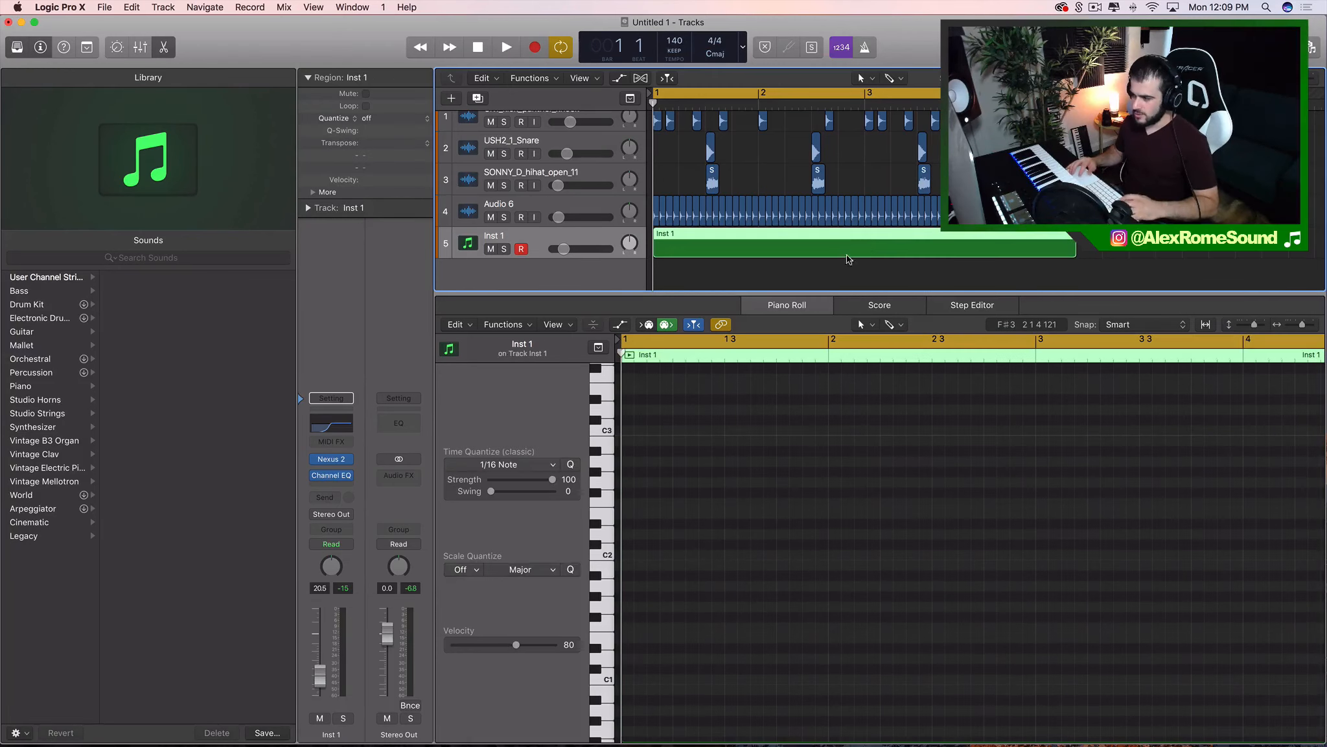
scroll(634, 508, down, 1)
Draw an A1 note spanning bars 1 and 2 in the Inst 1 region and check it in playback
scroll(634, 508, up, 3)
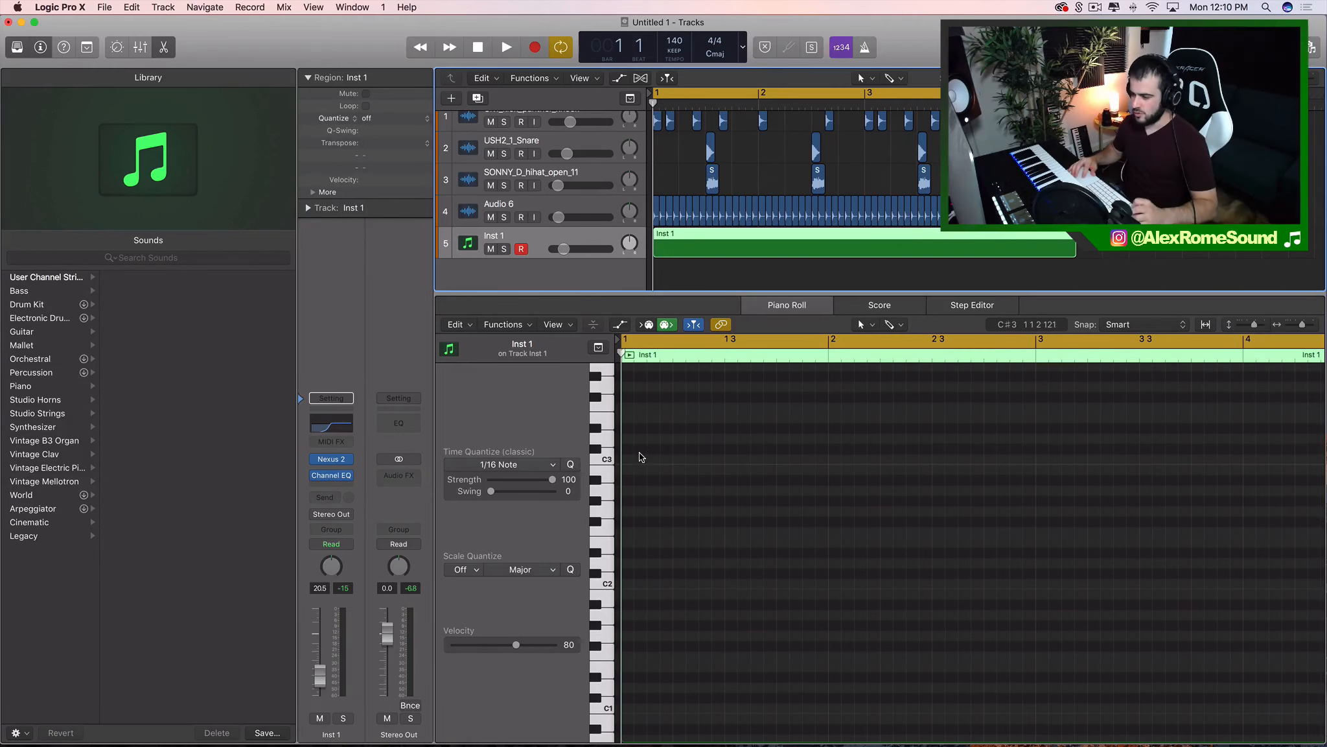
click(665, 447)
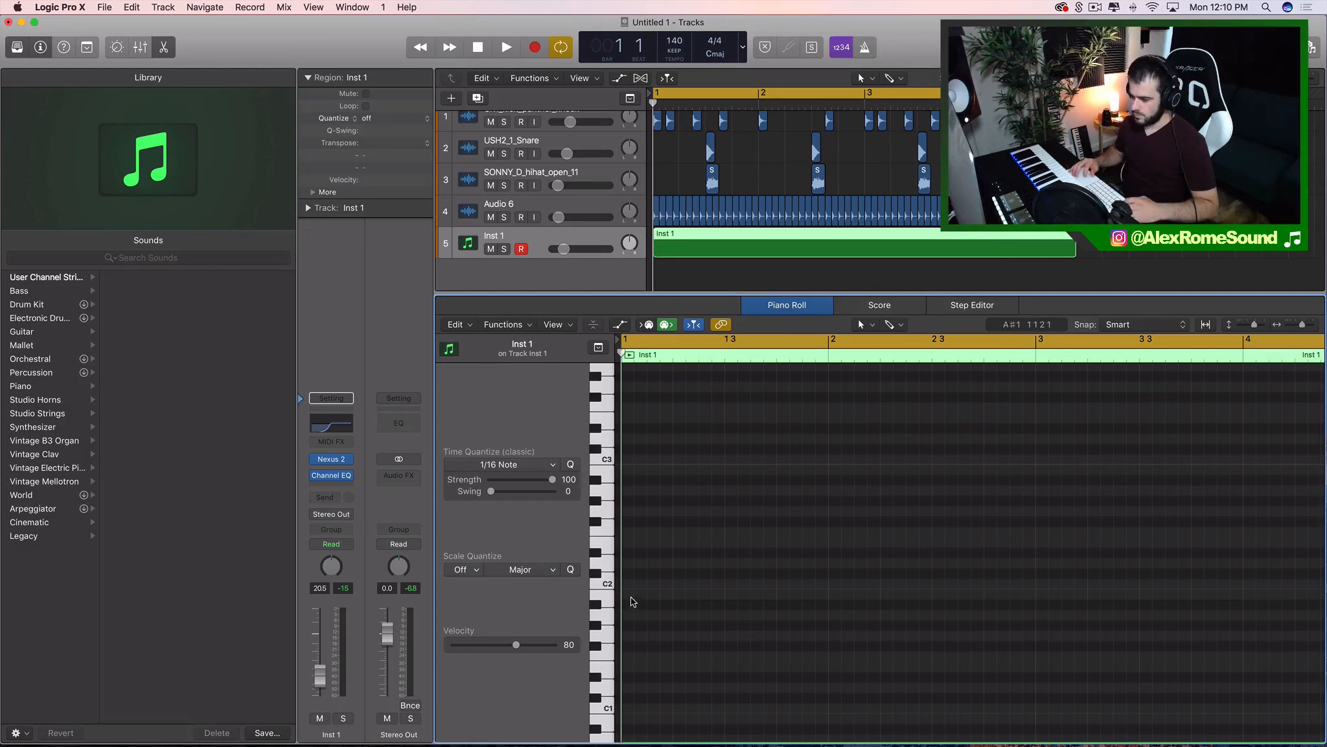
mouse_move(634, 595)
mouse_down()
mouse_move(853, 606)
mouse_move(830, 622)
mouse_up()
key(space)
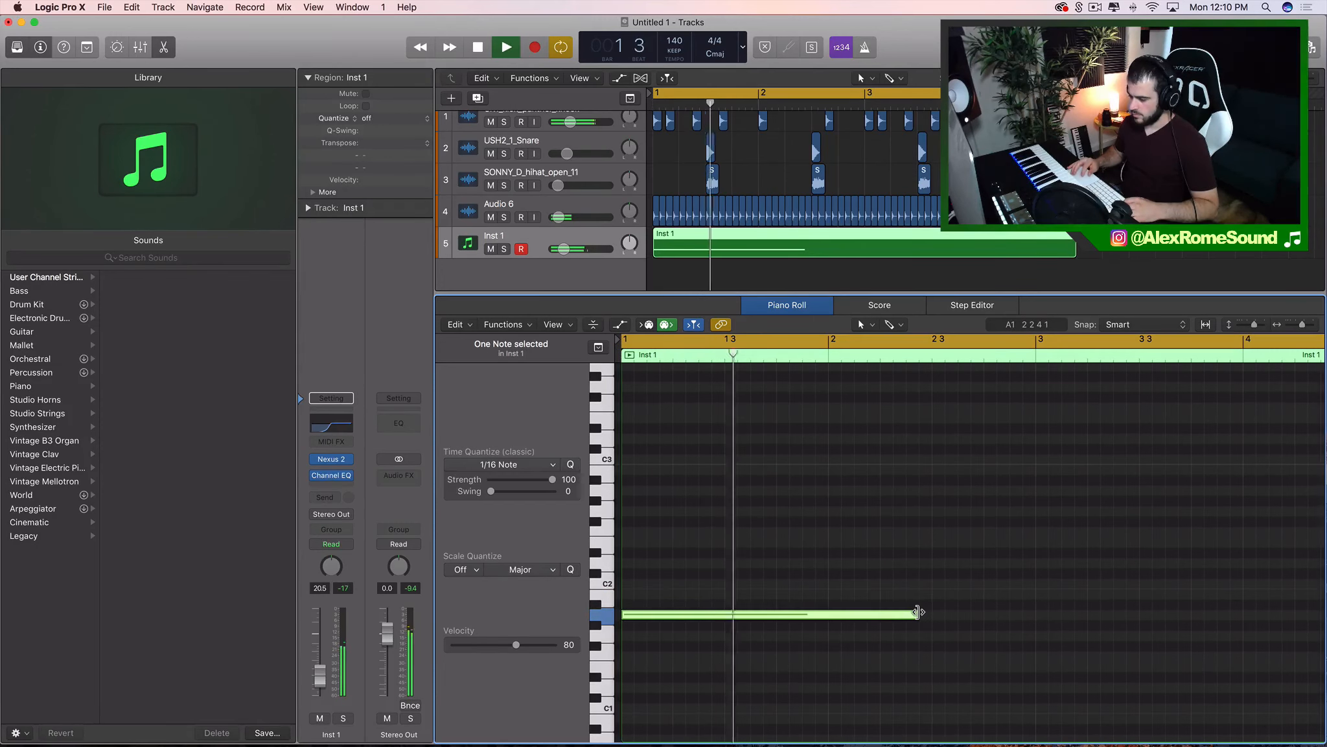
key(space)
drag(918, 611, 1034, 626)
key(space)
key(super+Left)
key(super+Left)
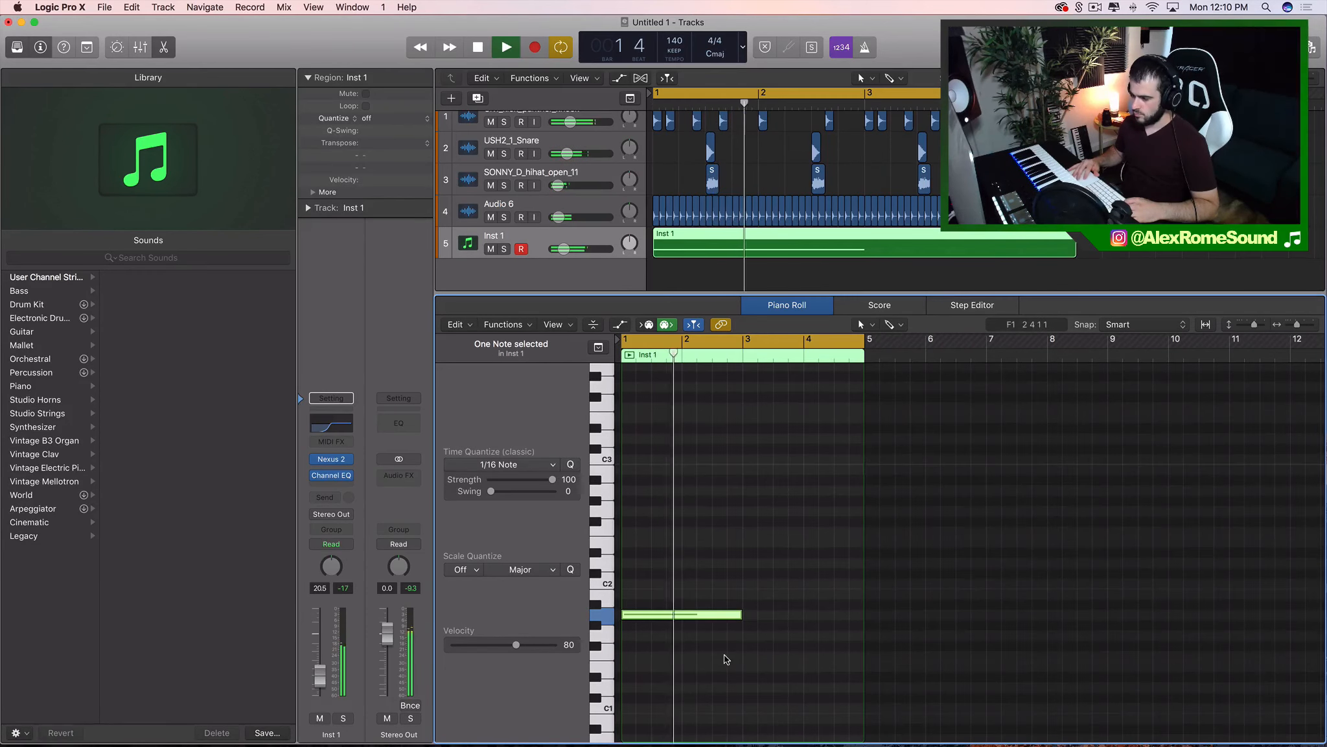
click(754, 657)
key(space)
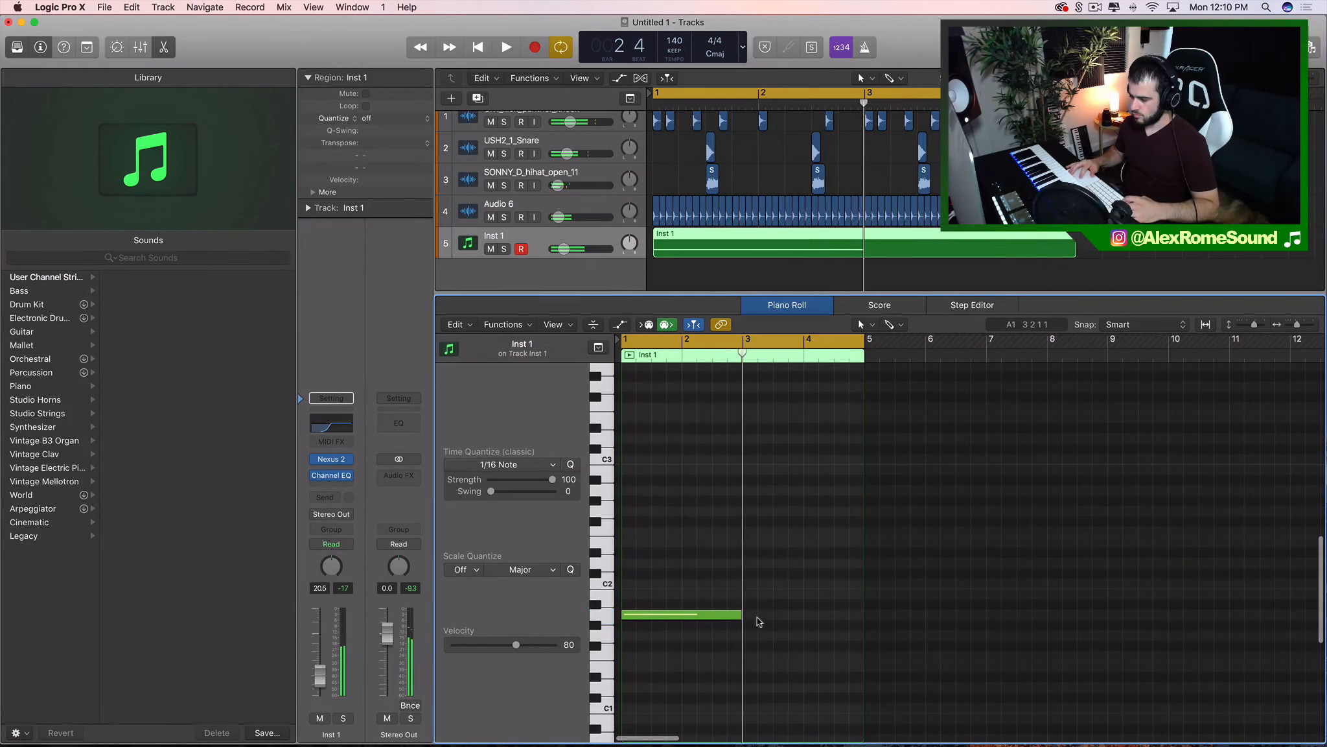
Add a one-bar C#2 note at bar 3 and a one-bar B1 note at bar 4
drag(755, 615, 769, 572)
click(765, 572)
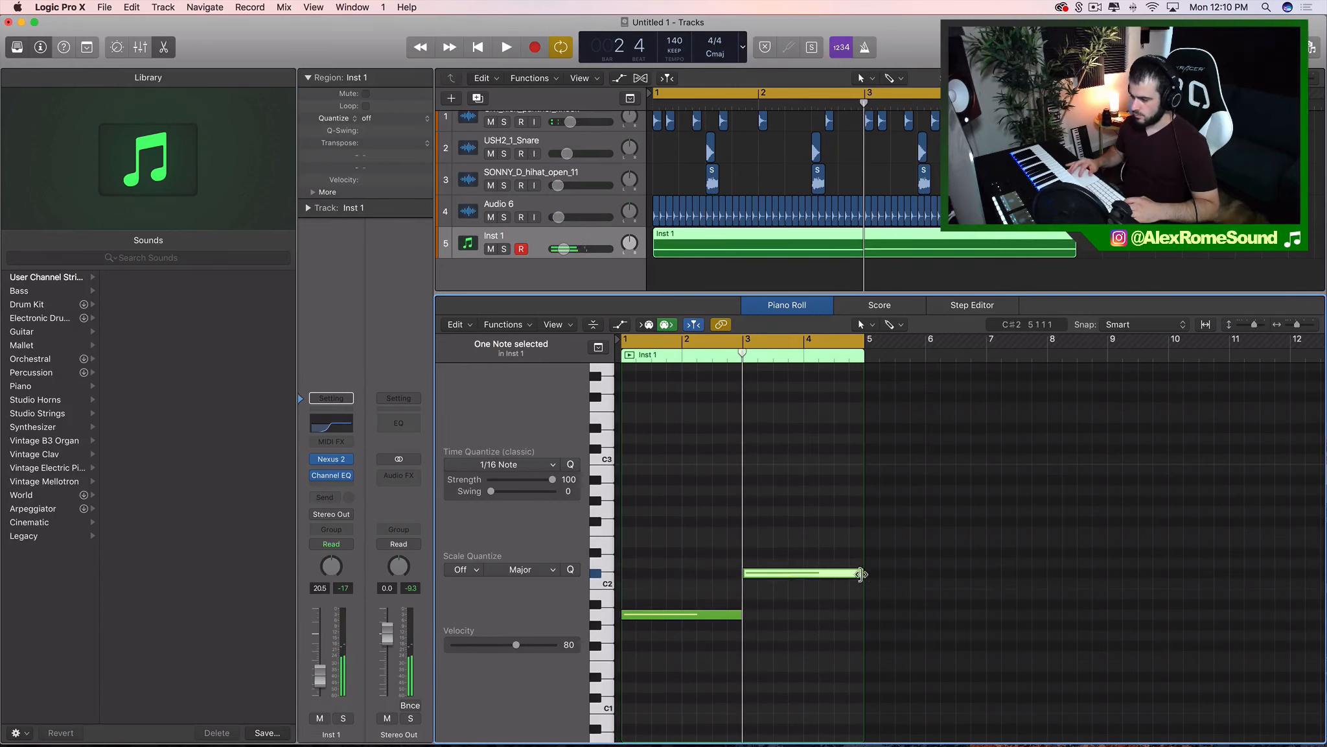
drag(862, 574, 808, 594)
scroll(679, 212, down, 1)
scroll(679, 212, up, 1)
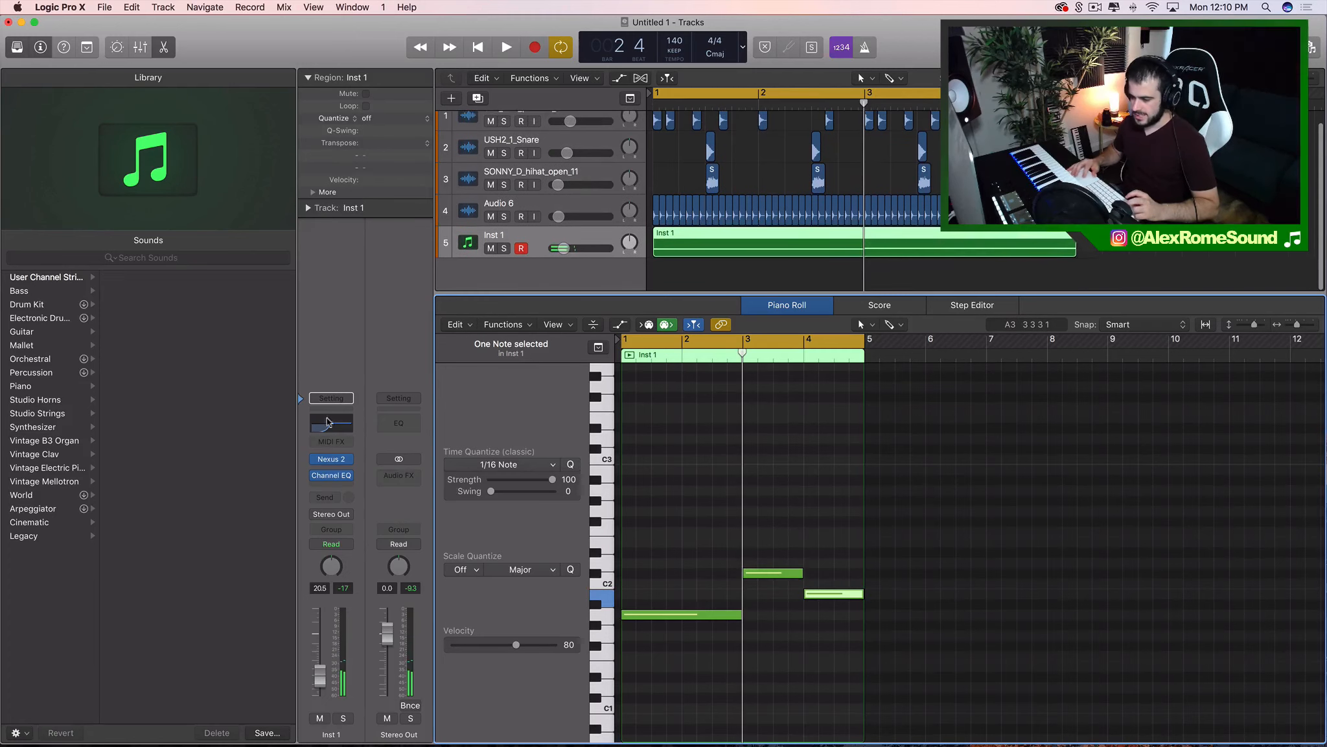
scroll(721, 210, down, 1)
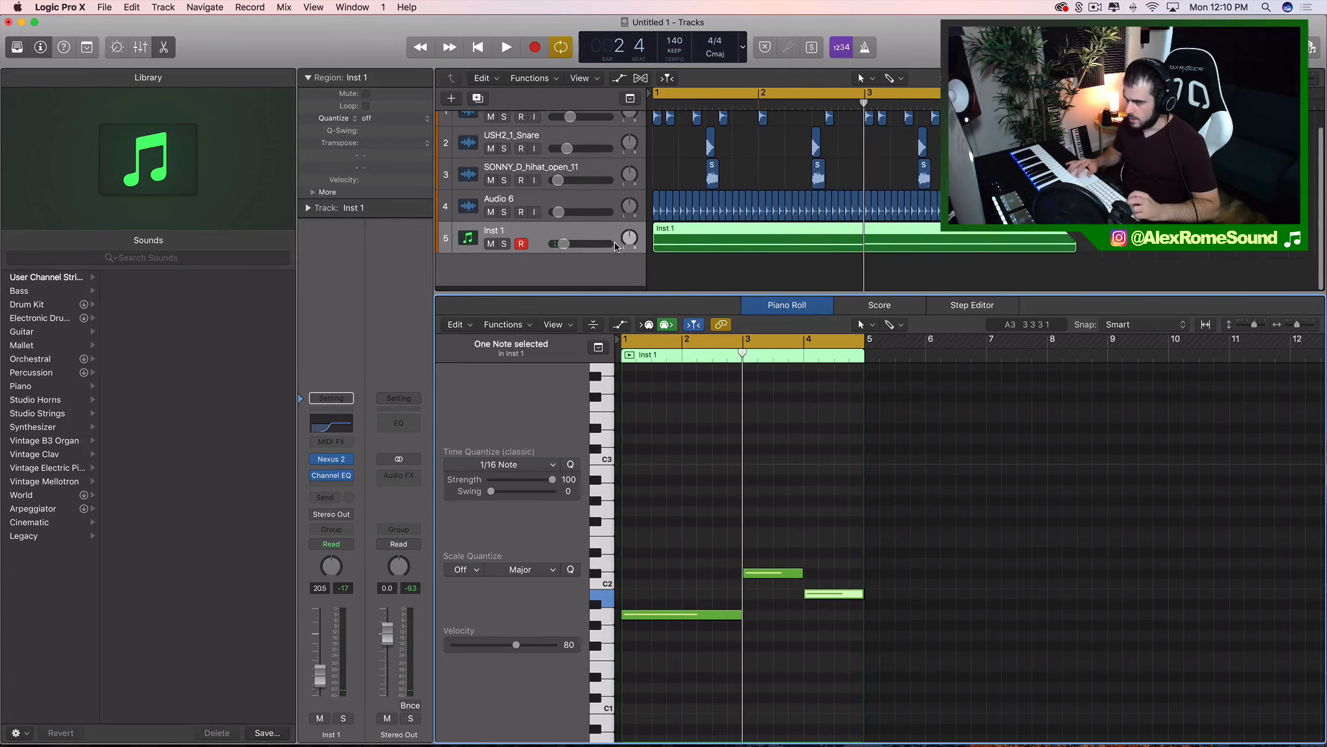
Enable a high cut at 9600 Hz in Inst 1's Channel EQ and lower the track's volume to -25.0 dB
click(332, 478)
click(597, 101)
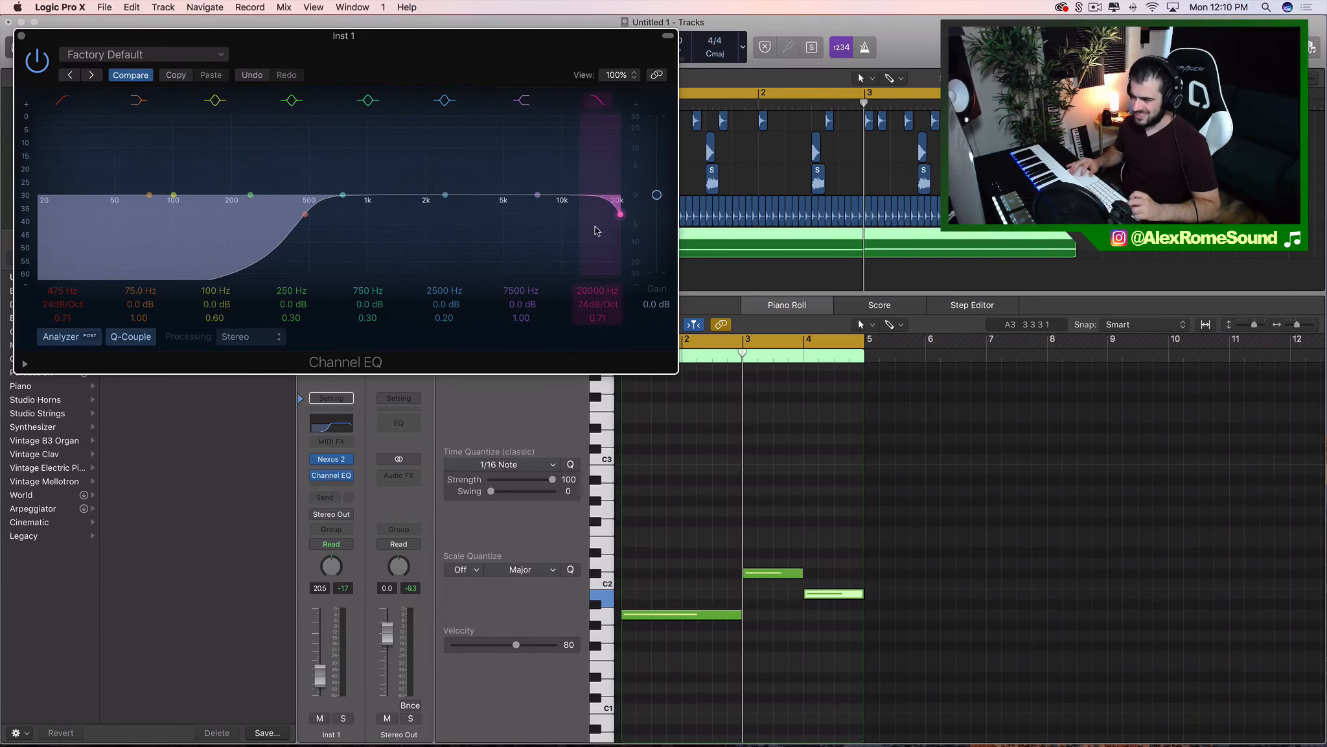
drag(609, 206, 575, 251)
key(space)
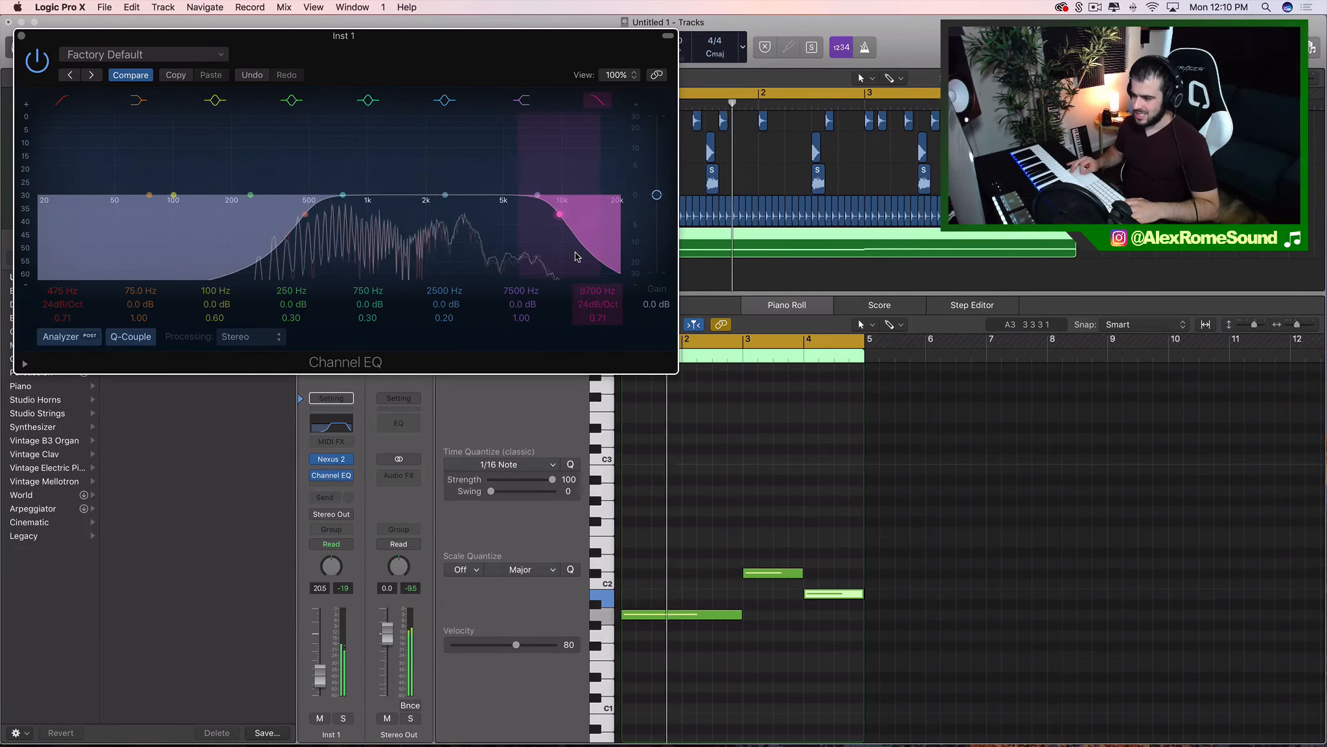
drag(316, 672, 315, 677)
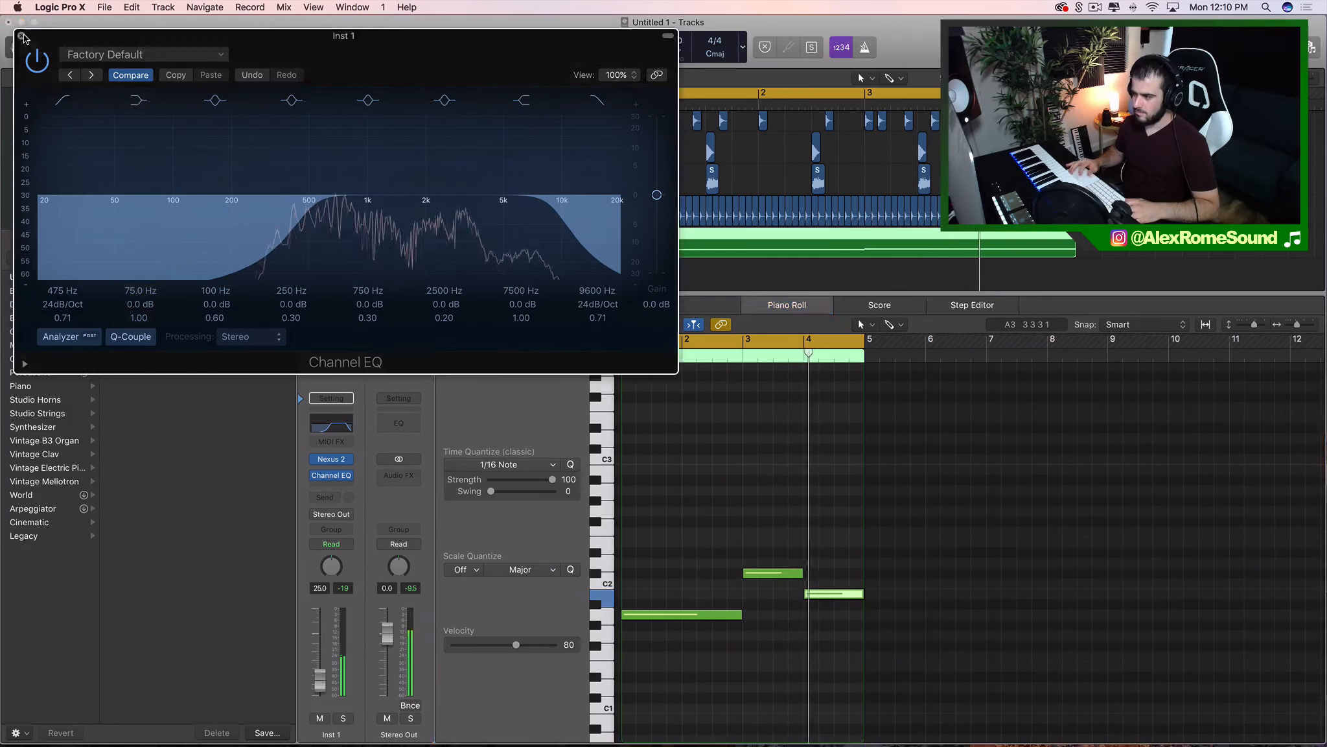
click(9, 22)
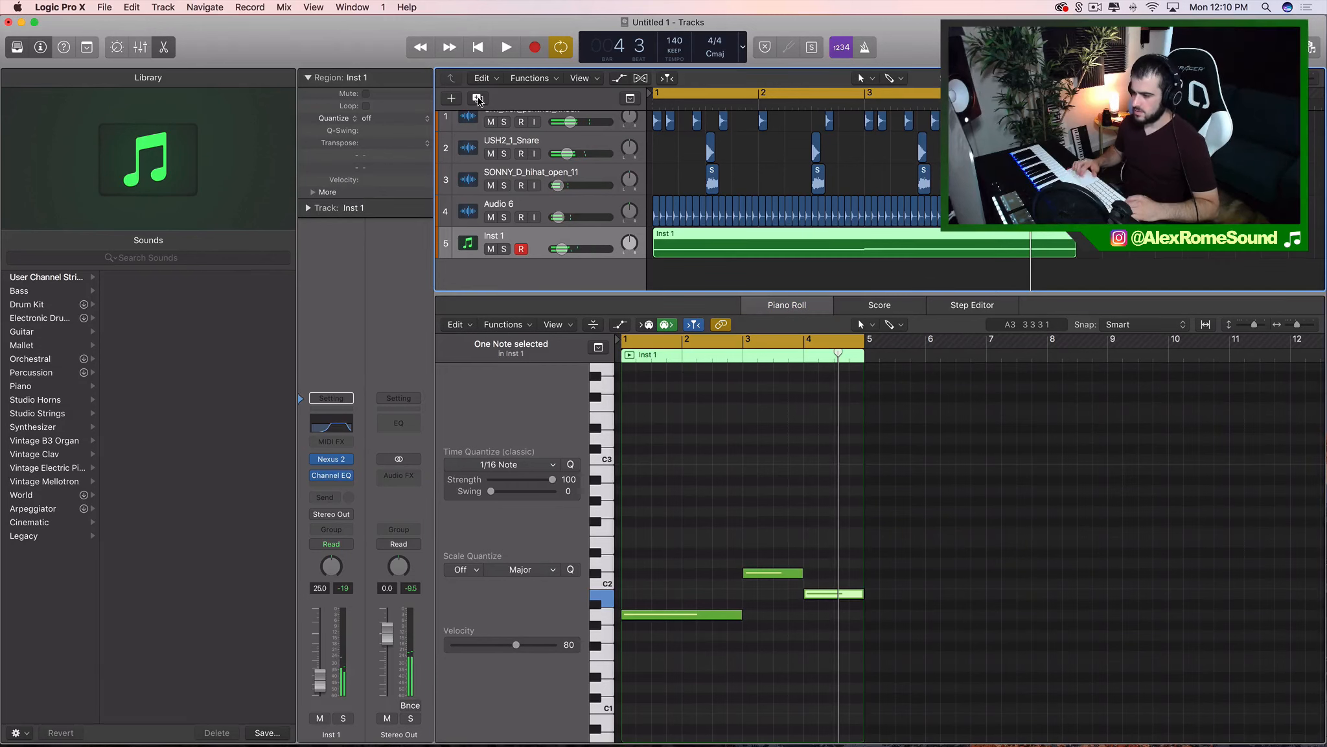
Duplicate the Inst 1 track with a copy of its region at bar 1, and solo the new Inst 2 track
click(478, 98)
drag(723, 238, 880, 201)
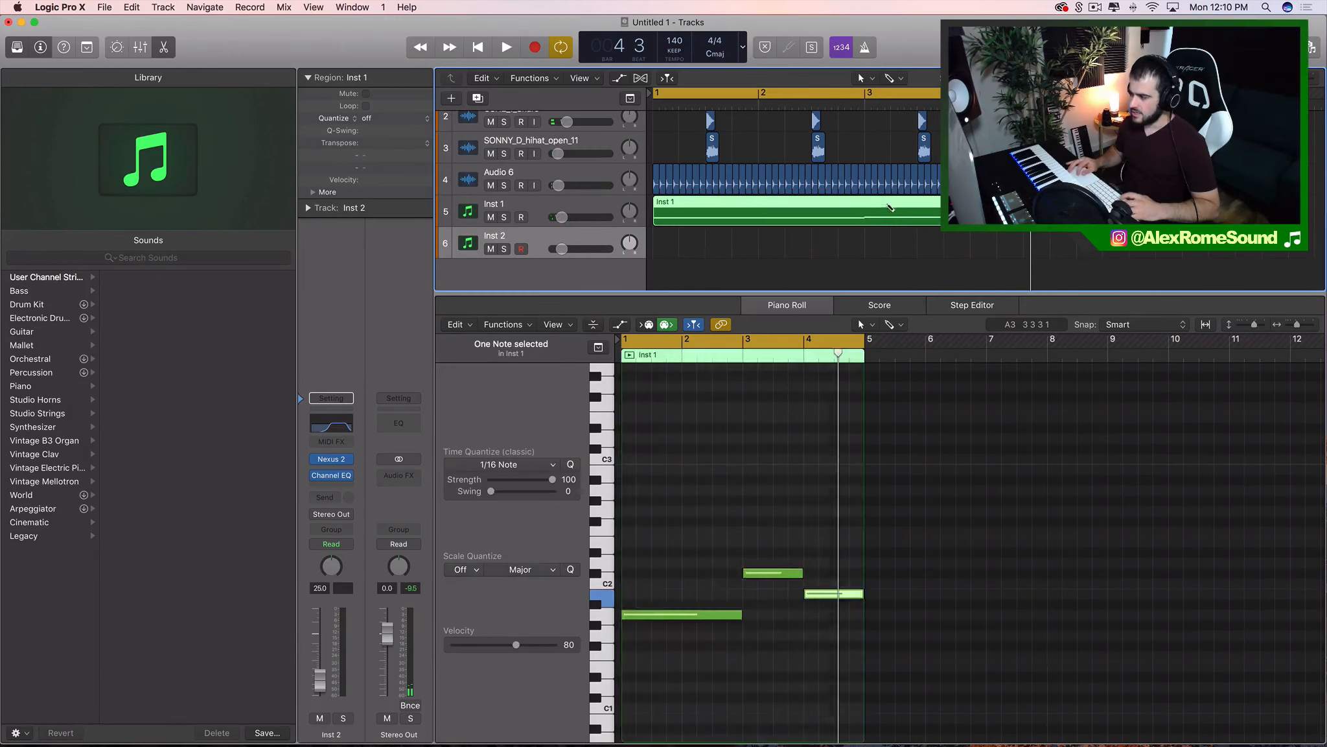
key(super+r)
drag(1178, 212, 760, 253)
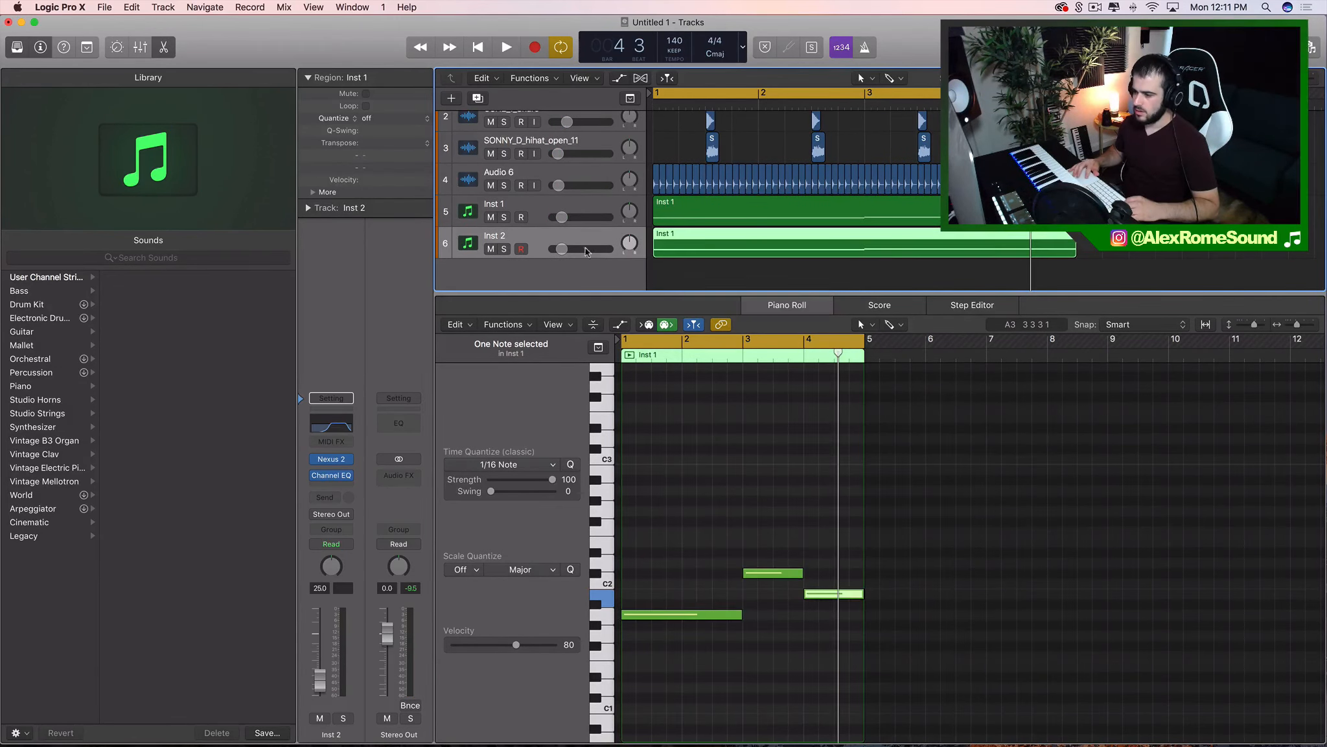
click(503, 250)
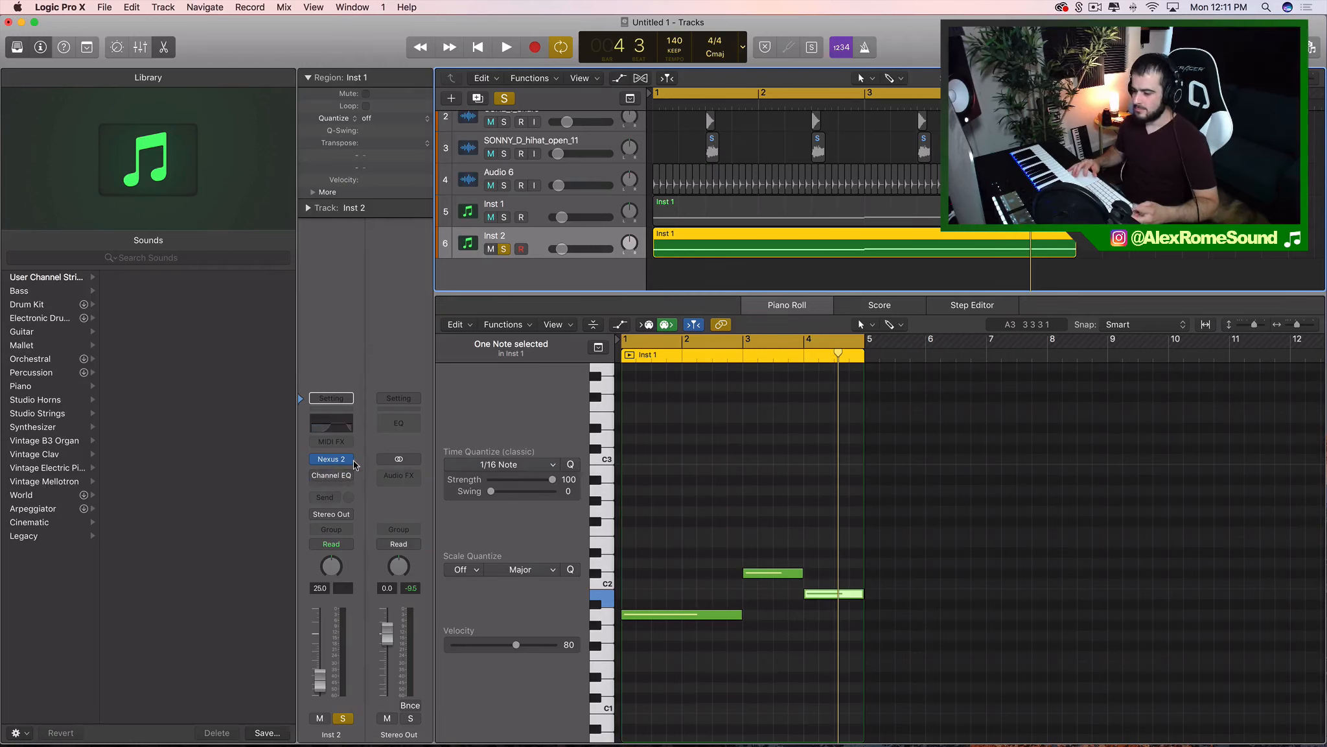
Replace the Nexus 2 instrument on the Inst 2 track with the stereo version of Xfer Records Serum
click(355, 465)
mouse_move(407, 726)
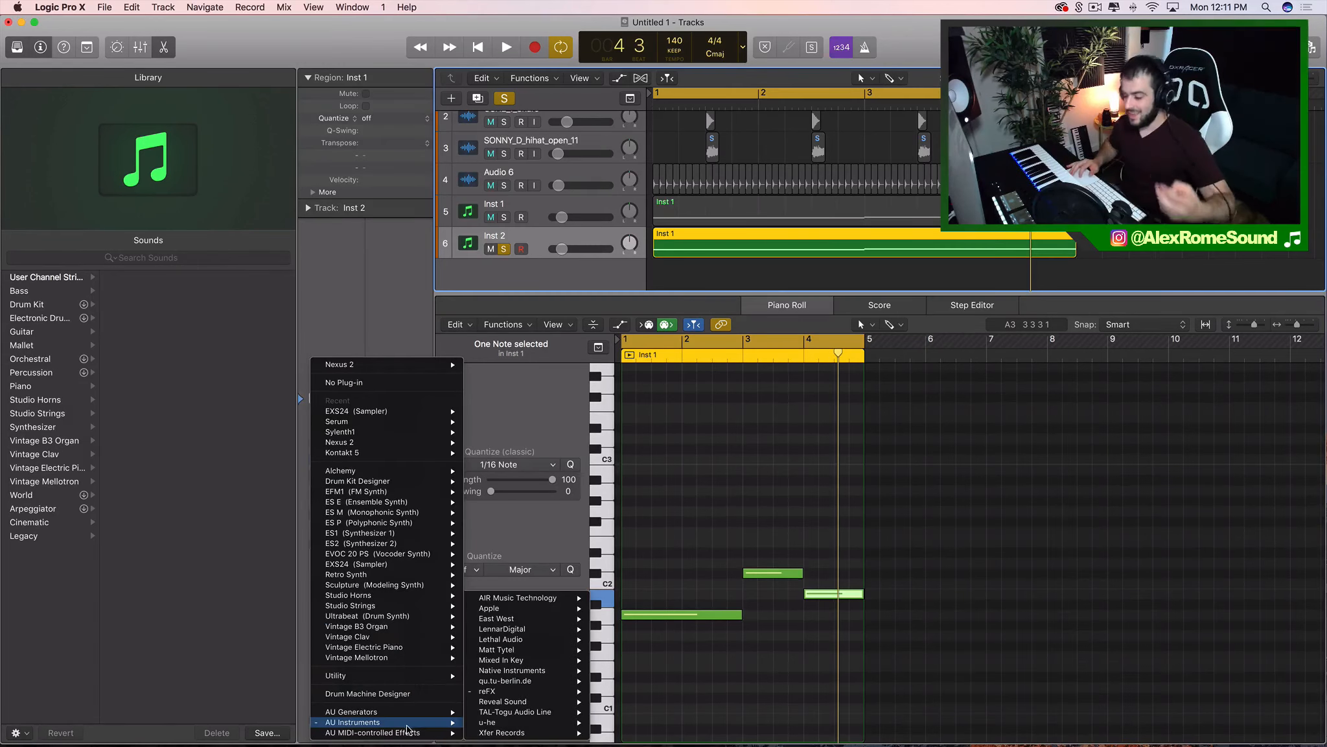
mouse_move(504, 733)
mouse_move(622, 732)
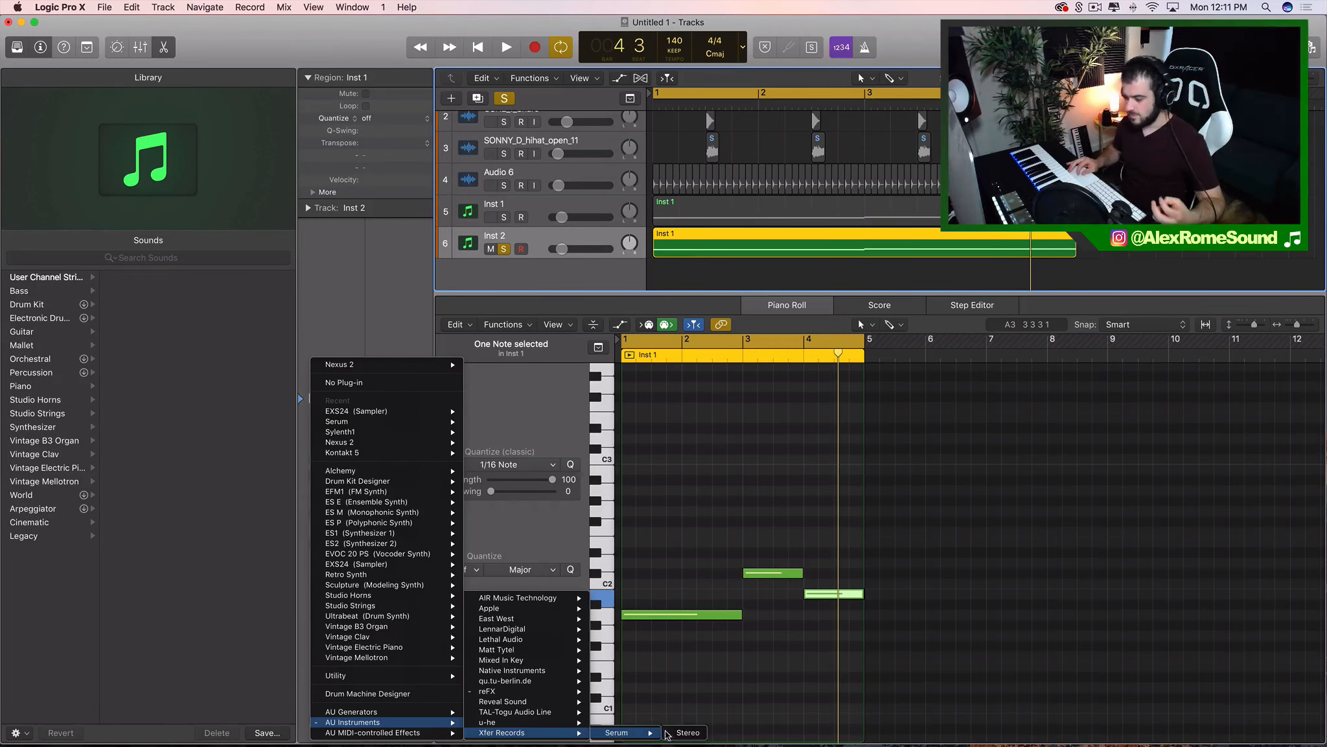
click(679, 733)
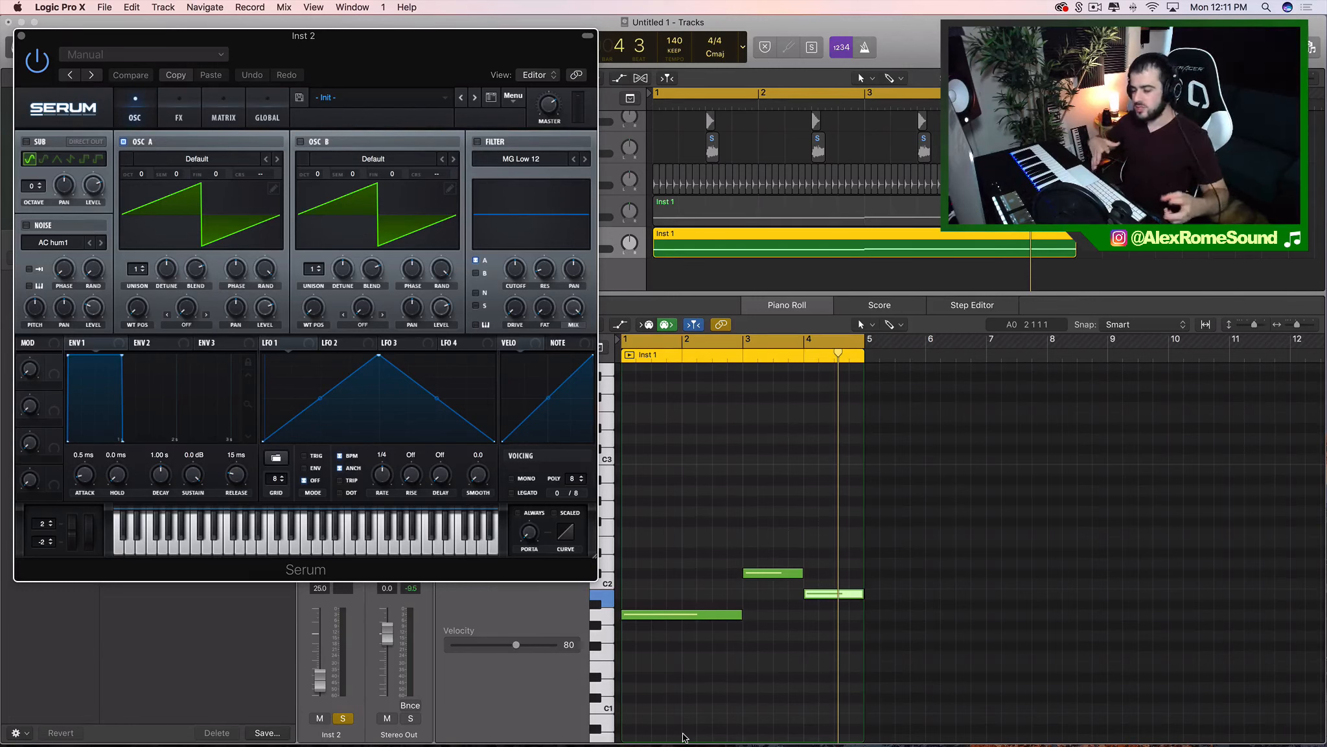
Set up Serum with the filter on, oscillator A off and the sine sub oscillator on, and close the plug-in
click(477, 142)
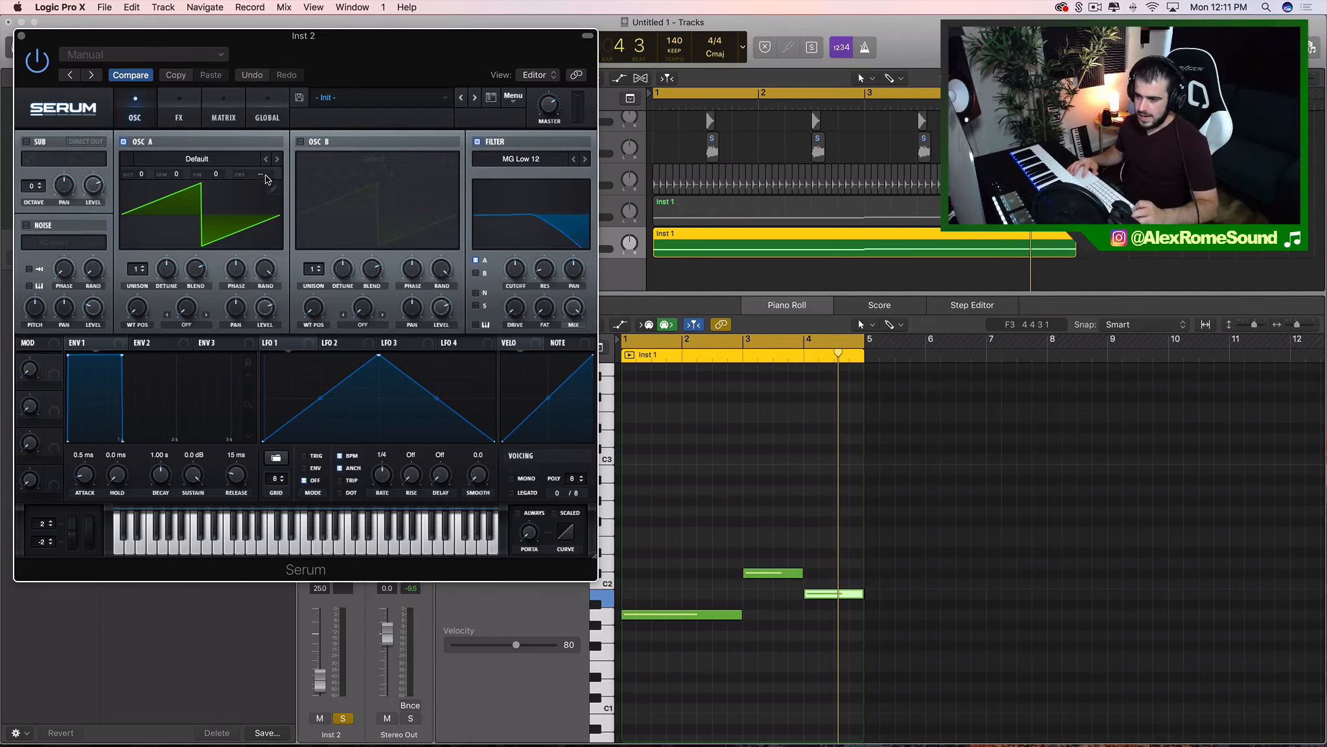
click(124, 143)
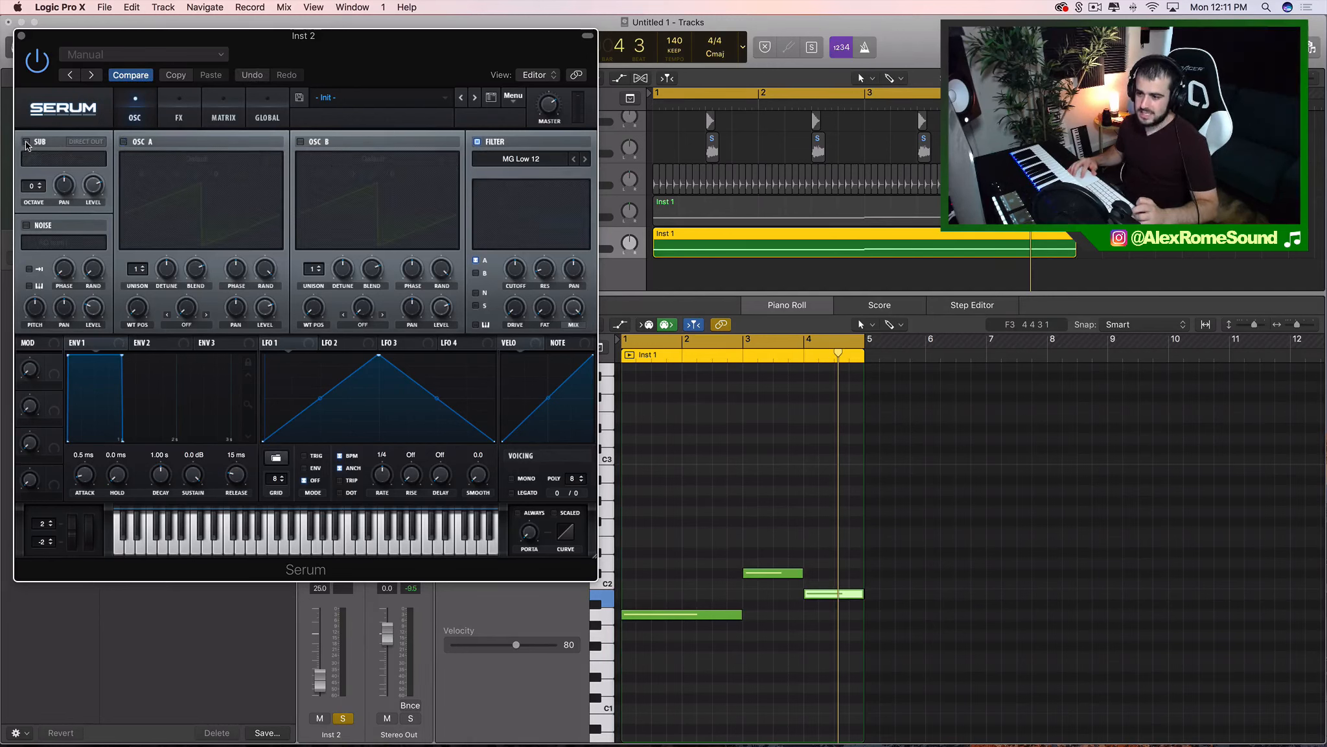
click(27, 142)
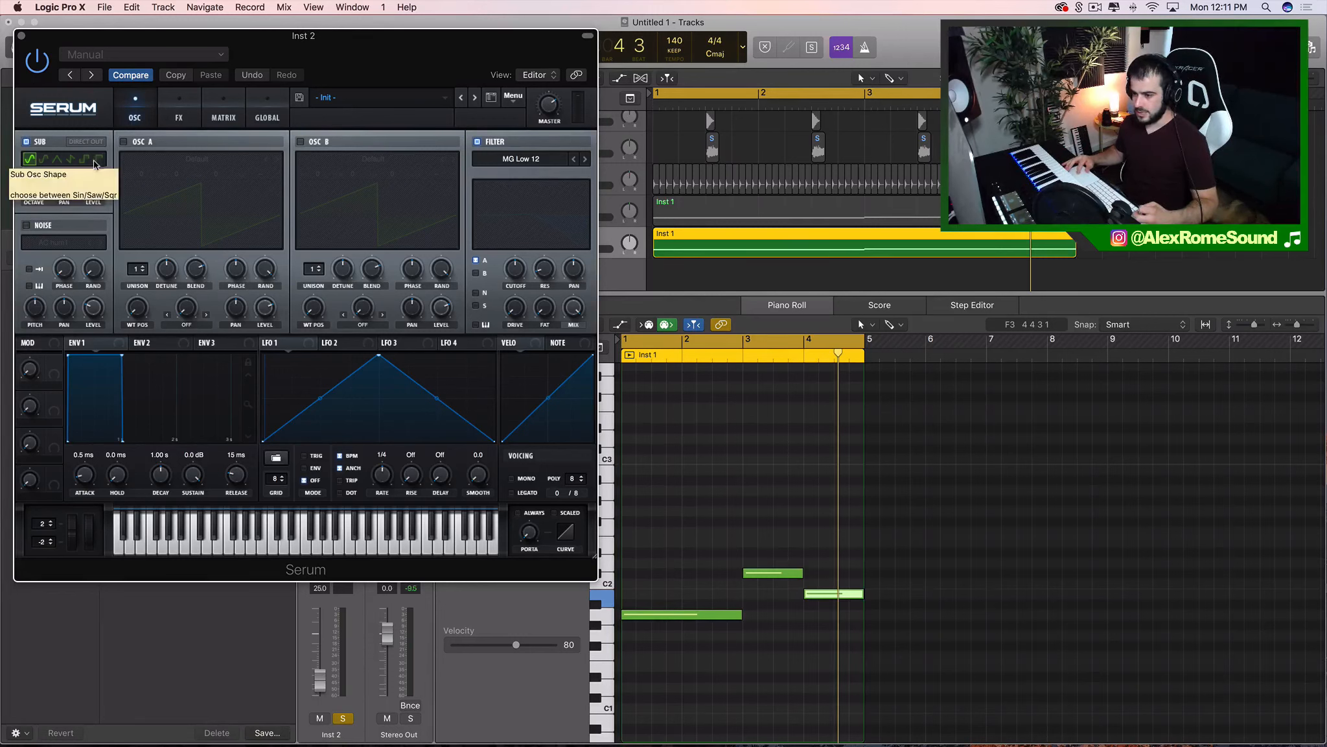
click(21, 37)
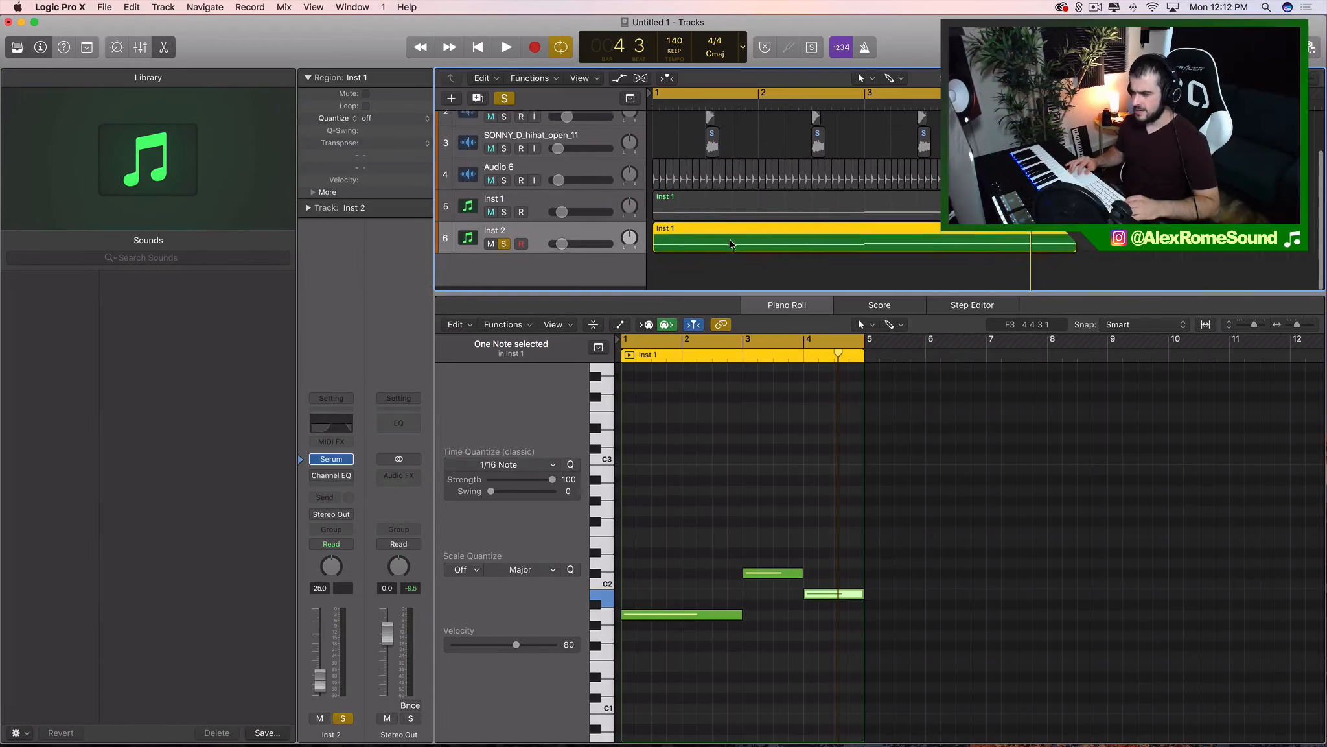
Play the soloed Inst 2 part, select its three notes and raise the track's volume to -11.6 dB
key(space)
key(space)
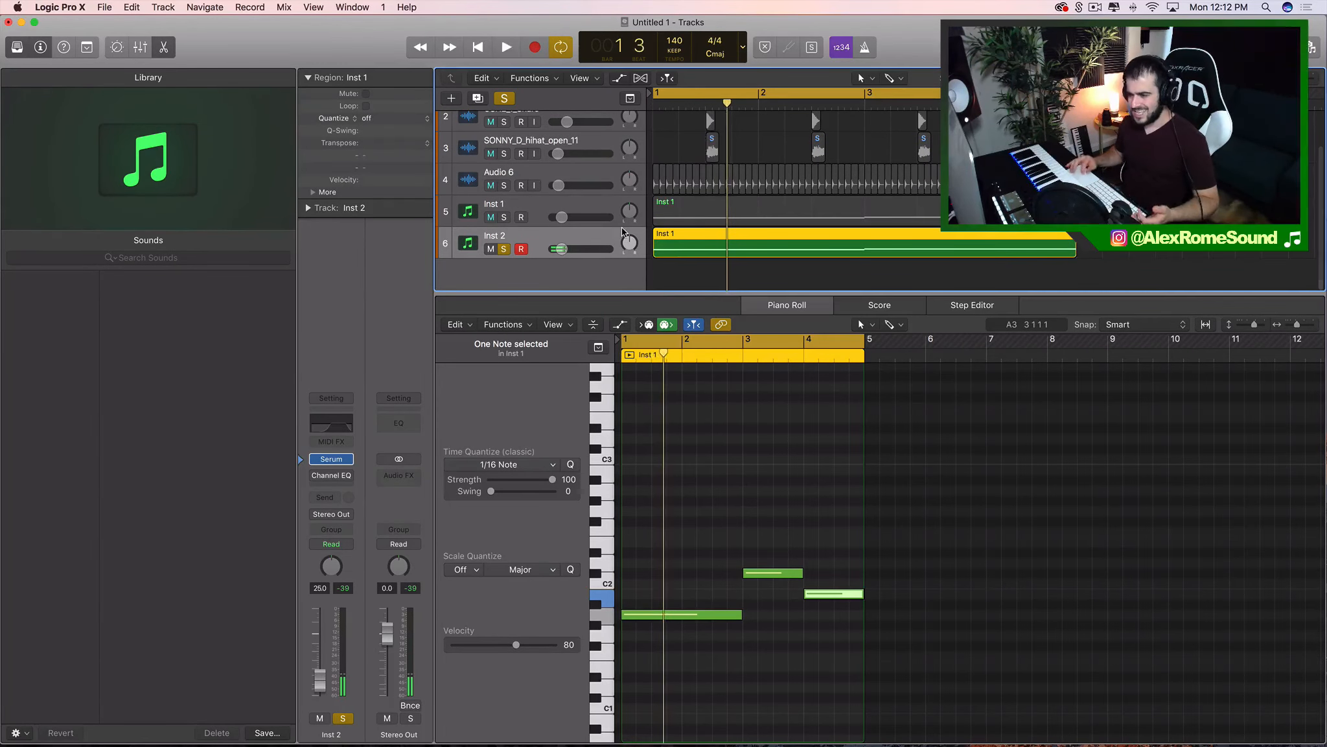
drag(675, 445, 990, 675)
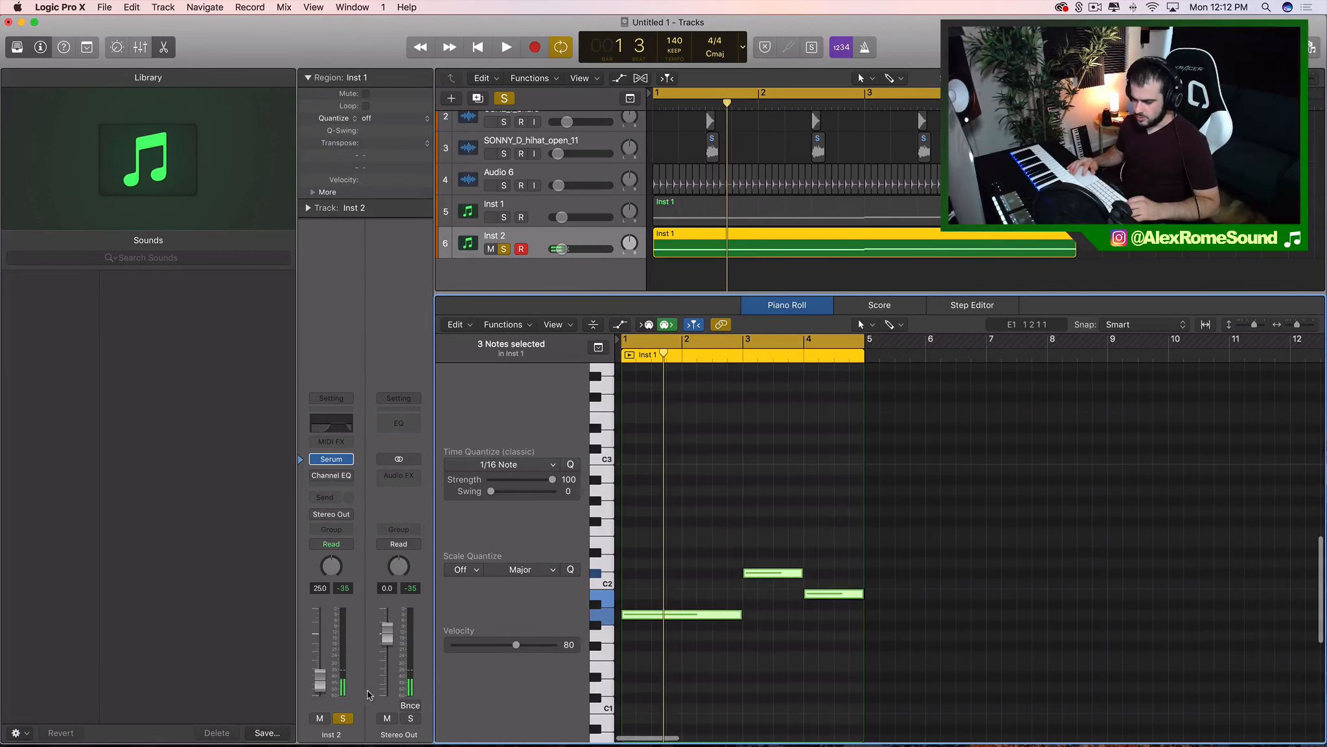
drag(319, 679, 319, 662)
scroll(681, 600, down, 3)
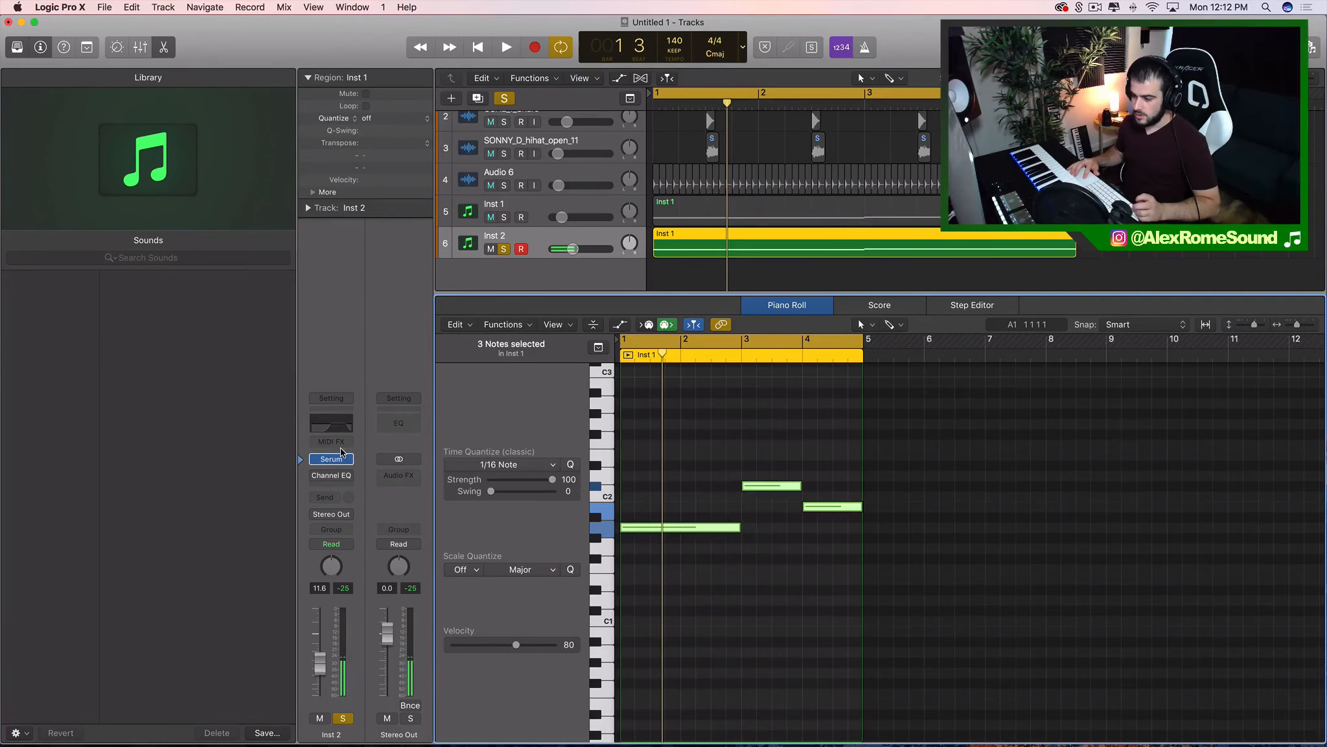
Re-enable the Channel EQ on Inst 2 with its low cut at 20 Hz, and audition the bar 4 note
click(317, 477)
click(327, 477)
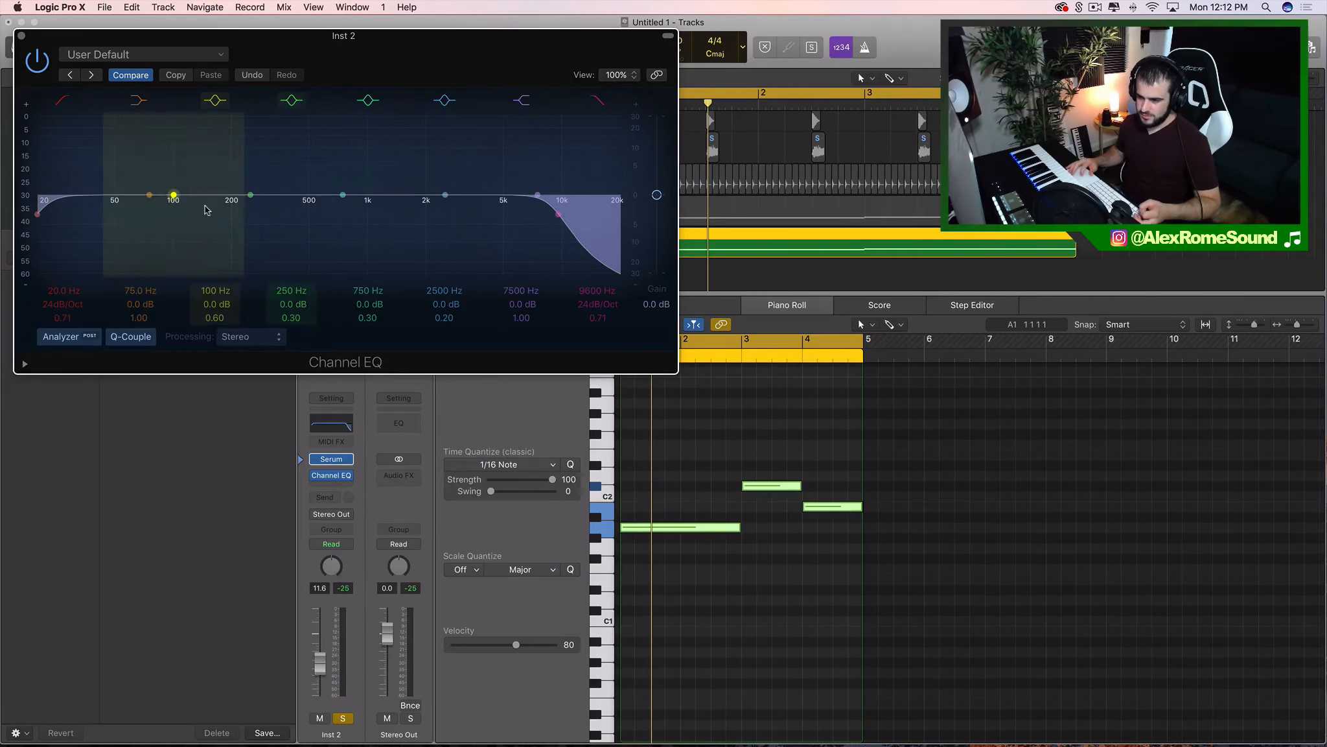
click(680, 451)
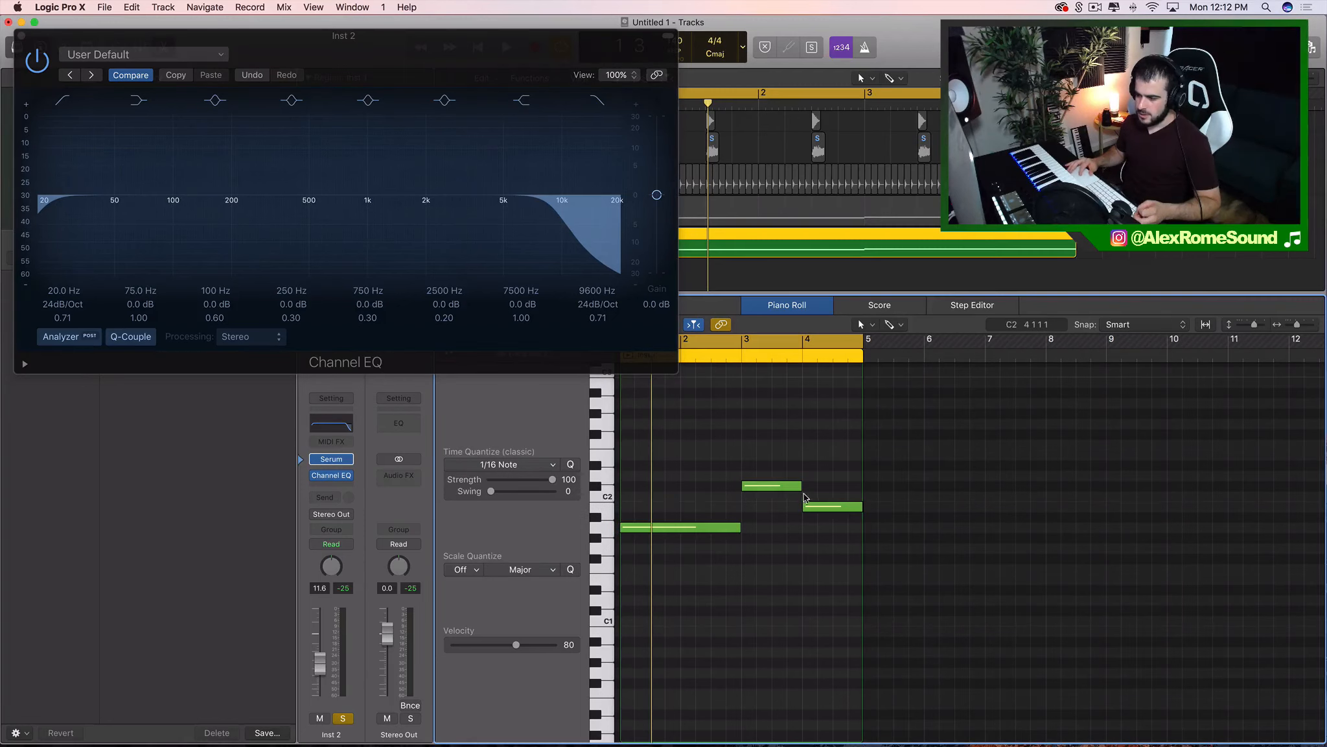
click(825, 507)
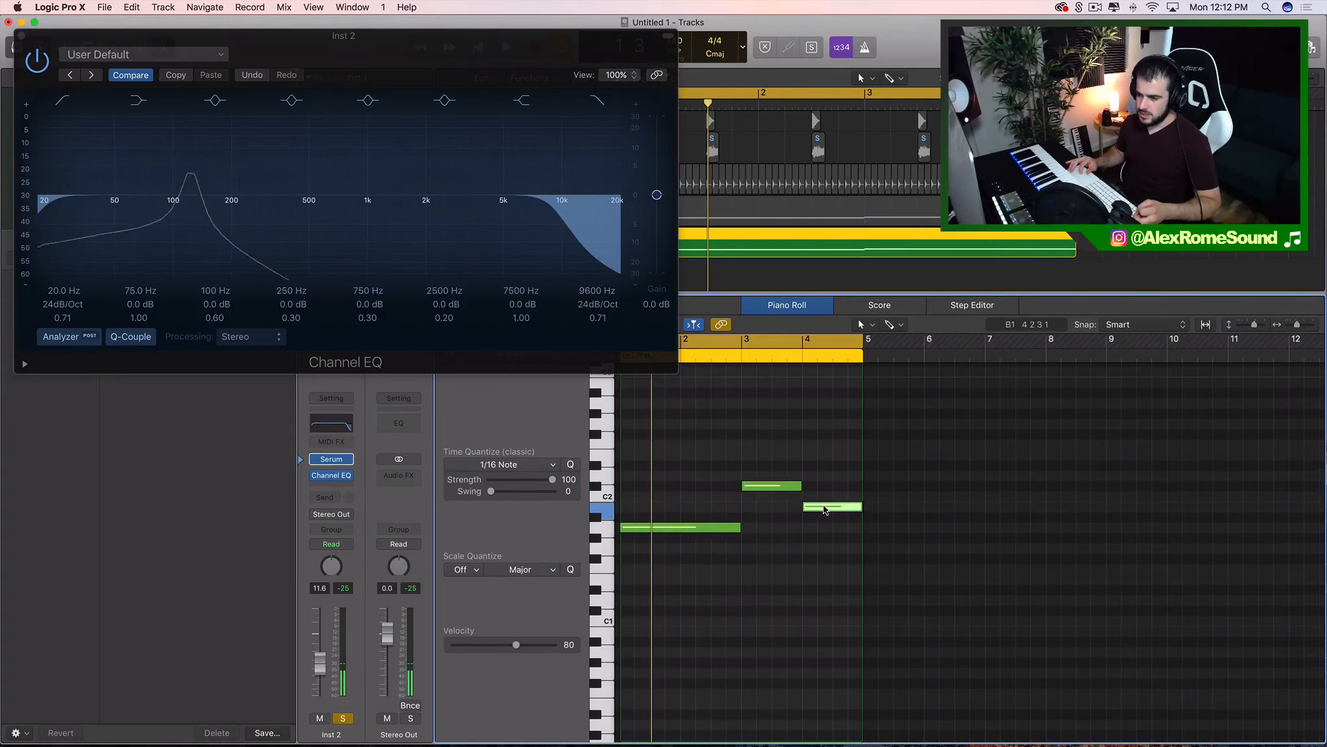
Select all three notes of the Inst 2 part and move them down one octave, starting on A0
drag(792, 574, 625, 424)
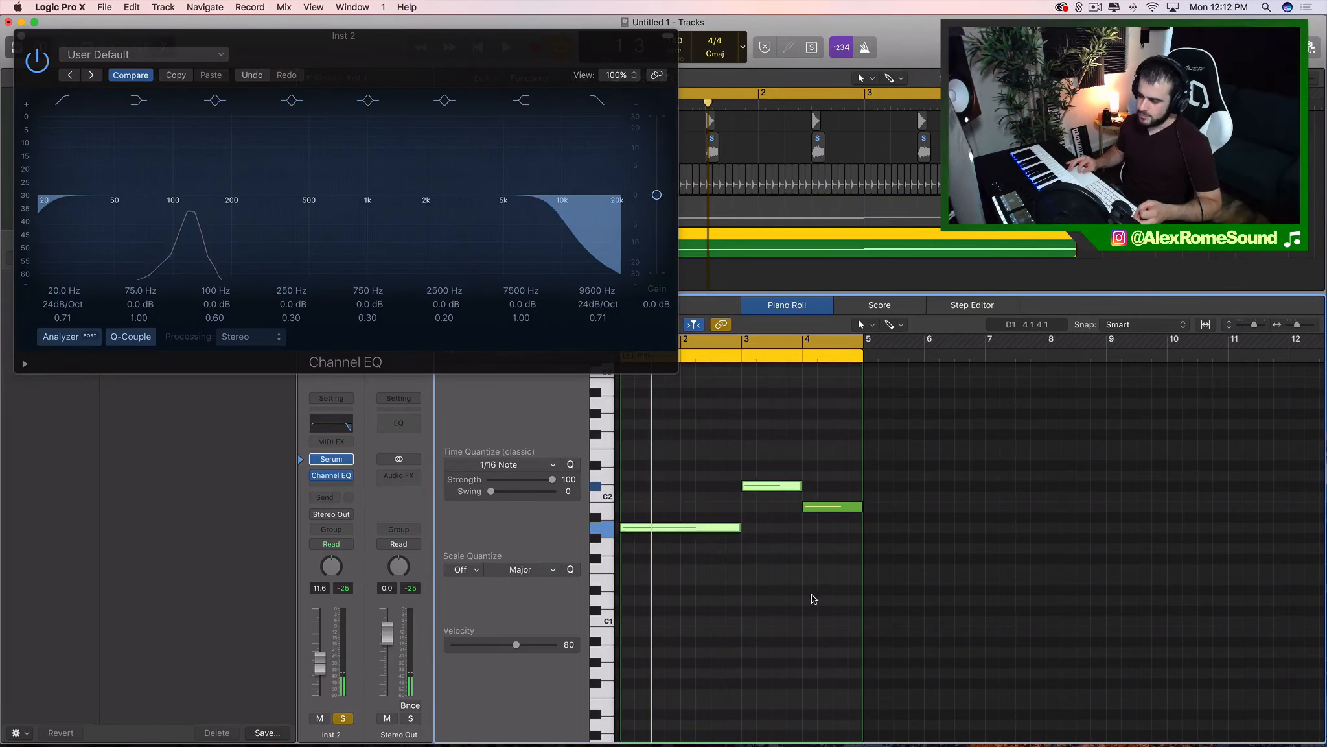
drag(833, 587, 714, 449)
scroll(735, 530, down, 5)
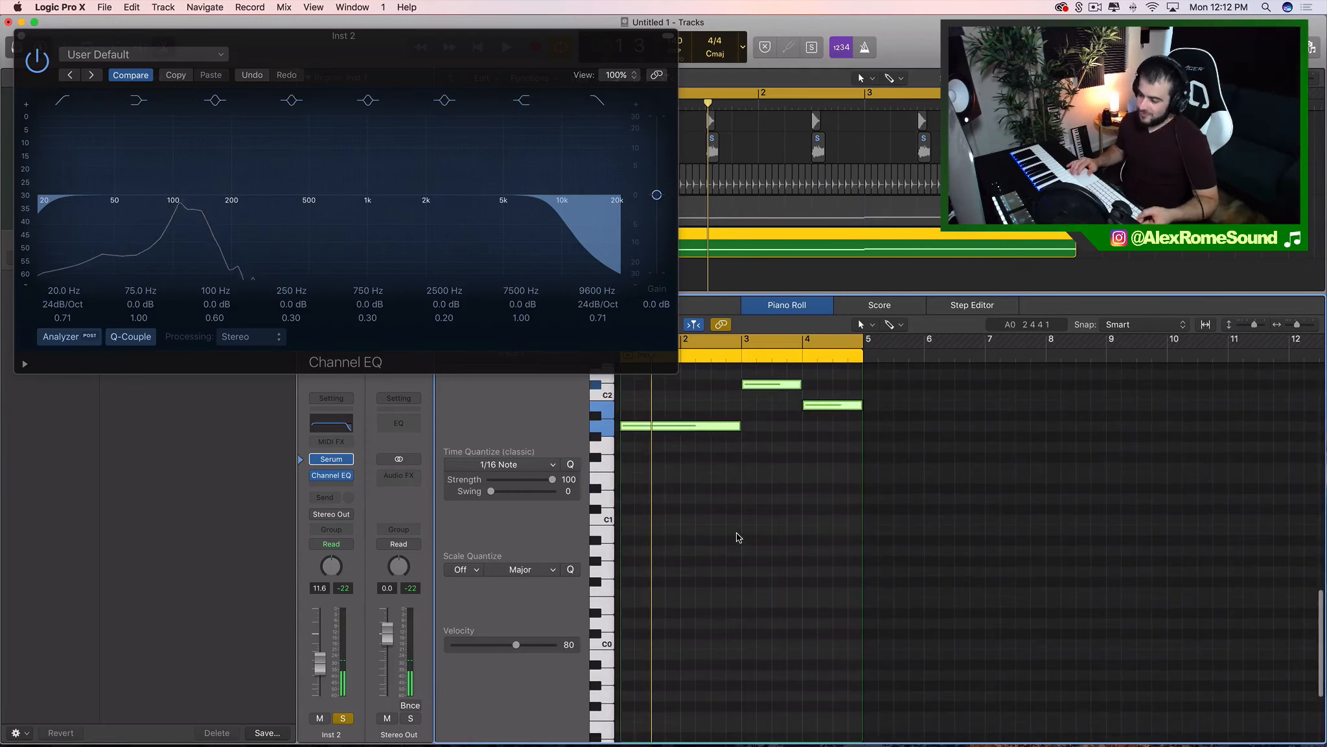
scroll(737, 534, up, 1)
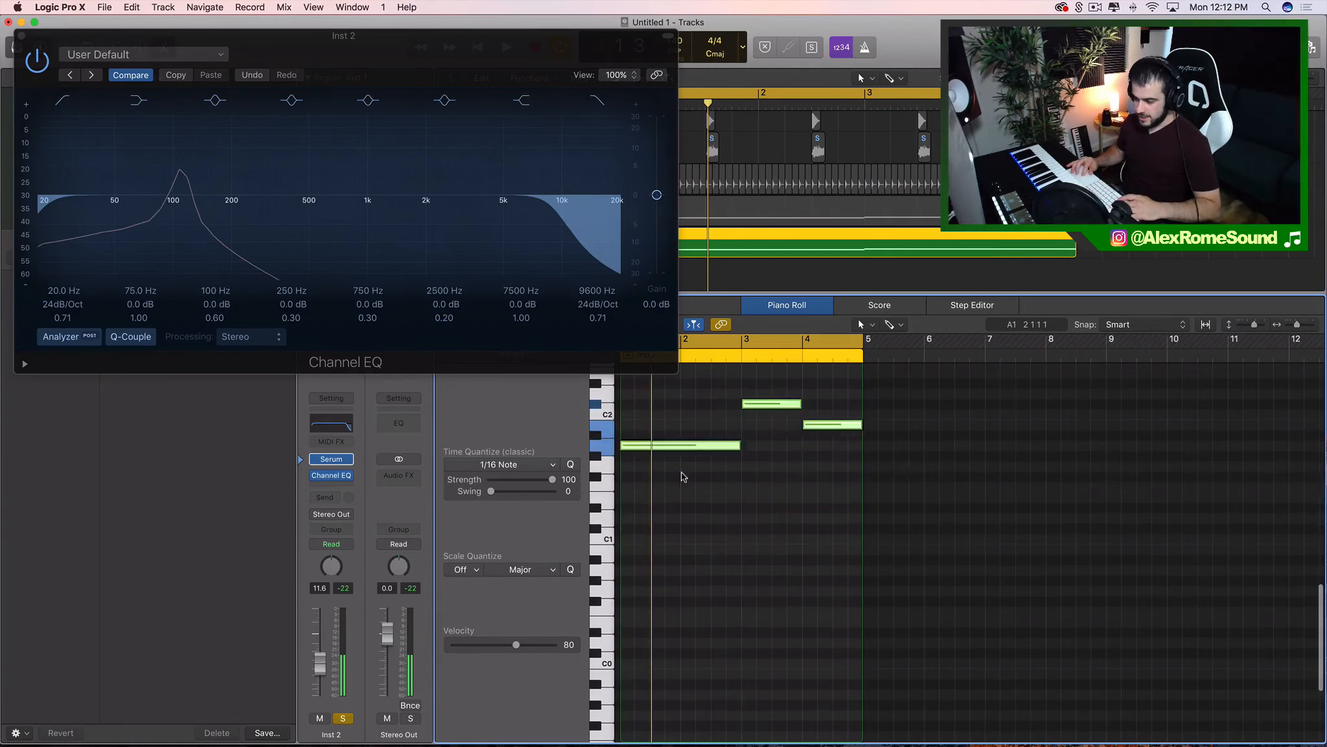
drag(687, 445, 691, 573)
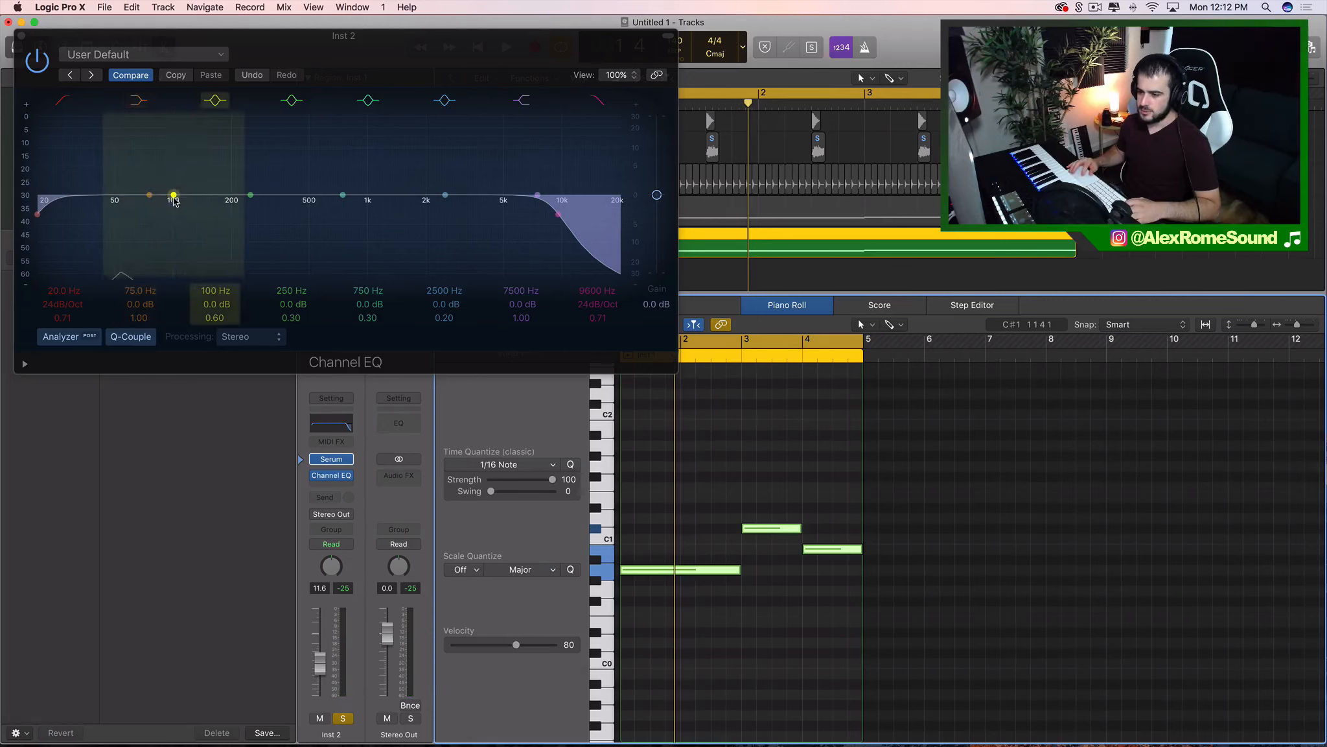
Audition the individual bass notes at bars 1, 3 and 4 and check their frequencies in the Channel EQ analyzer
click(673, 508)
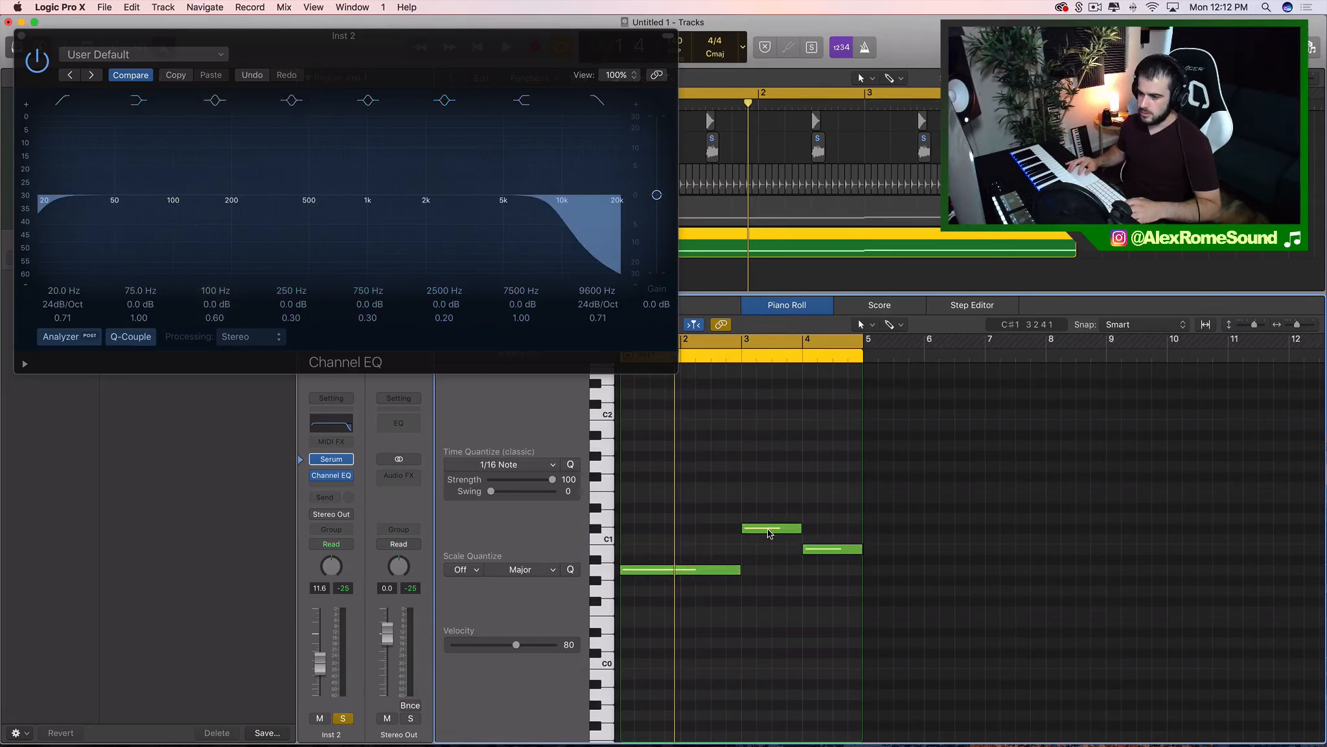
click(769, 532)
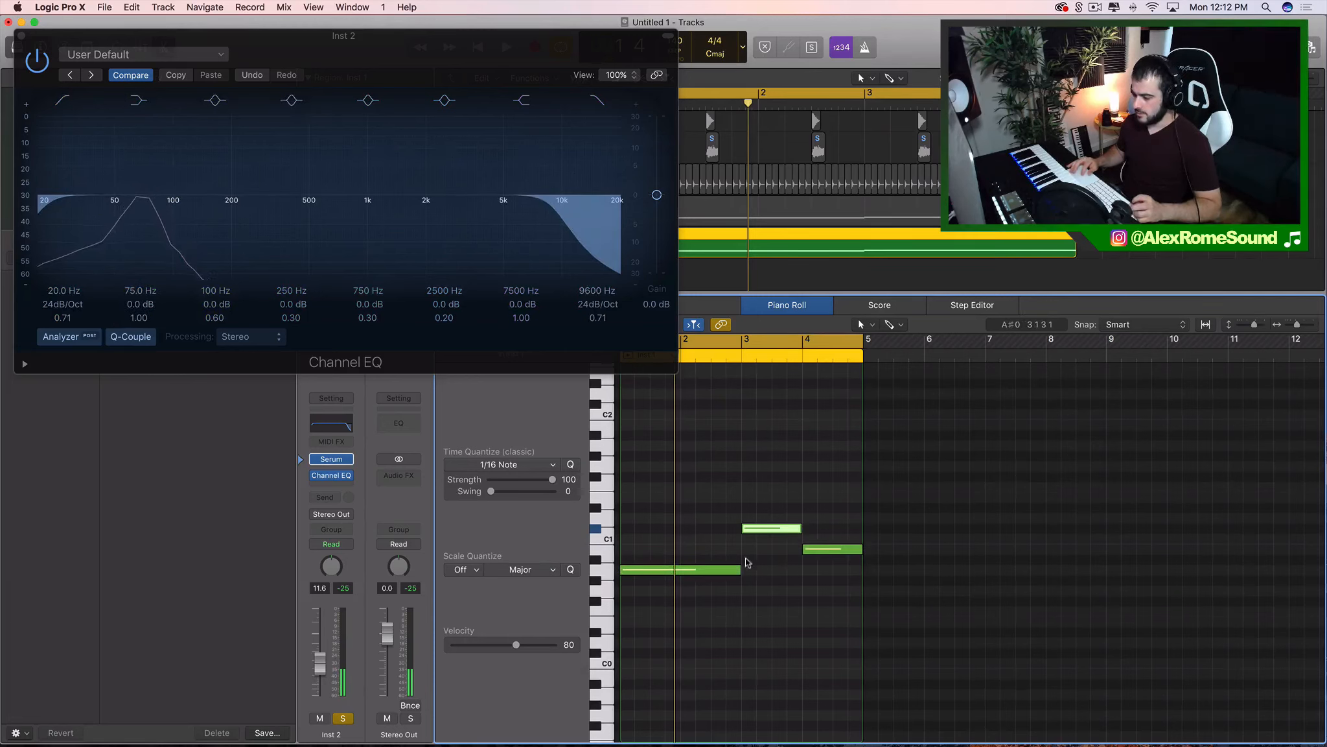
click(739, 567)
click(793, 529)
click(815, 547)
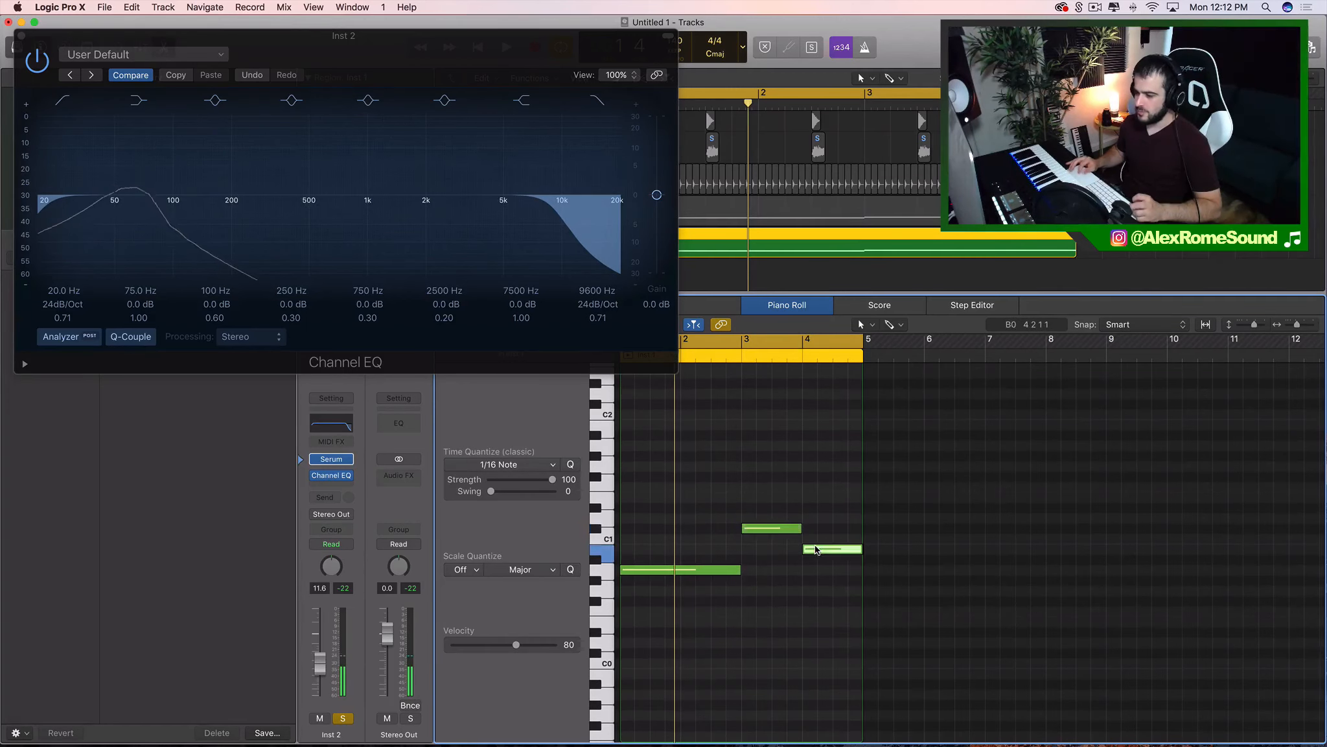
Close the Channel EQ, solo Inst 1 together with Inst 2, and lower Inst 2's volume to -15.4 dB during playback
click(754, 639)
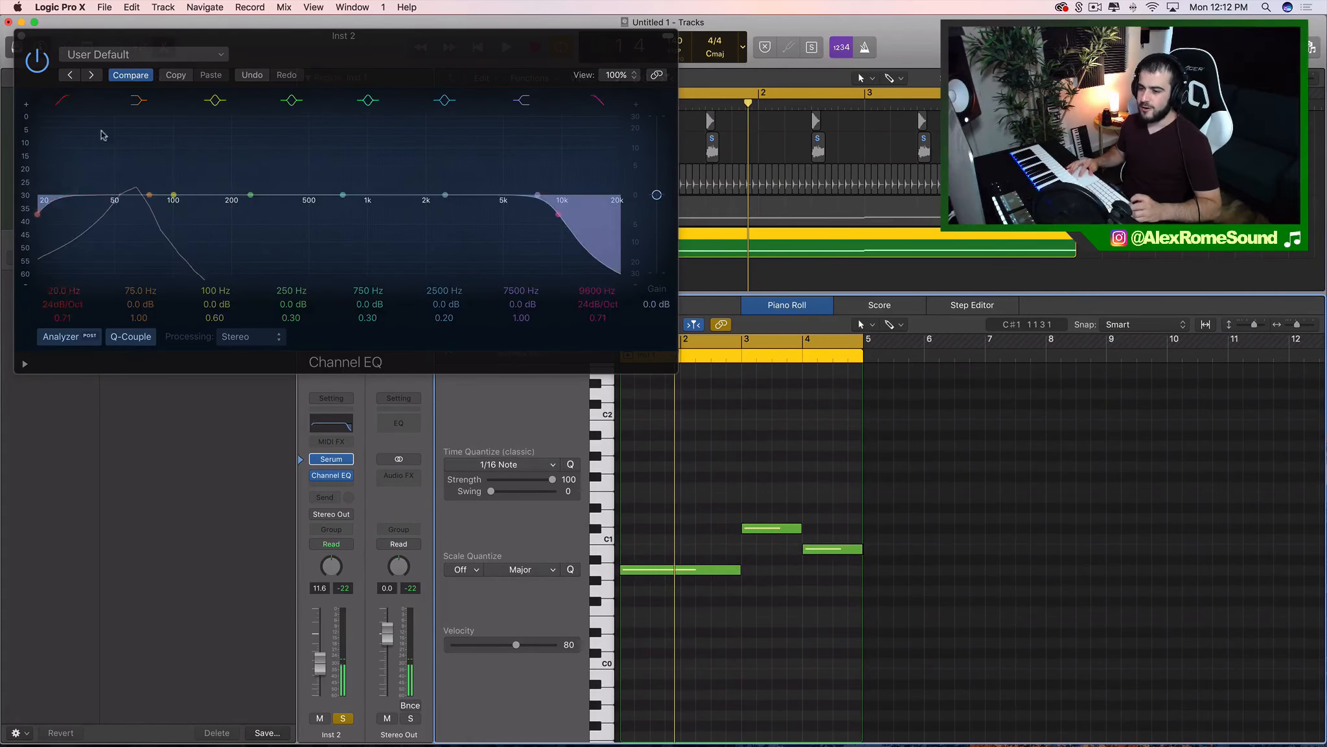
click(20, 35)
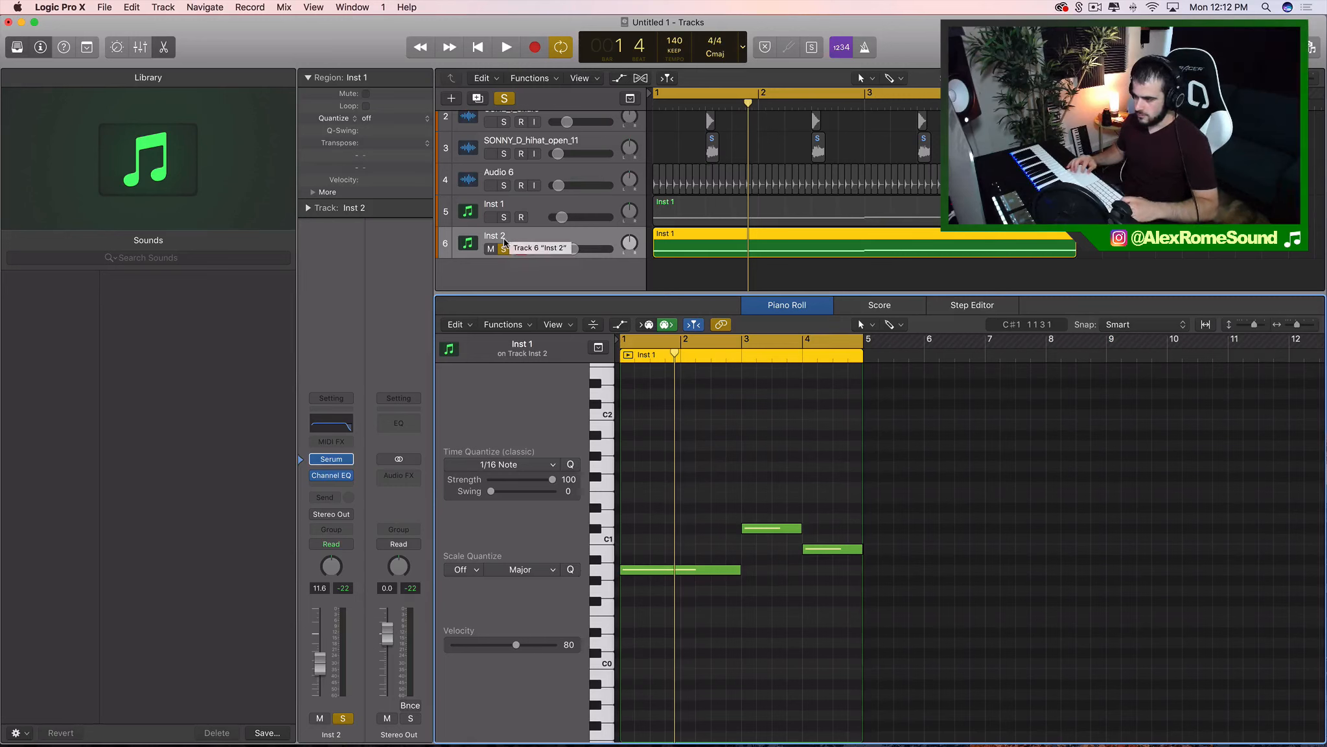
click(504, 217)
key(space)
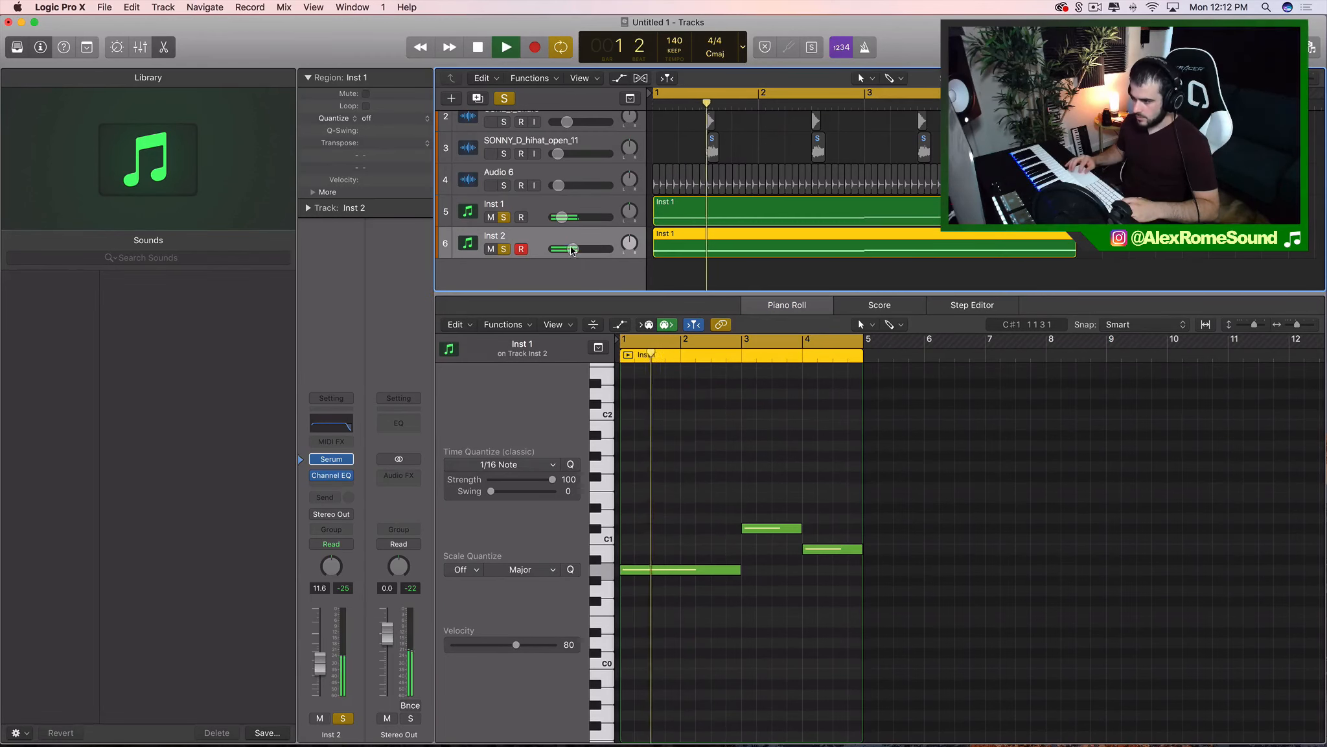
drag(563, 252, 557, 252)
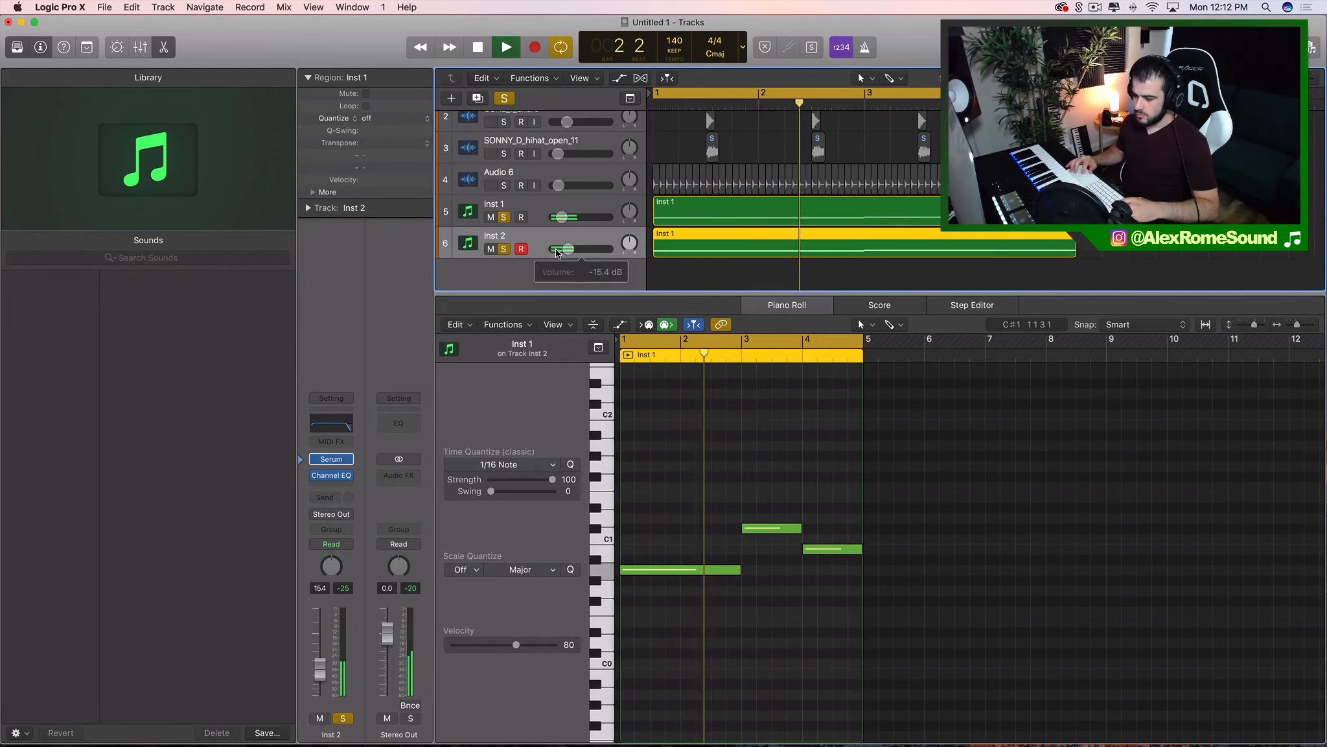
In Inst 2's Serum effects, enable Distortion with the Diode 1 type and set its filter to Post
mouse_move(335, 462)
key(space)
click(335, 462)
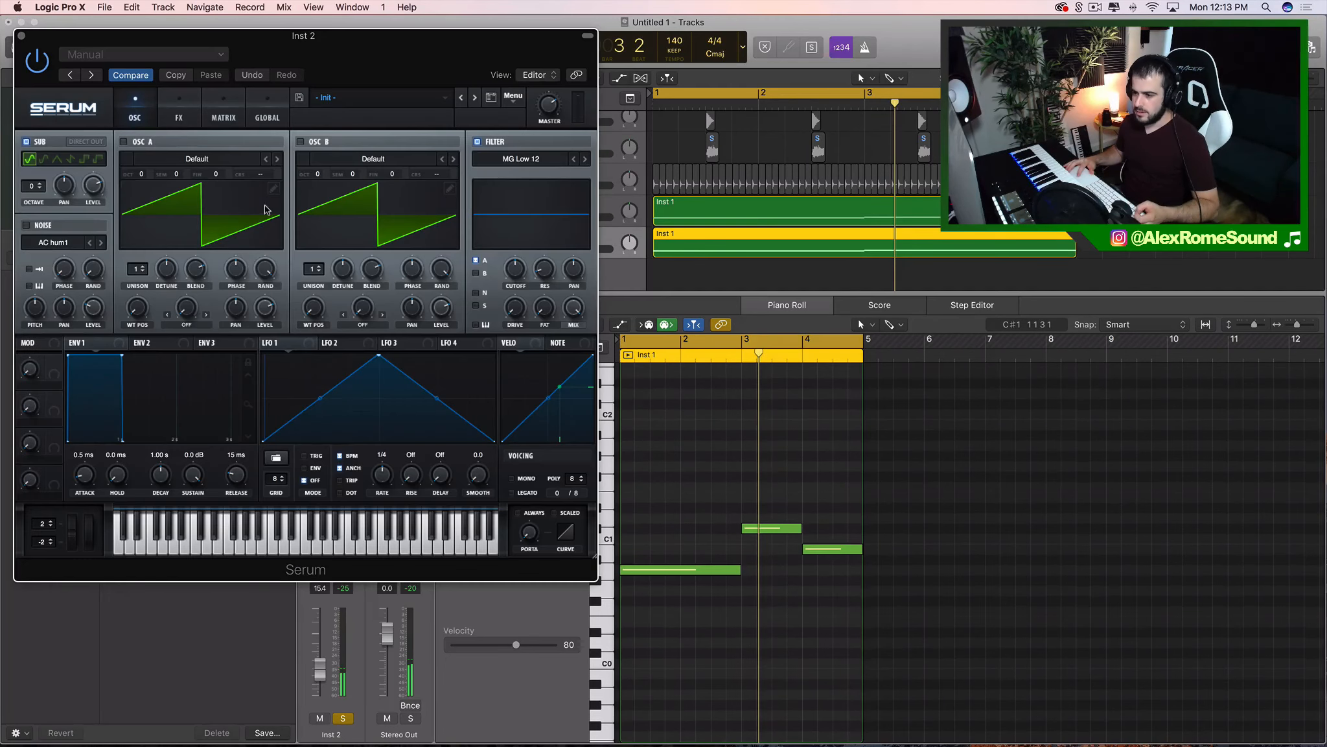
click(180, 118)
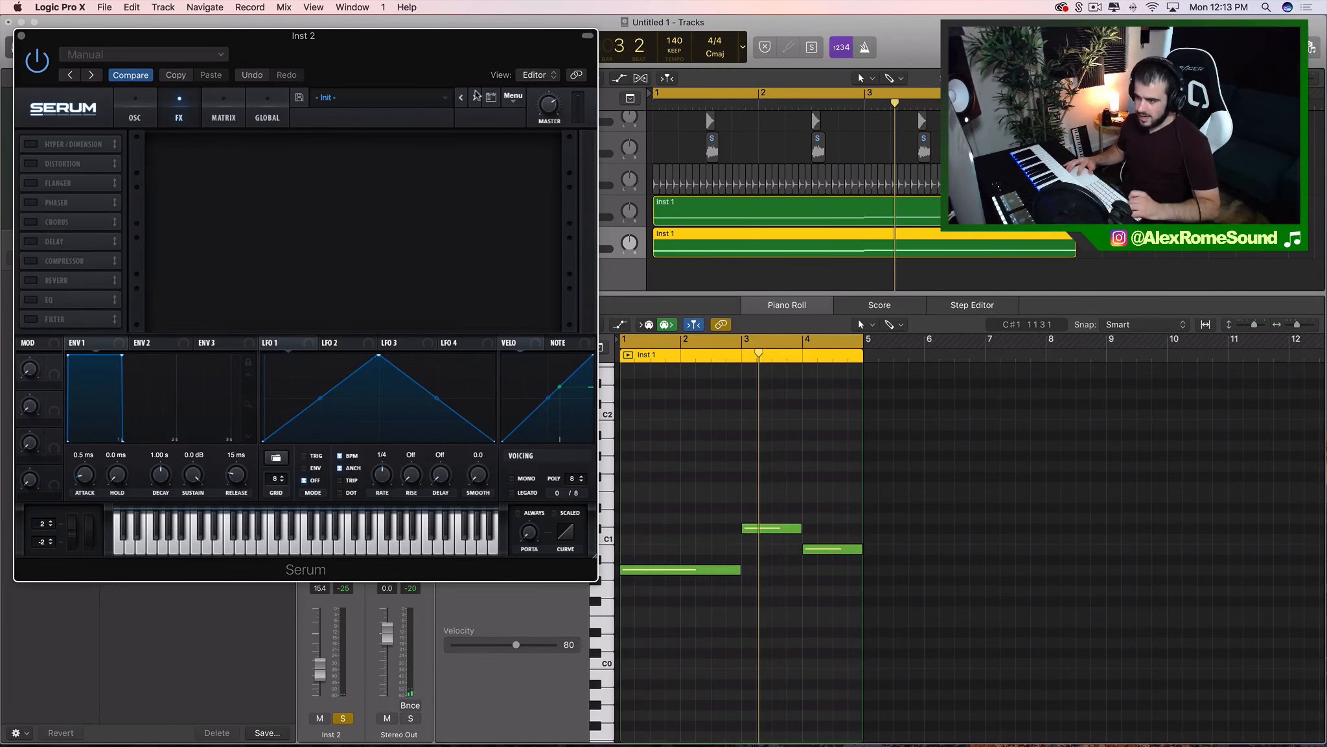
drag(399, 49, 791, 177)
click(505, 218)
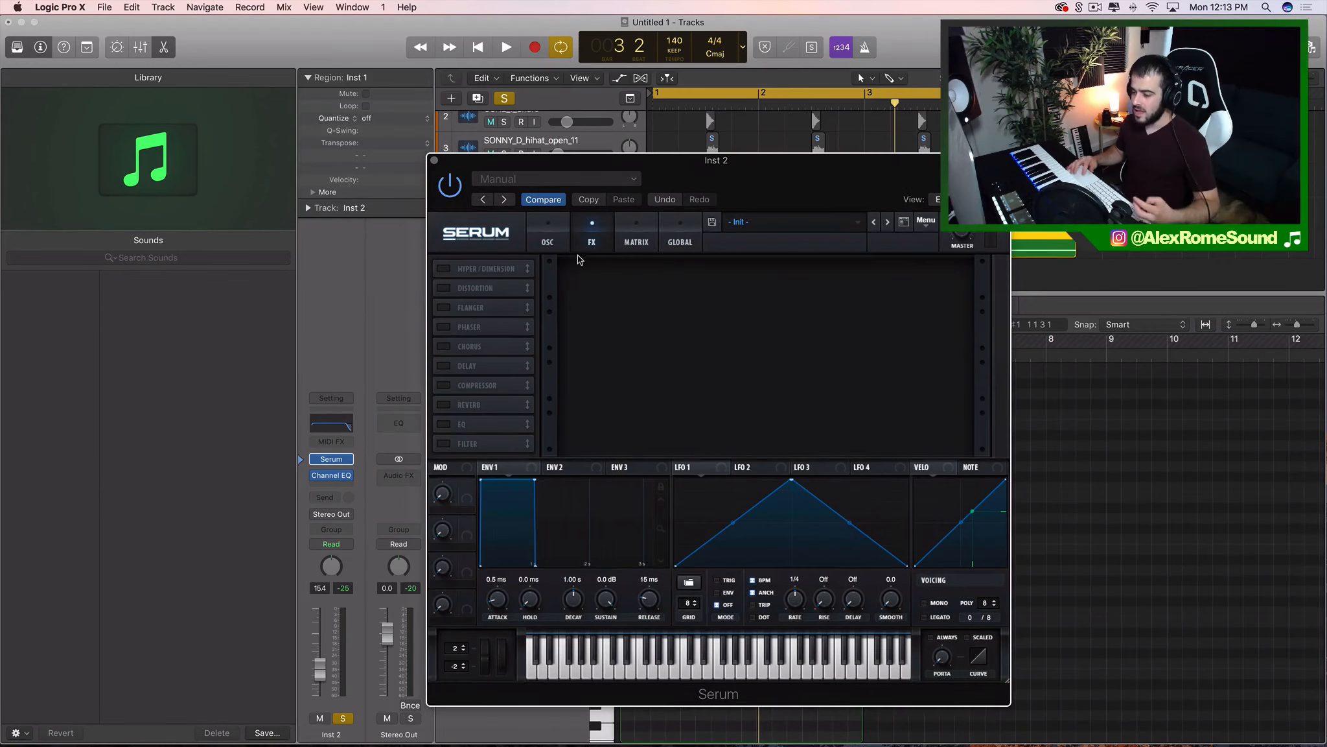
click(444, 289)
click(654, 279)
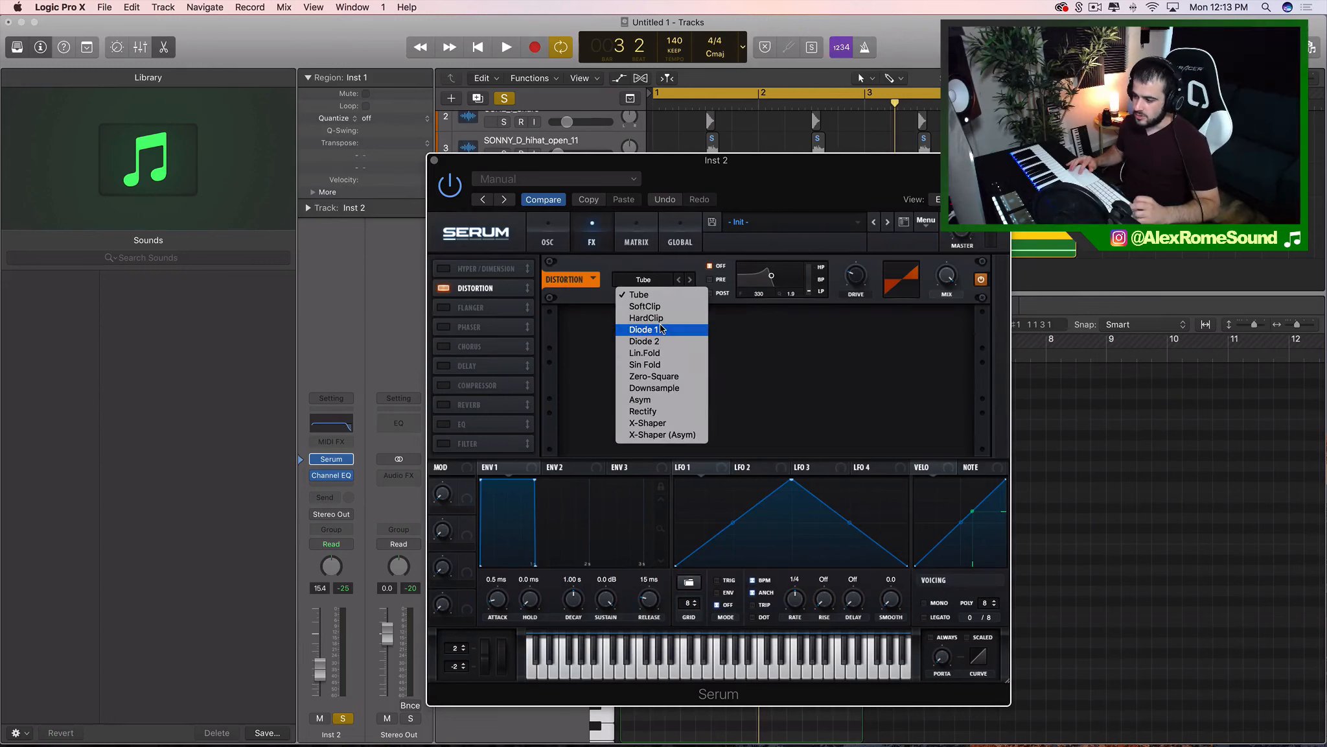
click(660, 324)
click(709, 294)
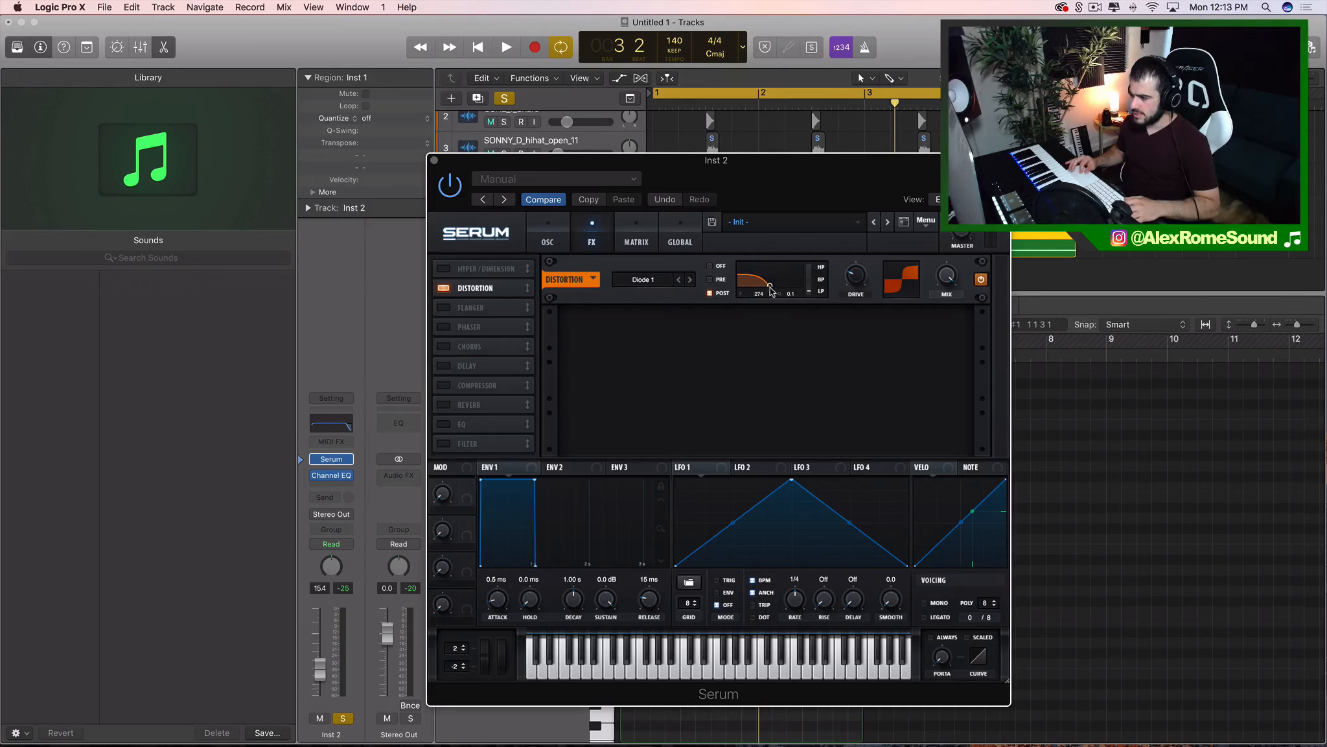
Adjust the distortion's low-pass filter cutoff to about 172 during playback, and close Serum
key(space)
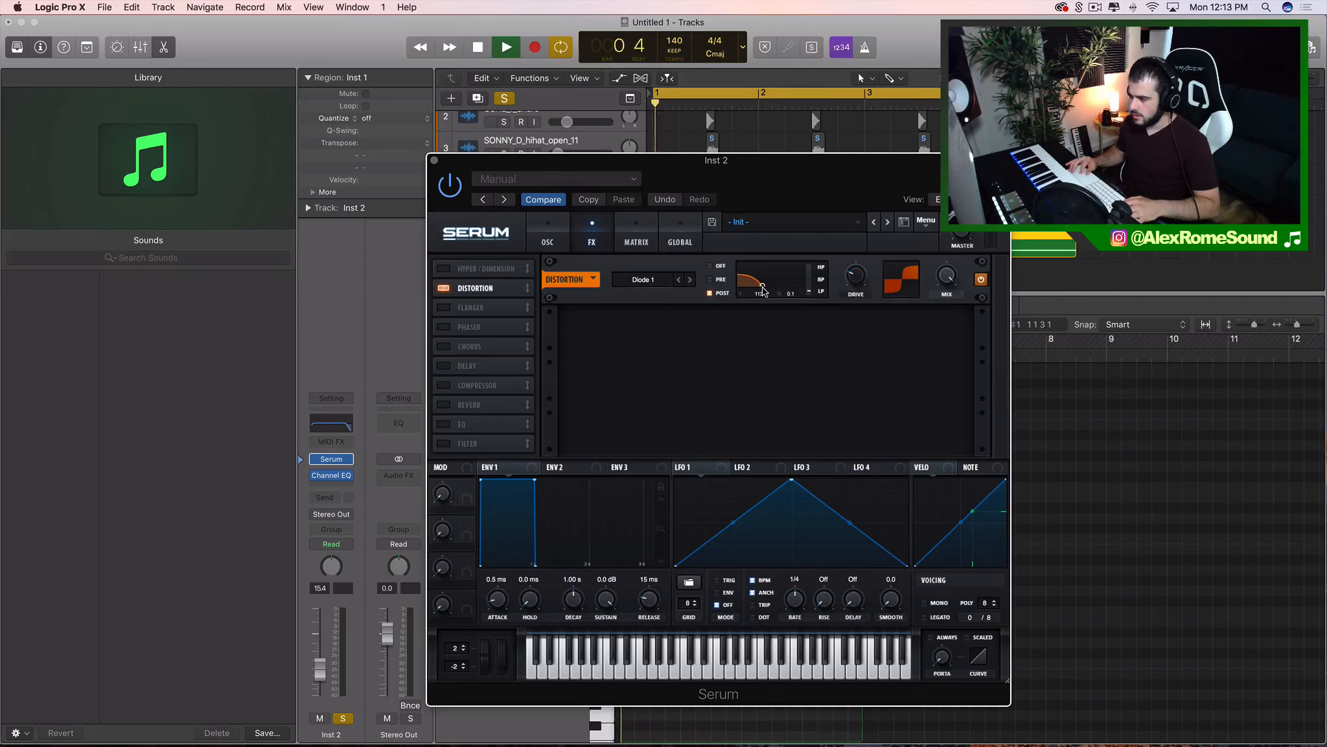
drag(763, 291, 768, 290)
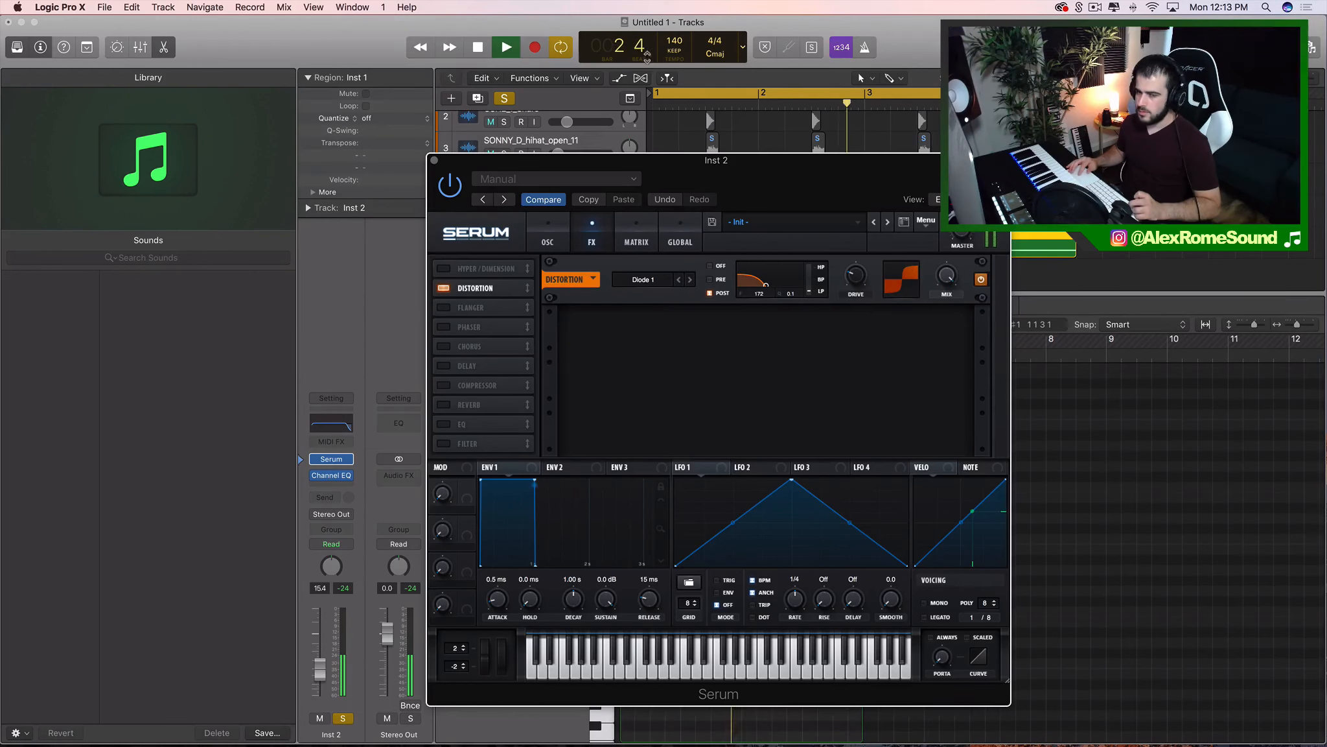
key(space)
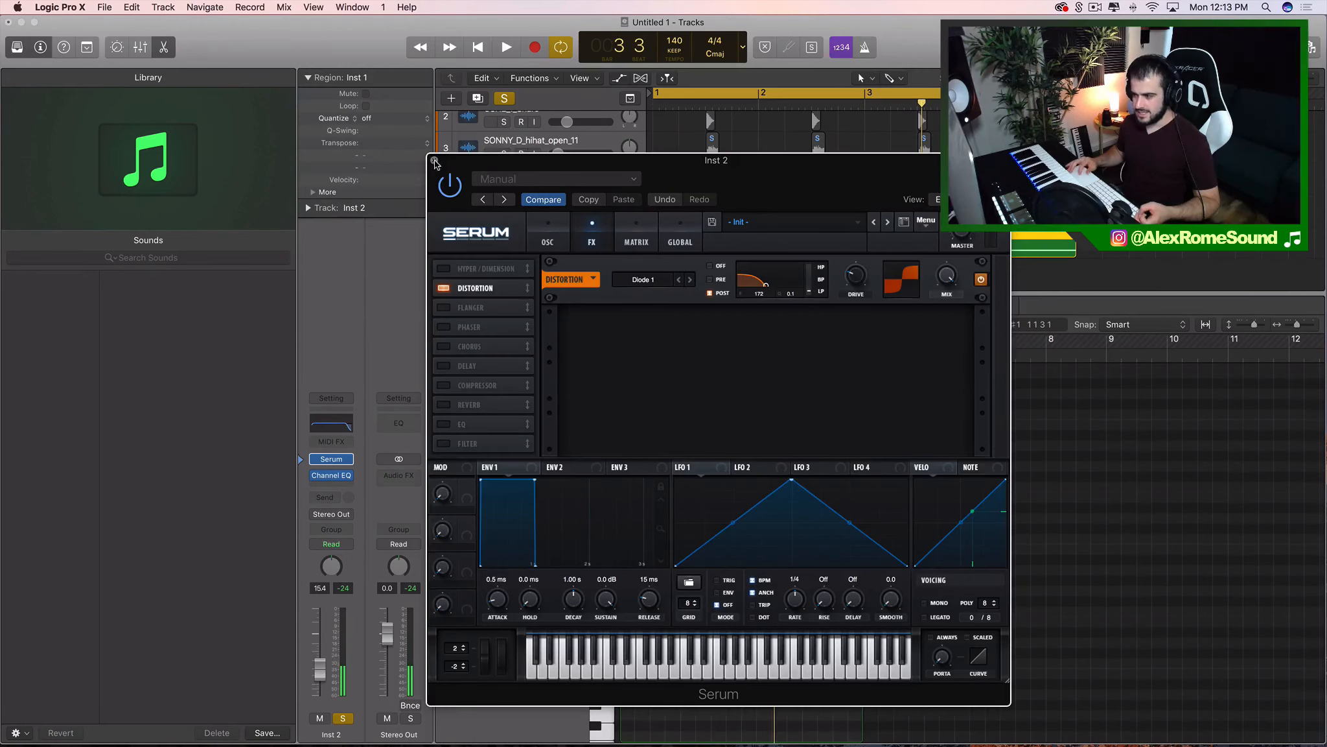
click(435, 160)
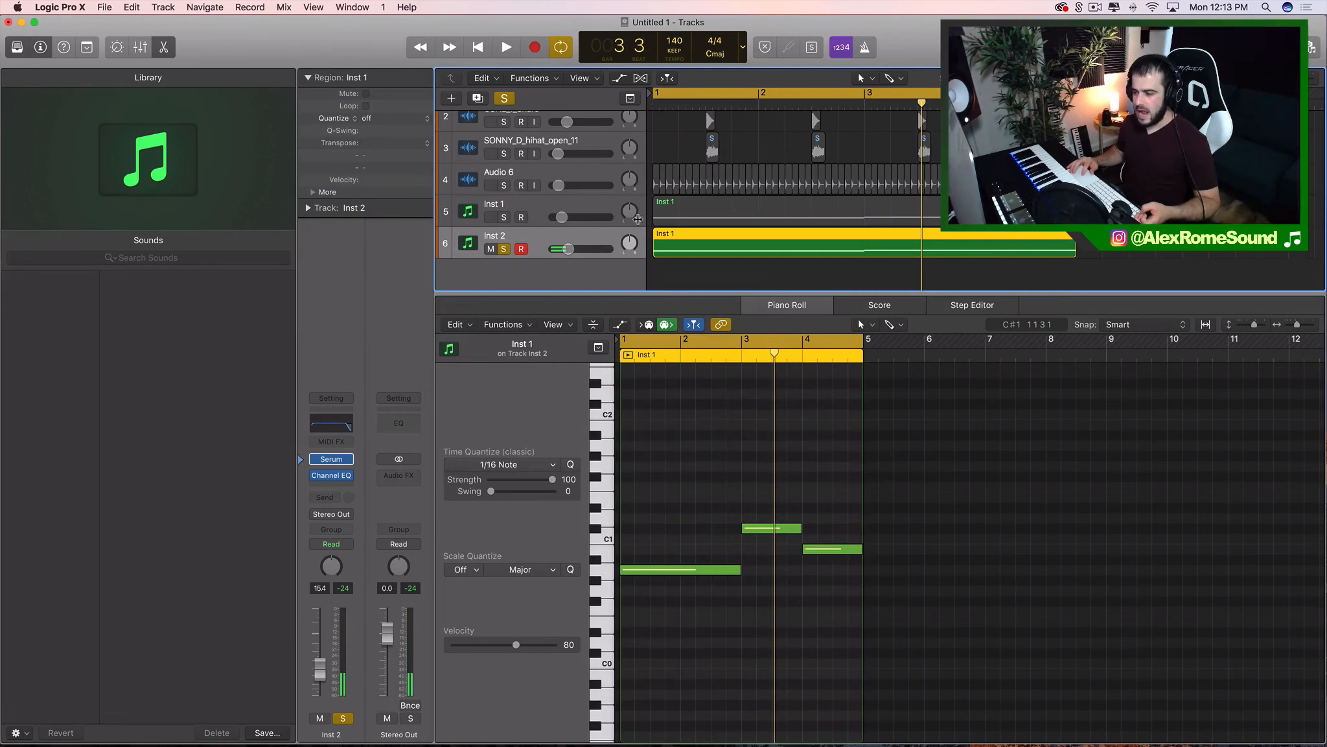
Solo Inst 1 alongside Inst 2 and lower Inst 2's volume to -16.4 dB while both play
click(507, 220)
key(space)
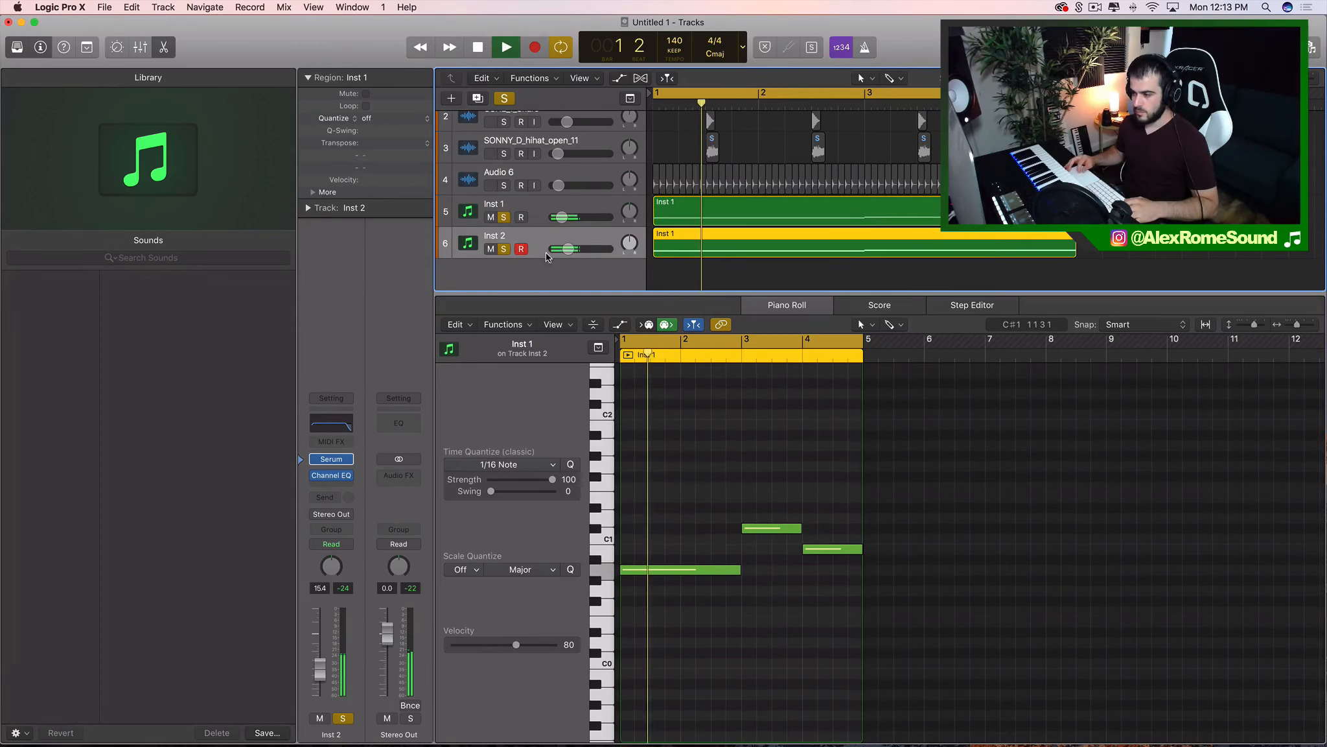
drag(571, 253, 569, 253)
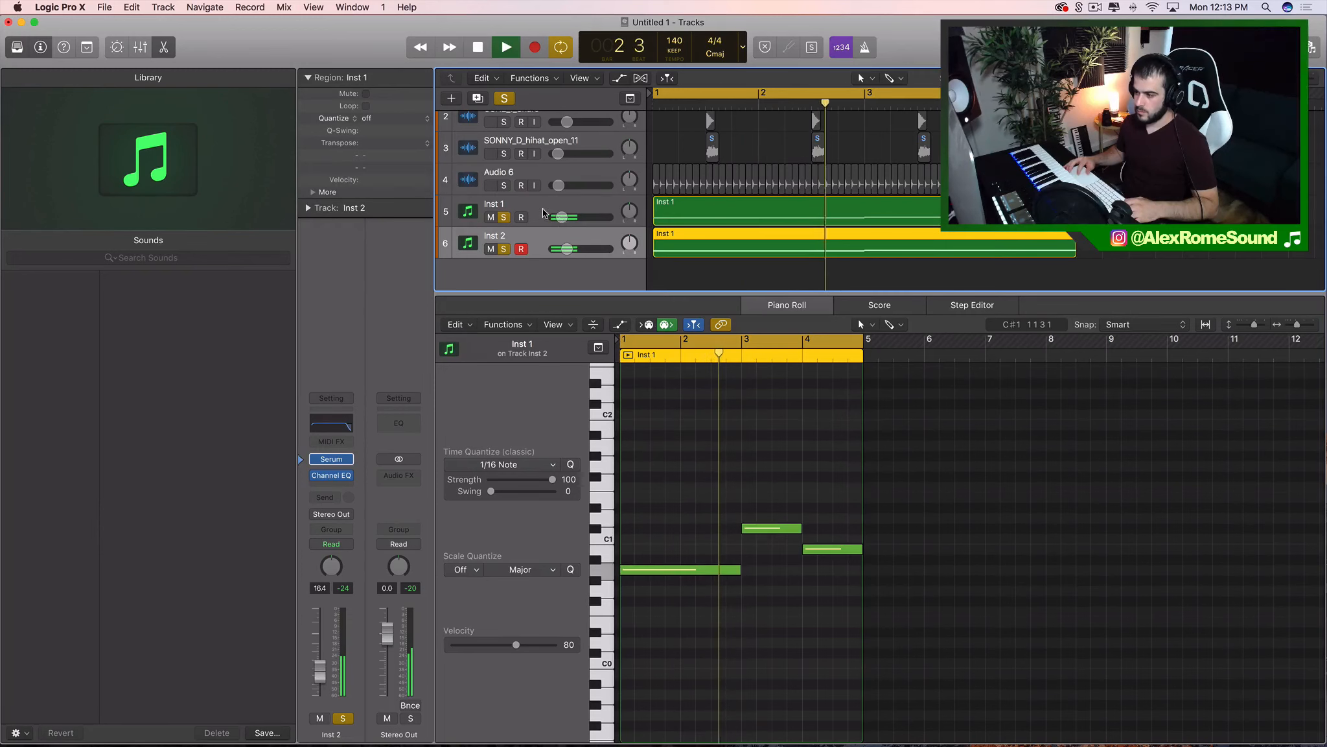
In Inst 1's Channel EQ, cut the upper-mid band by 8.0 dB at 3200 Hz during playback, and close the EQ
click(470, 212)
key(space)
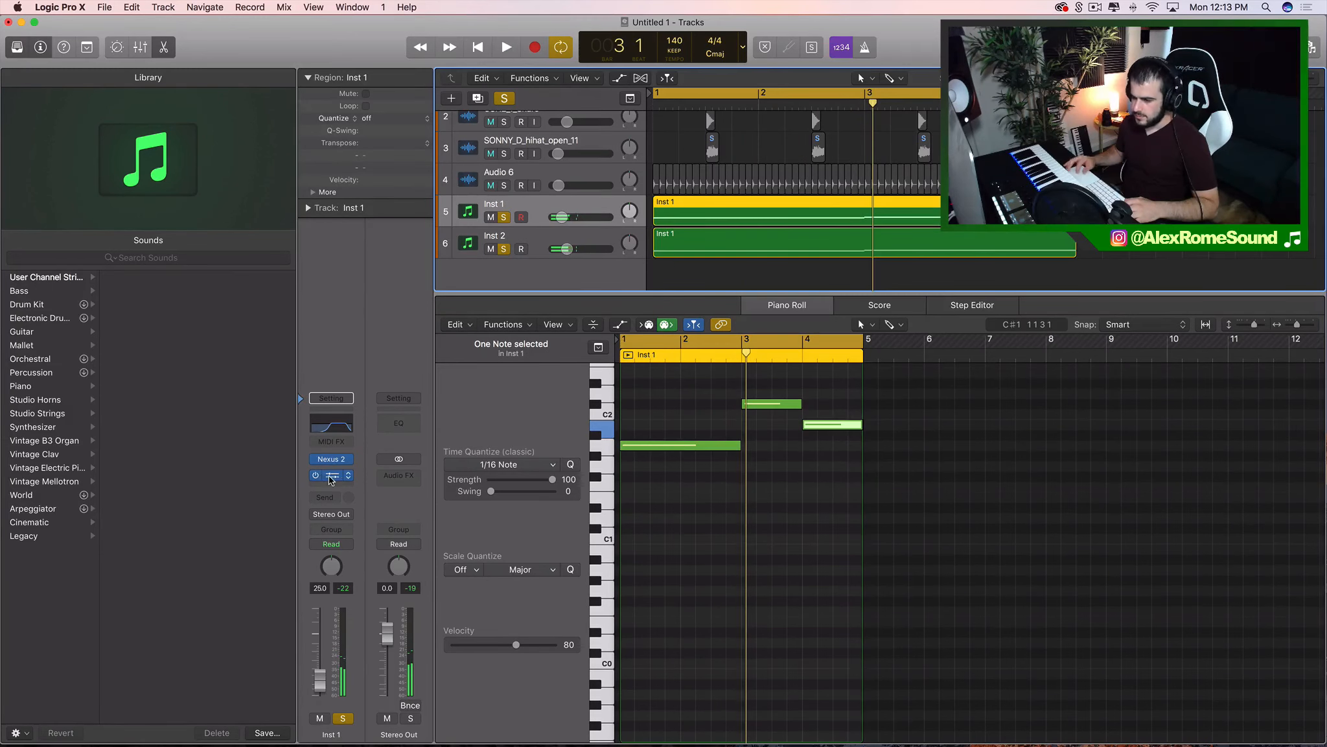
click(332, 479)
key(space)
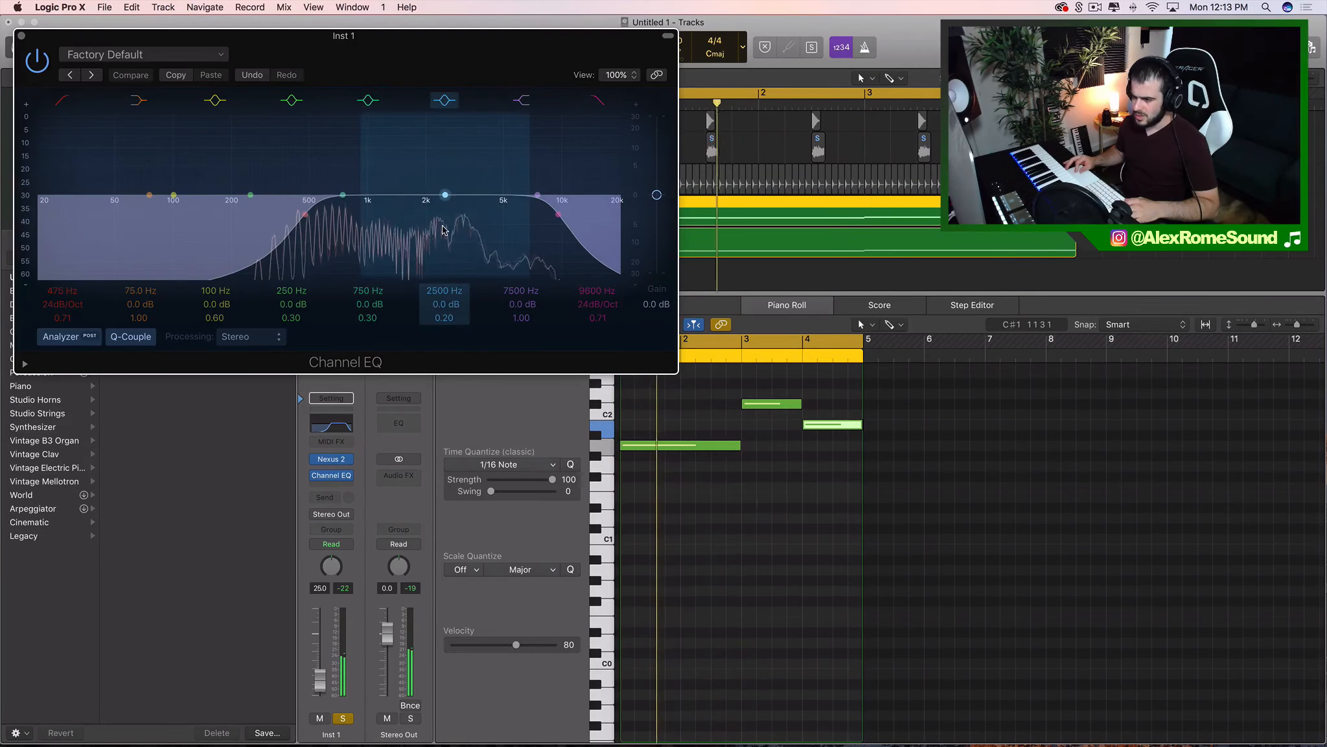
drag(443, 229, 465, 254)
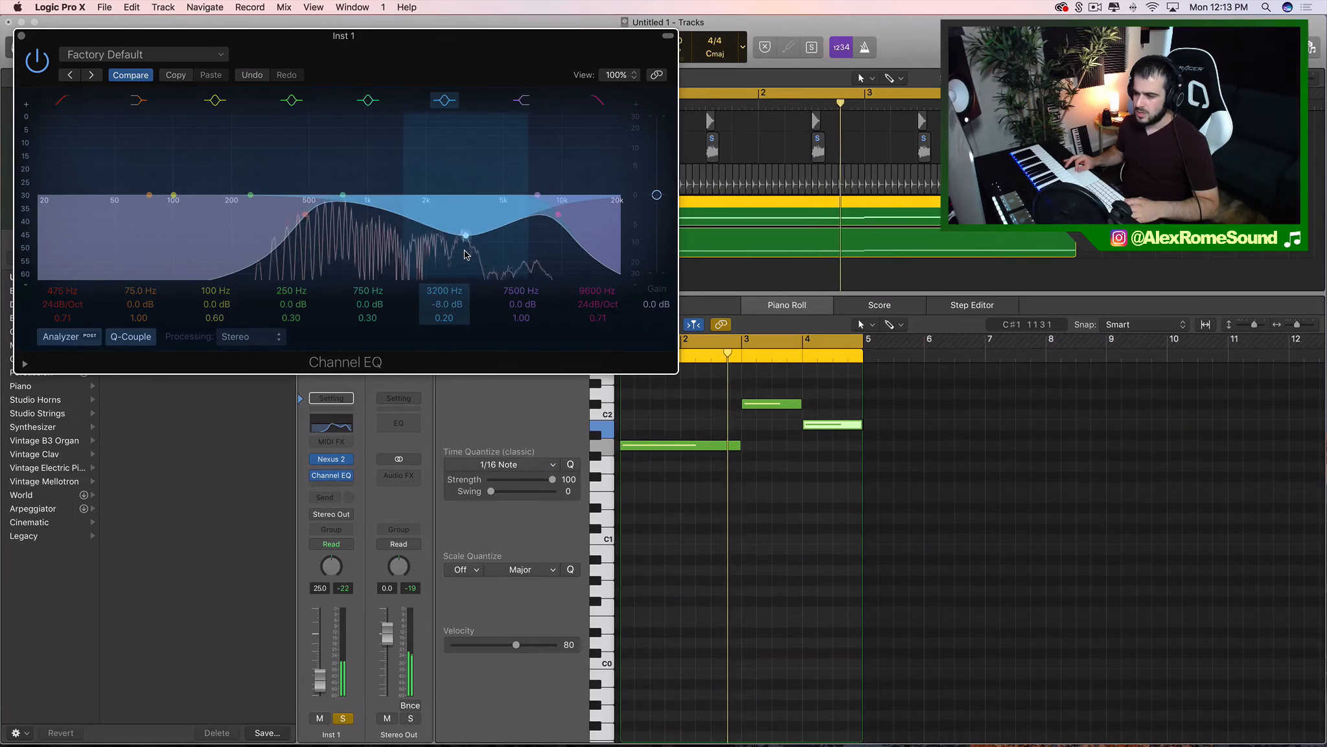
click(18, 36)
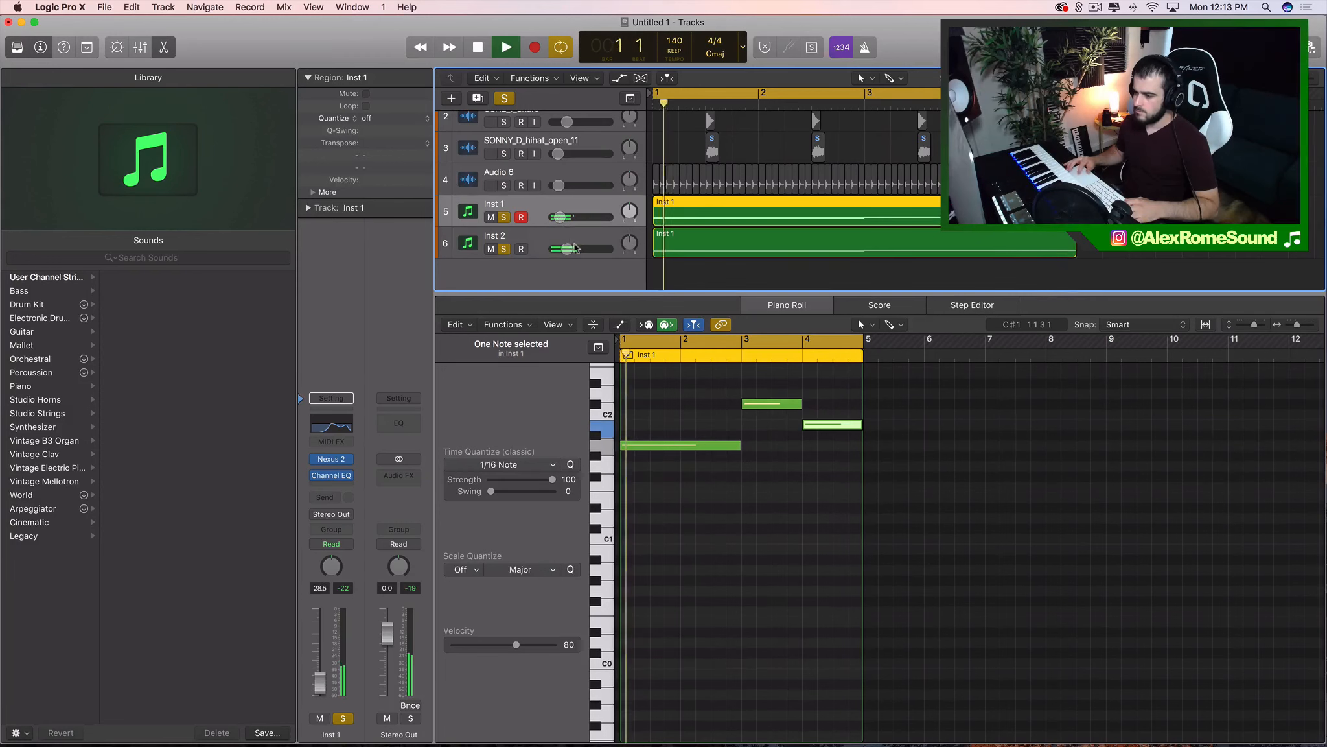
Turn off the solos on both instrument tracks and play the full beat with all four bars in view
click(504, 218)
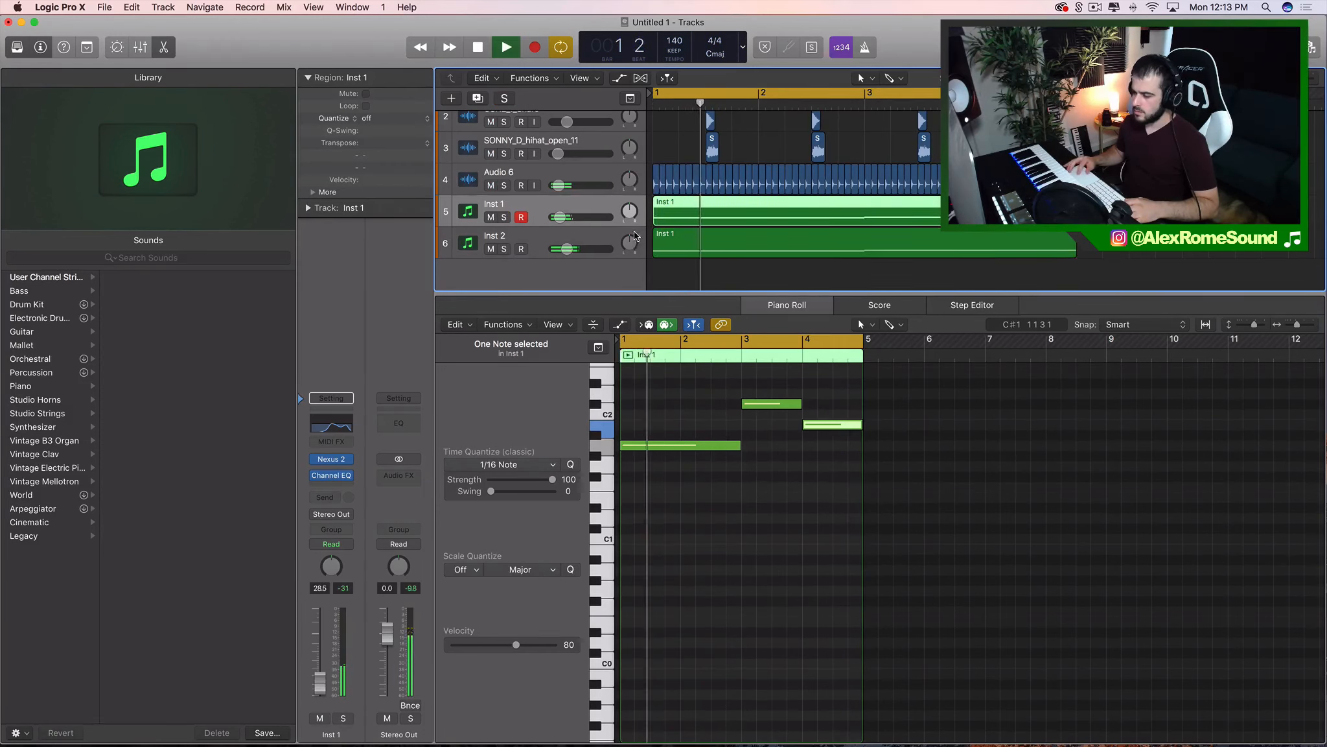
scroll(740, 241, down, 5)
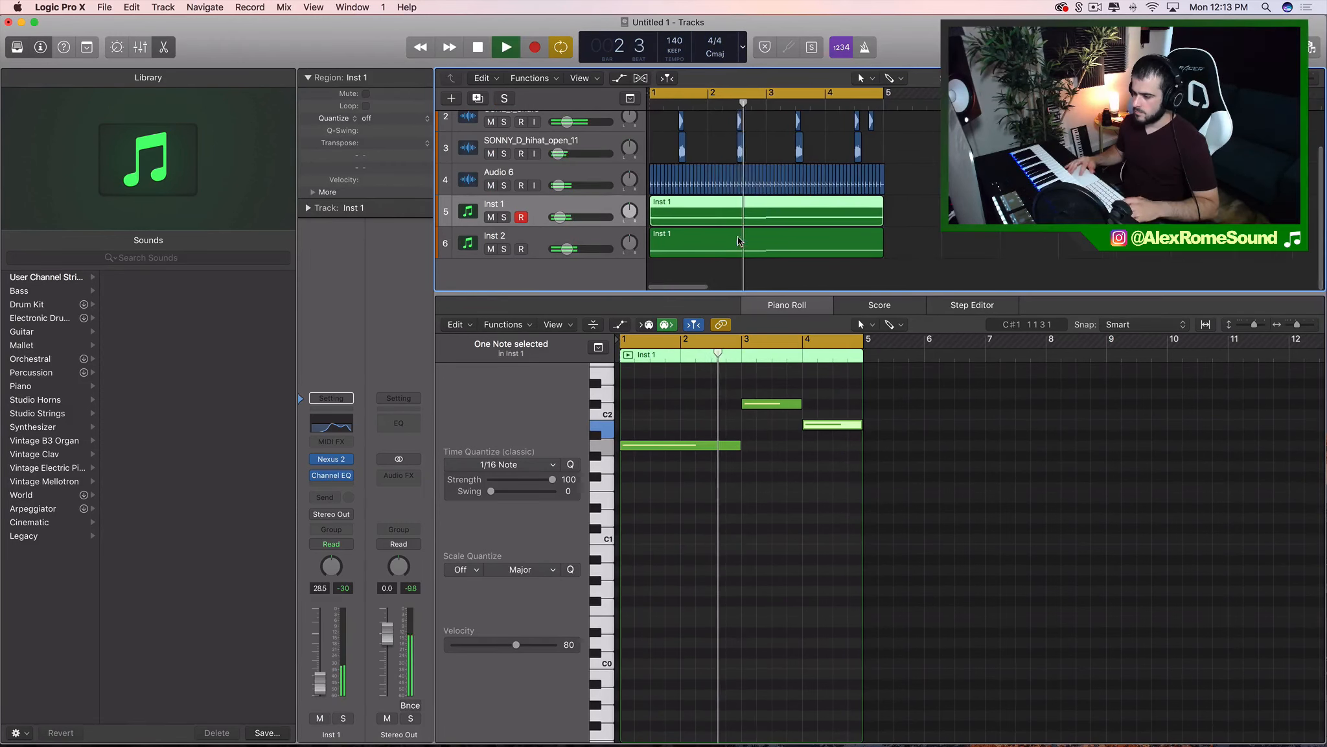
key(space)
Add a third software instrument track below Inst 2 and create an empty four-bar MIDI region on it
click(537, 253)
double_click(540, 271)
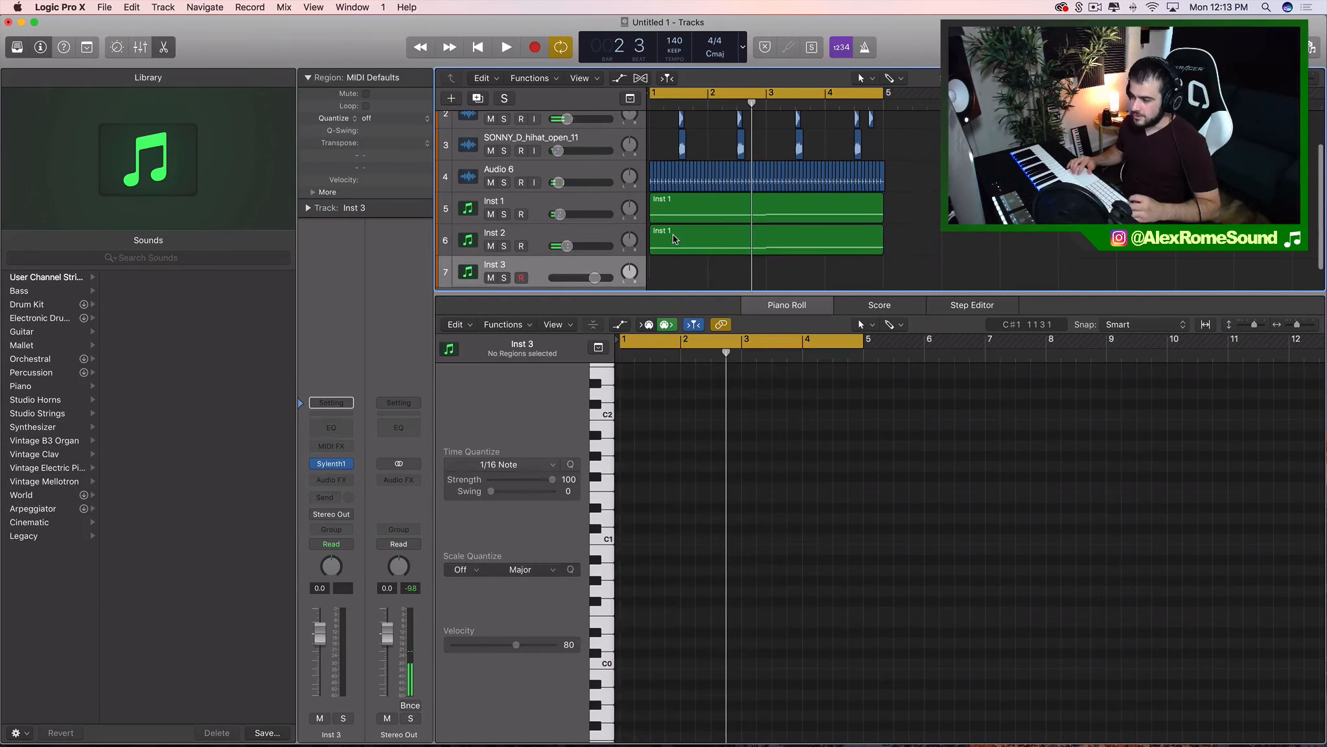
scroll(673, 240, down, 4)
super+click(675, 243)
drag(704, 251, 884, 248)
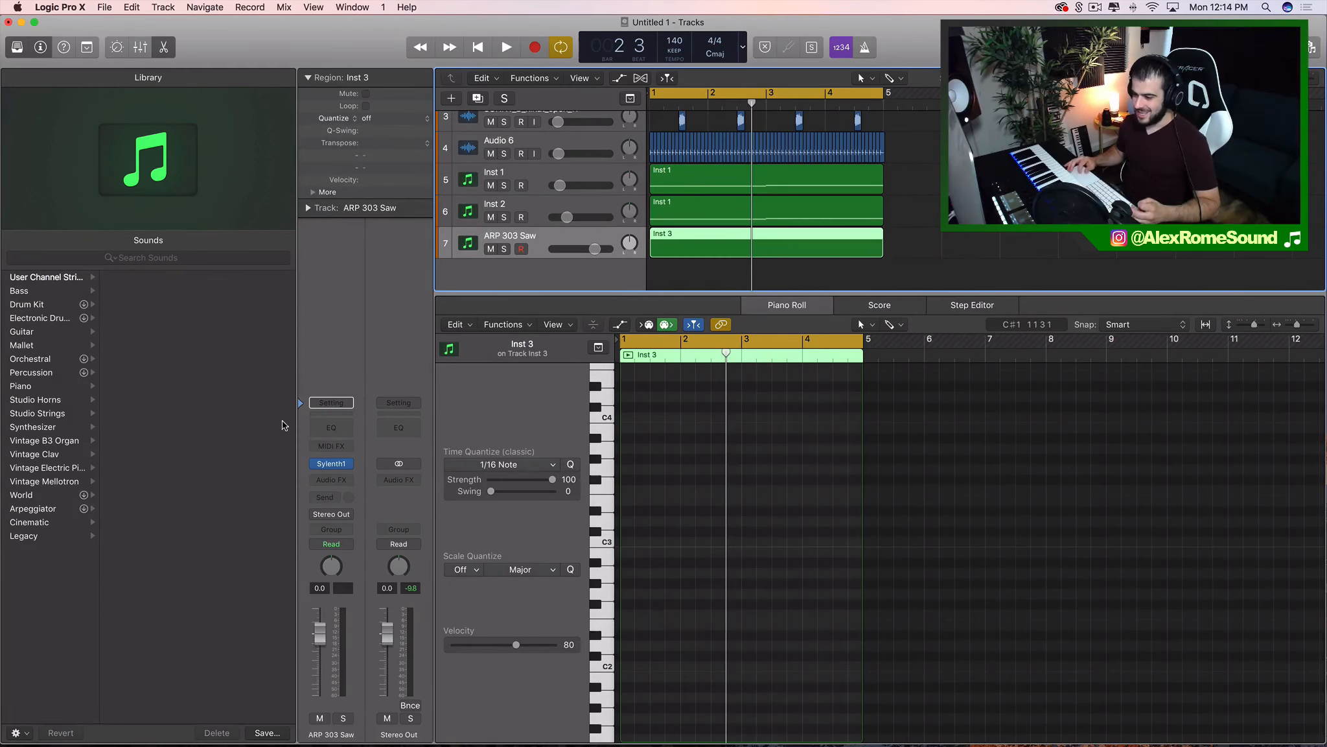
Replace Sylenth1 on the new instrument track with Xfer Records Serum
click(348, 464)
mouse_move(415, 723)
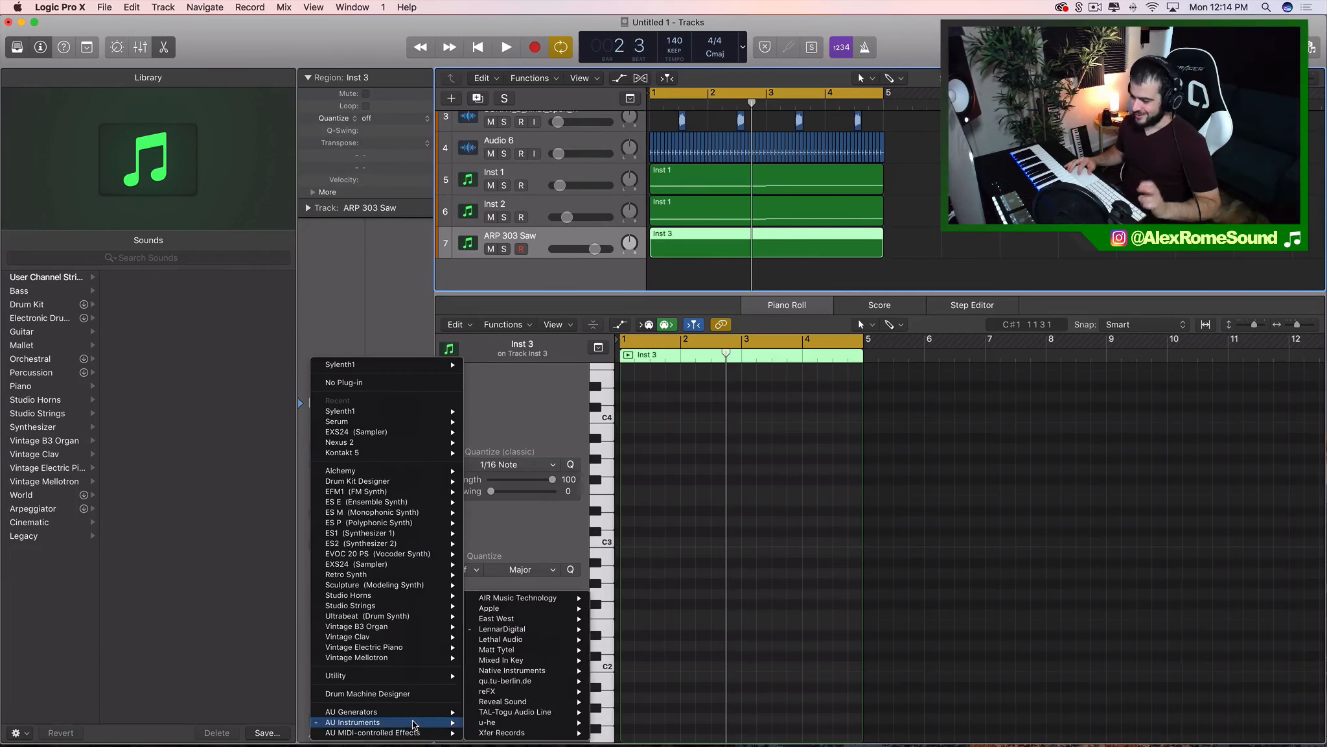
mouse_move(551, 732)
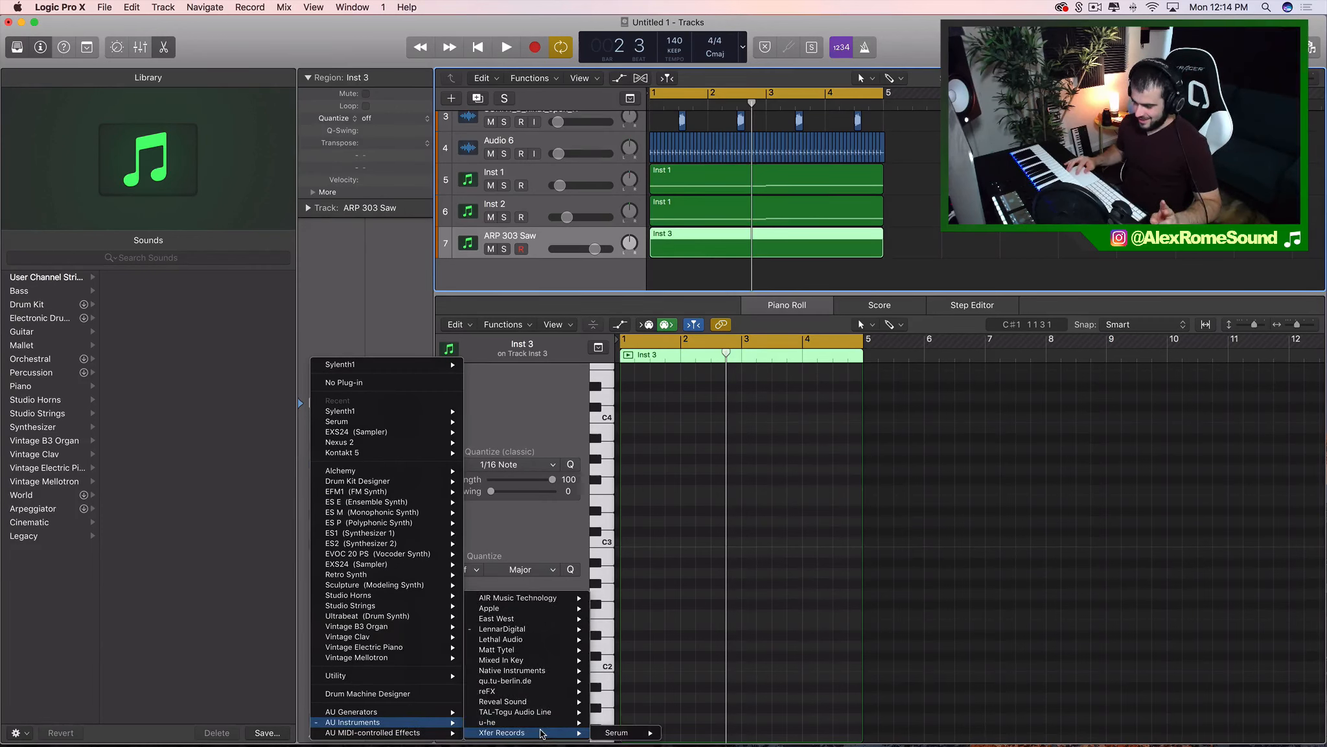
mouse_move(624, 734)
click(687, 732)
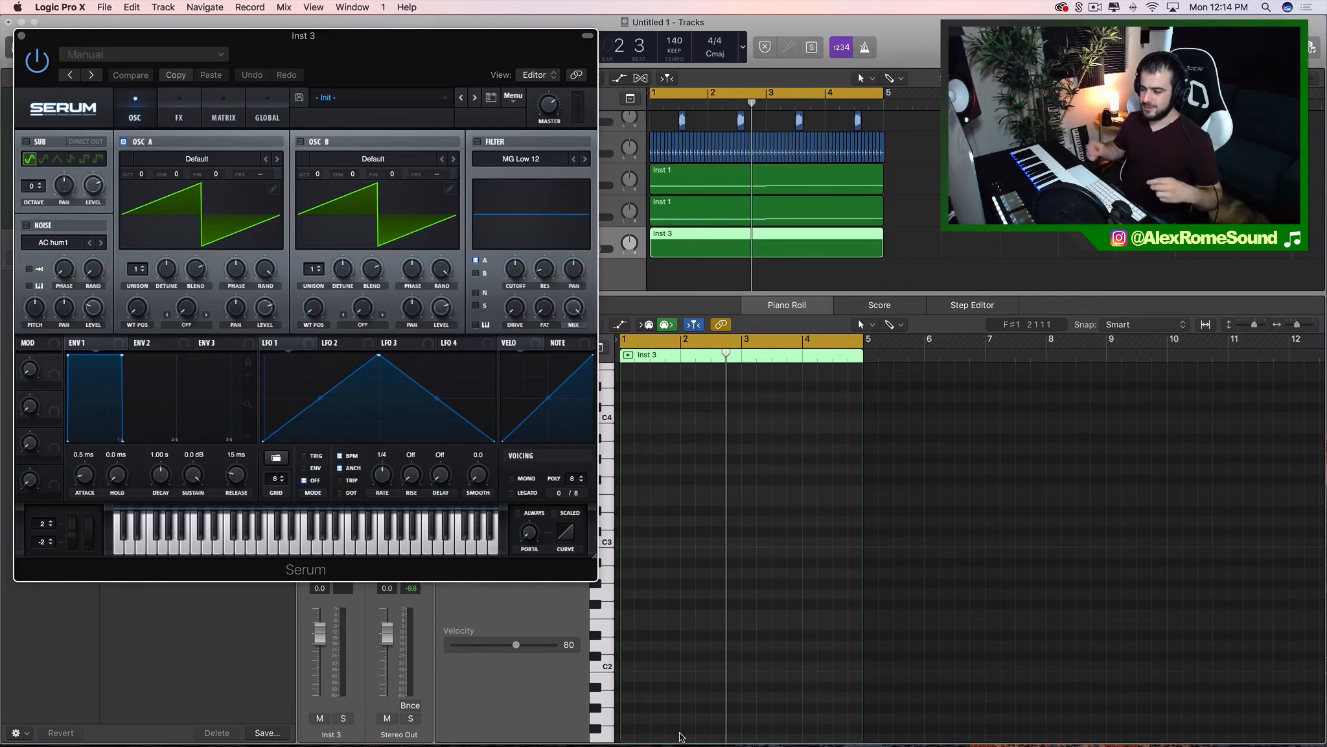
Load the LD_-_New_Days preset from the Sounds of the Future Serum Presets
click(432, 100)
mouse_move(463, 255)
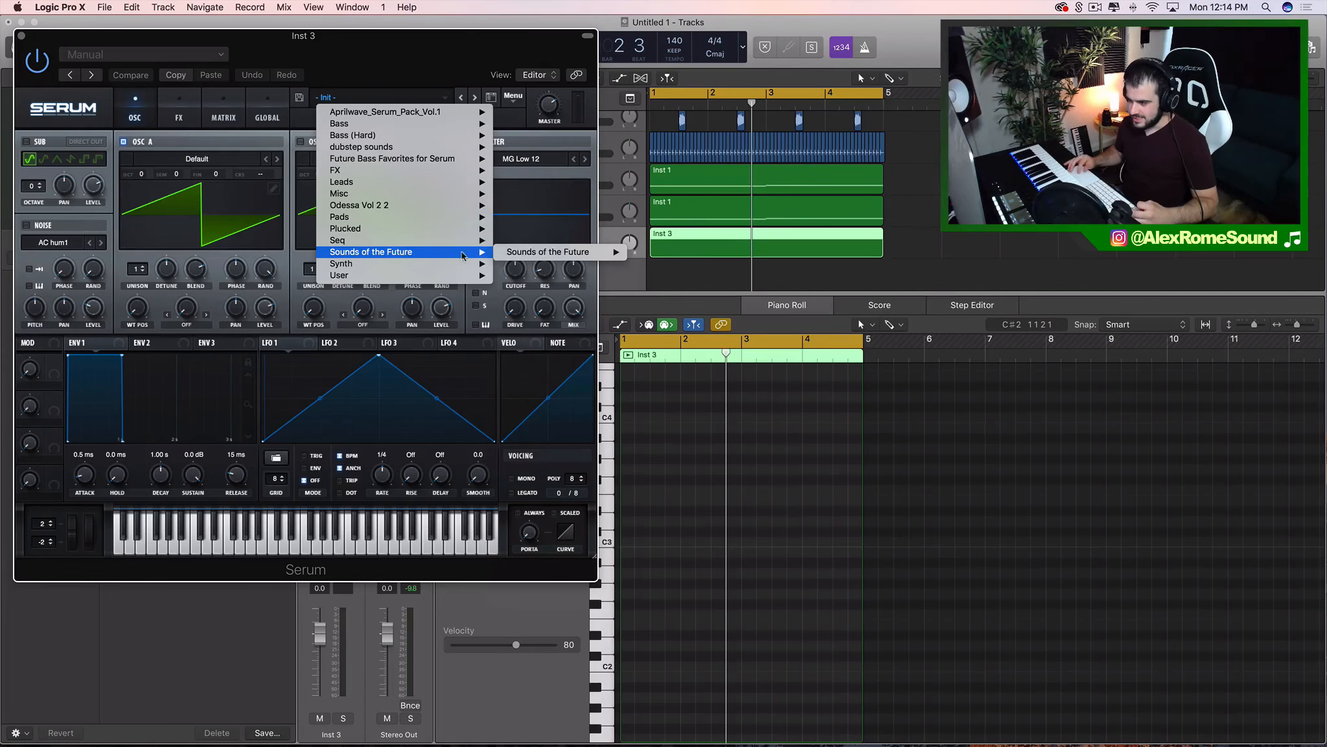
mouse_move(574, 251)
mouse_move(692, 251)
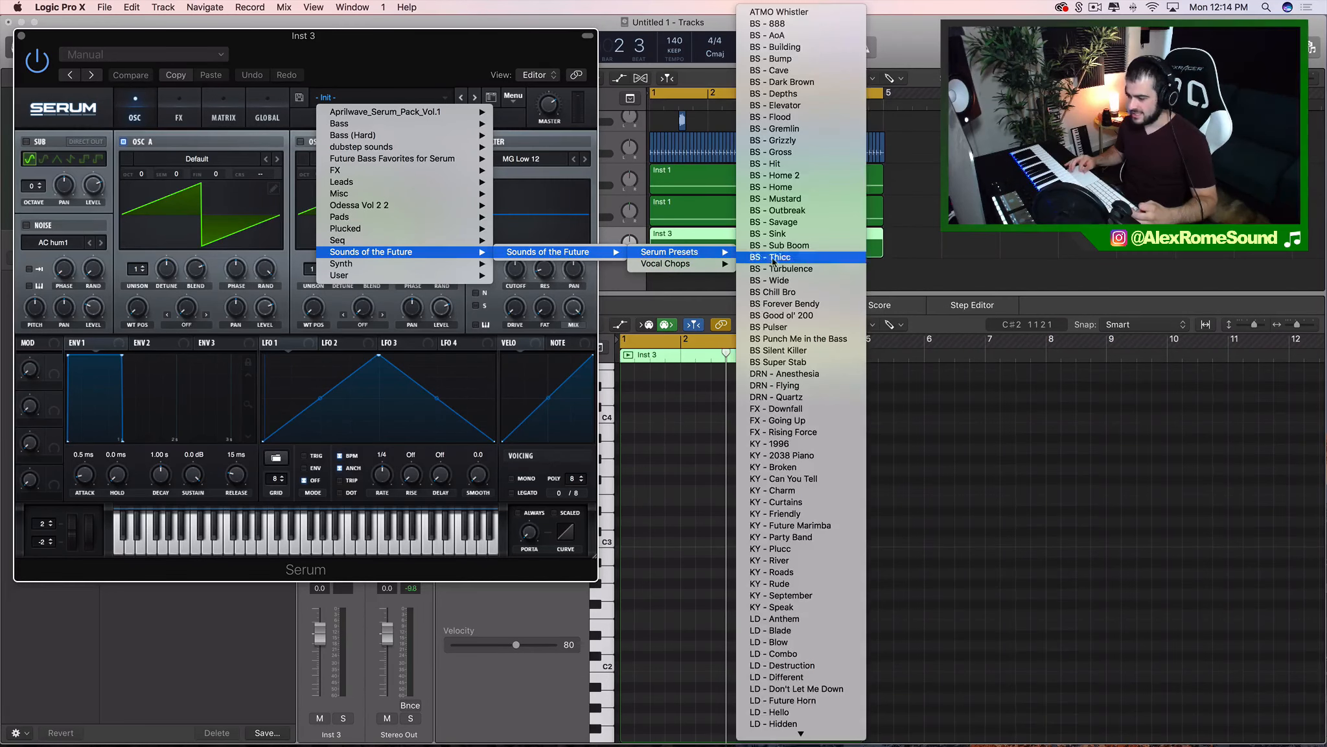
scroll(810, 512, down, 10)
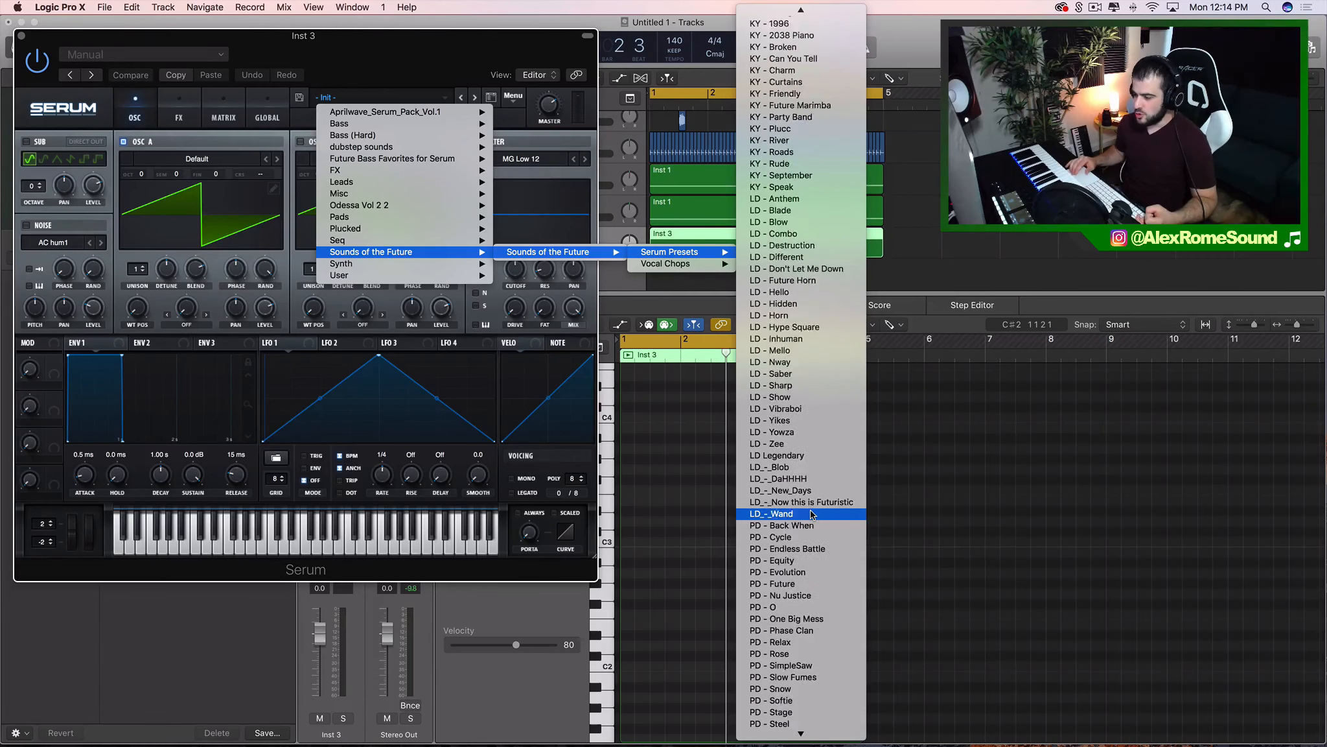
scroll(810, 512, down, 3)
click(809, 433)
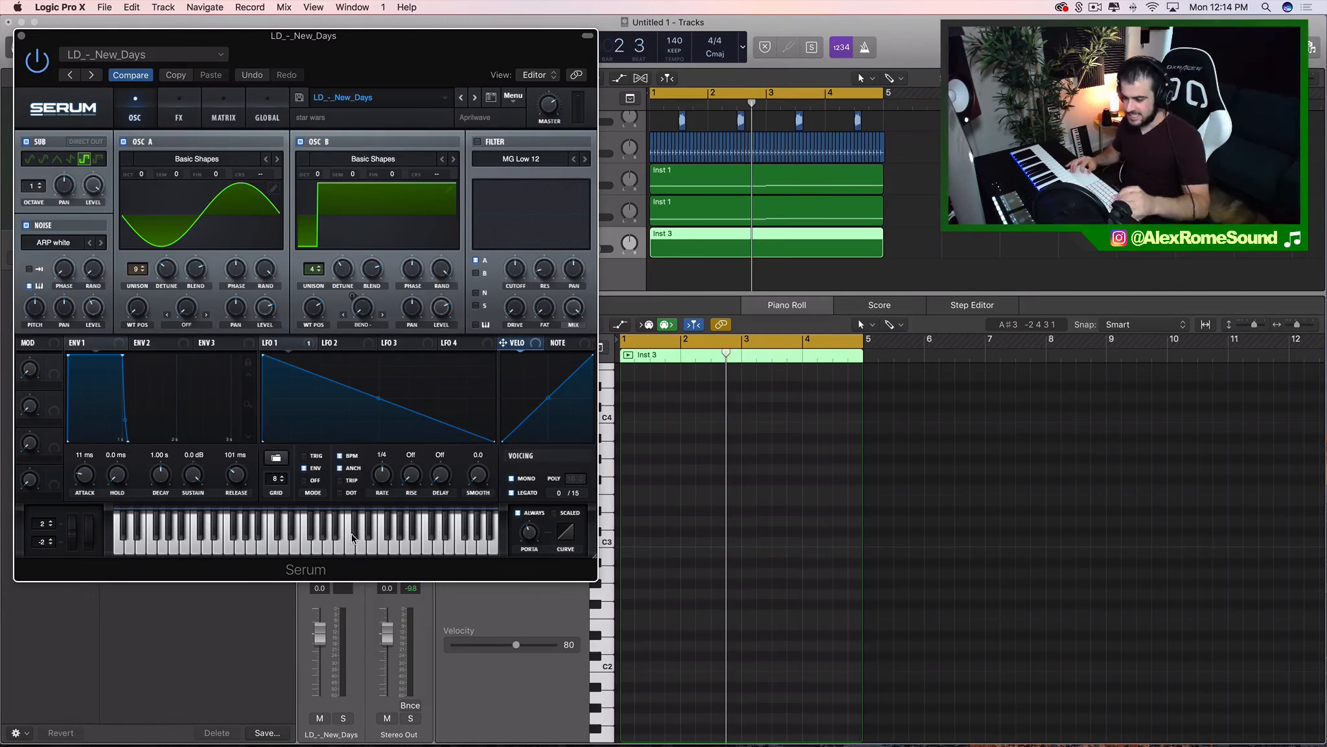
Lower the LD_-_New_Days track's volume to -16.0 dB, audition several notes on Serum's keyboard, and close the plug-in
drag(319, 632, 319, 670)
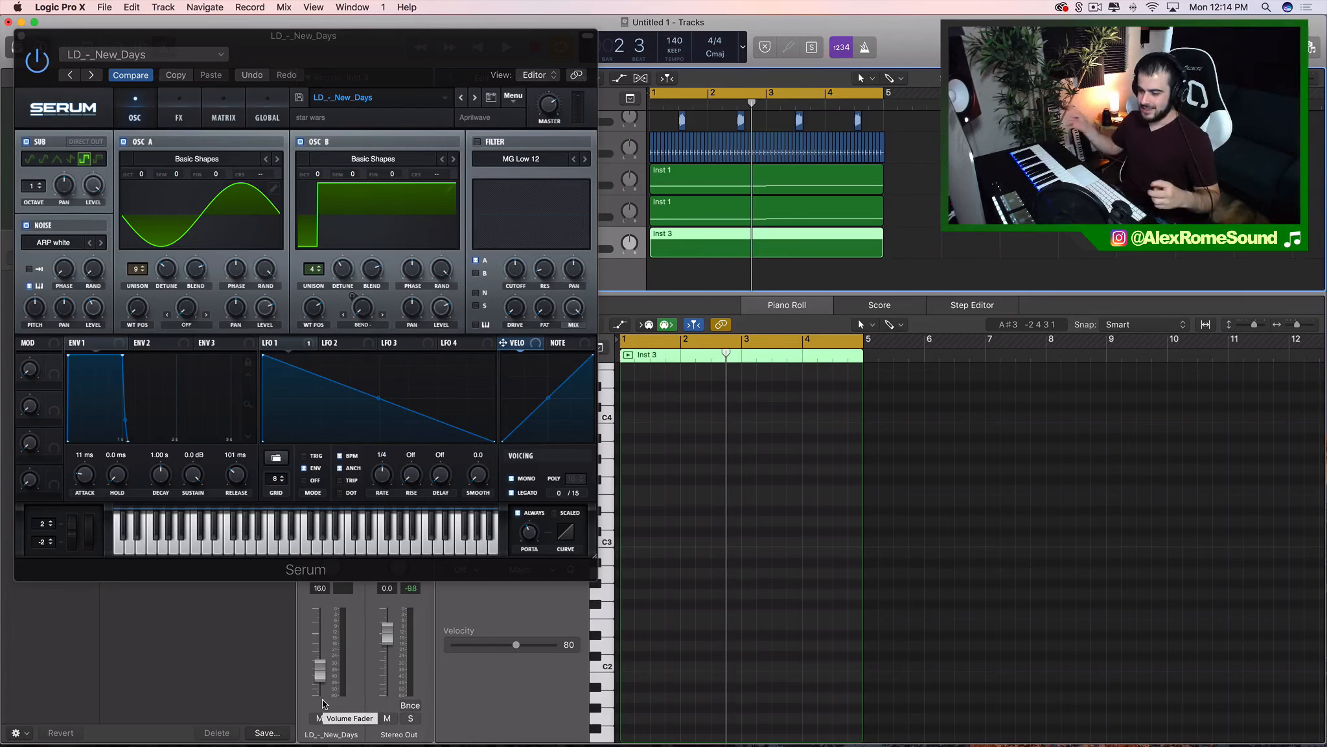
click(354, 546)
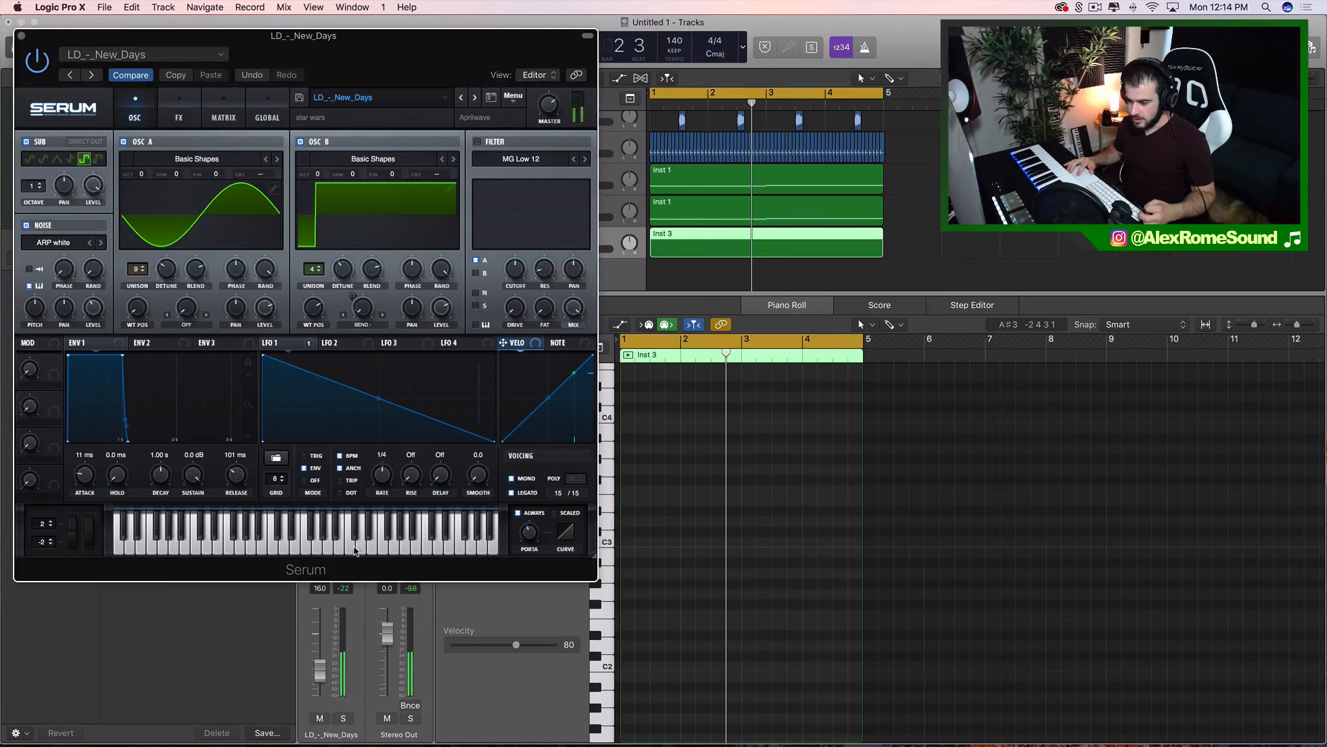
click(325, 549)
click(316, 549)
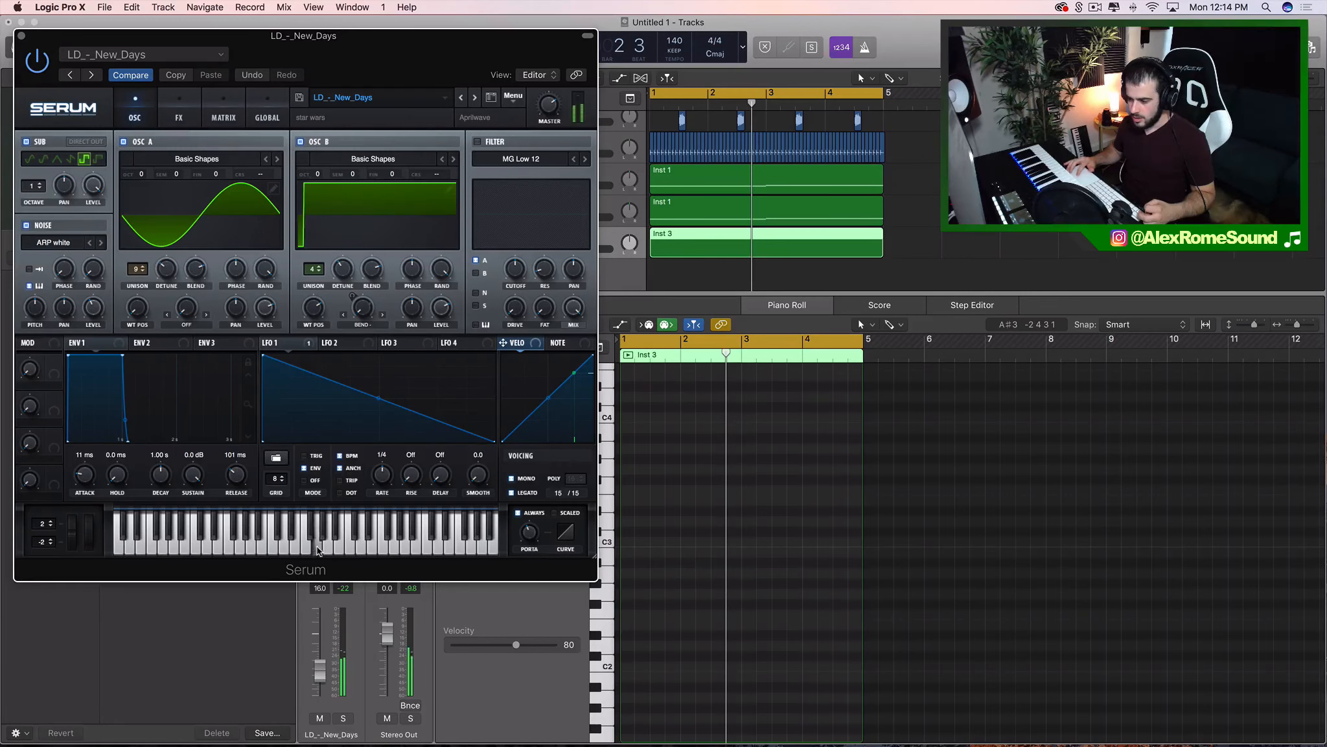
click(394, 549)
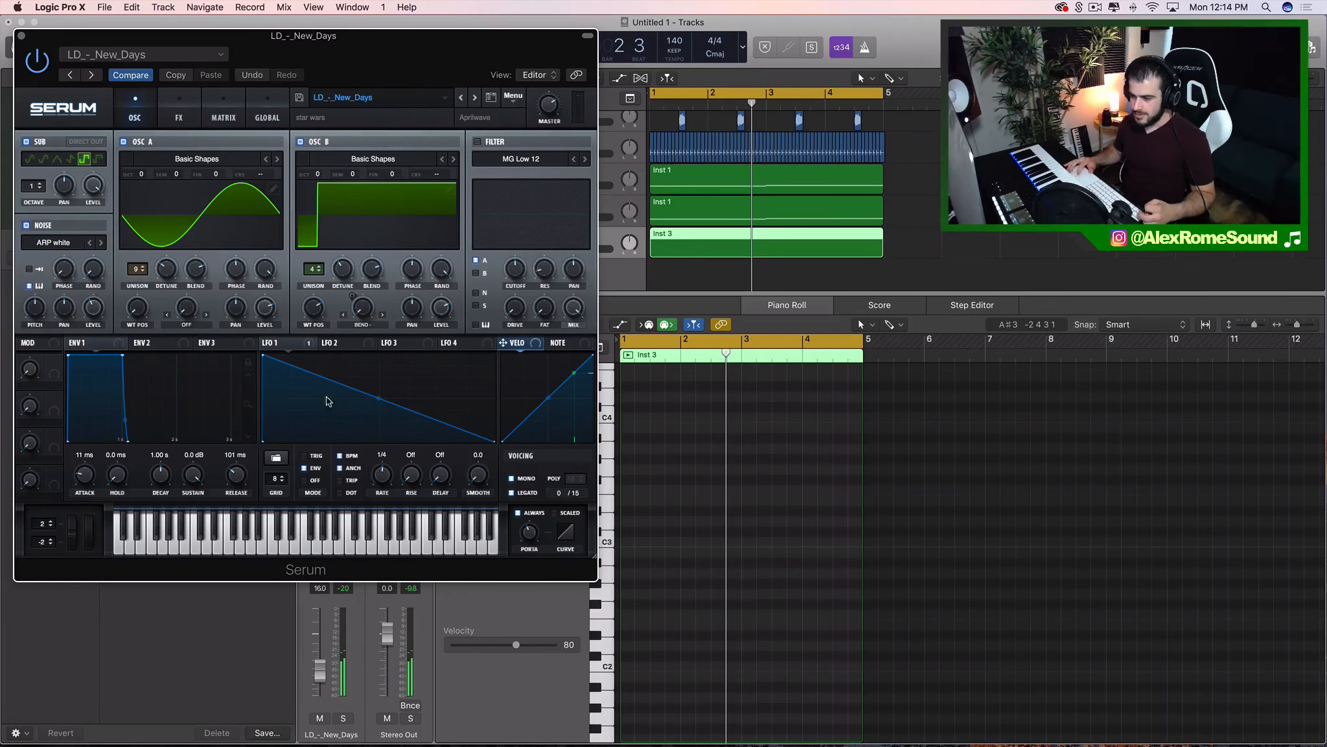
click(21, 35)
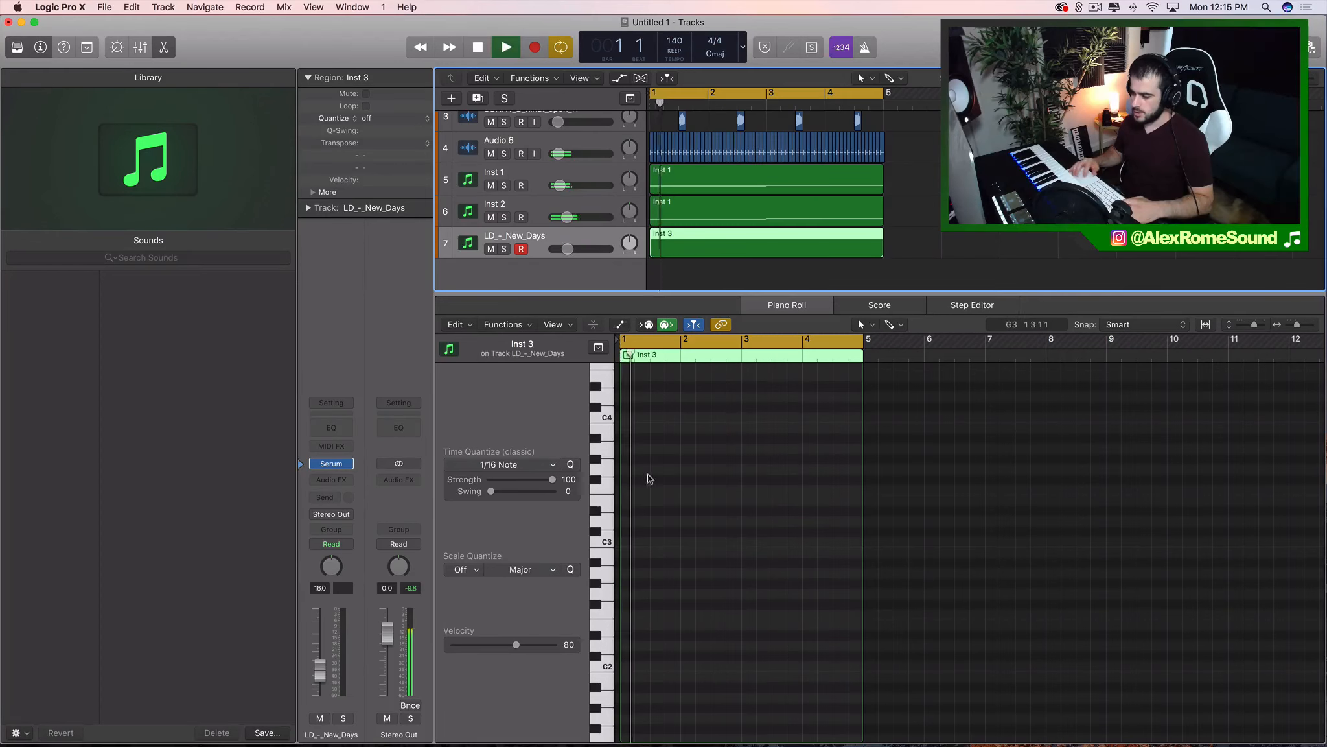
Stop playback, add a G#4 note at the start of bar 1 in the Inst 3 region, and audition it
key(space)
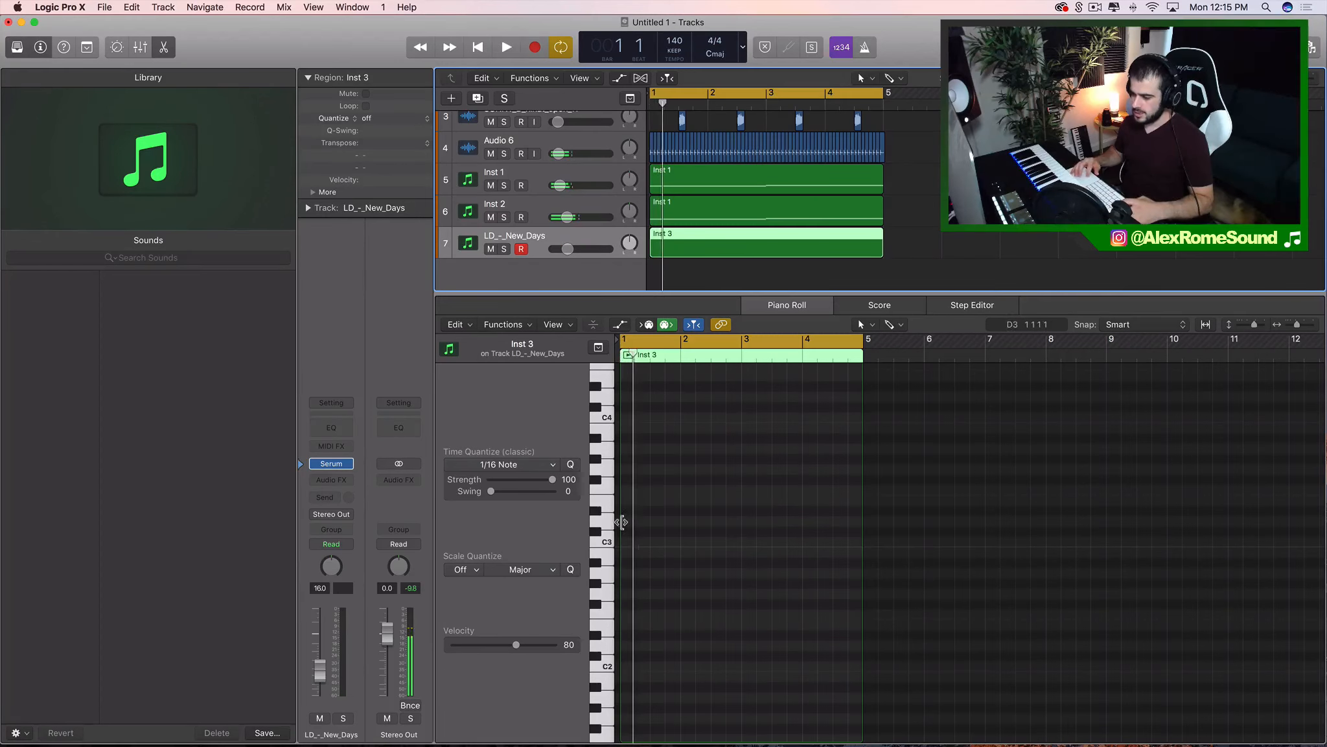
super+click(633, 522)
drag(634, 521, 655, 383)
scroll(655, 394, up, 3)
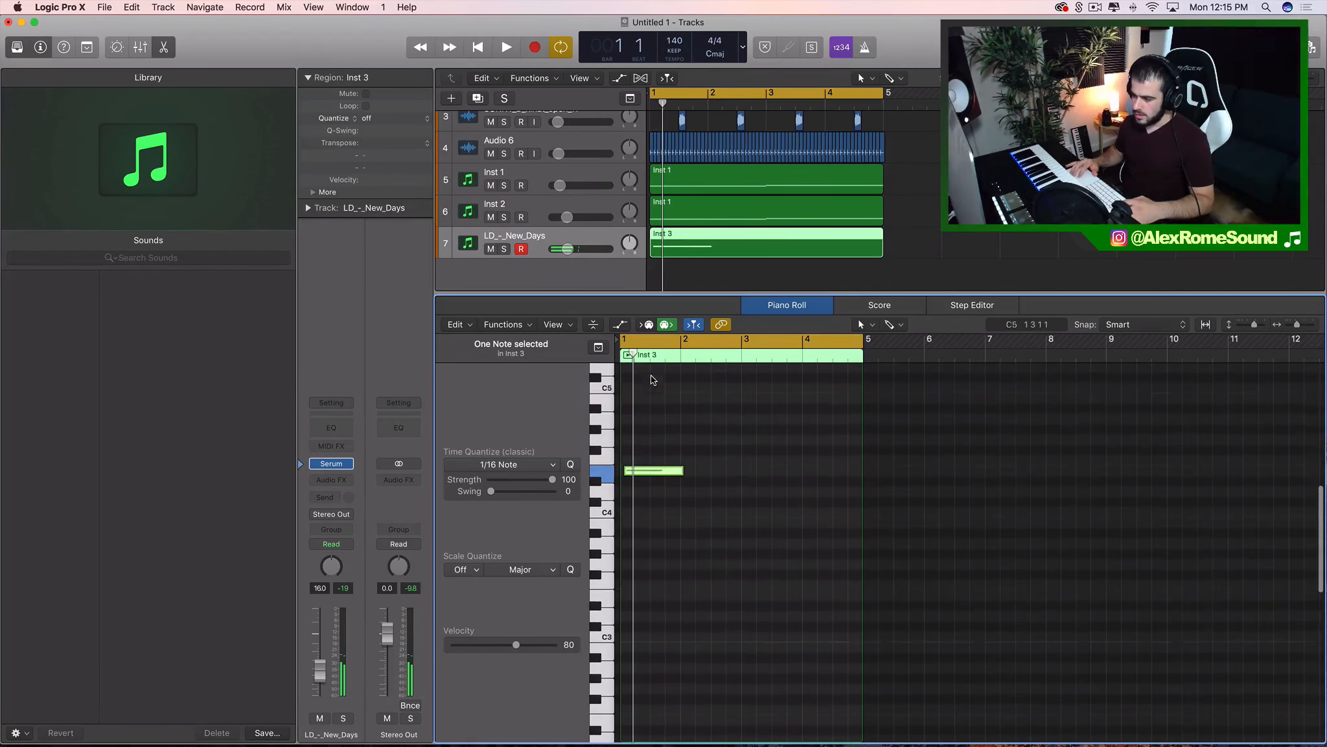
drag(643, 472, 672, 434)
key(super+Right)
key(super+Right)
key(super+Right)
key(super+Right)
key(super+Right)
scroll(668, 436, left, 2)
key(space)
key(space)
Shorten the first G#4 note to an eighth note and add matching G#4 notes on beats 2 and 3 of bar 1
drag(868, 431, 650, 446)
key(space)
key(space)
super+click(685, 433)
key(space)
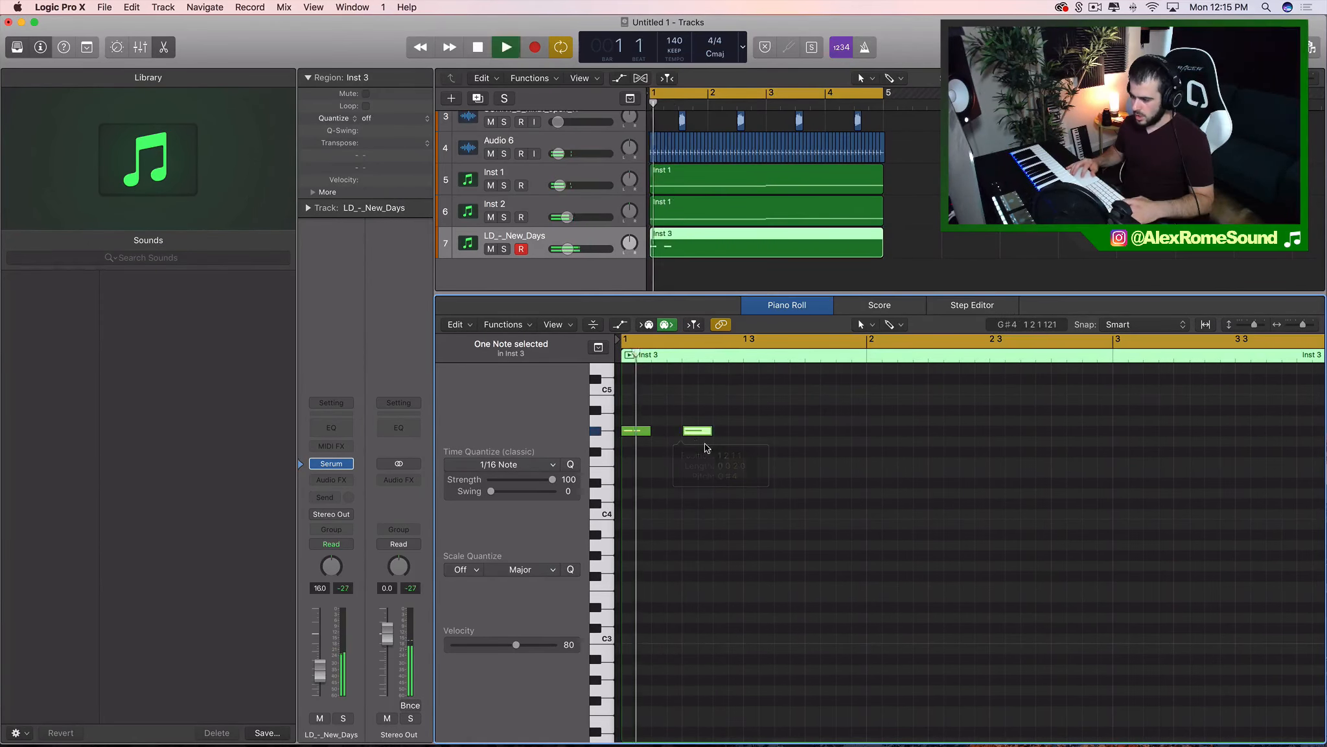
super+click(747, 430)
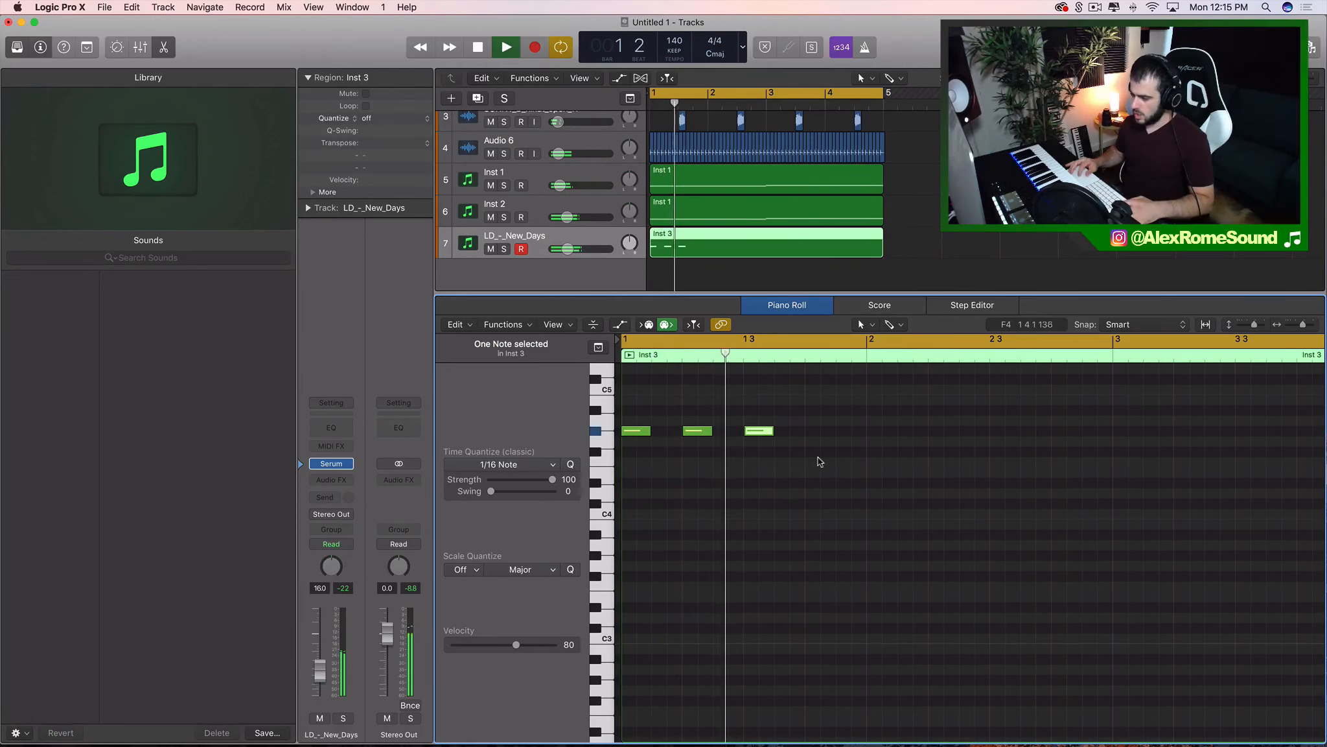
Add an E4 eighth note on beat 4 of bar 1 and a D#4 at the start of bar 2, then play the phrase back
super+click(820, 451)
drag(820, 451, 818, 478)
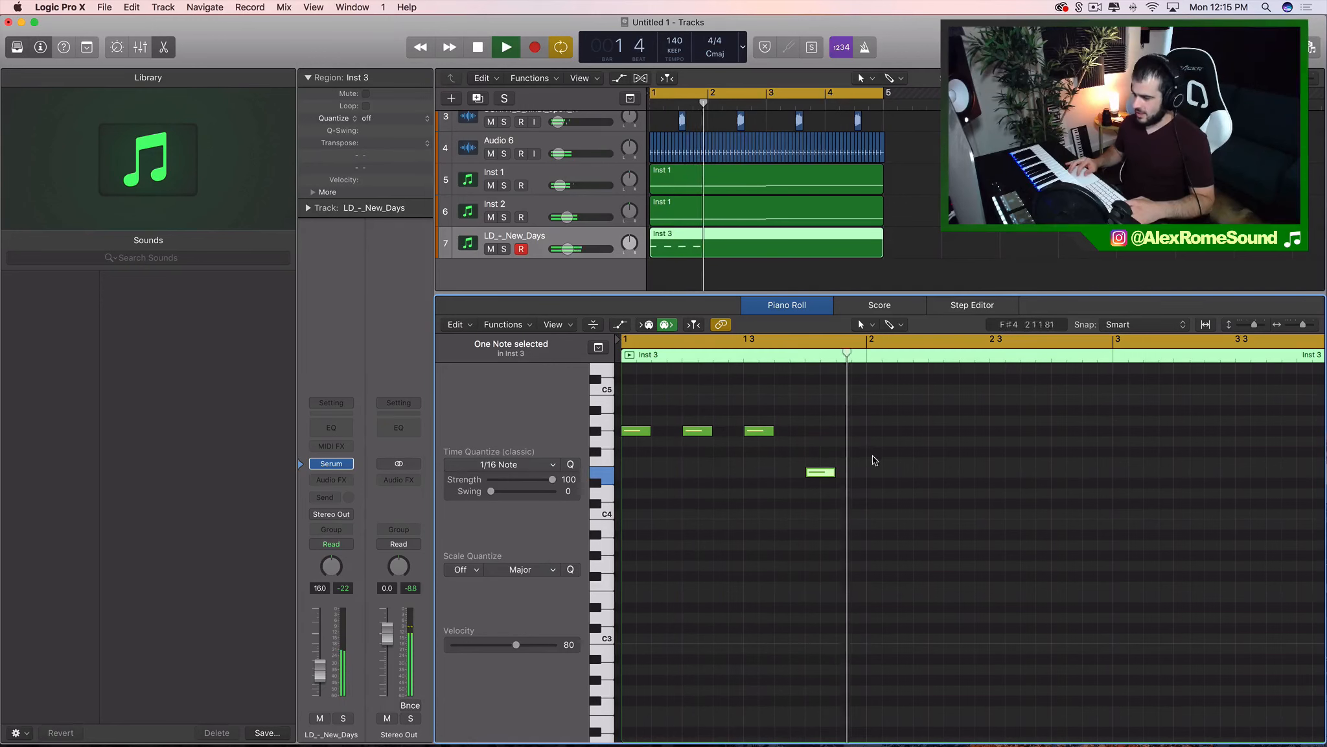
super+click(875, 504)
drag(876, 504, 881, 484)
key(space)
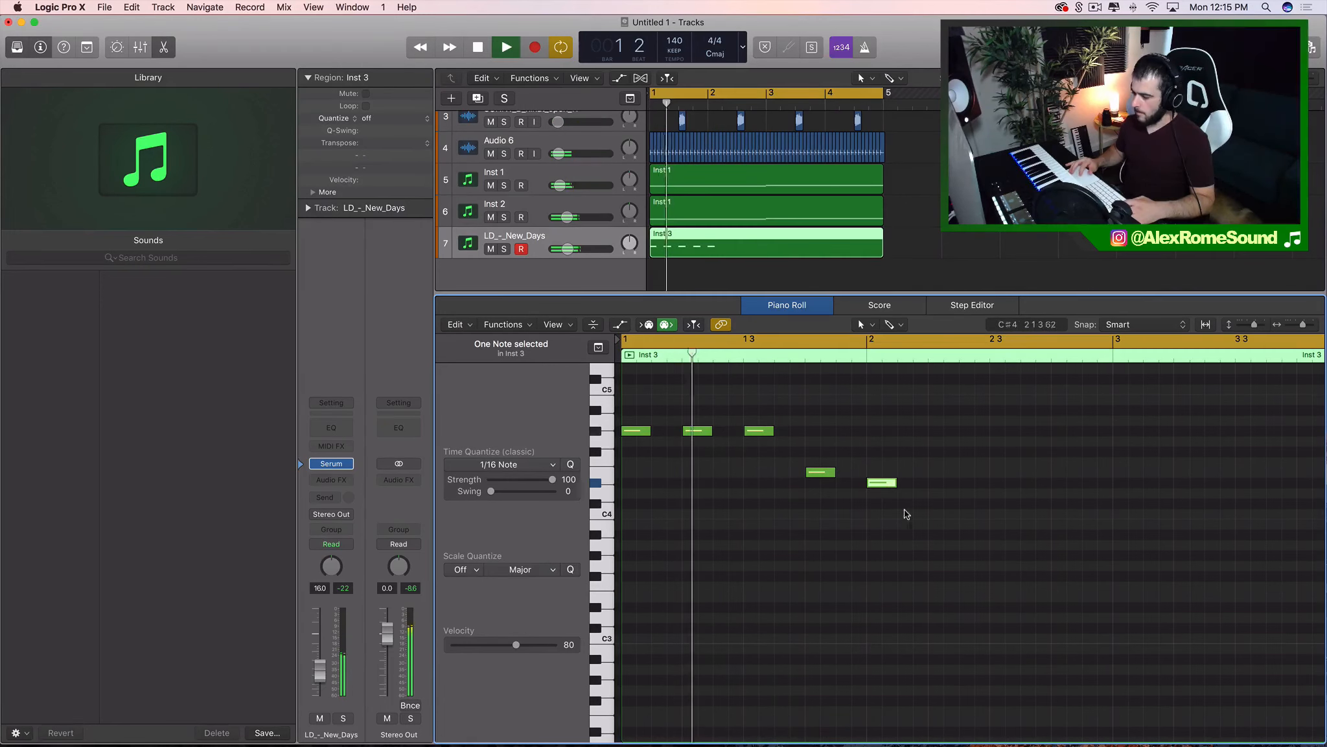
key(space)
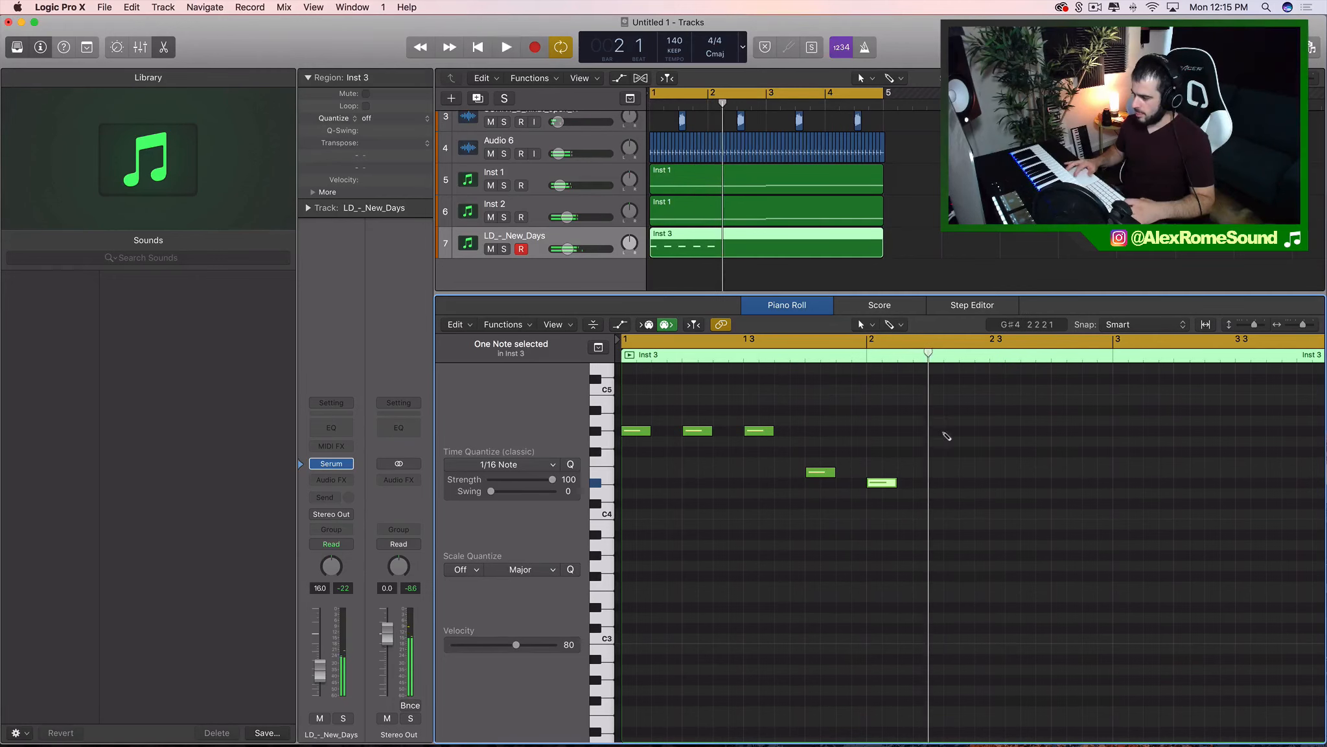
Add a B4 eighth note on beat 2 and a G#4 on beat 3 of bar 2, checking with playback
super+click(932, 410)
drag(939, 411, 940, 403)
key(space)
scroll(943, 435, up, 1)
scroll(946, 439, right, 3)
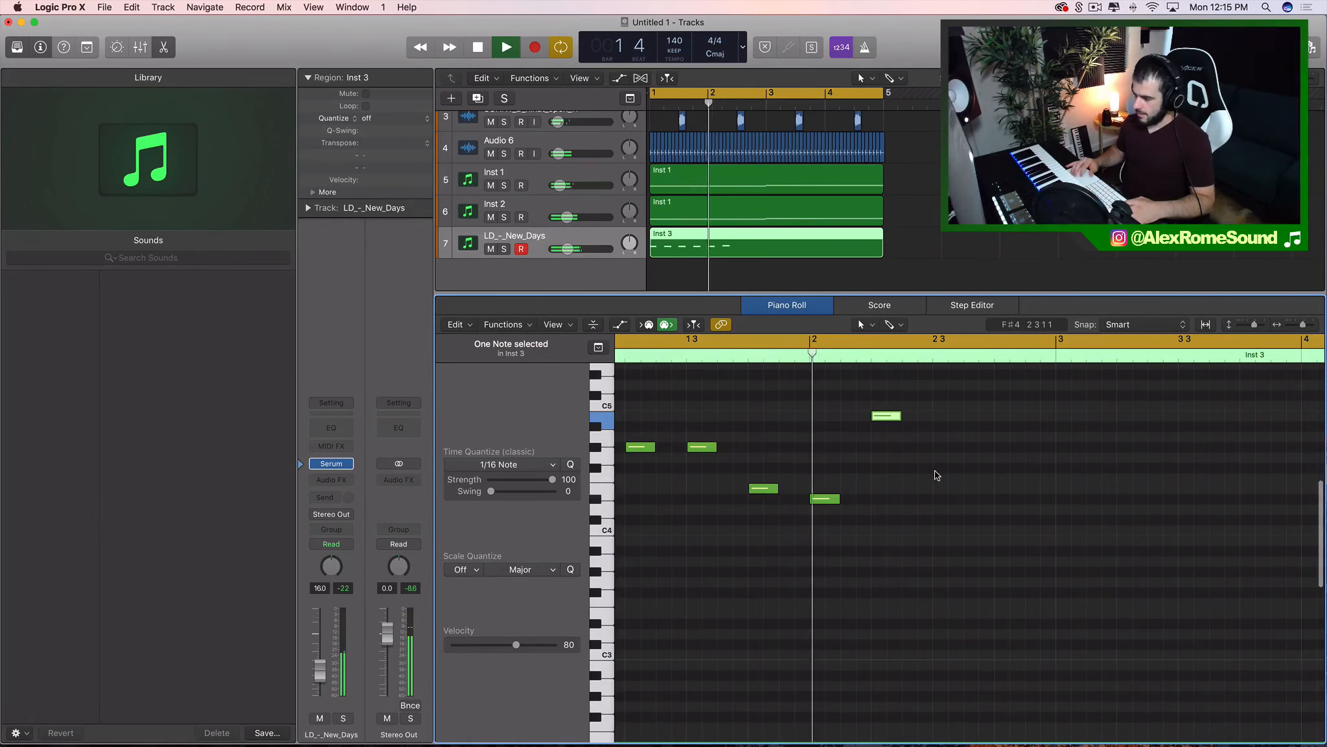
key(space)
super+click(942, 447)
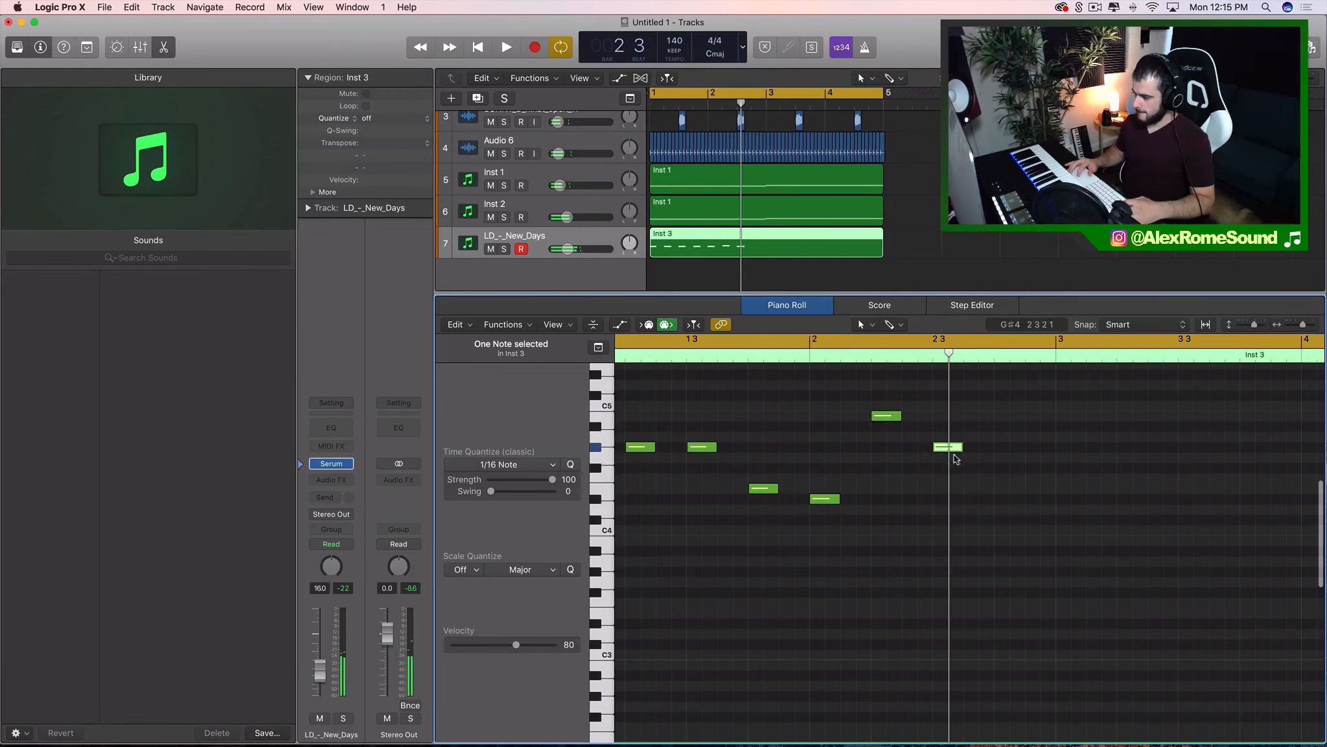
Complete the melody with E4 on beat 4 of bar 2, D#4 on beats 1 to 3 of bar 3, and F#4 on beat 4
super+click(999, 480)
drag(1005, 477, 1028, 488)
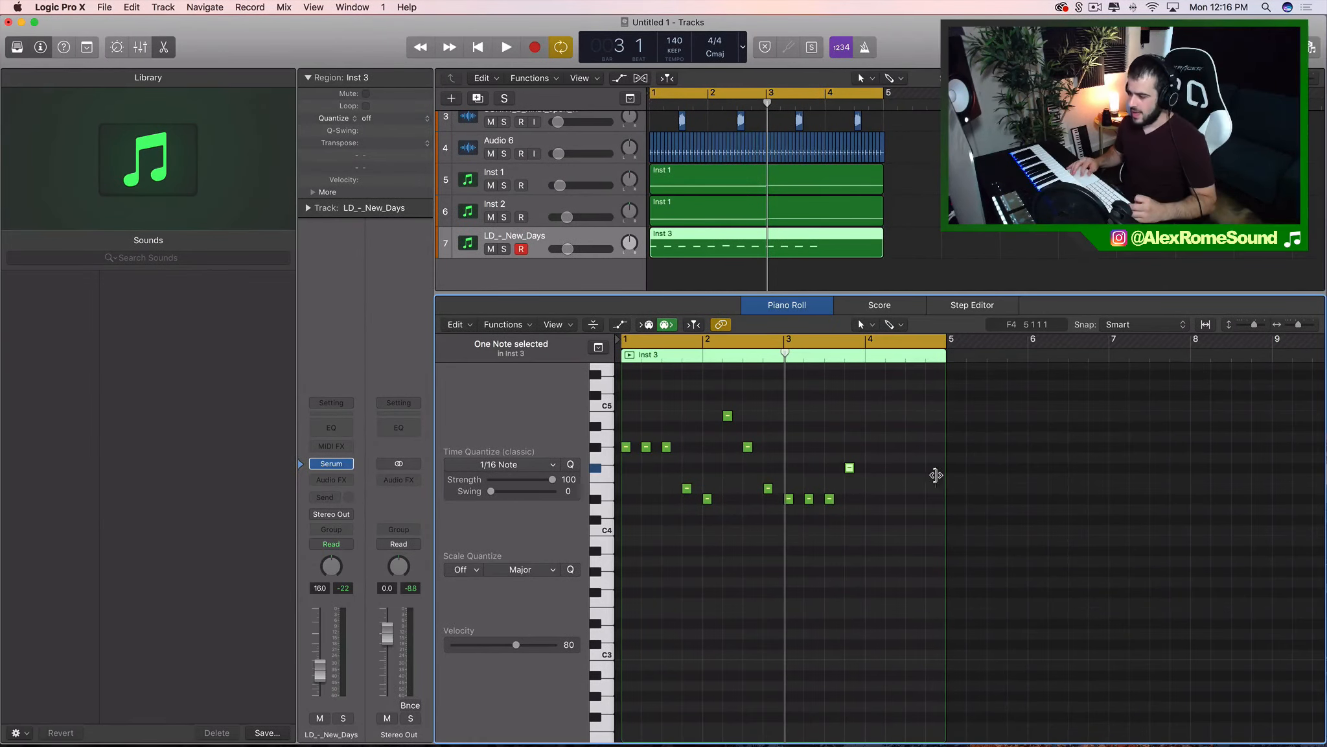
click(895, 534)
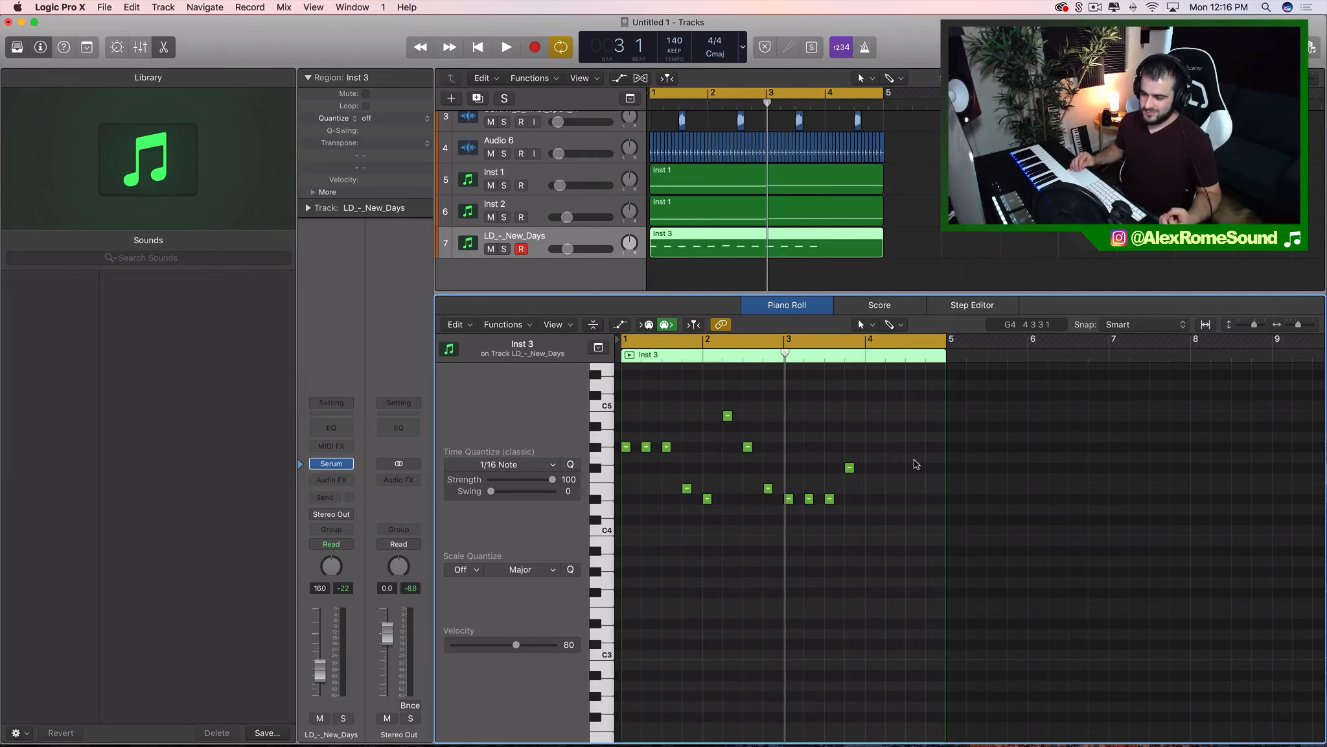
Add an audio track below the LD_-_New_Days track
click(545, 147)
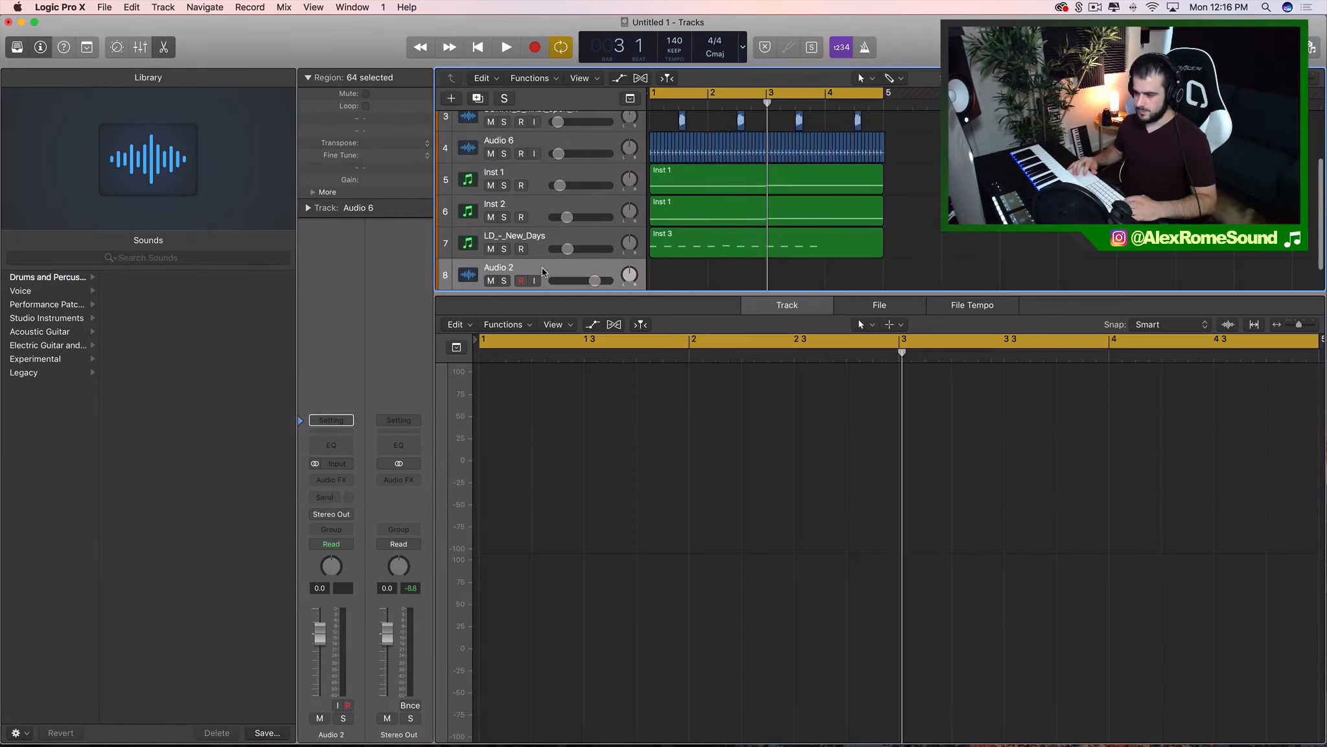
double_click(541, 268)
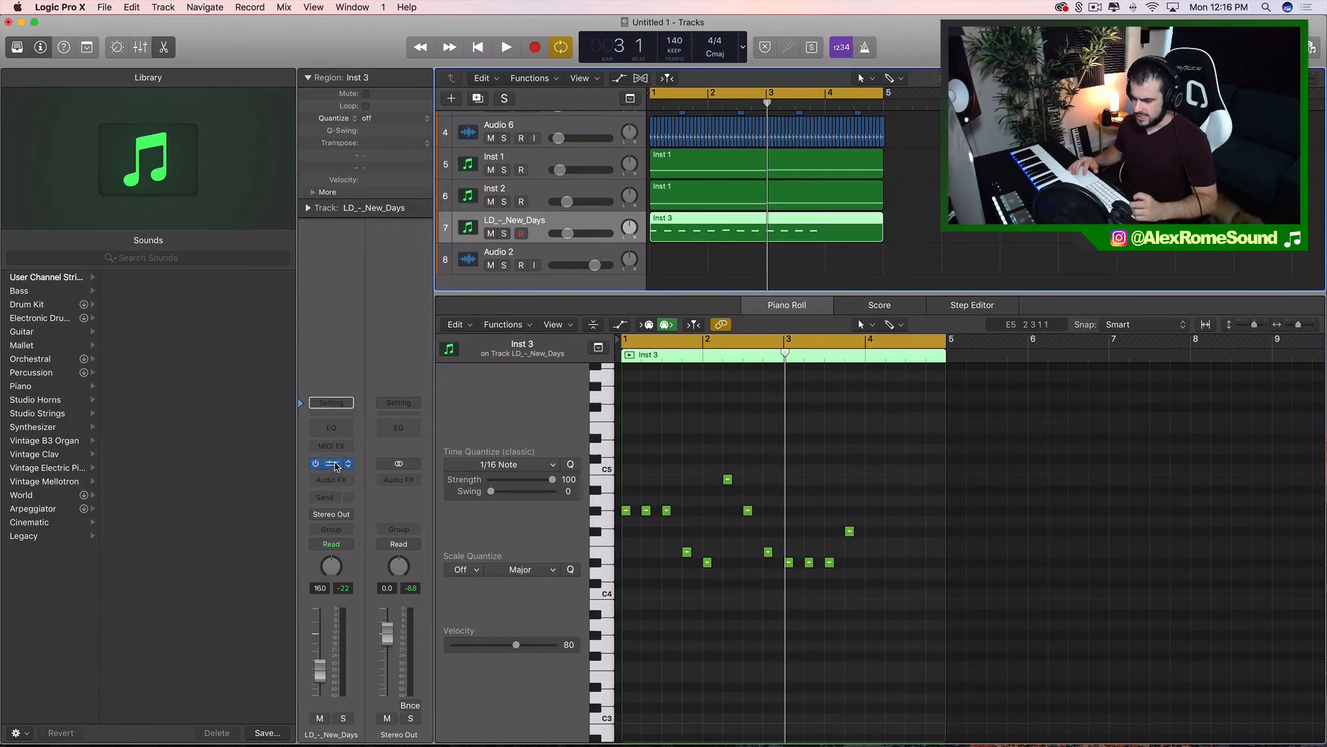
Examine the oscillator and effects settings of the LD_-_New_Days patch in Serum, and close the plug-in
click(334, 464)
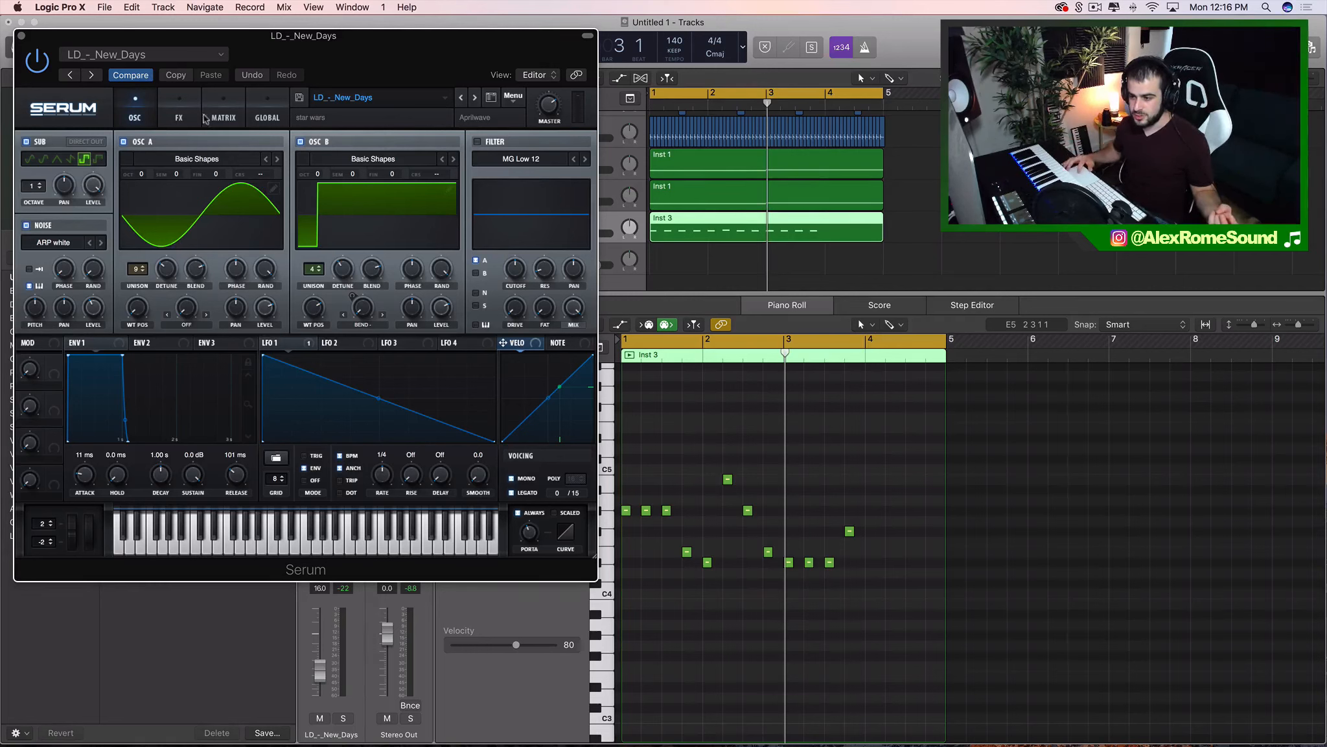
click(182, 116)
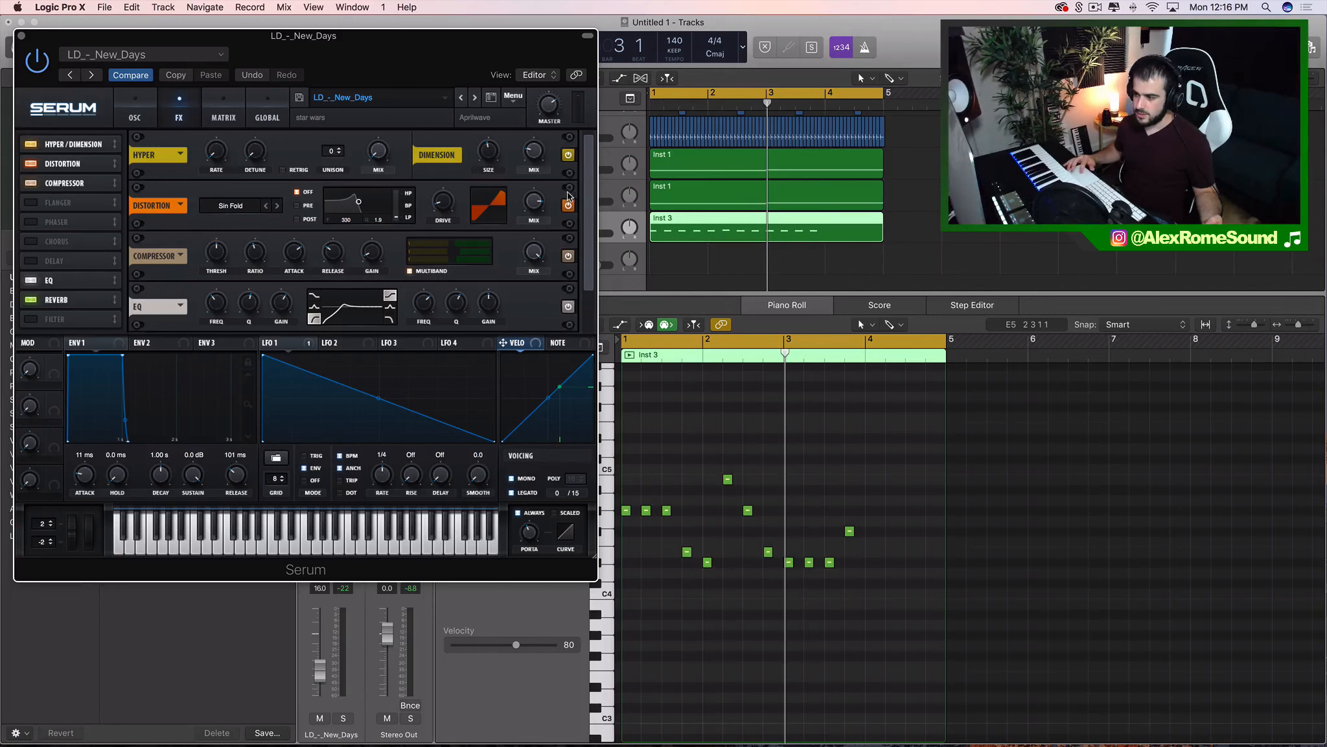
scroll(586, 189, down, 2)
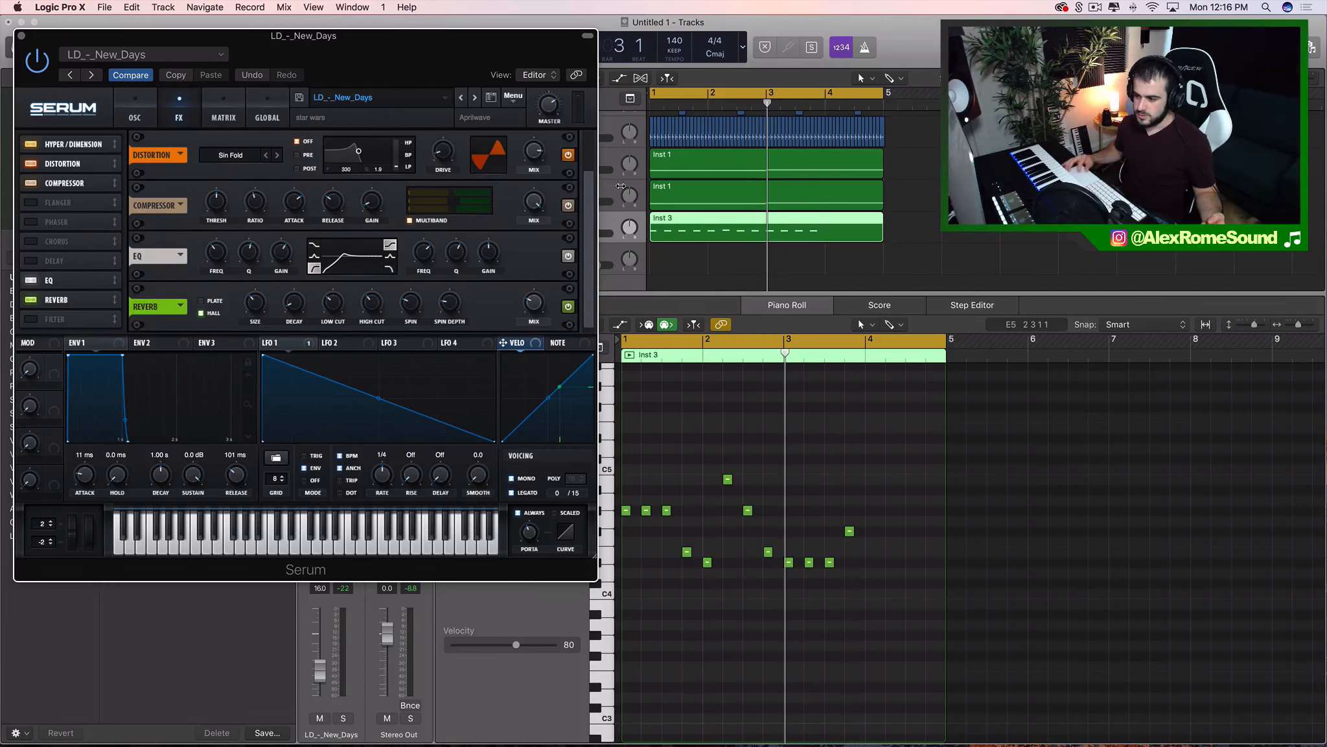
click(136, 125)
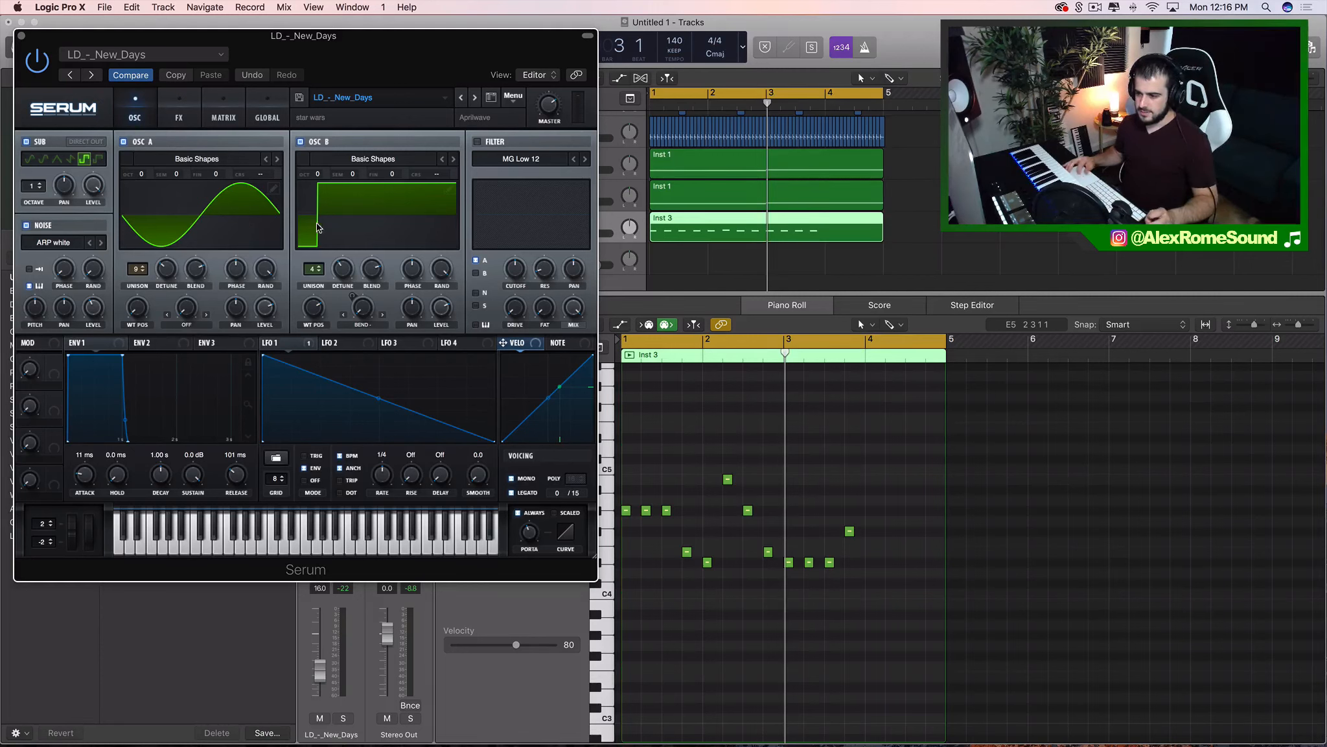
click(182, 120)
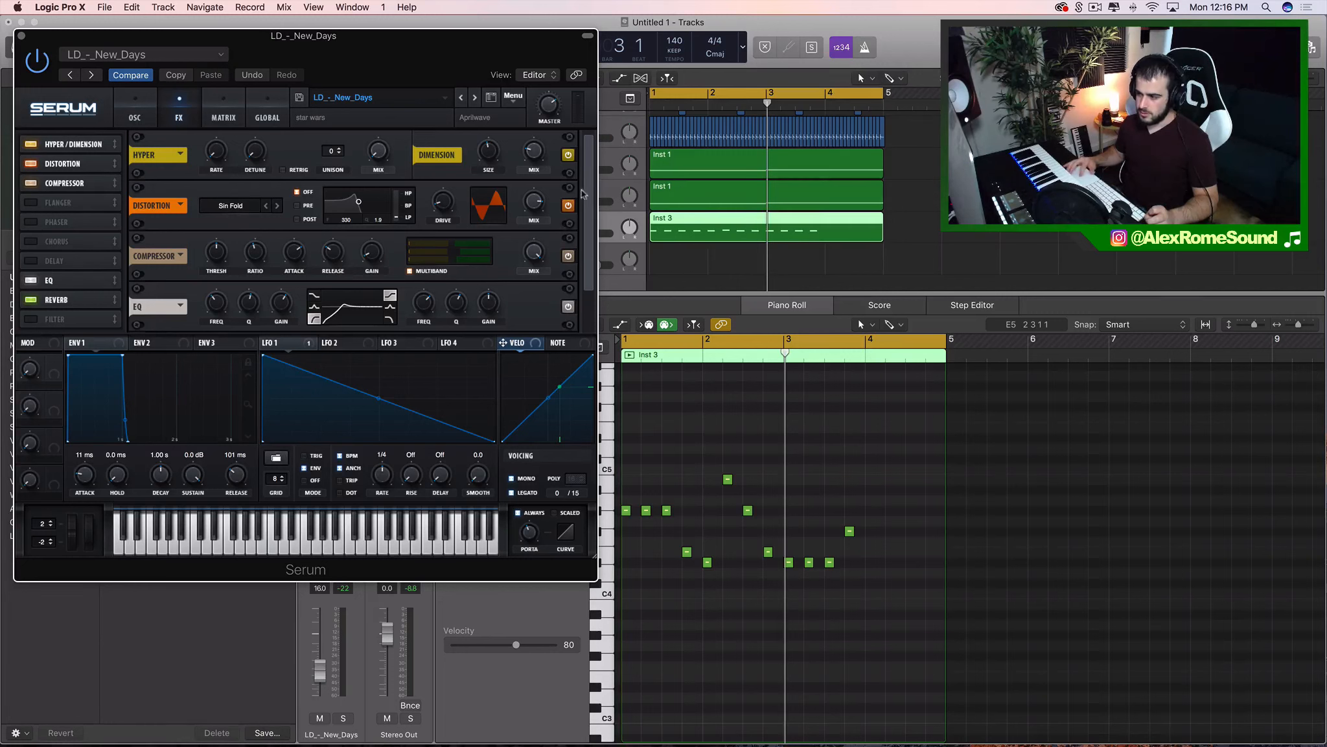
drag(585, 193, 585, 314)
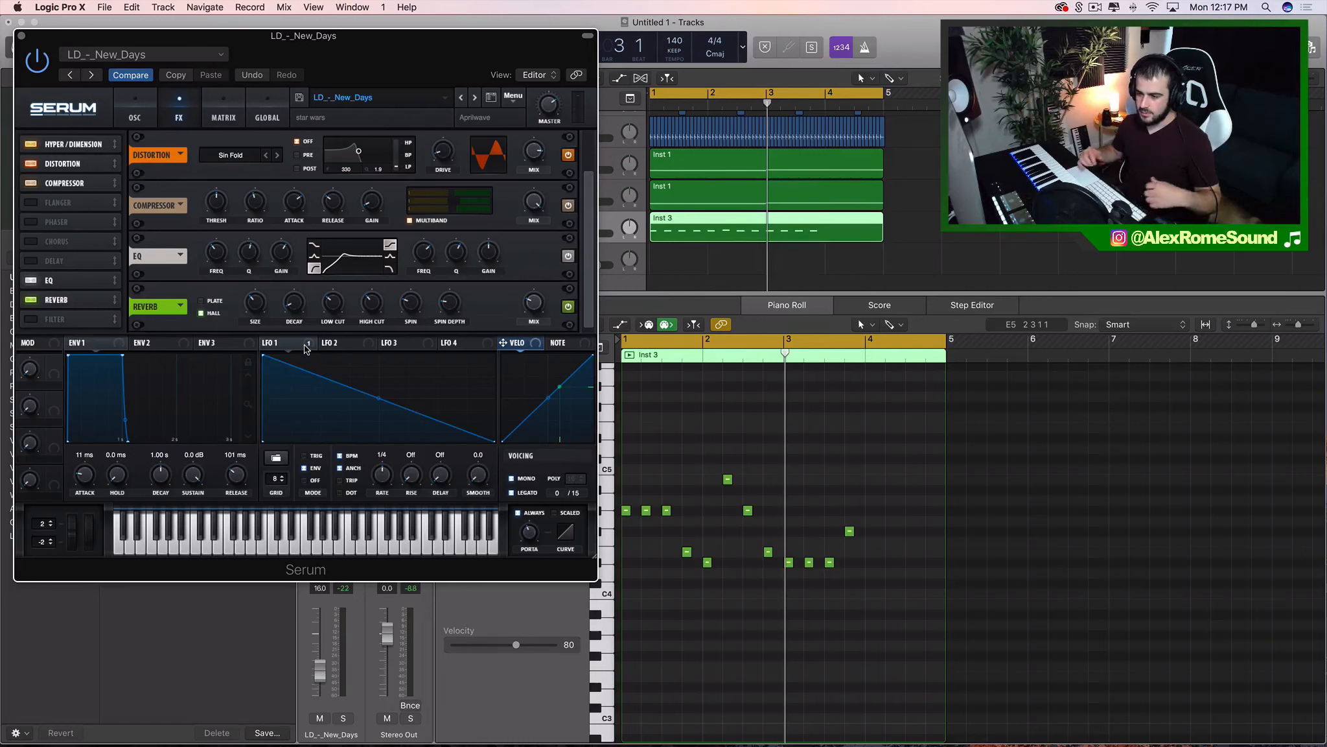
click(144, 120)
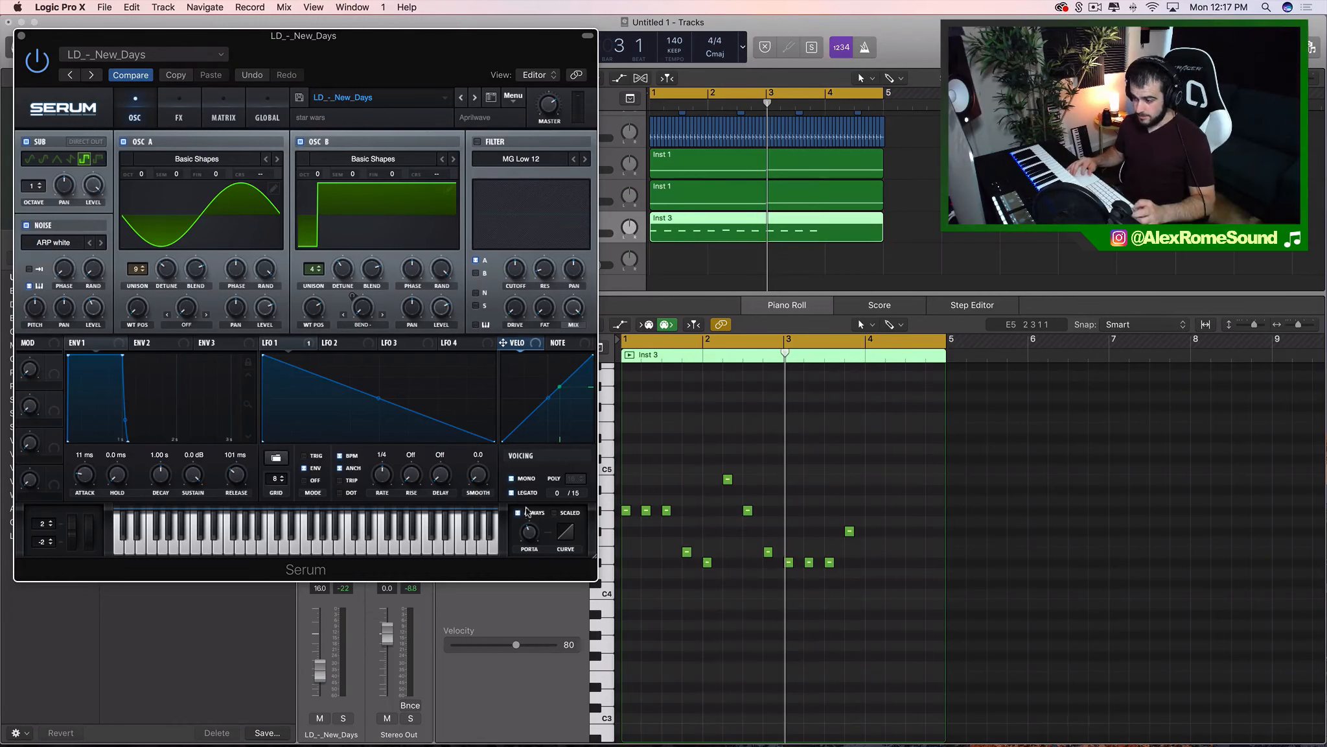
click(21, 36)
Set the cycle range to bars 3 and 4 and switch the new audio track to mono
click(668, 247)
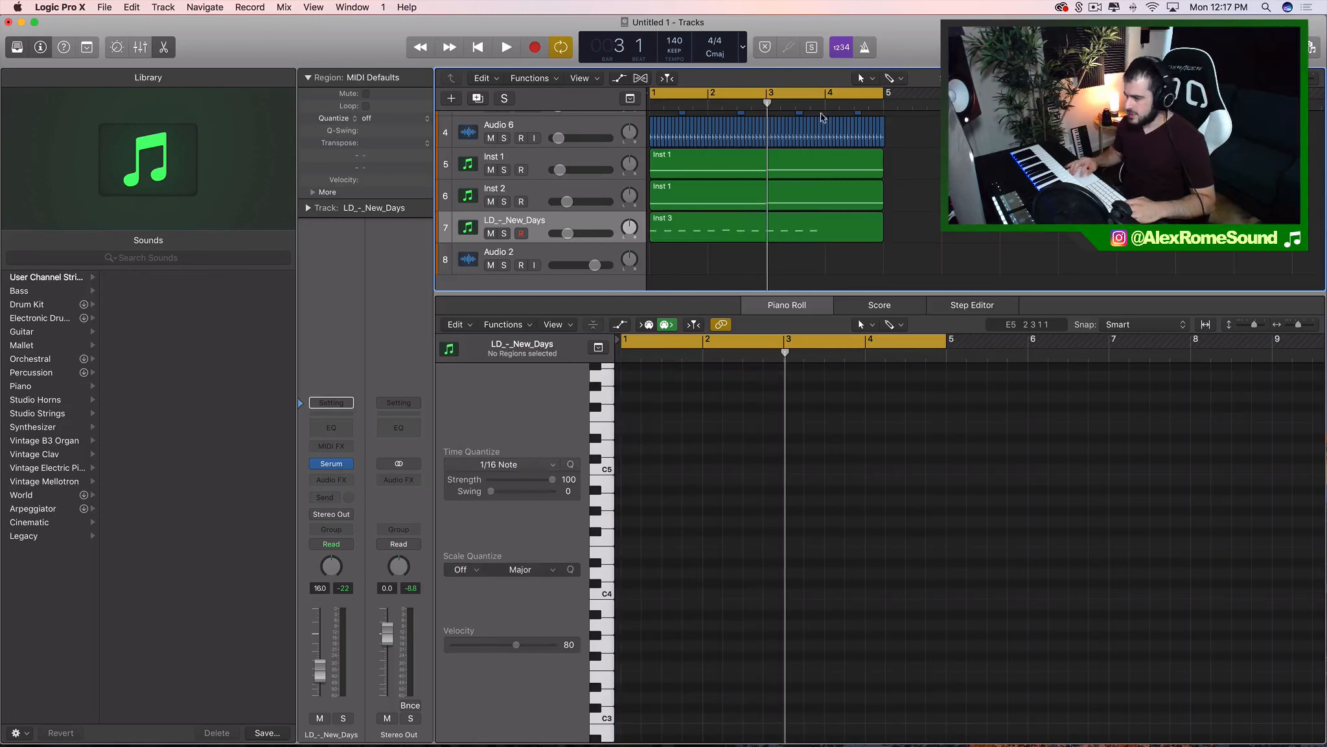
drag(824, 91, 888, 98)
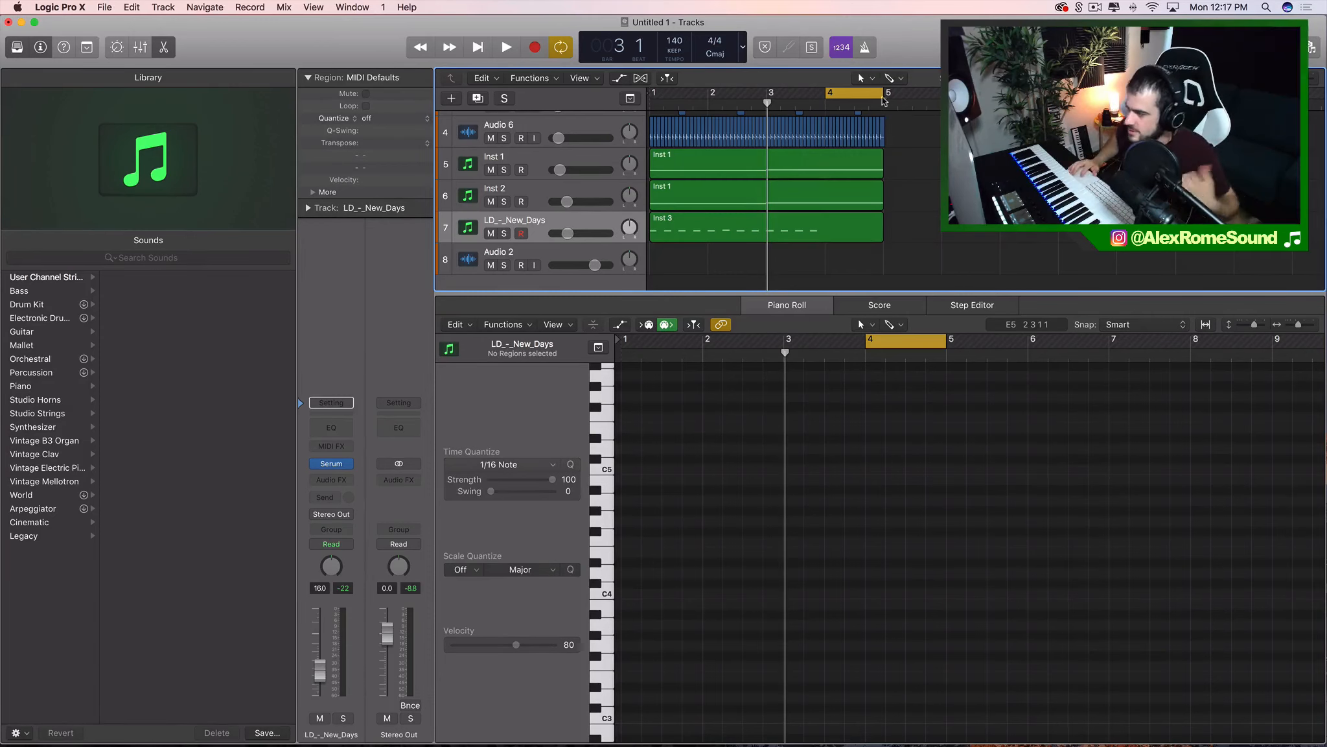
drag(768, 95, 899, 102)
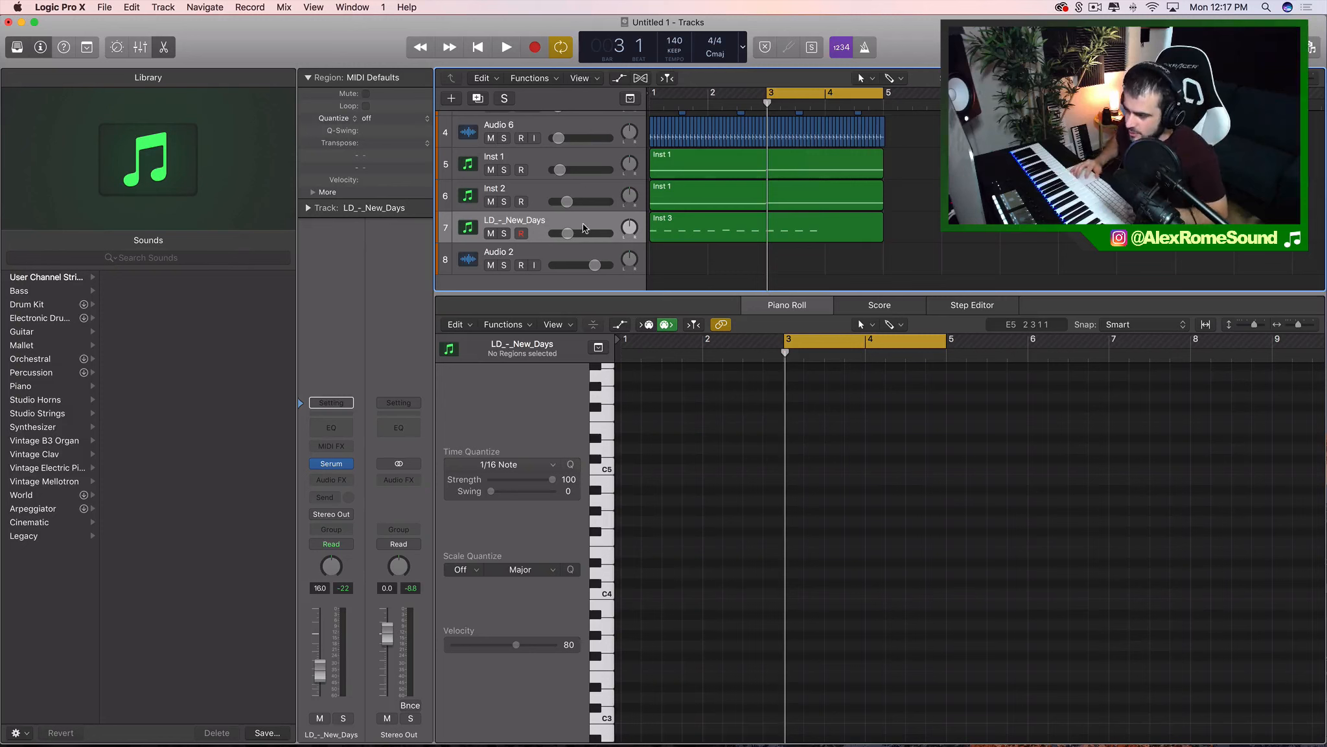
click(555, 258)
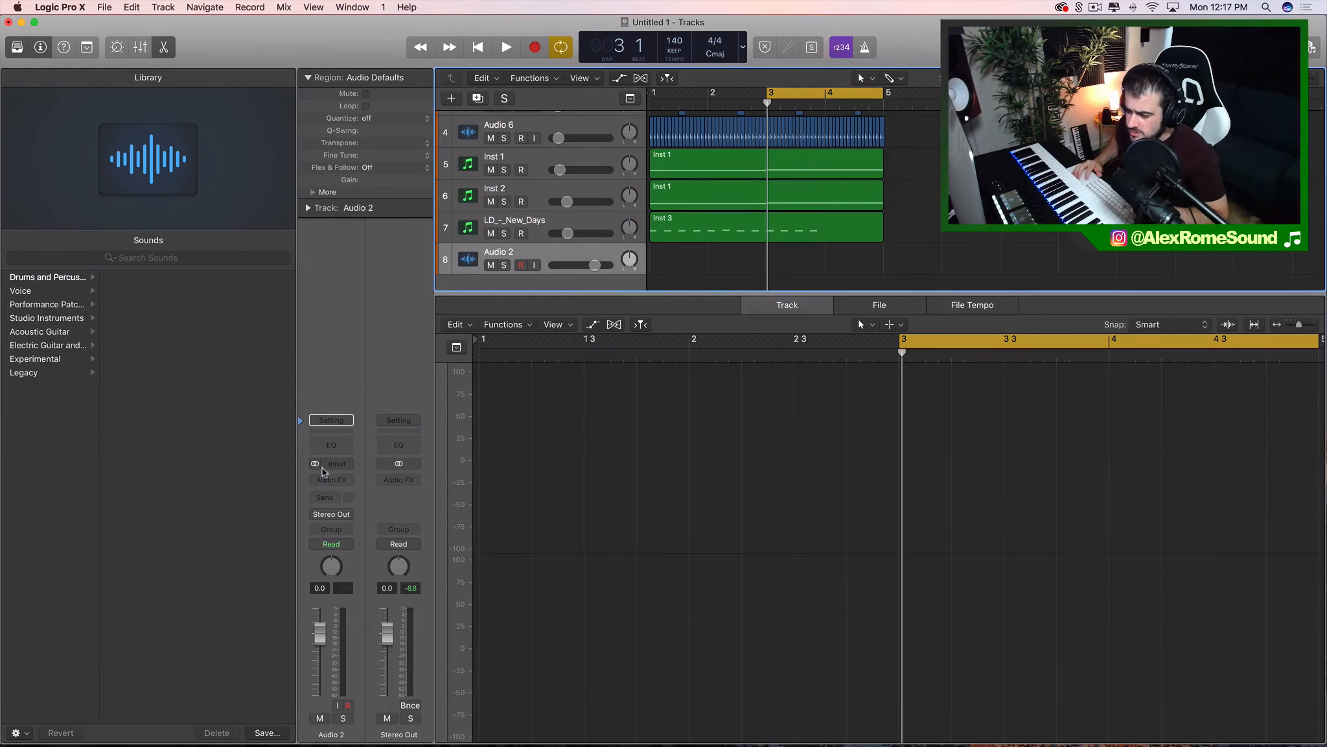
click(534, 47)
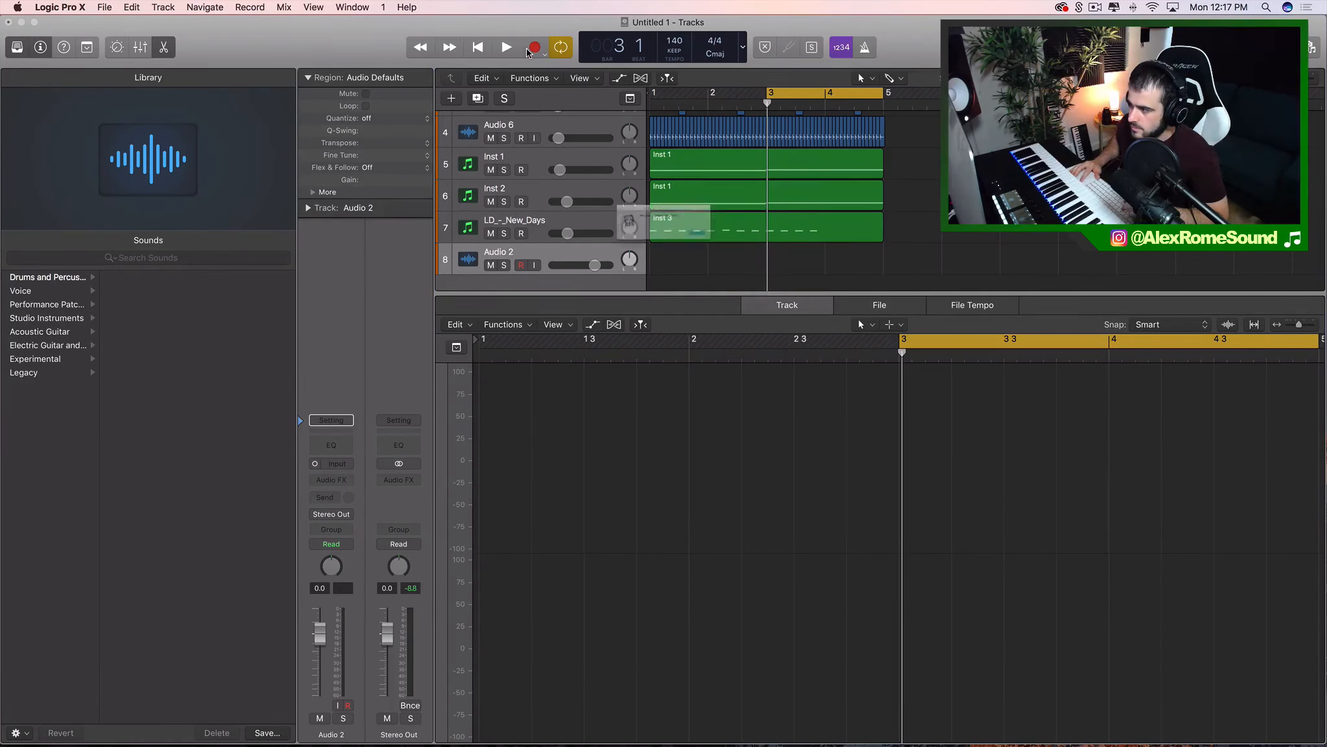
click(754, 253)
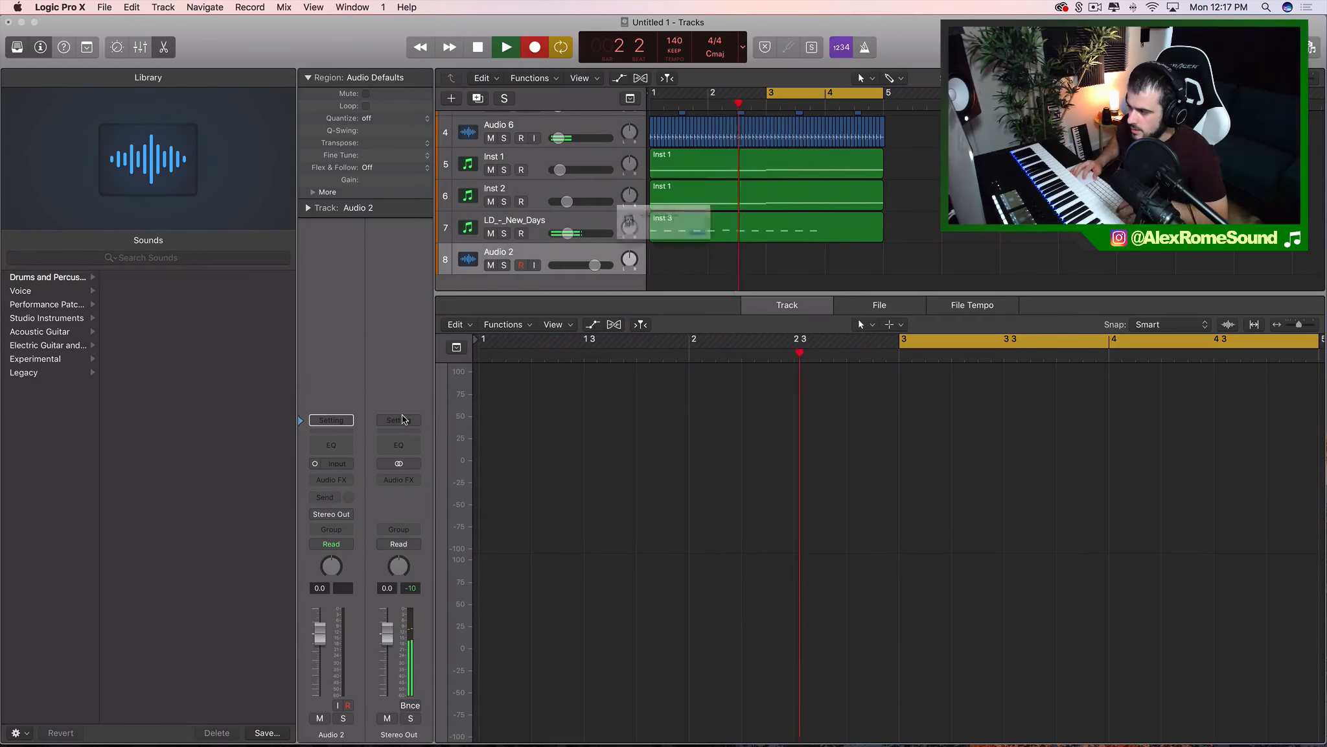
click(753, 252)
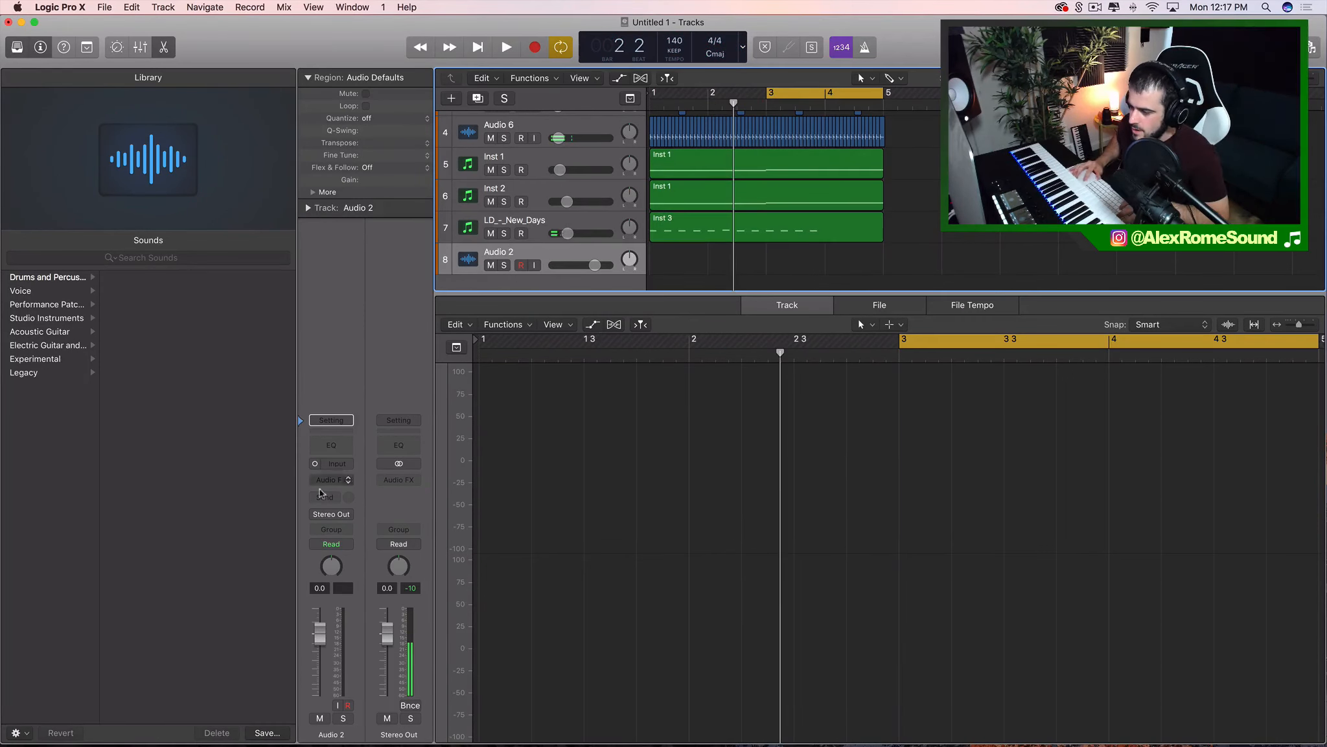
Set the new audio track's input to Input 1
click(346, 466)
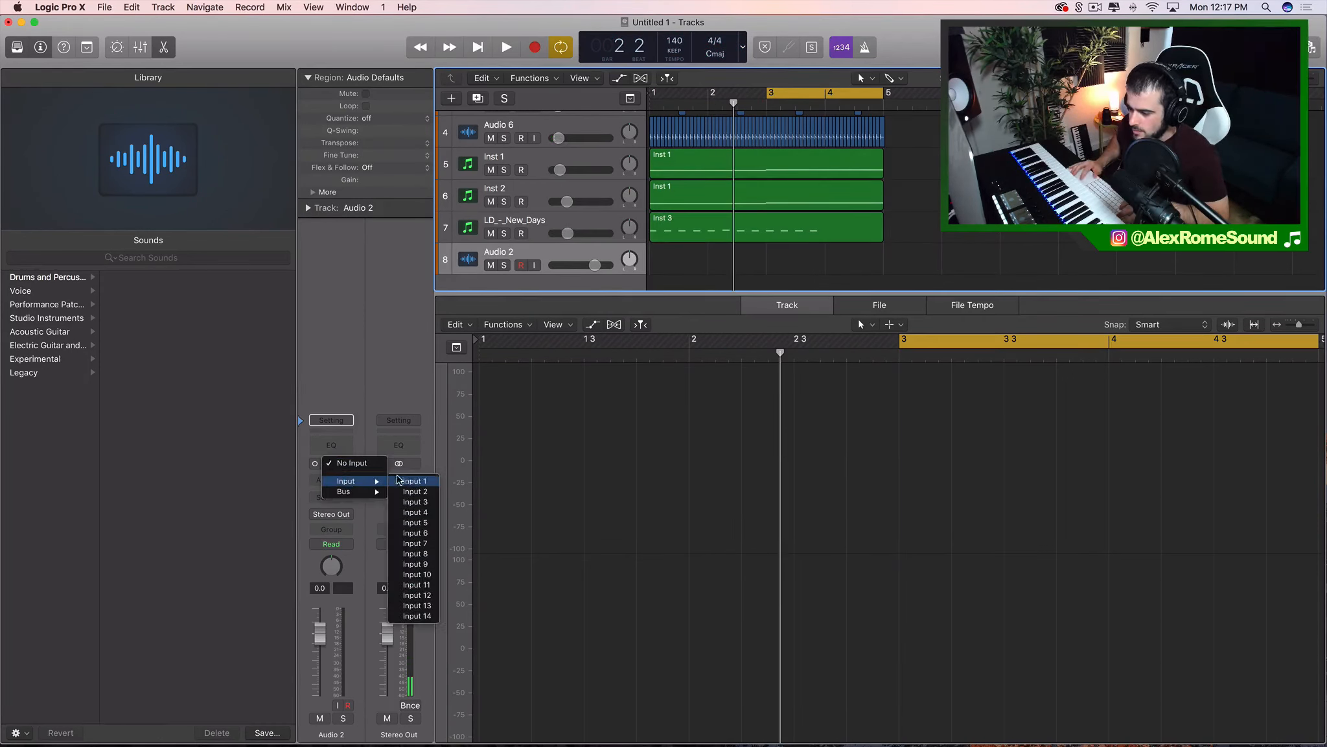
click(415, 480)
Record a first vocal take on the audio track over the cycle range, then delete the recorded region
click(541, 50)
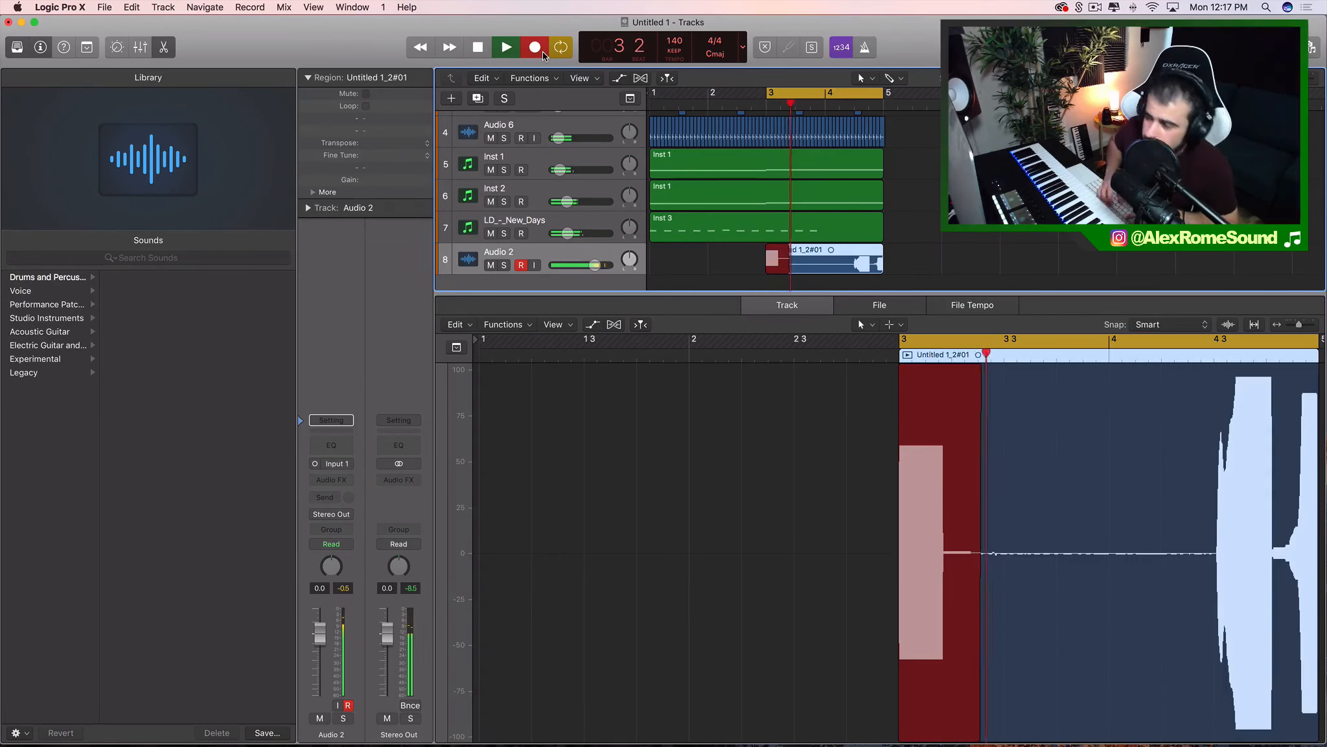
key(space)
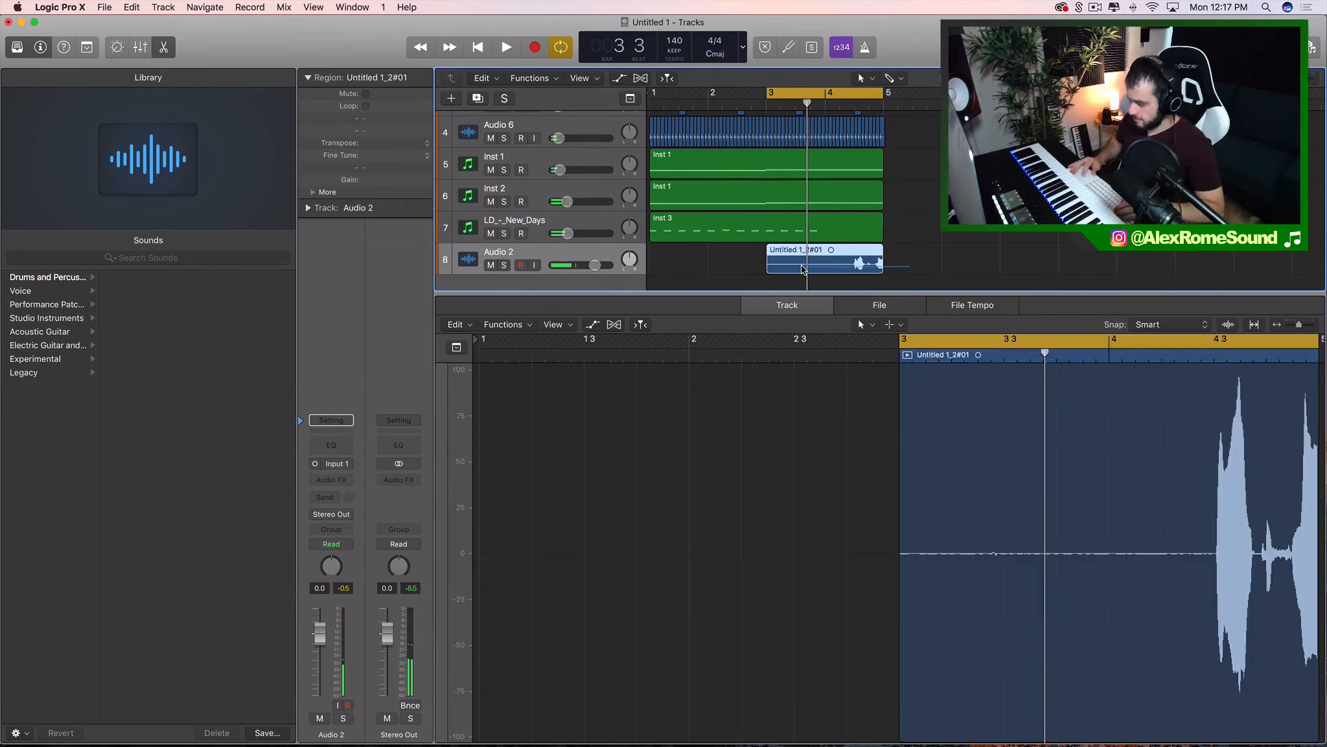
key(BackSpace)
click(768, 284)
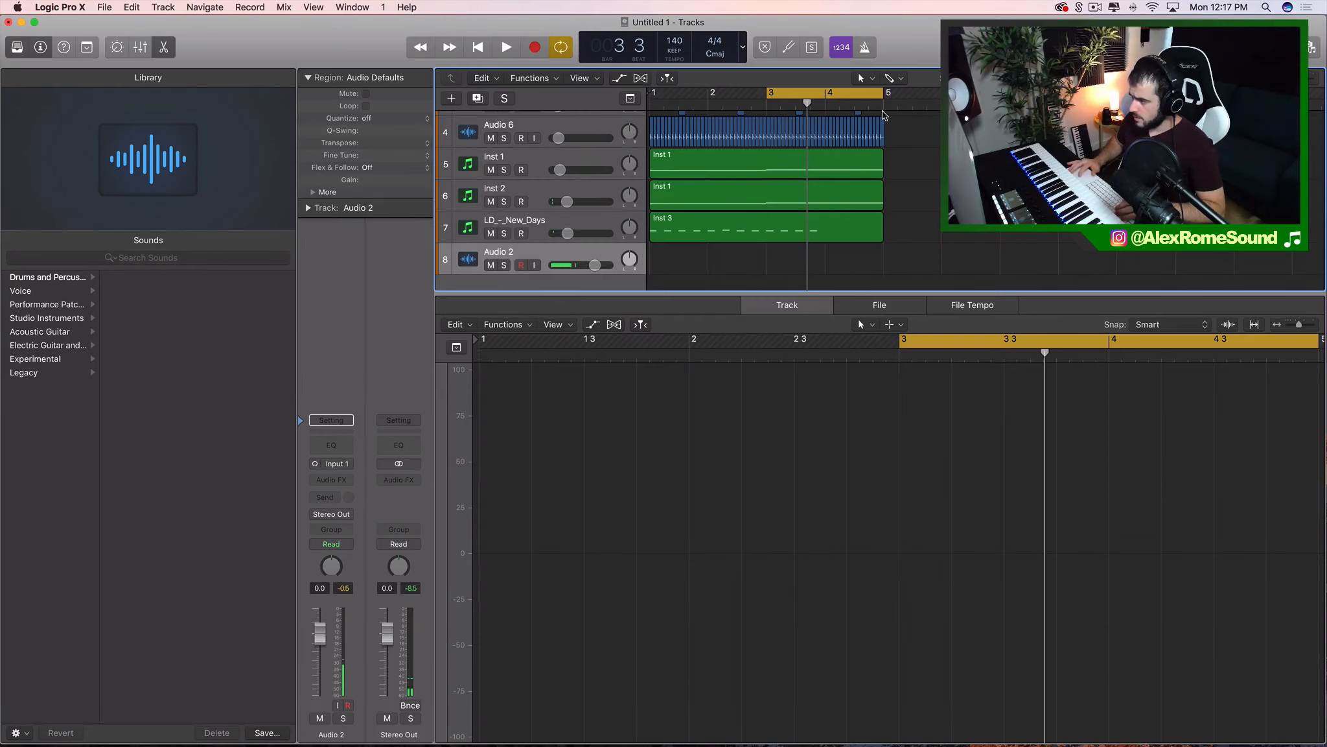
Extend the cycle range past bar 5 and record a vocal take on the audio track starting from bar 3
drag(884, 91, 940, 91)
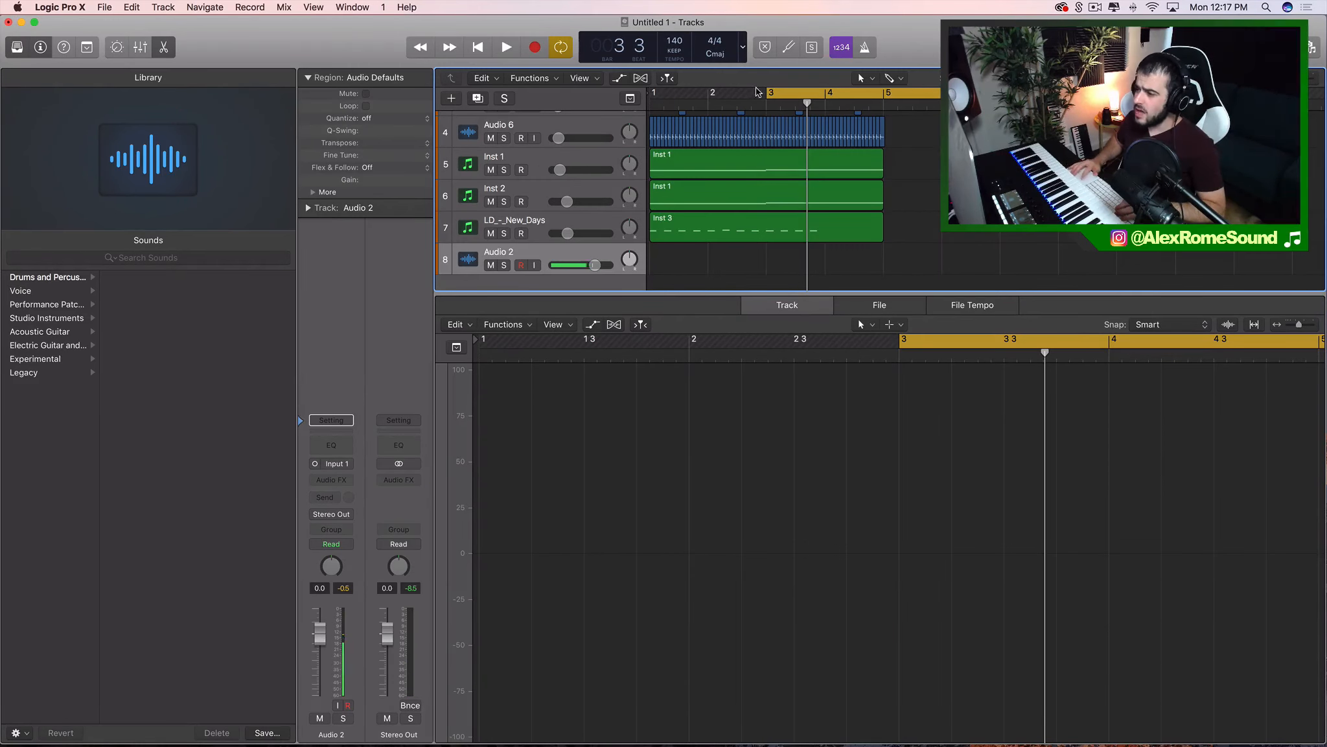
click(535, 39)
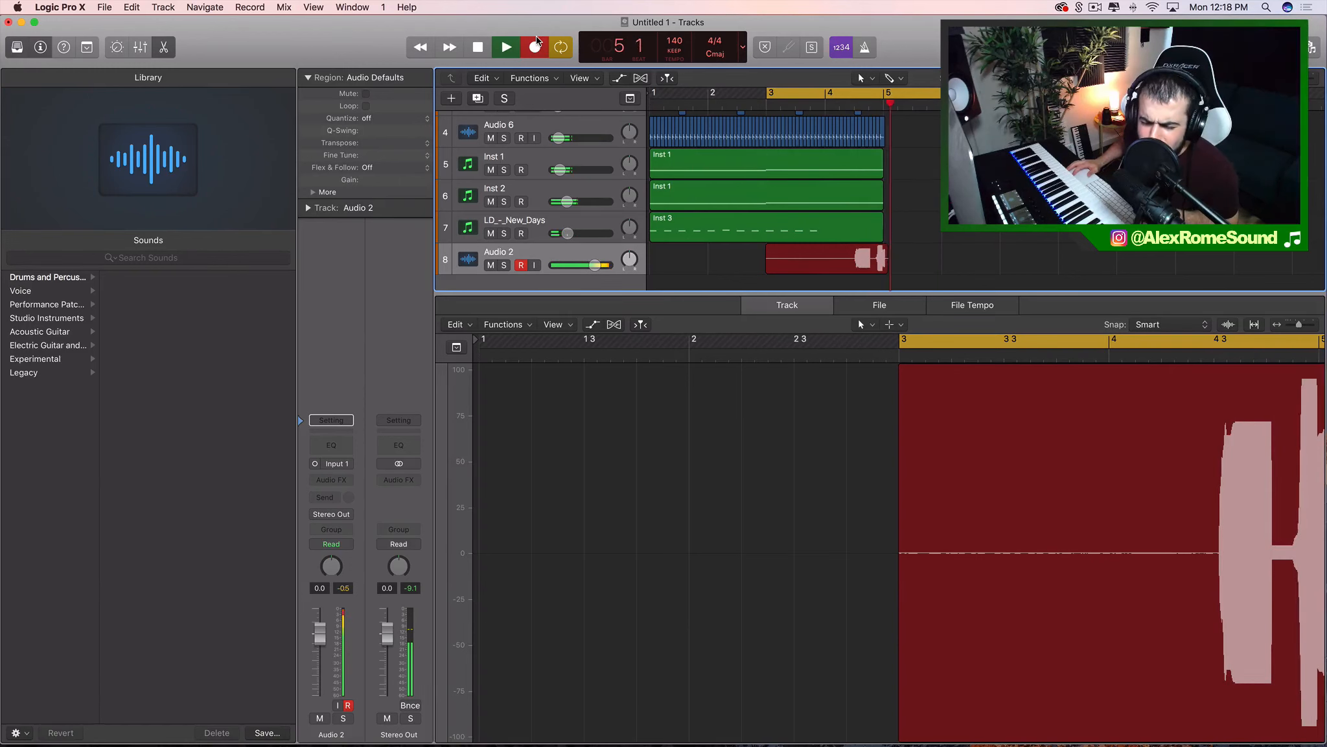
key(space)
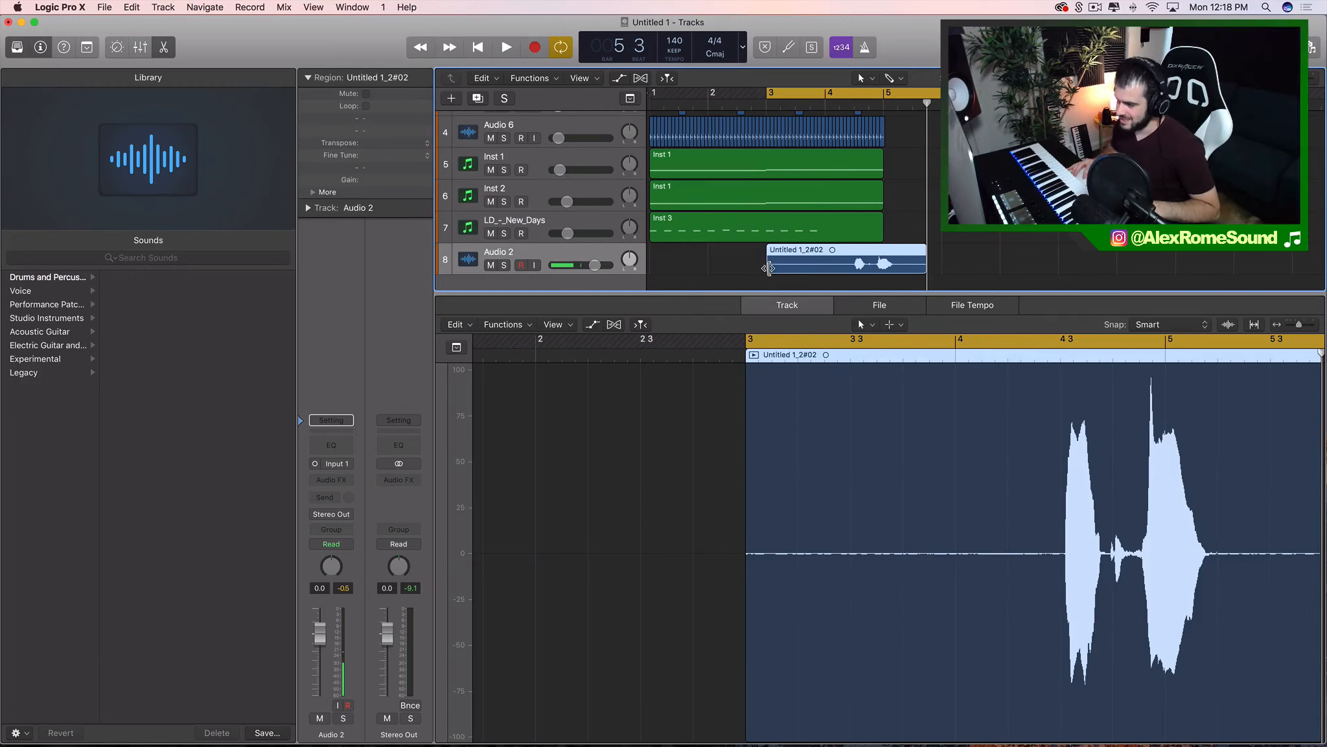
Trim the silent start of the recorded vocal region to just after bar 4 and play it back
drag(767, 271, 836, 273)
key(super+Right)
key(super+Right)
key(super+Right)
key(super+Right)
key(super+Right)
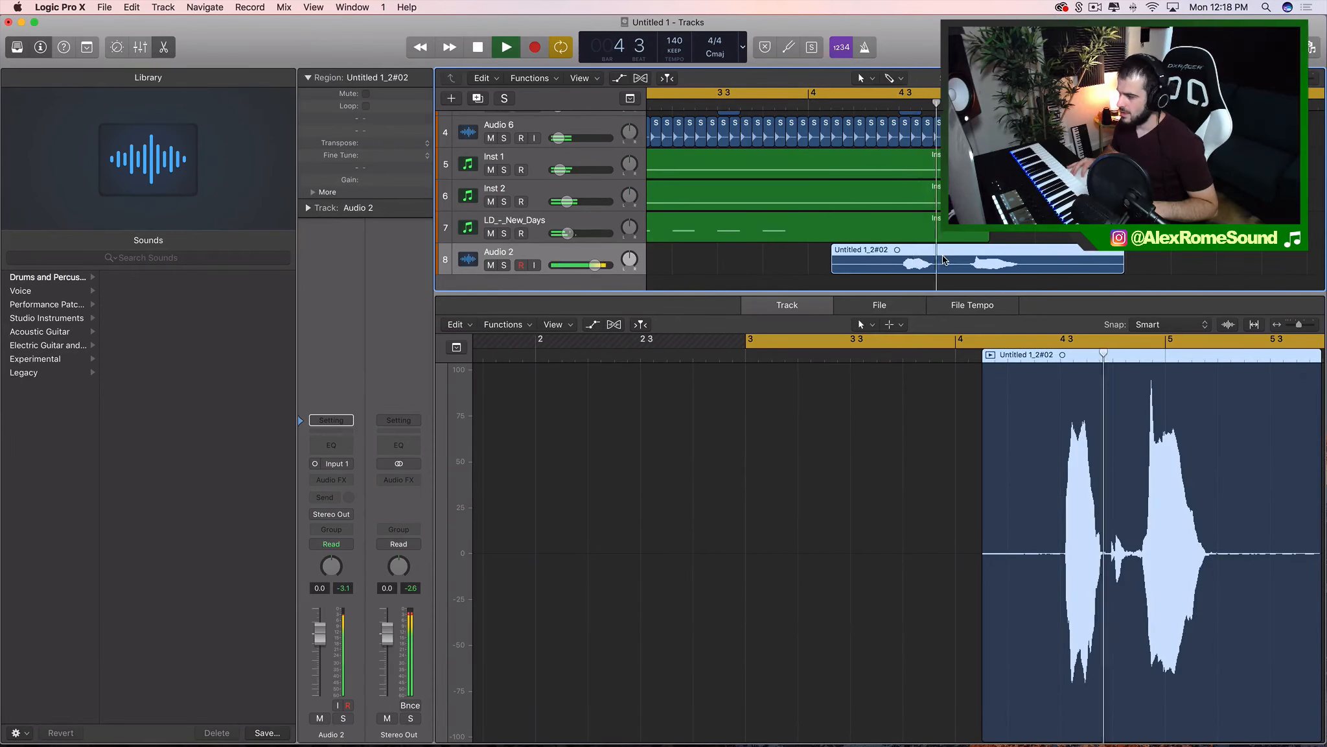
Lower the vocal track's volume to about -13.0 dB and check it against the beat
key(space)
drag(595, 265, 571, 265)
key(space)
key(space)
key(space)
Trim the vocal region's start and end so it sits closely around the recorded phrase
drag(835, 272, 858, 272)
key(space)
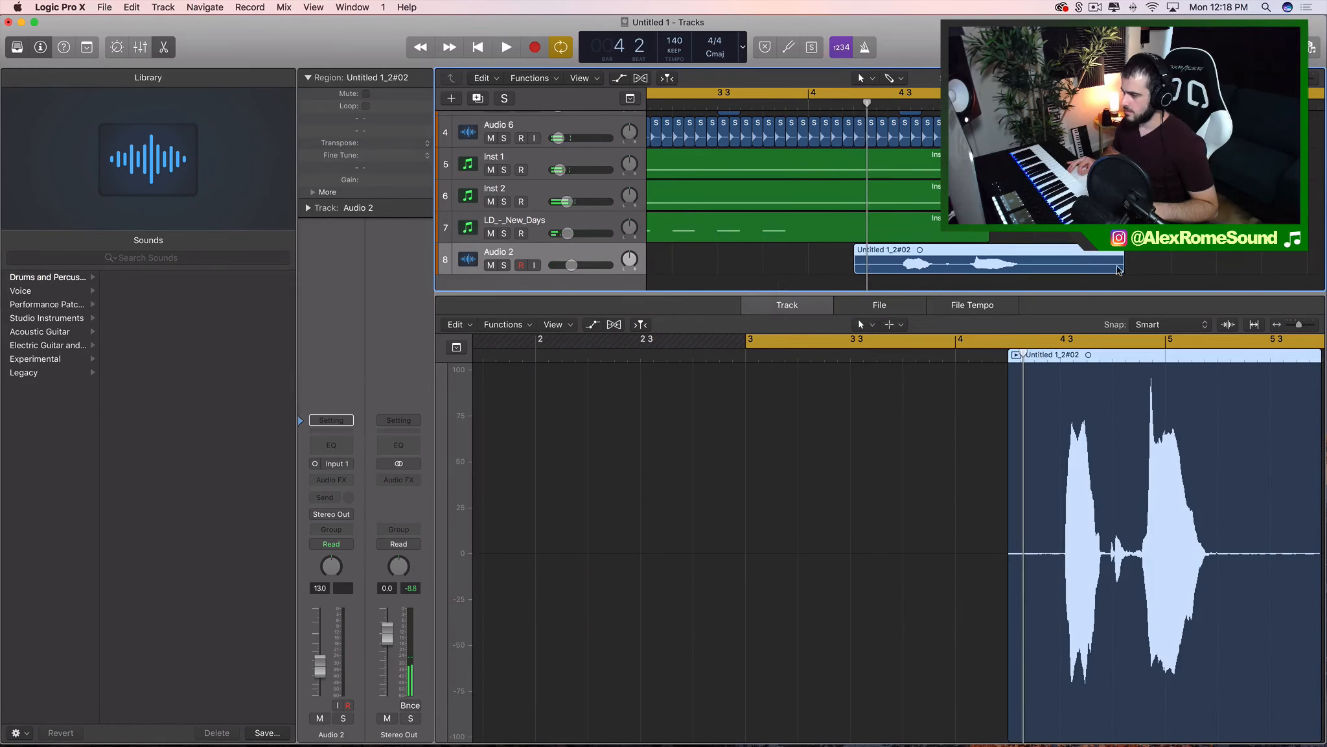
drag(1121, 267, 1033, 269)
scroll(1034, 272, up, 3)
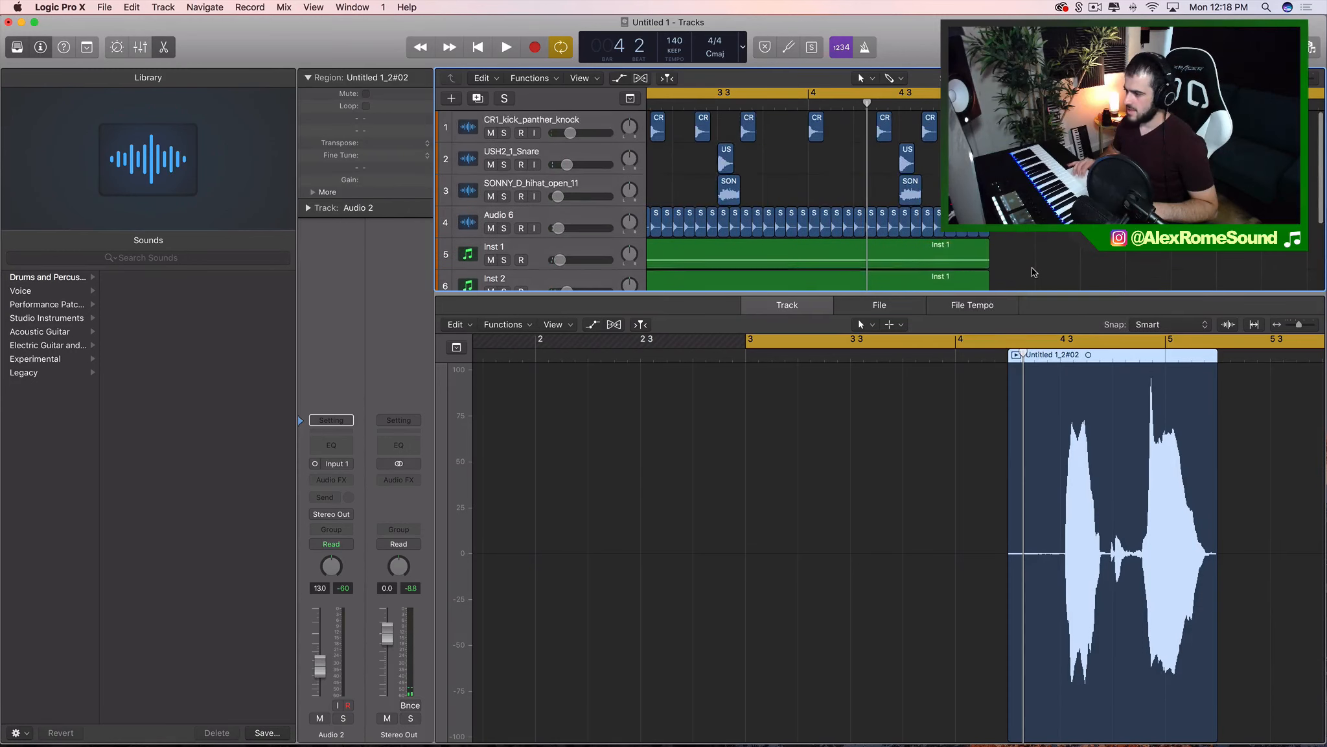
scroll(1033, 273, down, 5)
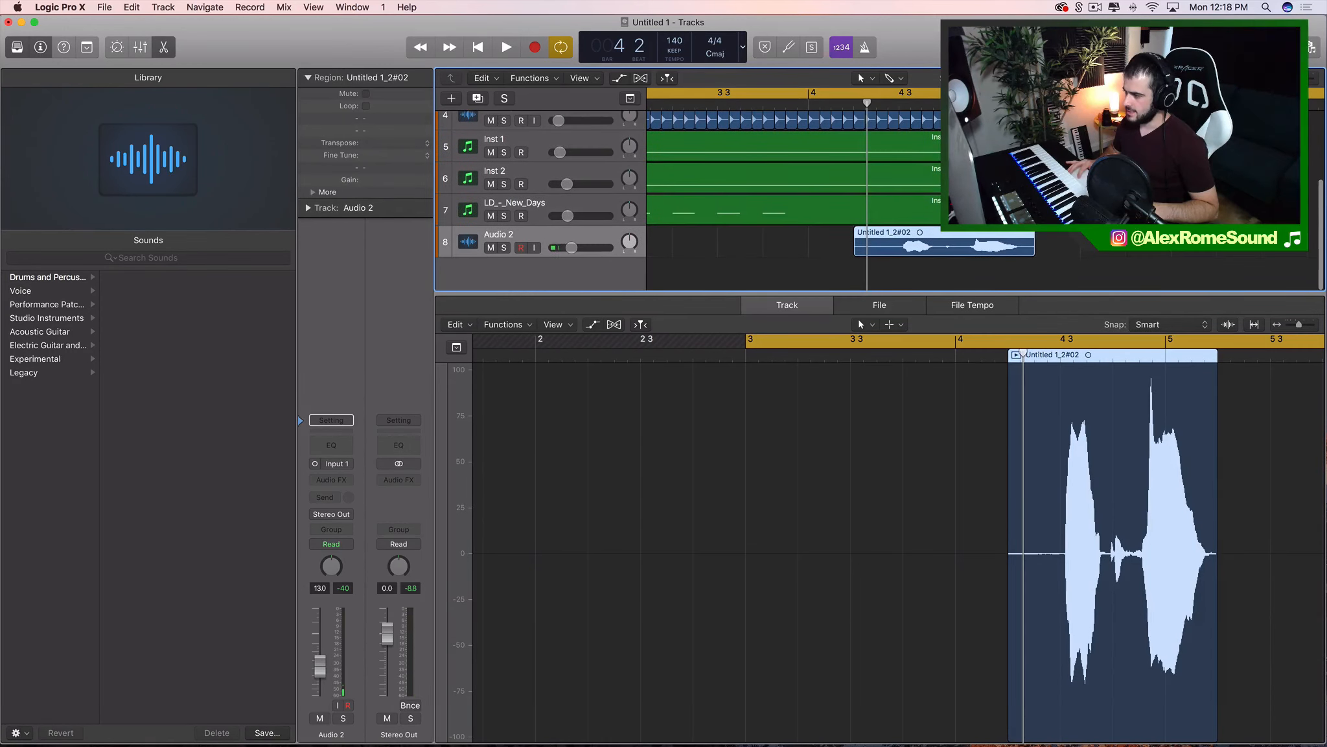
Shorten the Inst 1 and Inst 2 regions together so they end just before beat 3 of bar 4
drag(1029, 185, 899, 147)
scroll(899, 147, down, 1)
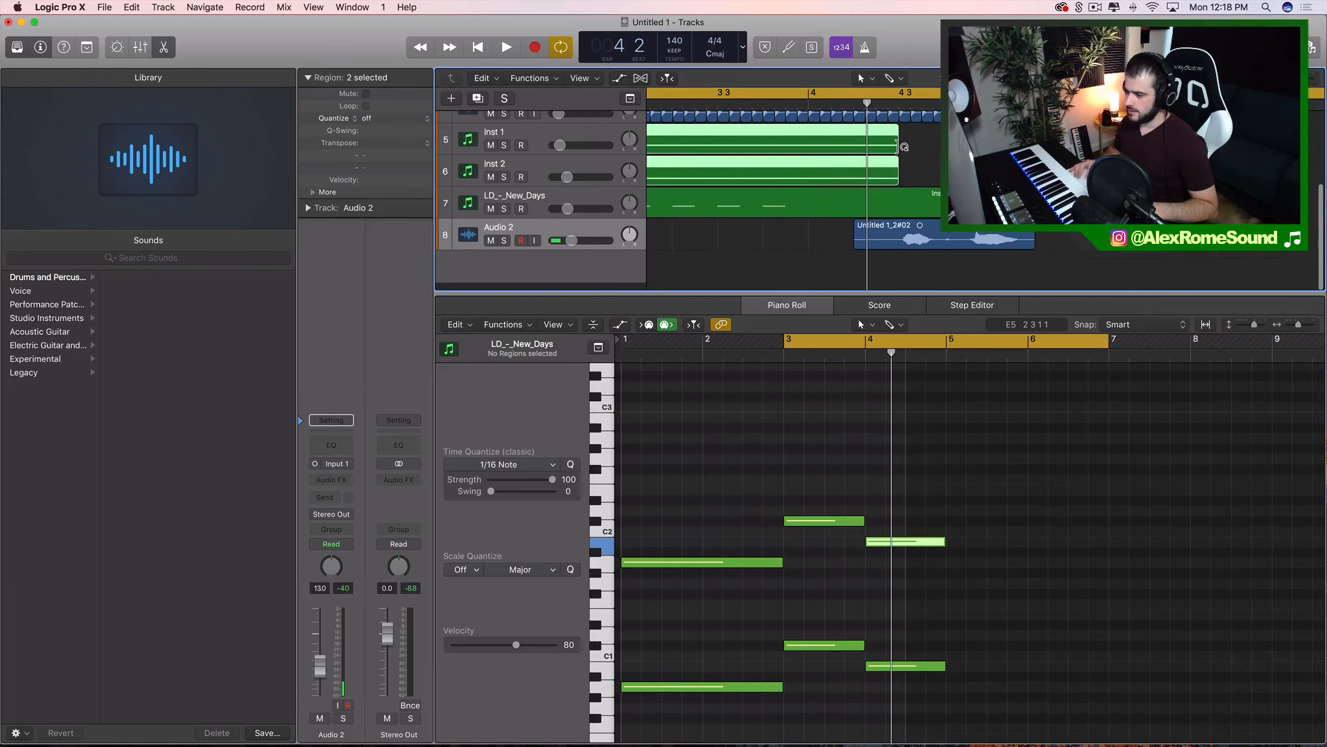
scroll(901, 147, up, 1)
Insert the FabFilter Pro-C 2 compressor on the vocal track, move the cycle range over the vocal phrase and start playback
click(344, 479)
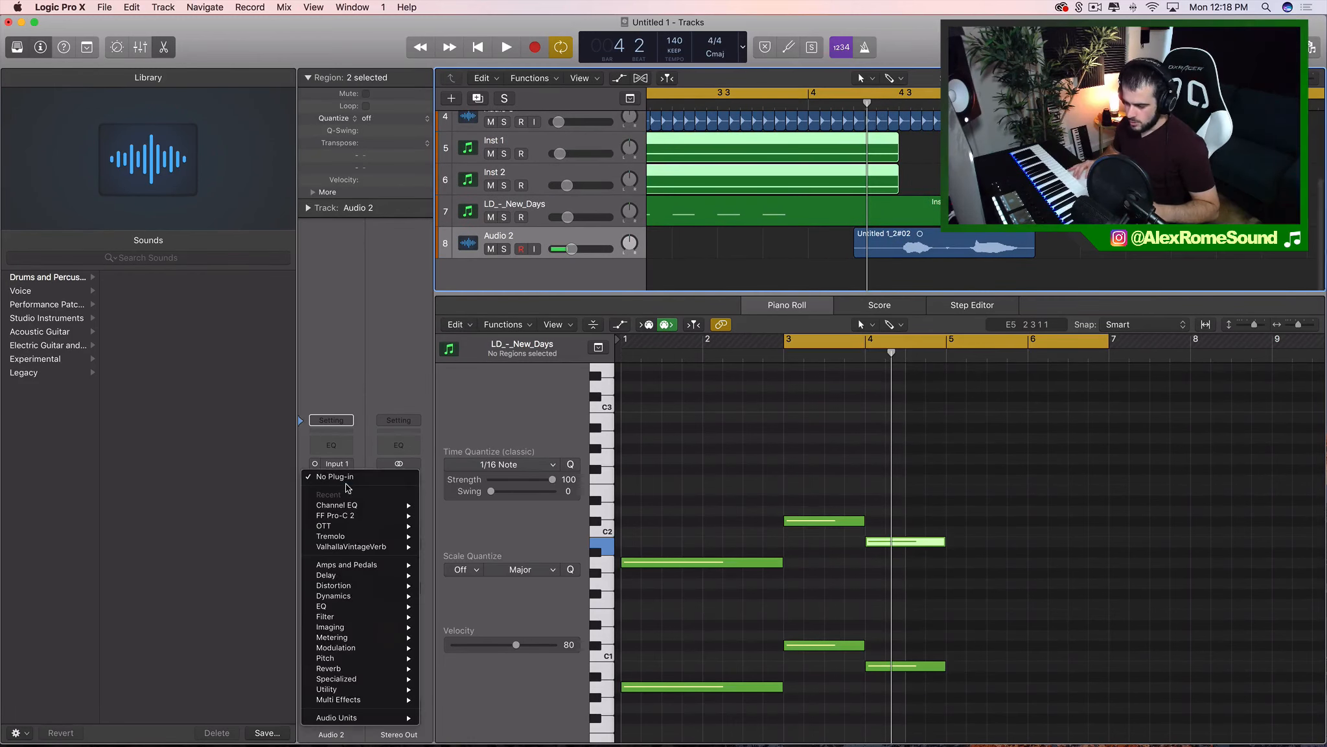
mouse_move(363, 717)
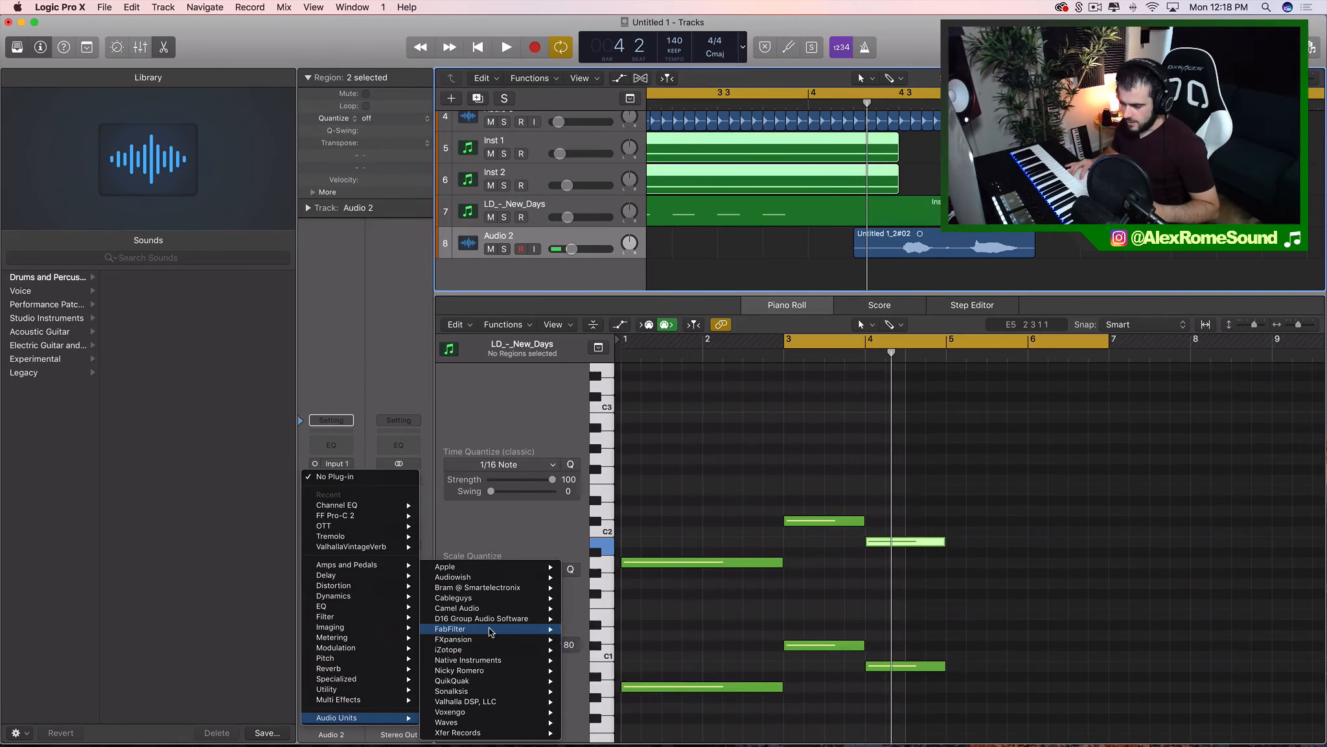
click(681, 512)
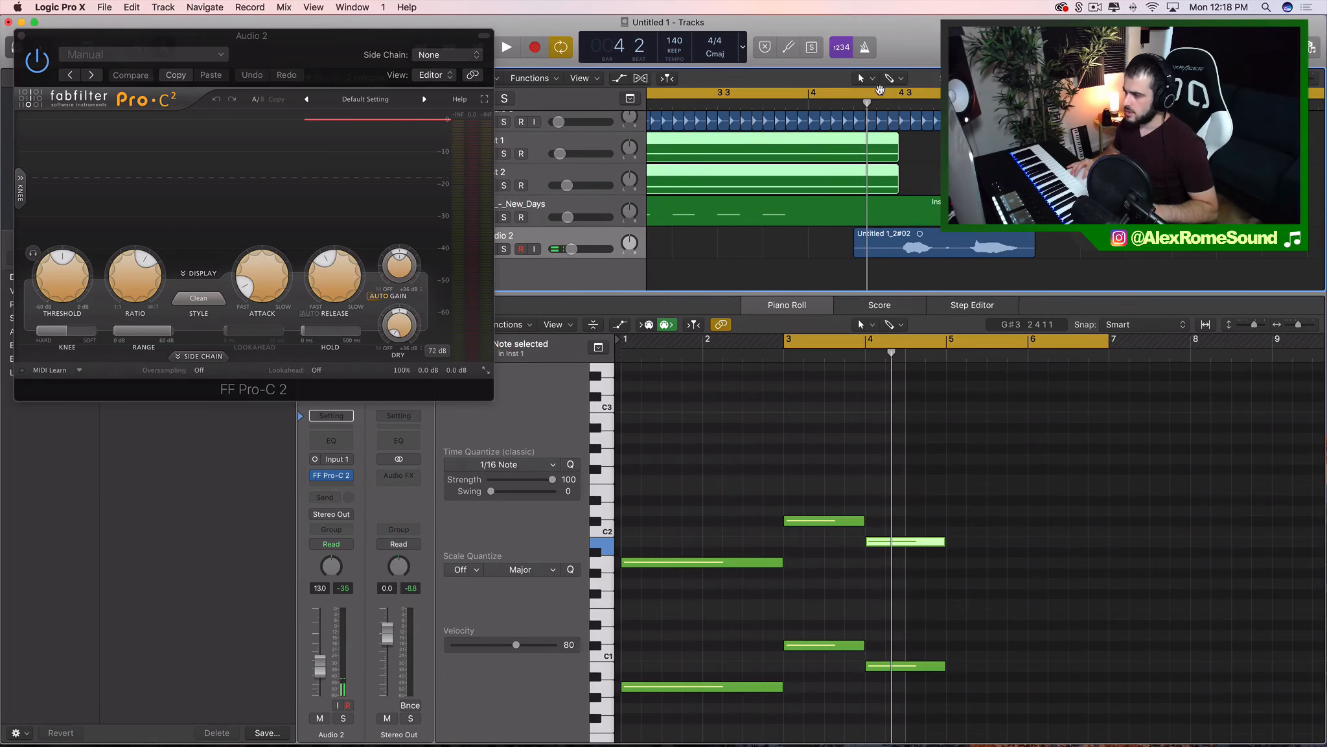
drag(881, 89, 1073, 89)
key(space)
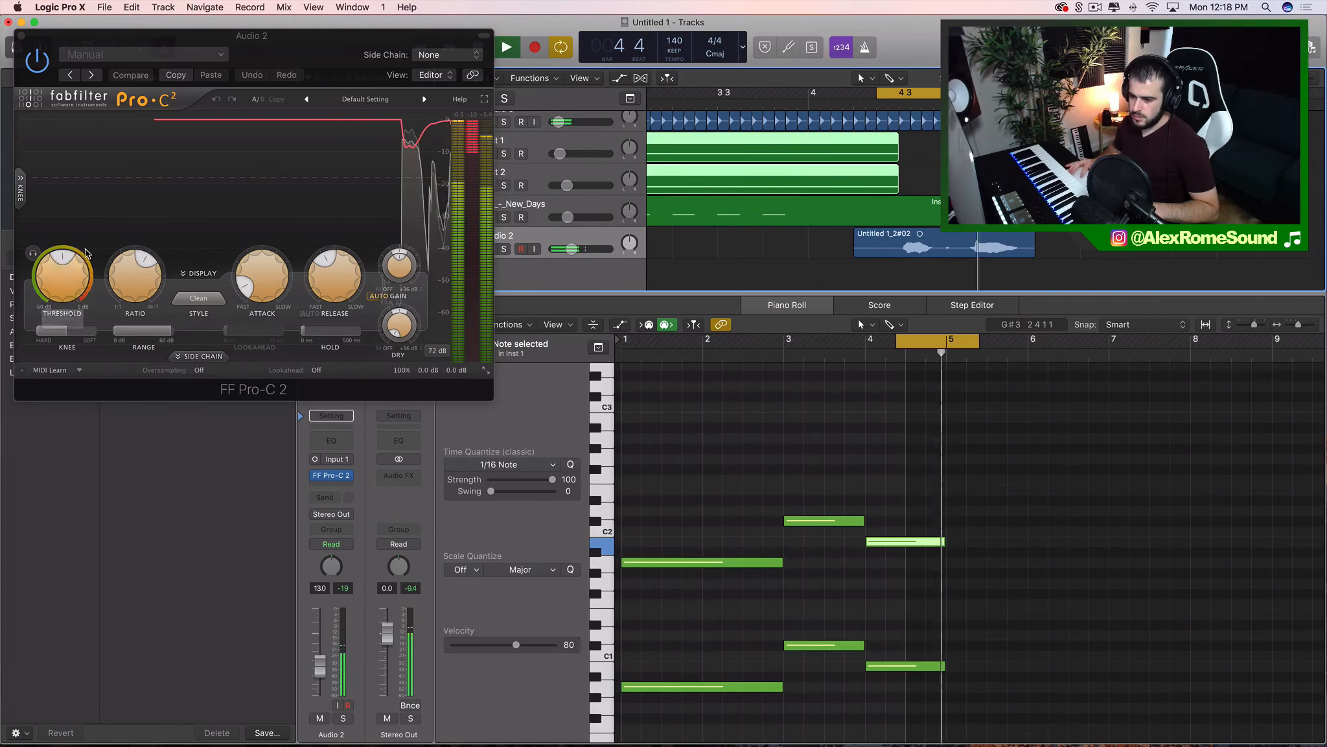
Lower the Pro-C 2 threshold, shorten its attack, and set the release to about 10.8 ms and the knee to 0.00 dB
drag(217, 172, 217, 196)
drag(327, 272, 327, 300)
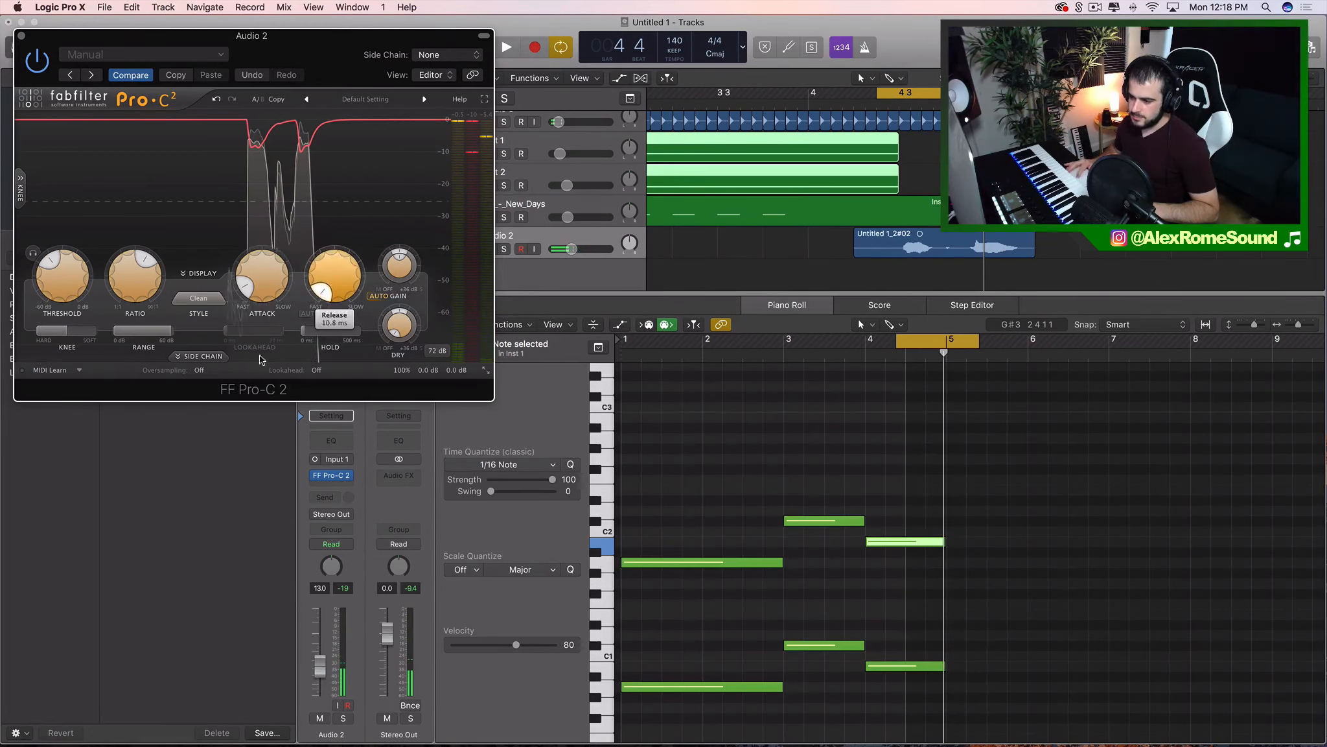
drag(48, 259, 42, 275)
drag(57, 331, 3, 354)
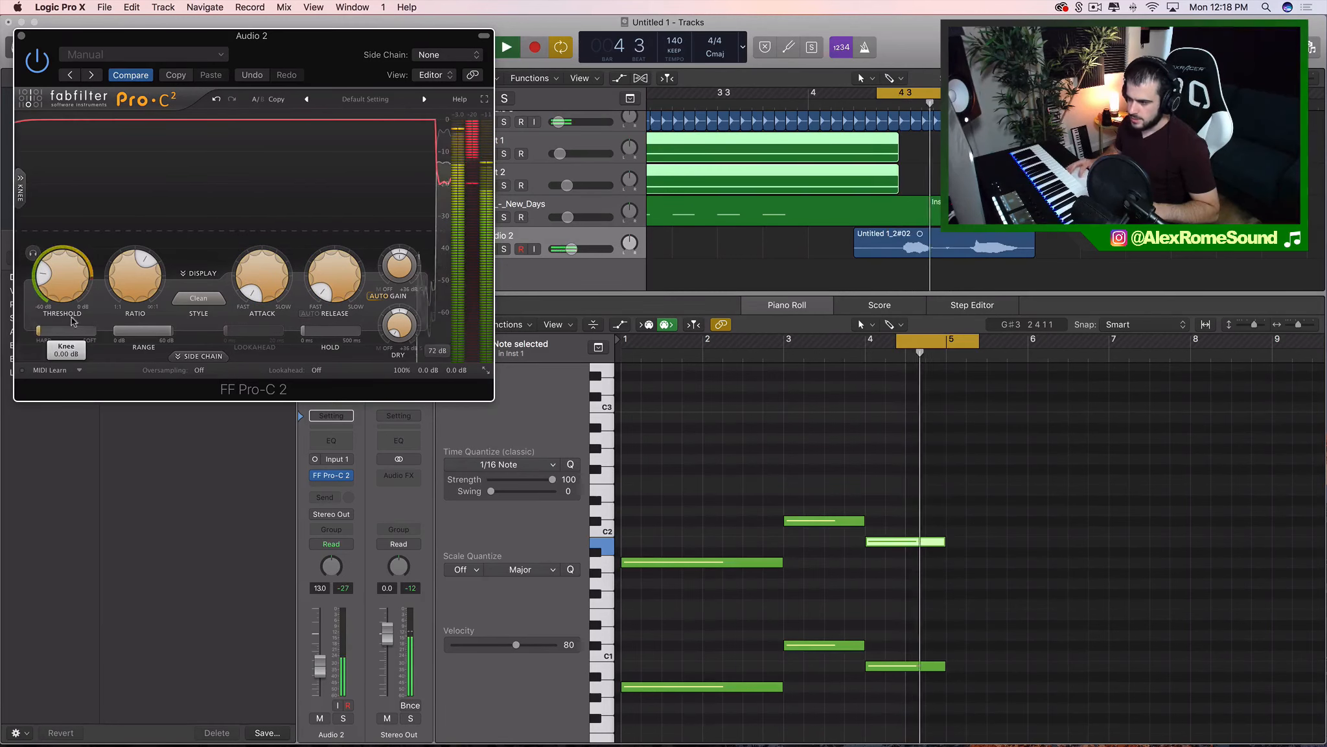
click(21, 35)
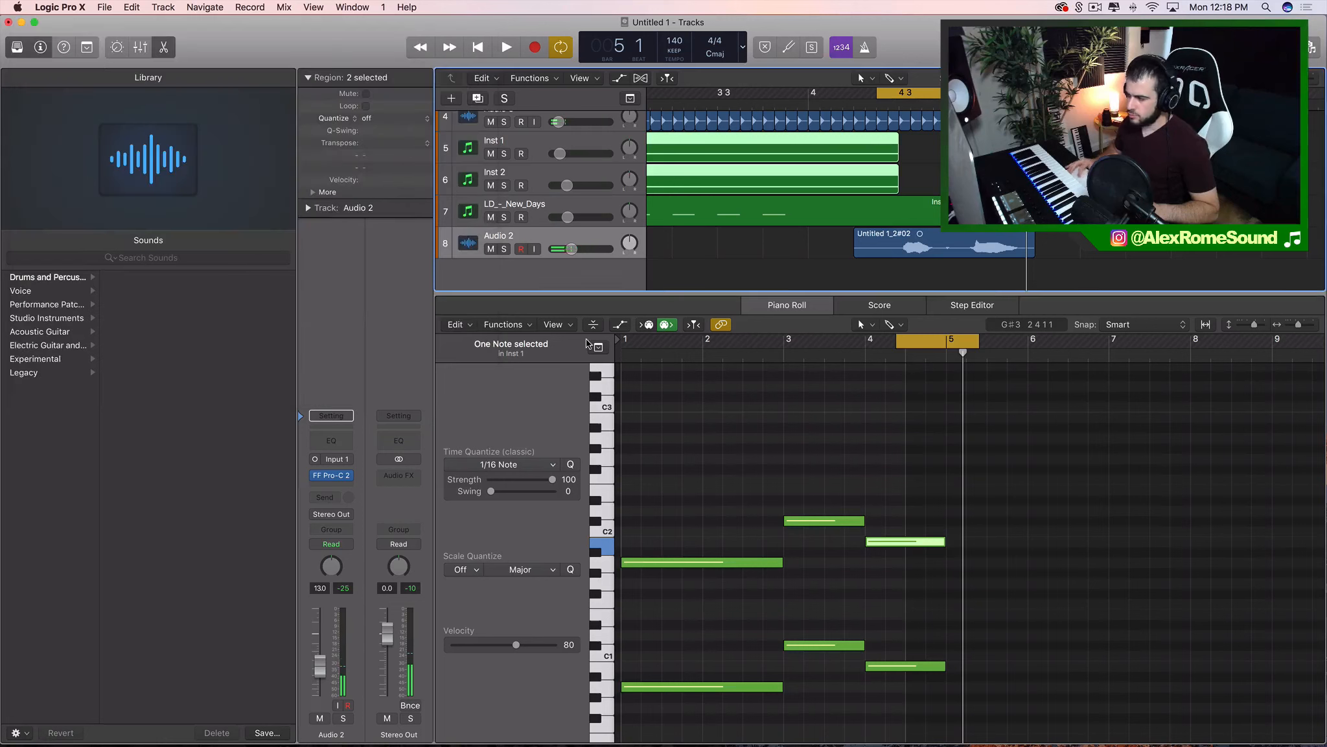
Add a stereo ChromaVerb to the vocal track with 2.50 s decay, 17% wet and high-frequency damping at 13000 Hz, ratio 0.10x
click(336, 484)
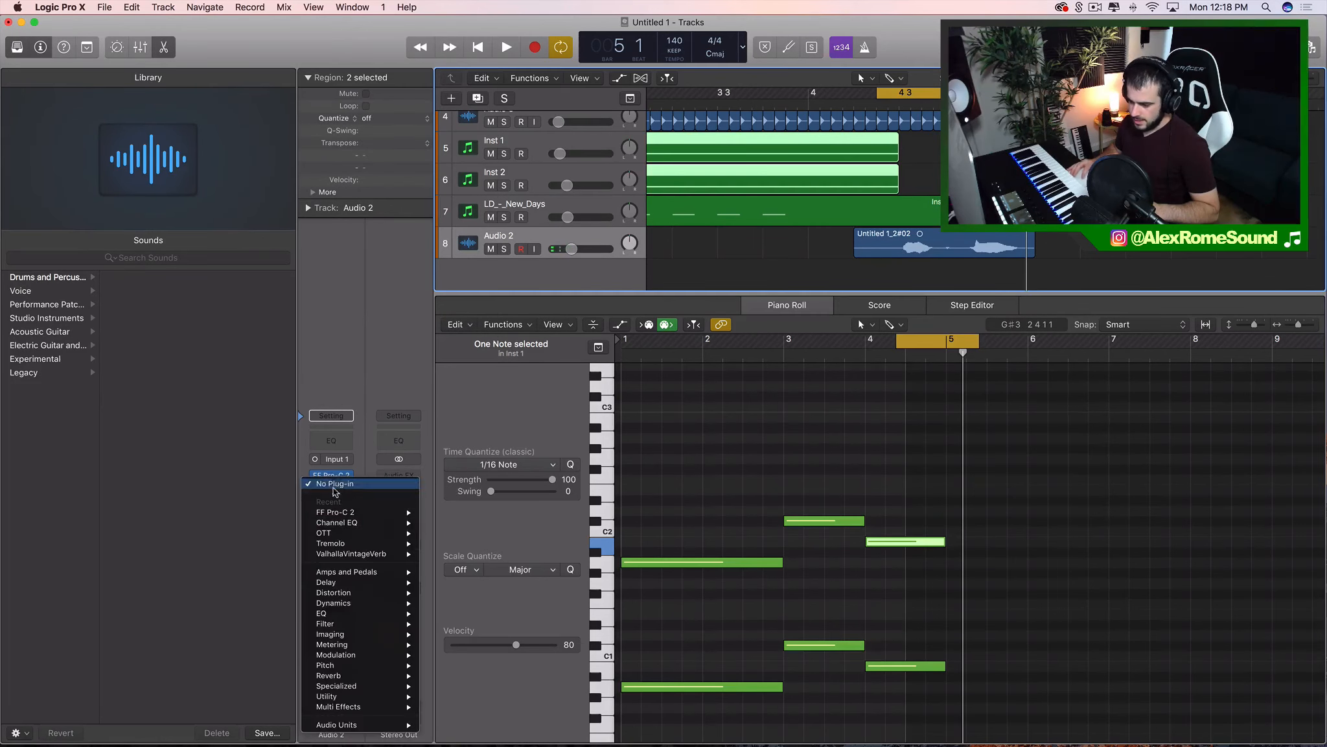
mouse_move(396, 676)
mouse_move(506, 677)
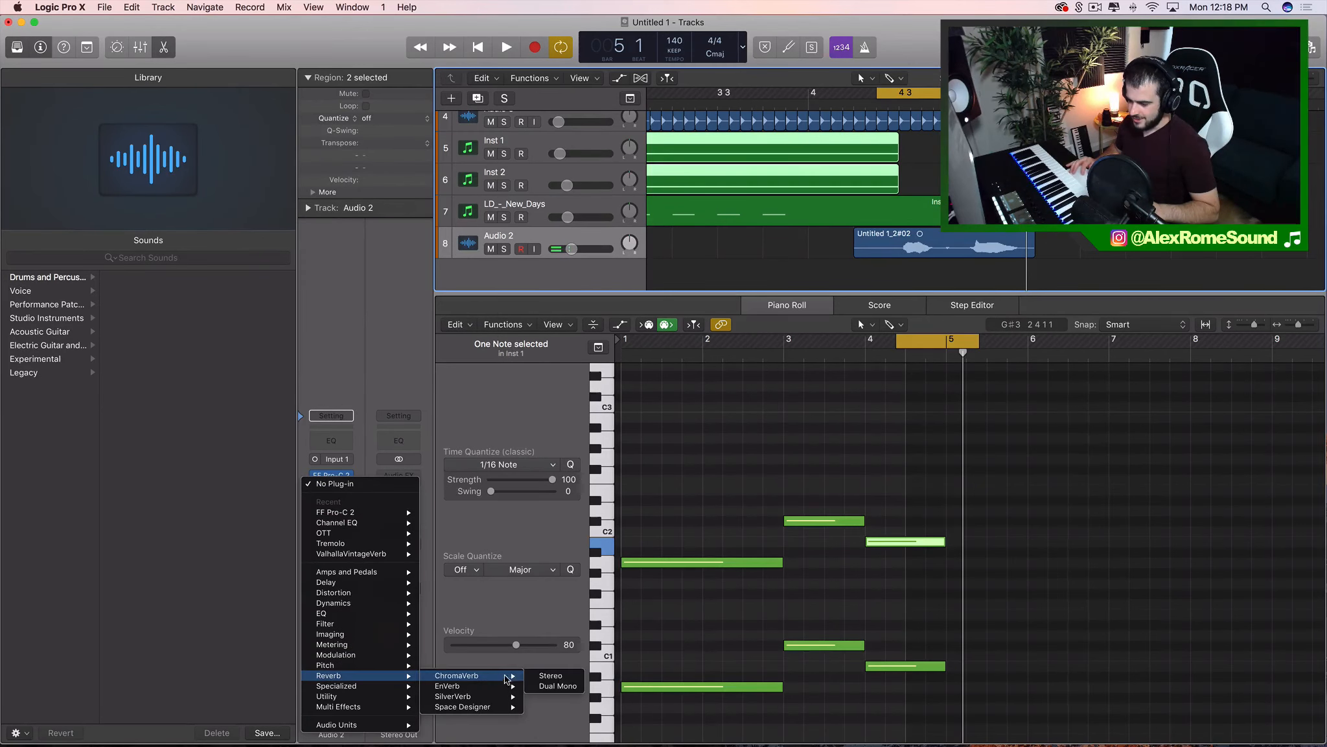
click(562, 678)
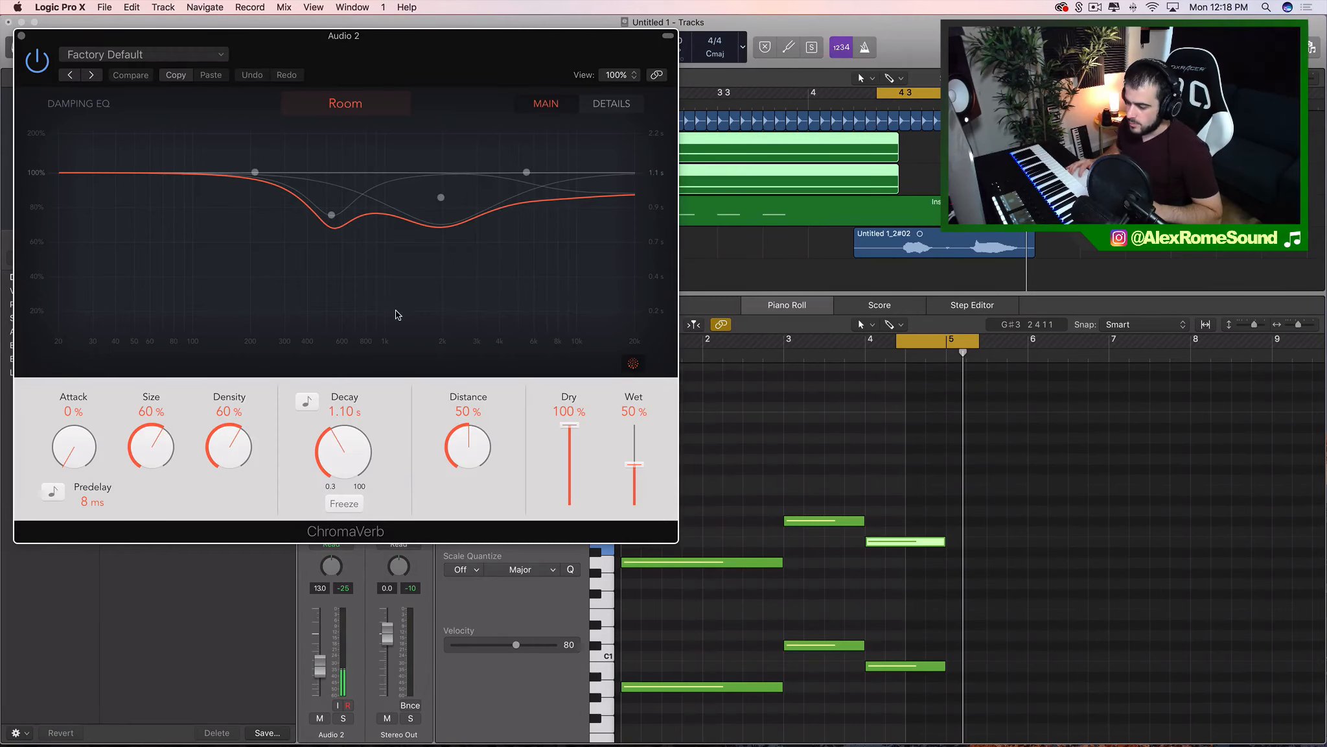
drag(628, 473, 634, 479)
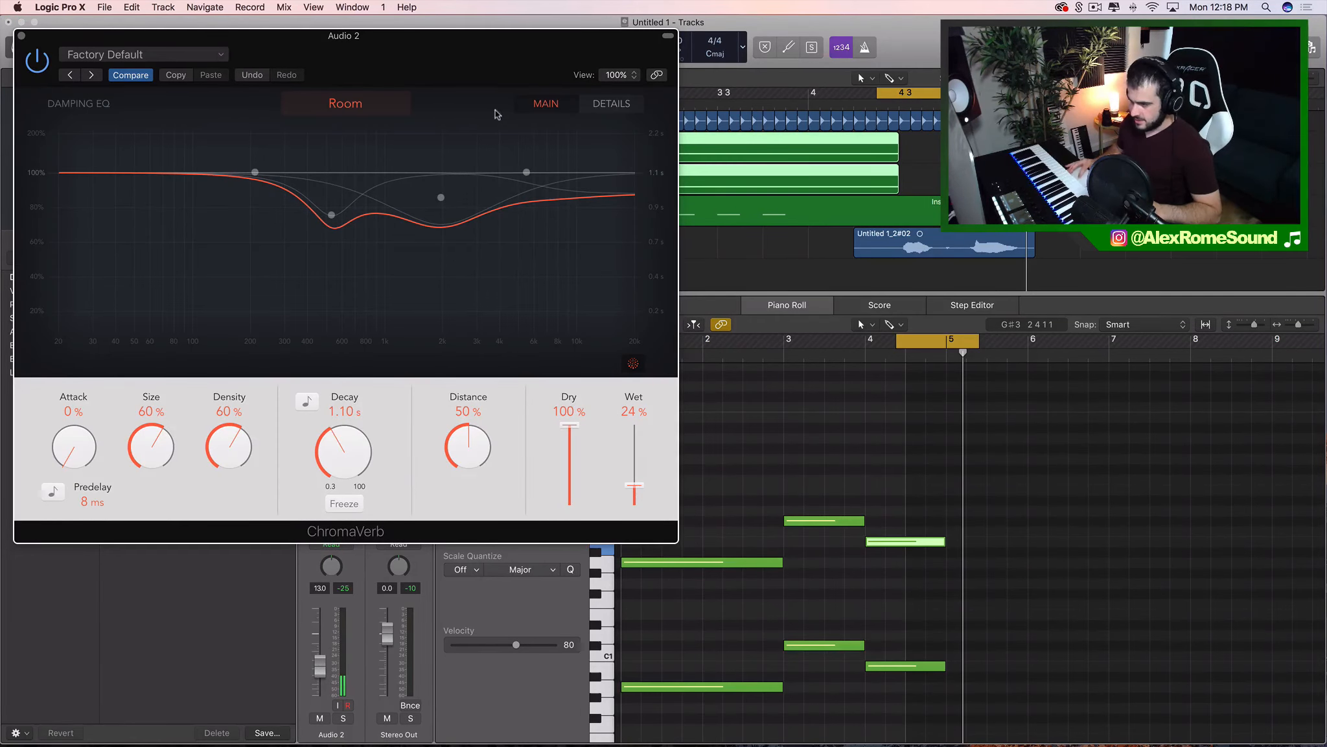
drag(526, 172, 603, 314)
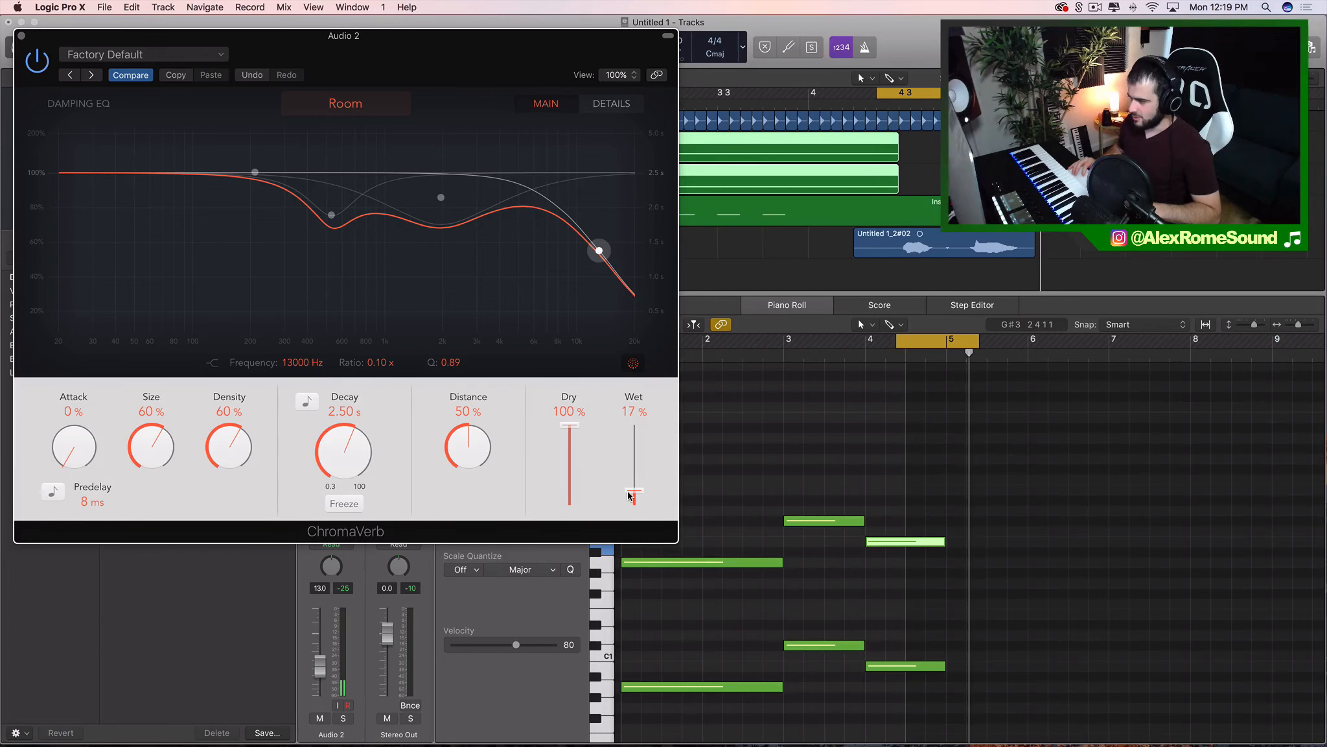
click(20, 36)
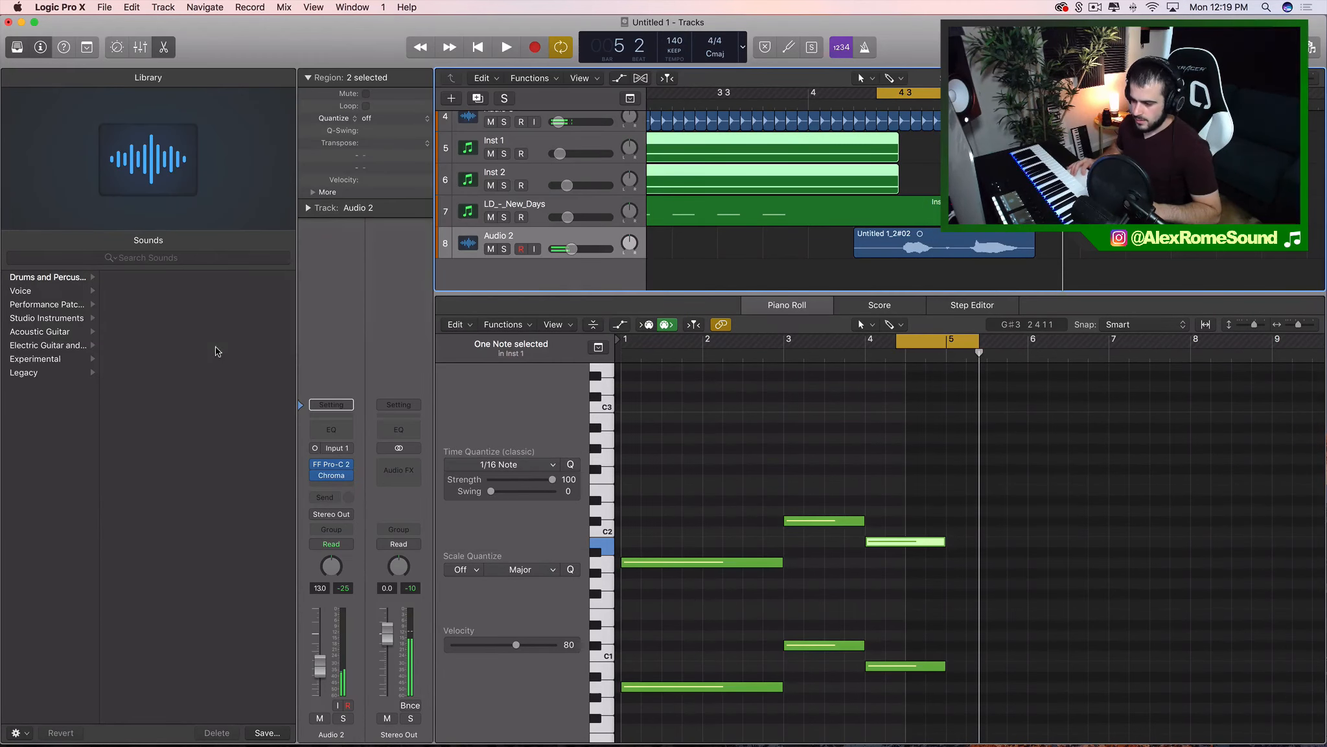
Add a Channel EQ to the vocal track with a 405 Hz low cut, -2.5 dB at 850 Hz and a +5.0 dB high shelf at 7600 Hz
click(335, 483)
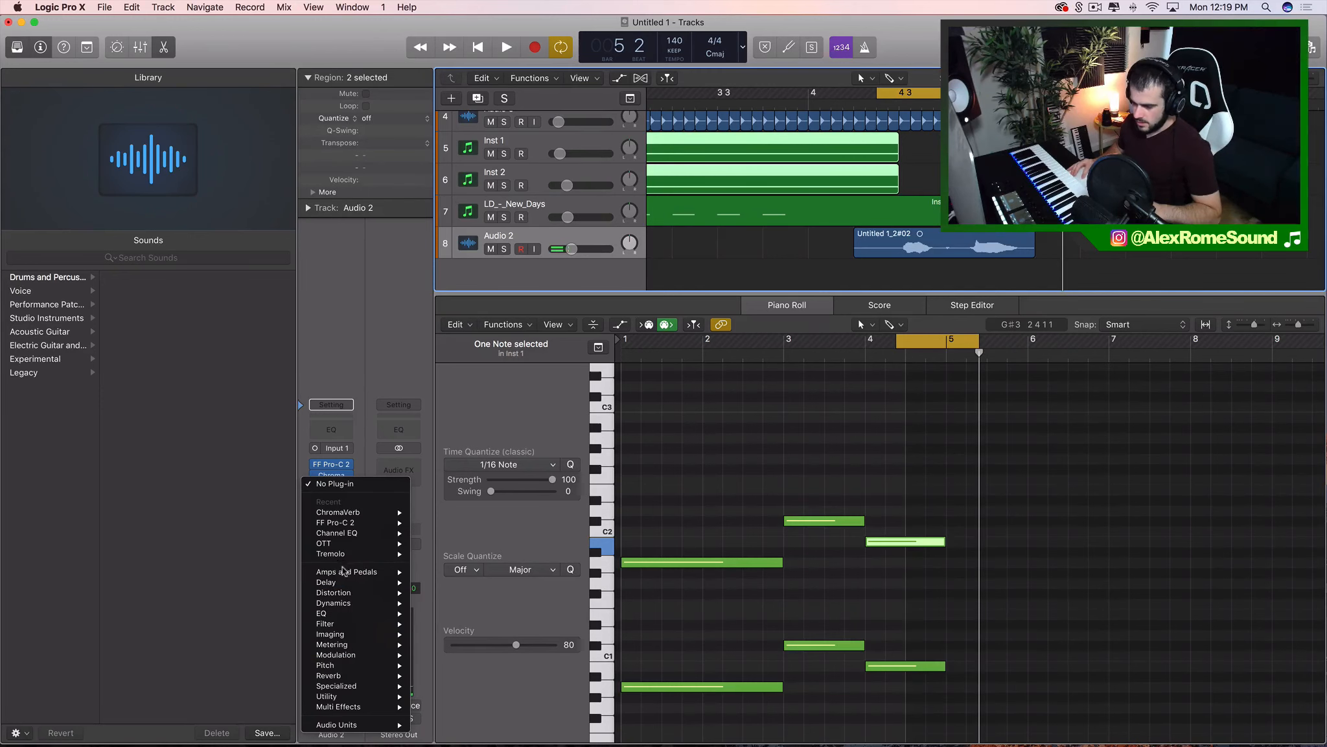
mouse_move(334, 613)
mouse_move(496, 614)
click(559, 614)
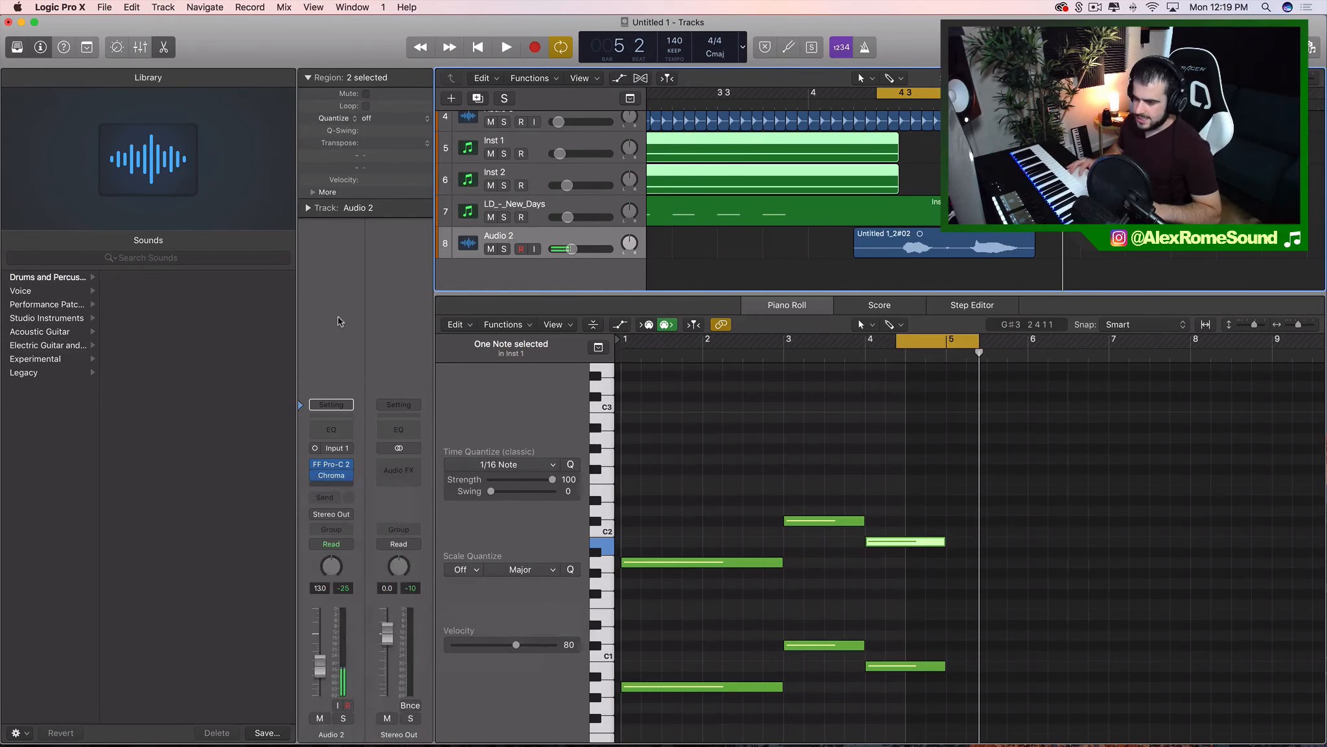
click(62, 99)
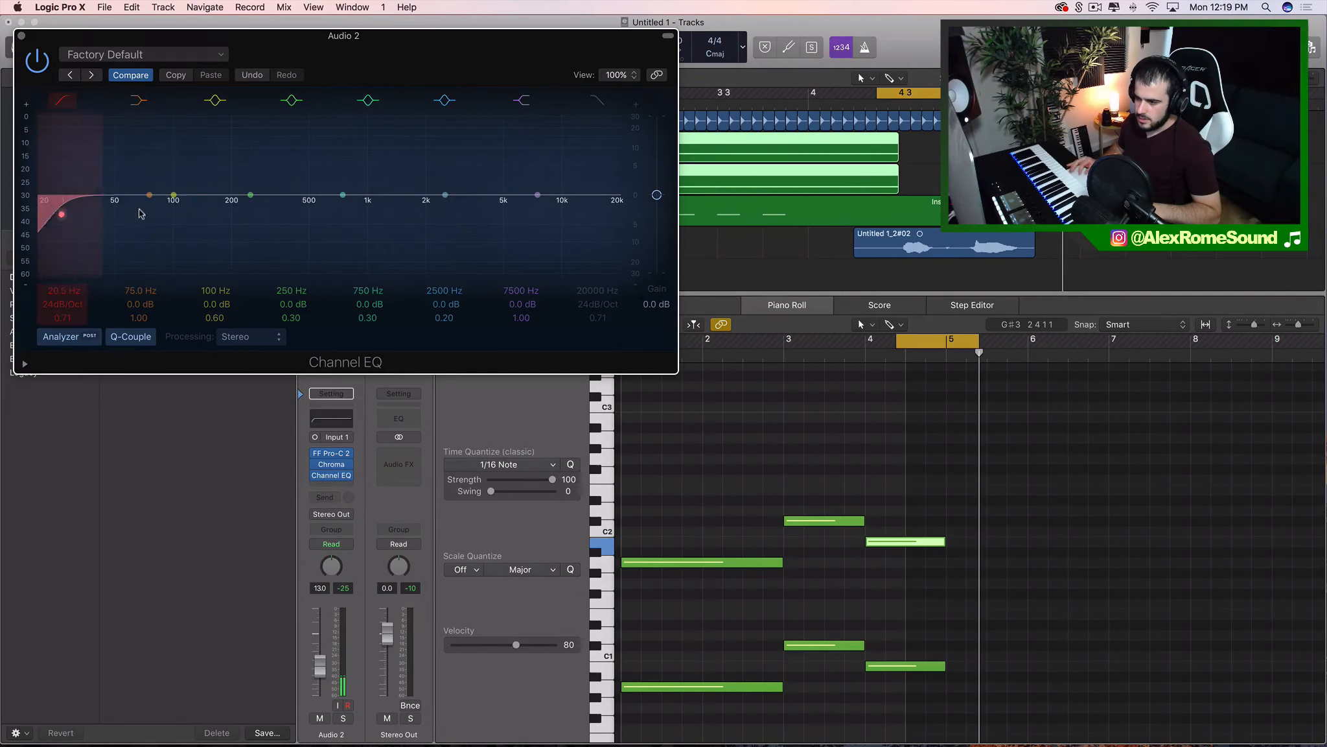
drag(139, 214, 341, 235)
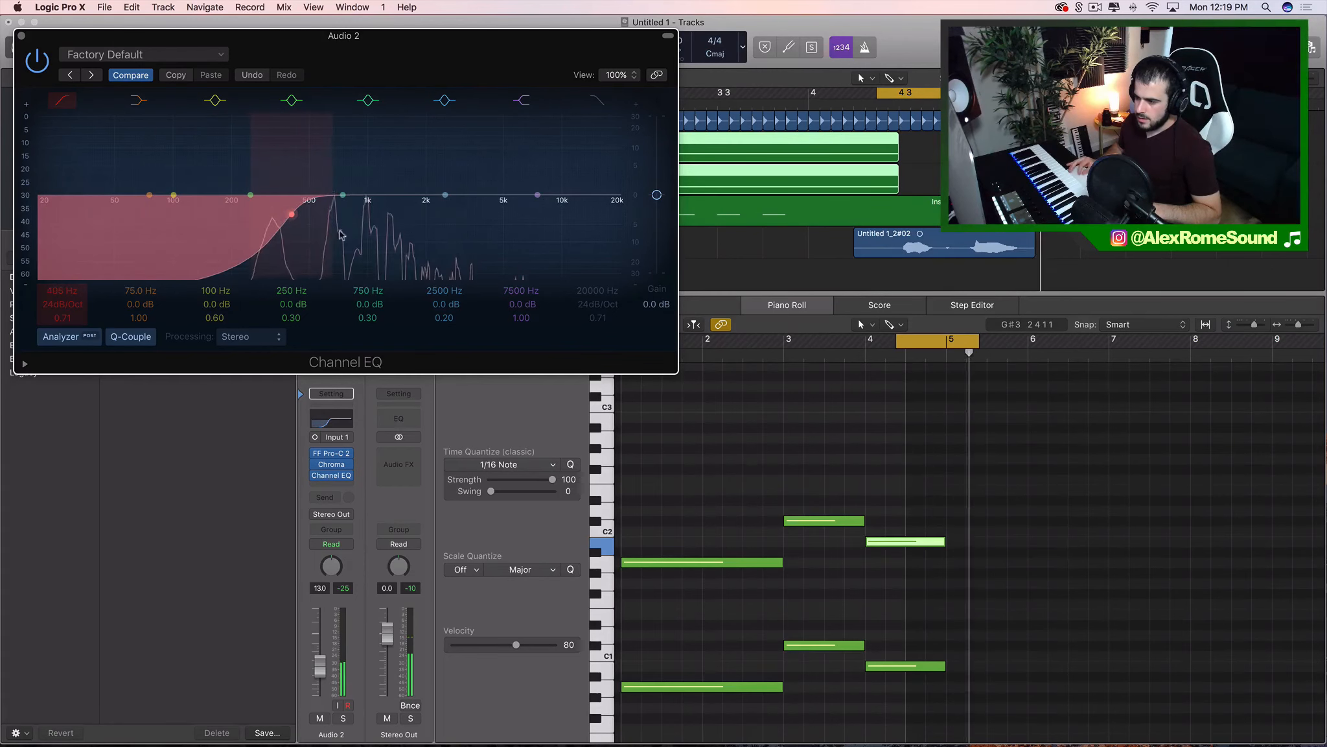
drag(446, 194, 353, 210)
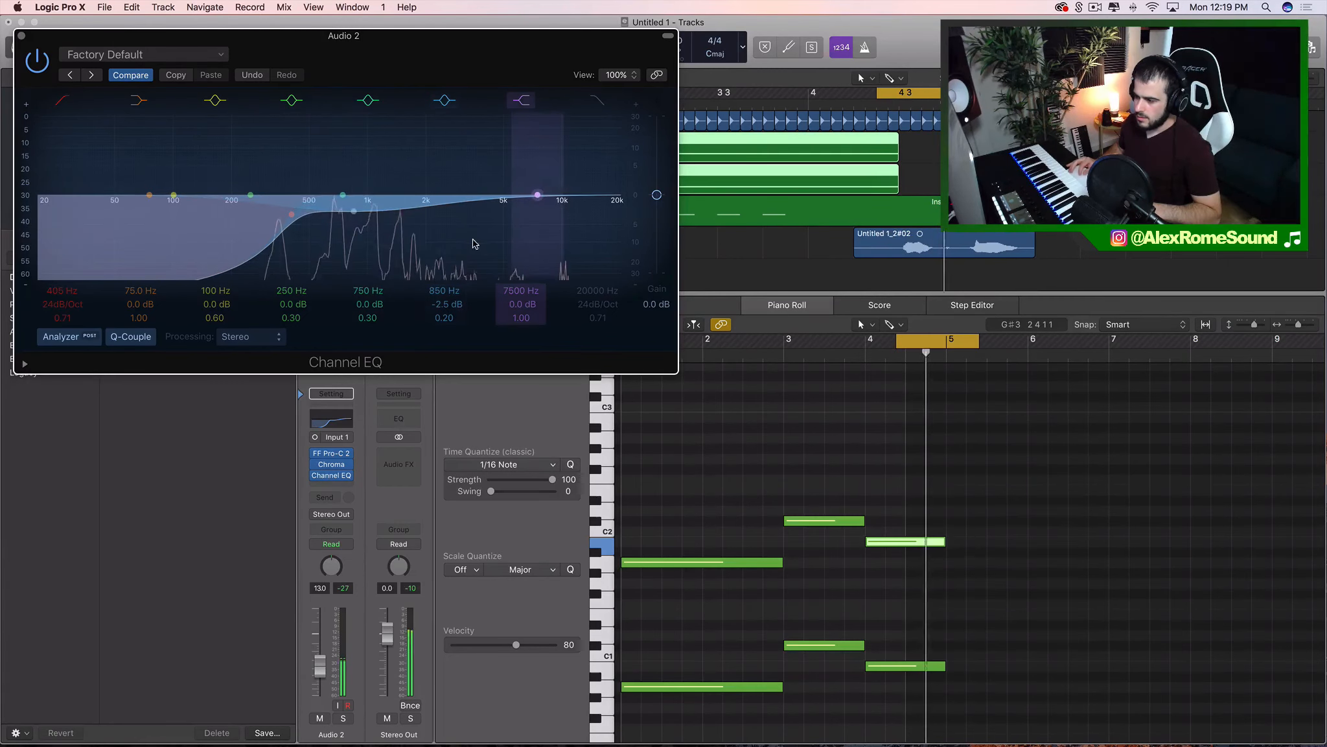
drag(538, 195, 538, 179)
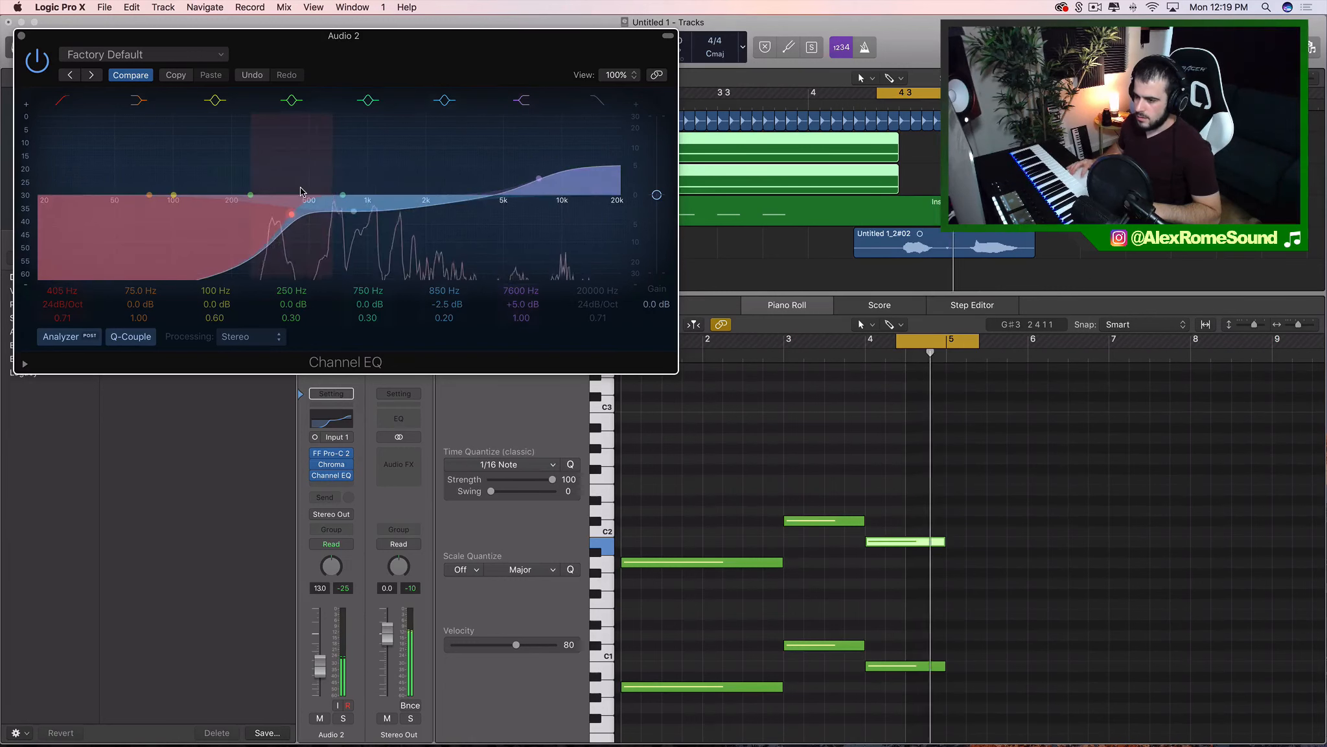
key(super+w)
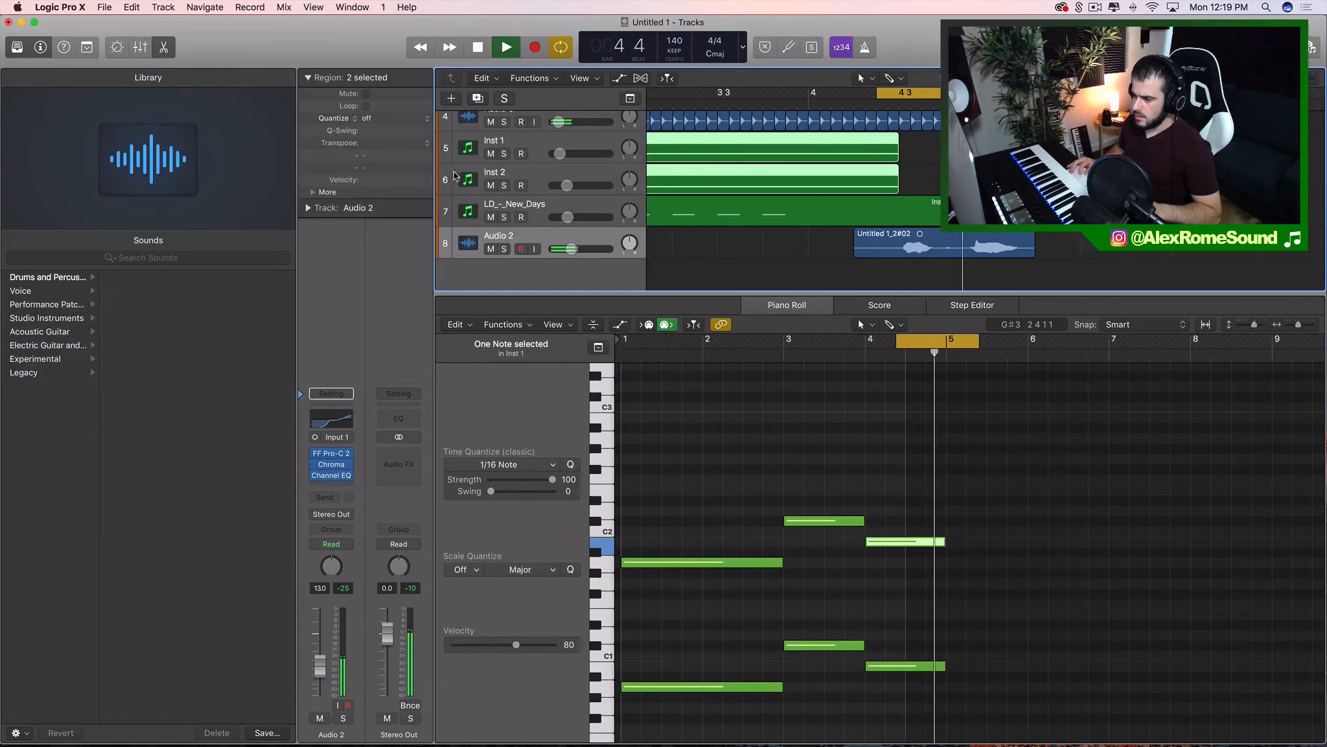
Lower the vocal track's volume to about -14.8 dB and stop playback
drag(580, 253, 564, 251)
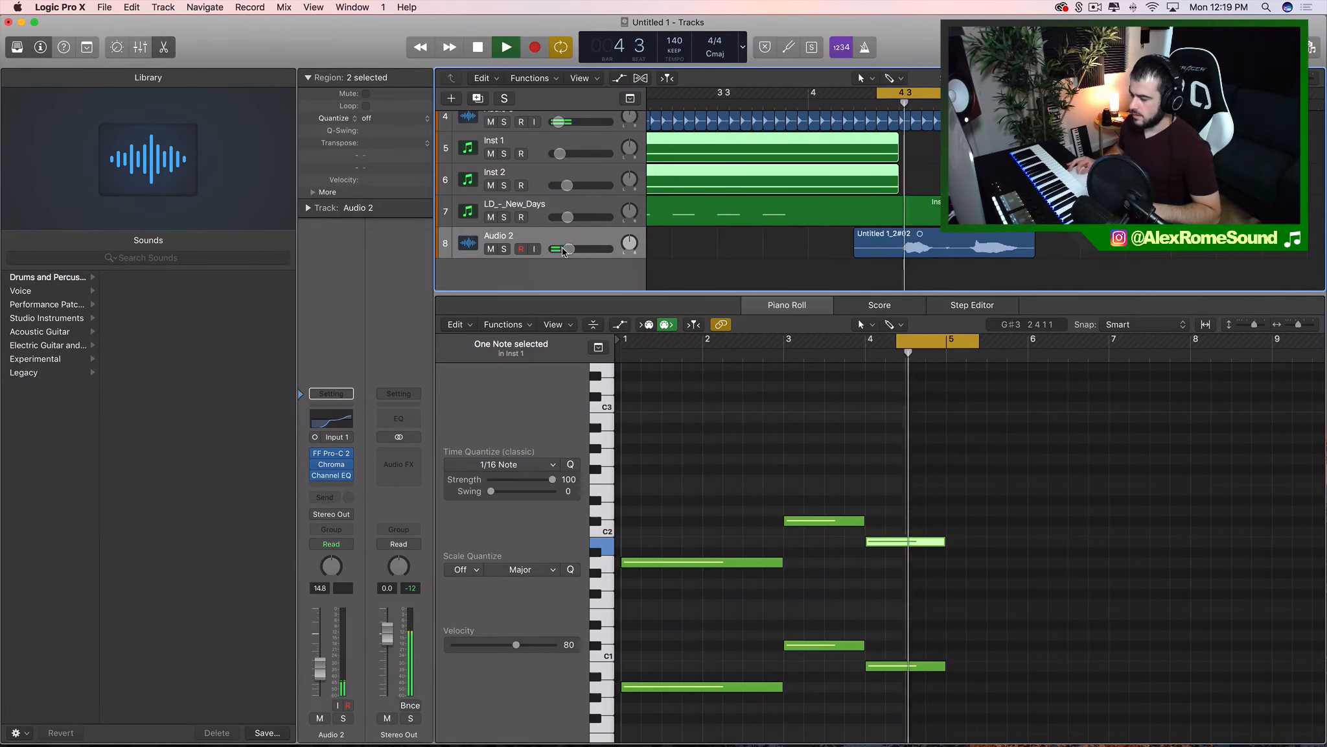
key(space)
Turn off the cycle range, then select all drum, synth, bass and lead regions and repeat them from bar 5
scroll(844, 195, down, 5)
scroll(844, 181, up, 2)
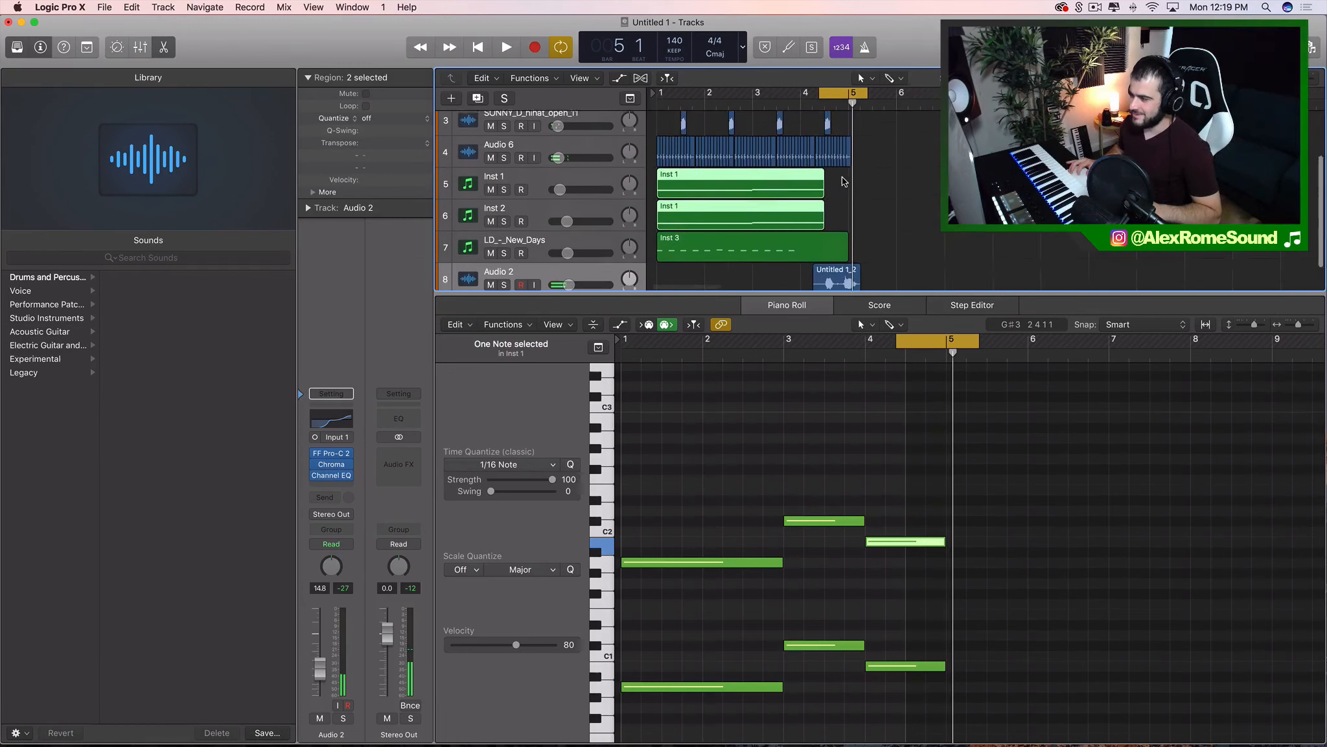
scroll(844, 181, up, 1)
click(842, 92)
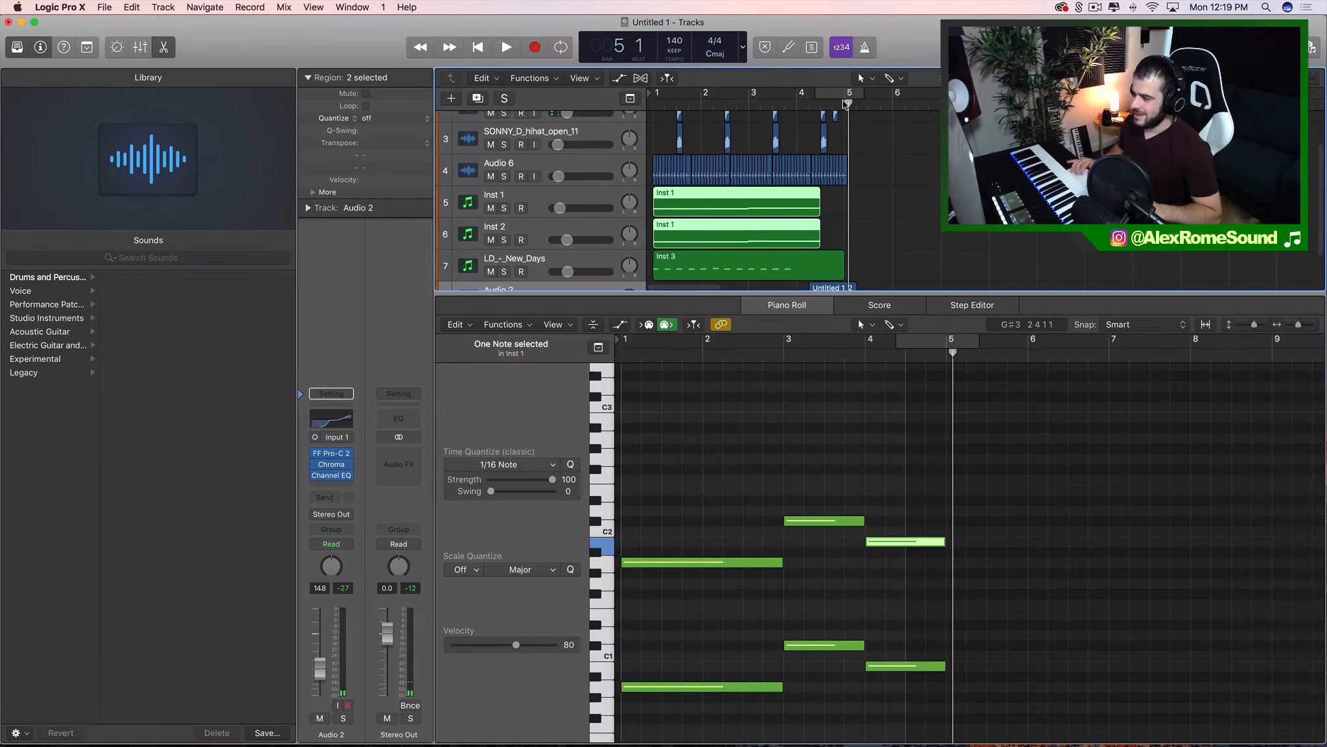
scroll(815, 263, down, 4)
scroll(843, 272, up, 4)
drag(879, 278, 393, 5)
key(super+r)
scroll(859, 230, down, 3)
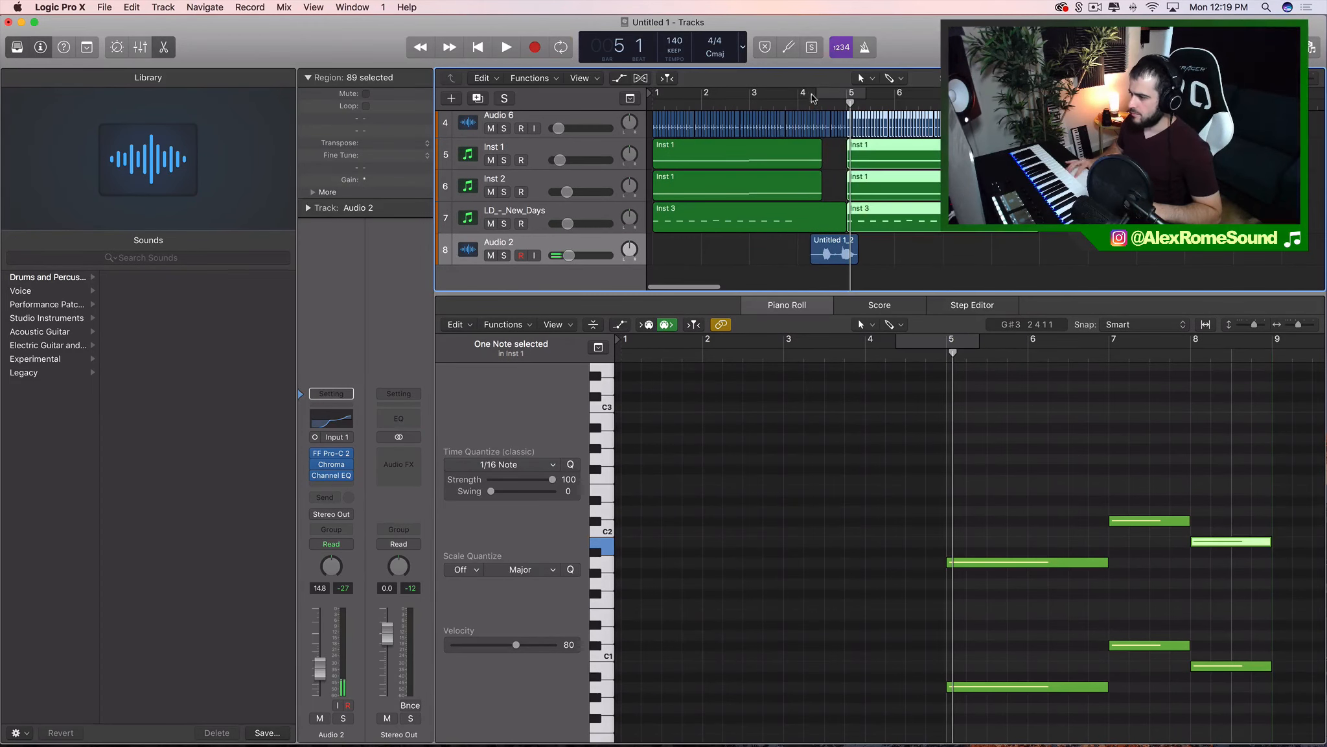
Turn on a cycle range starting at bar 4, play the transition into the repeated section and deselect the regions
key(c)
key(space)
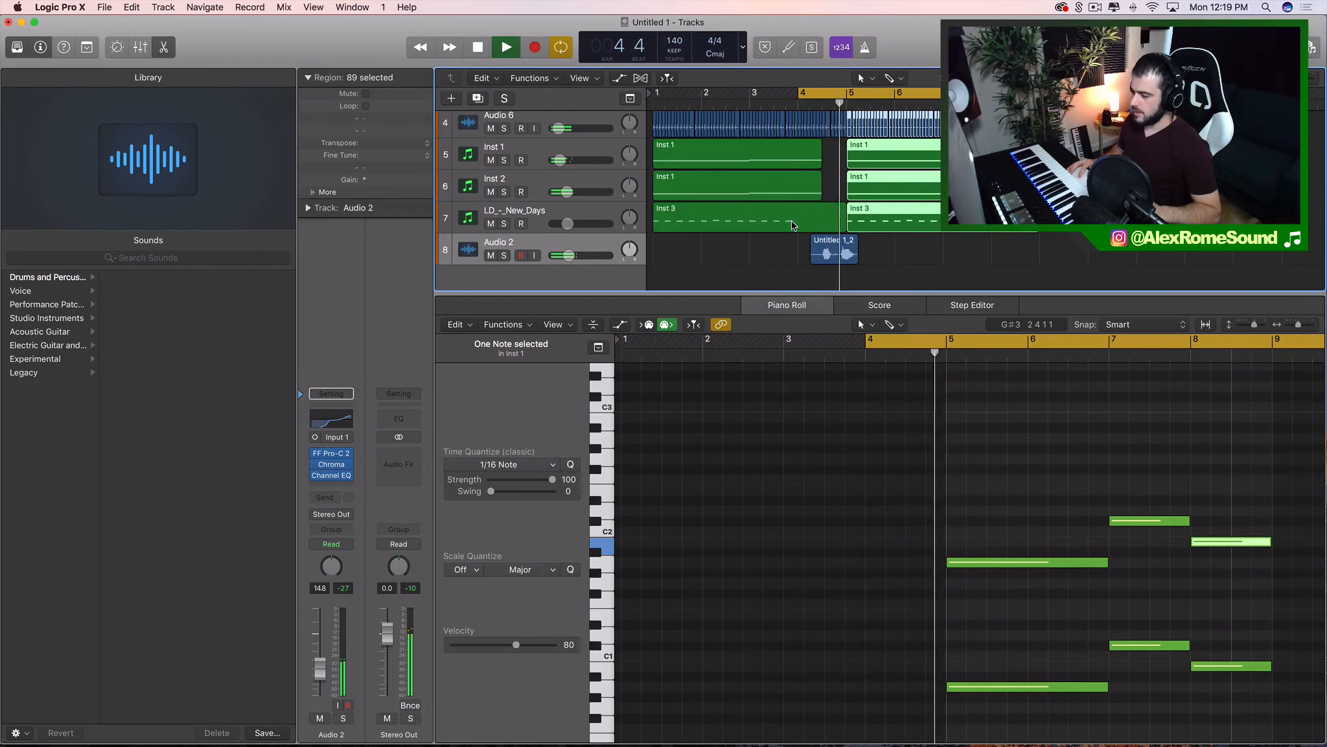
scroll(856, 225, right, 2)
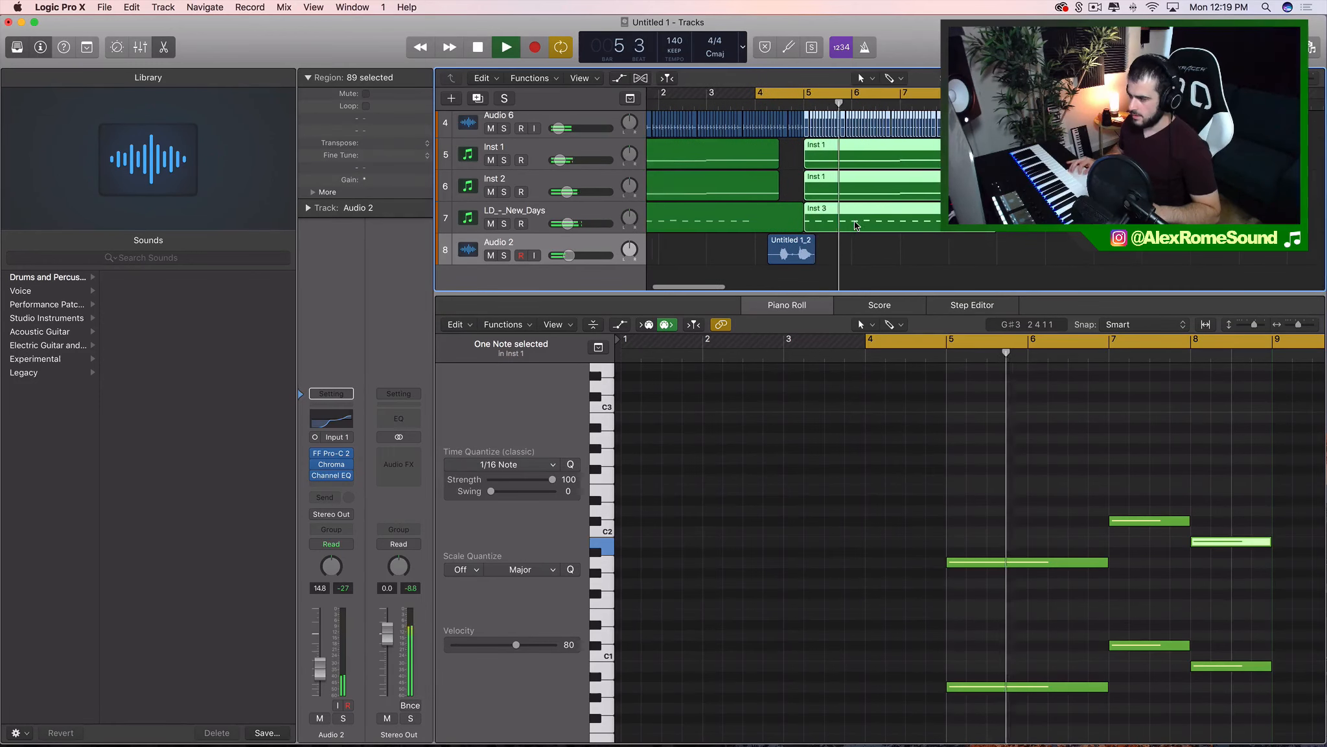
click(924, 262)
Solo the LD_-_New_Days lead track and add a stereo ValhallaVintageVerb to it with the mix set to 16.4%
click(530, 211)
key(space)
click(506, 224)
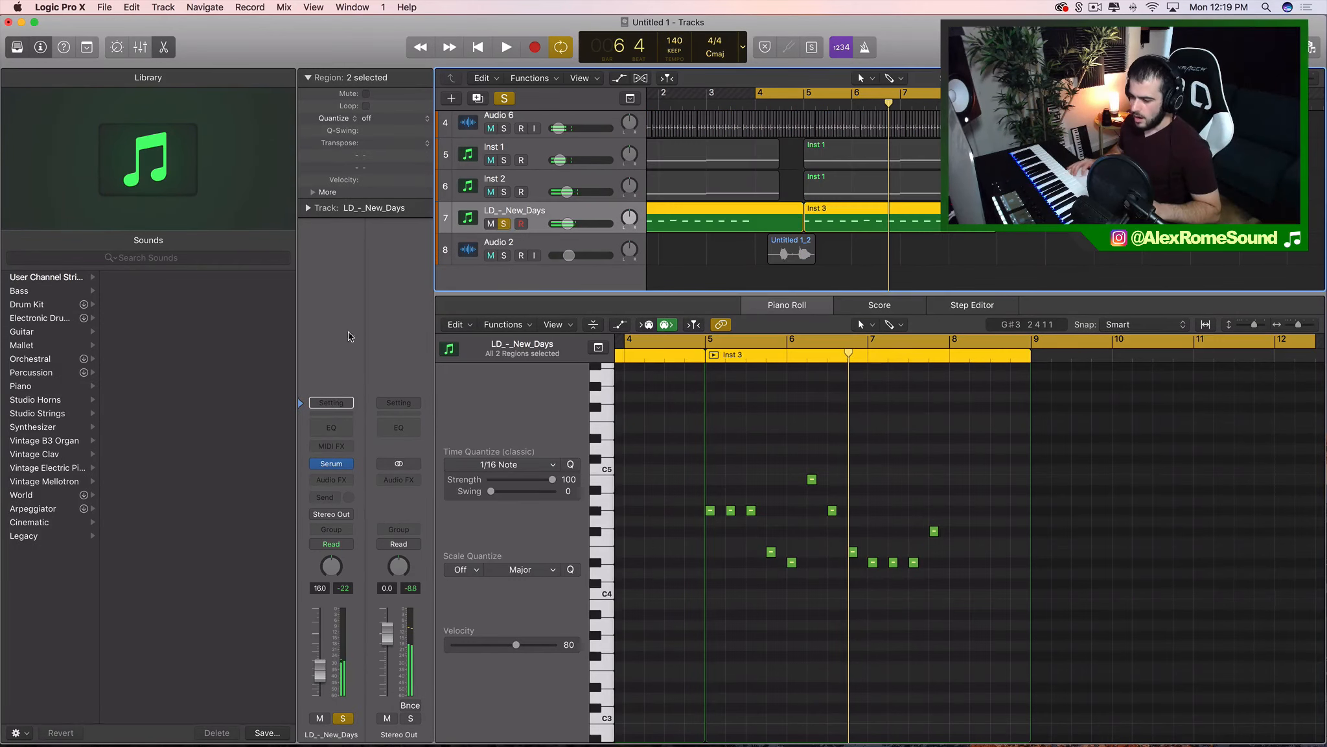
click(333, 481)
mouse_move(376, 714)
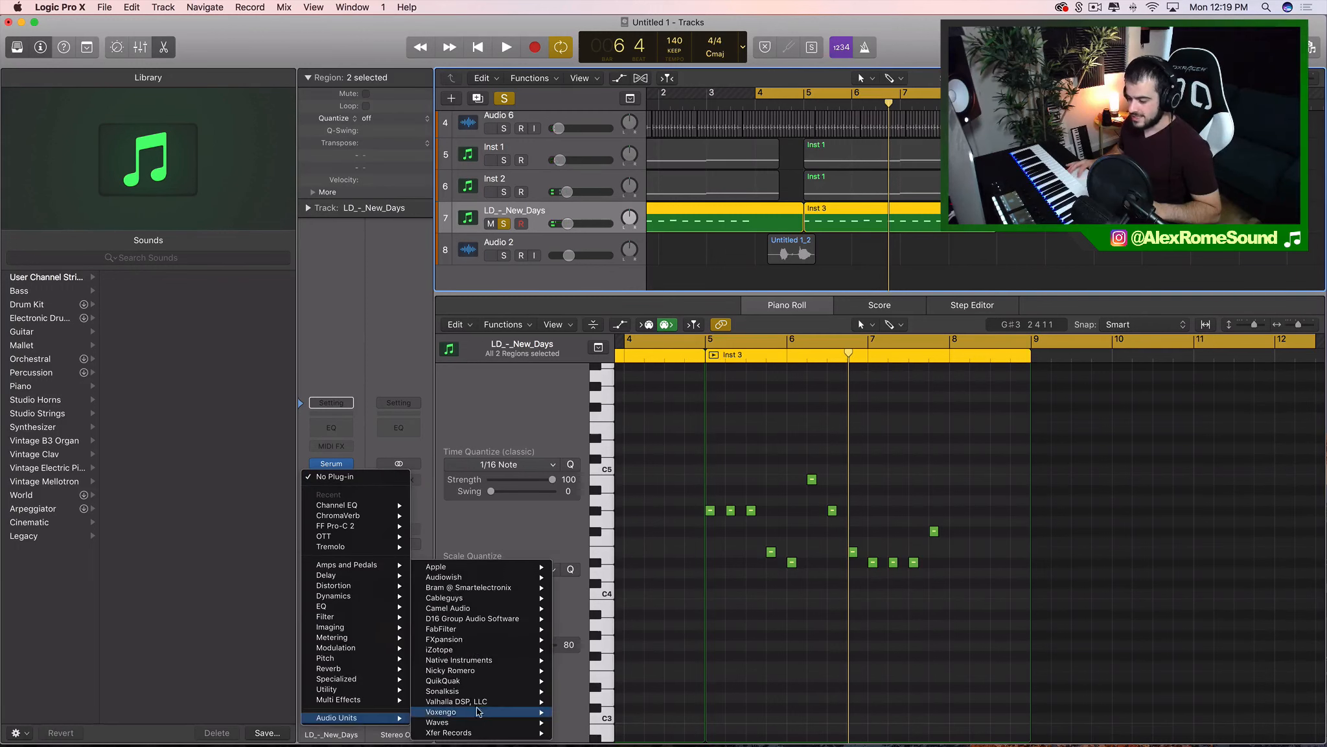
mouse_move(529, 703)
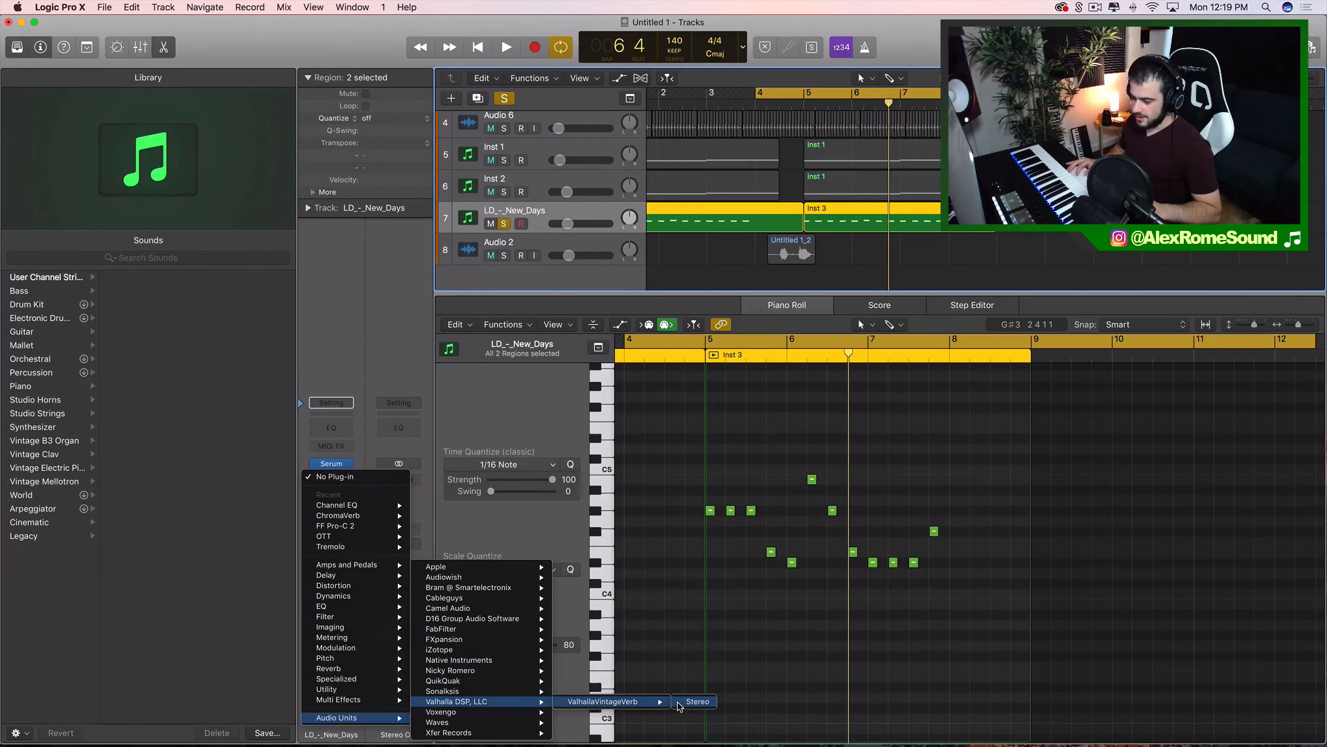
click(699, 703)
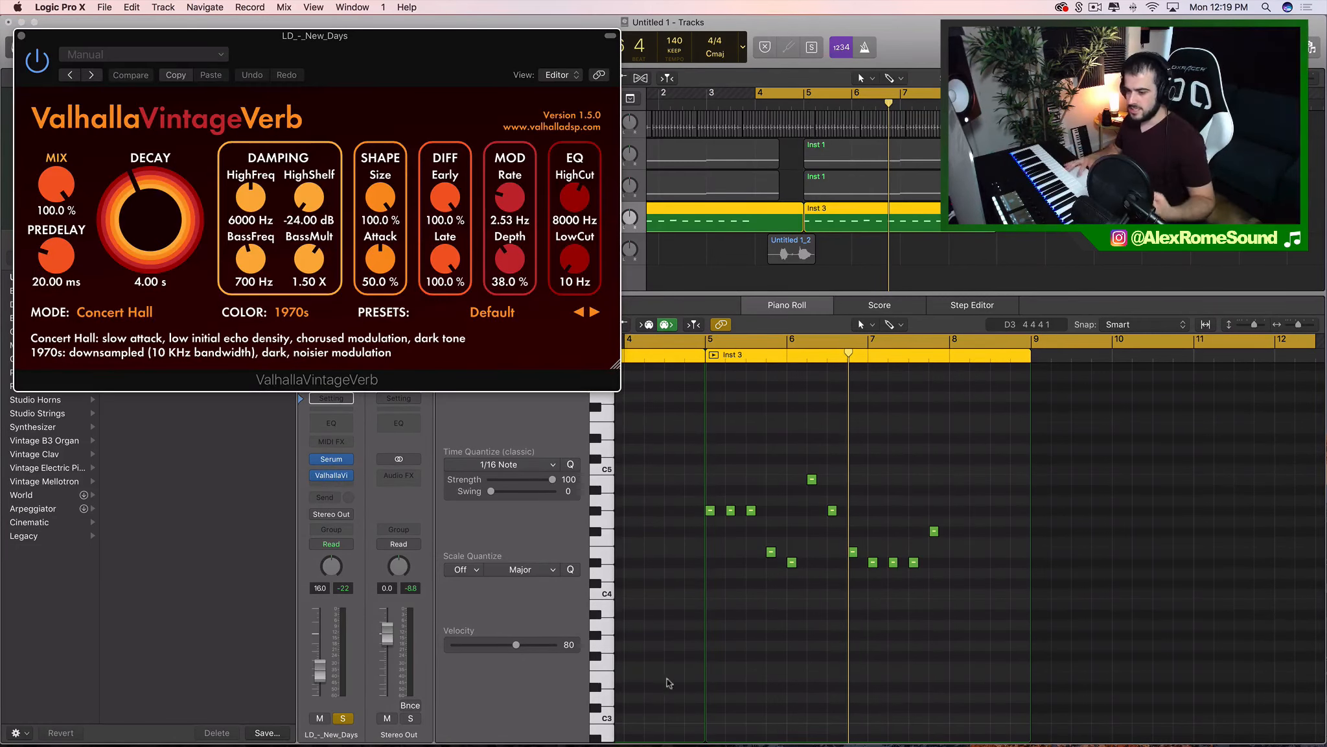
drag(61, 206, 65, 317)
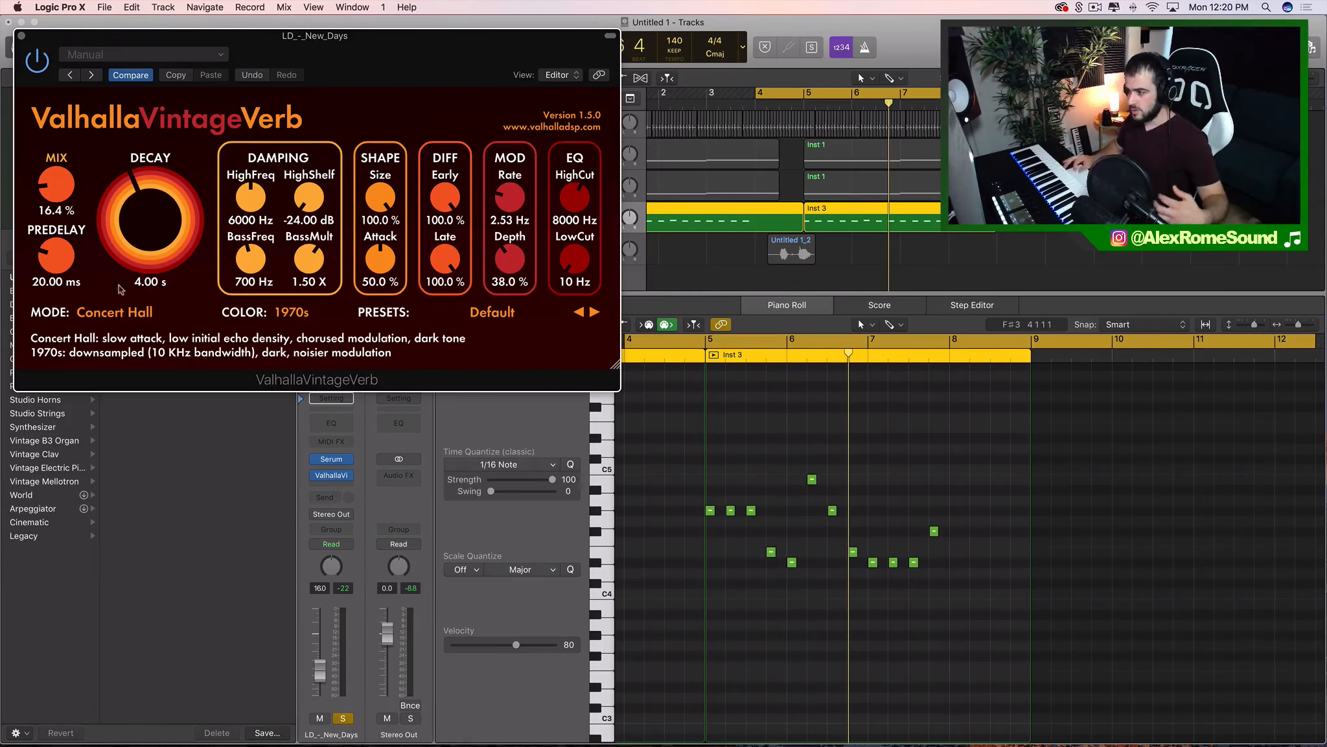
Play the soloed lead's repeated region, raise the ValhallaVintageVerb mix slightly and close the reverb
click(906, 211)
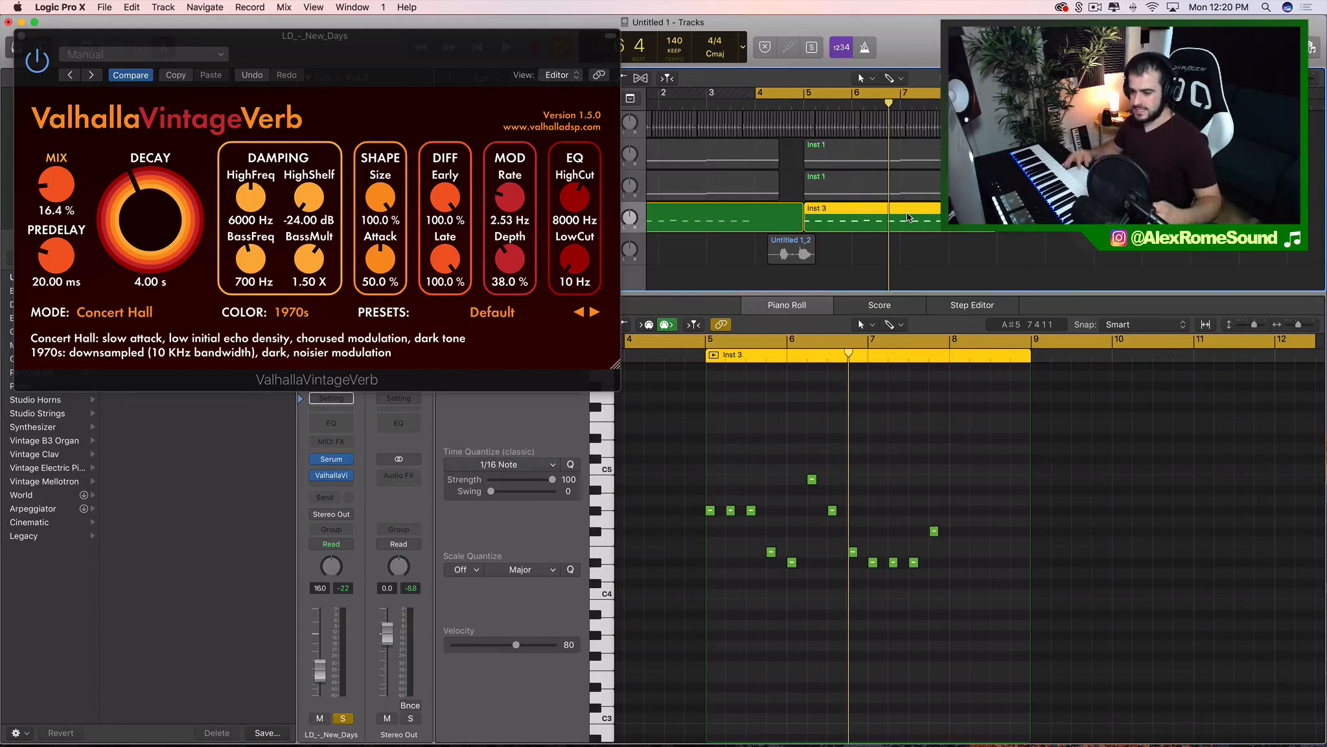
key(space)
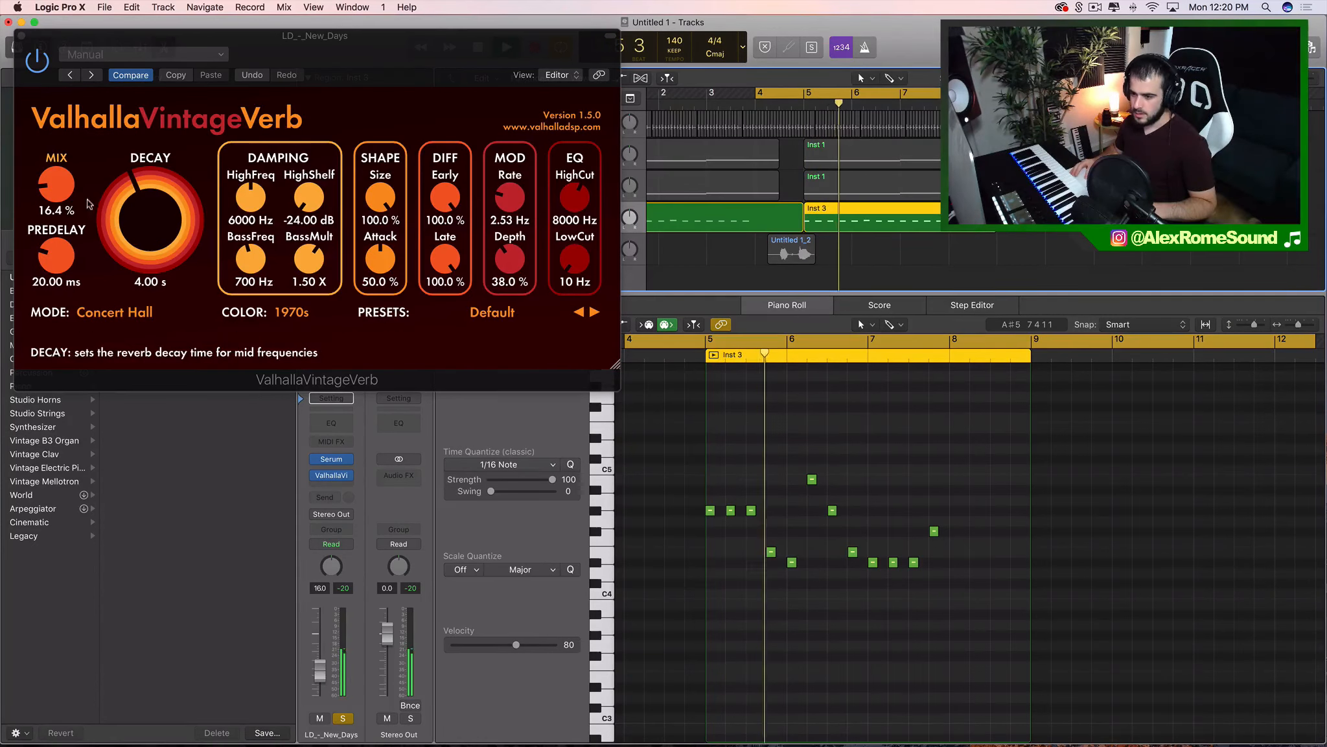
drag(64, 193, 63, 187)
click(21, 34)
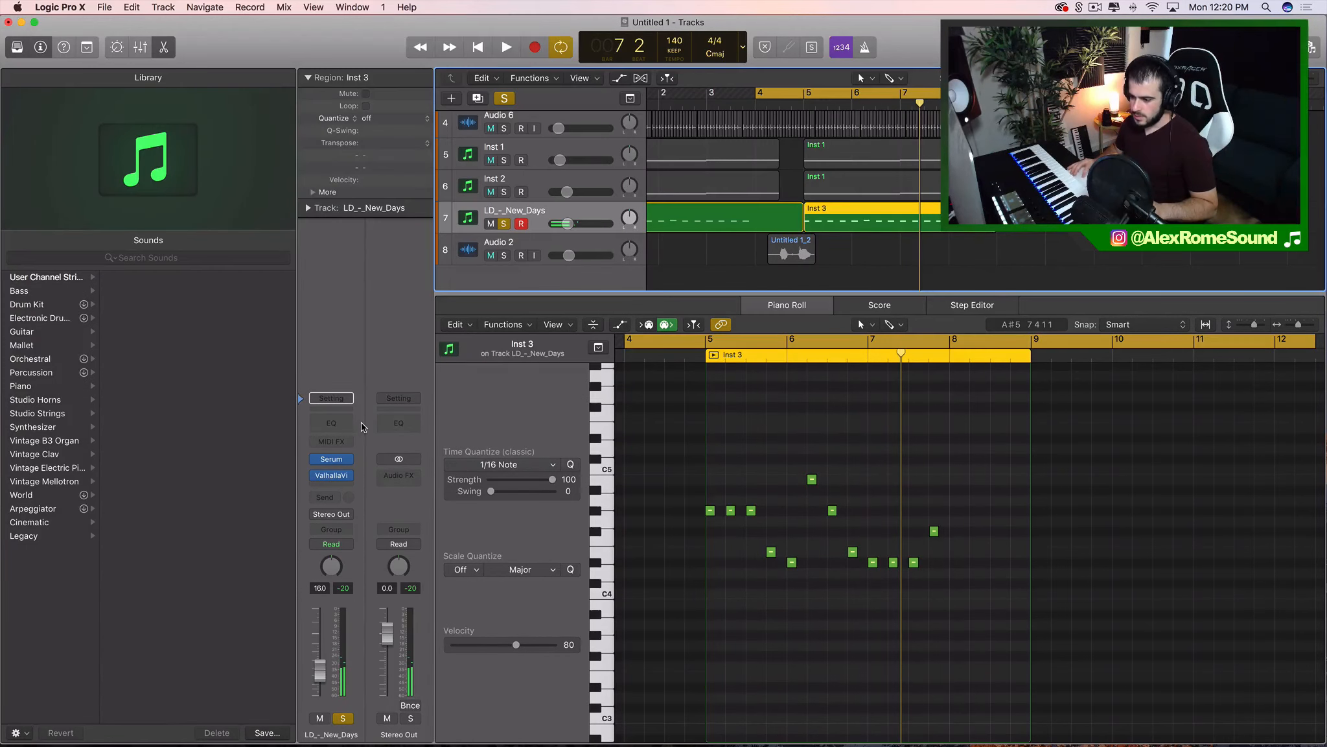
Add a Channel EQ to the lead with a -10 dB high shelf at 11600 Hz and a 24 dB/Oct low cut at 345 Hz
click(334, 423)
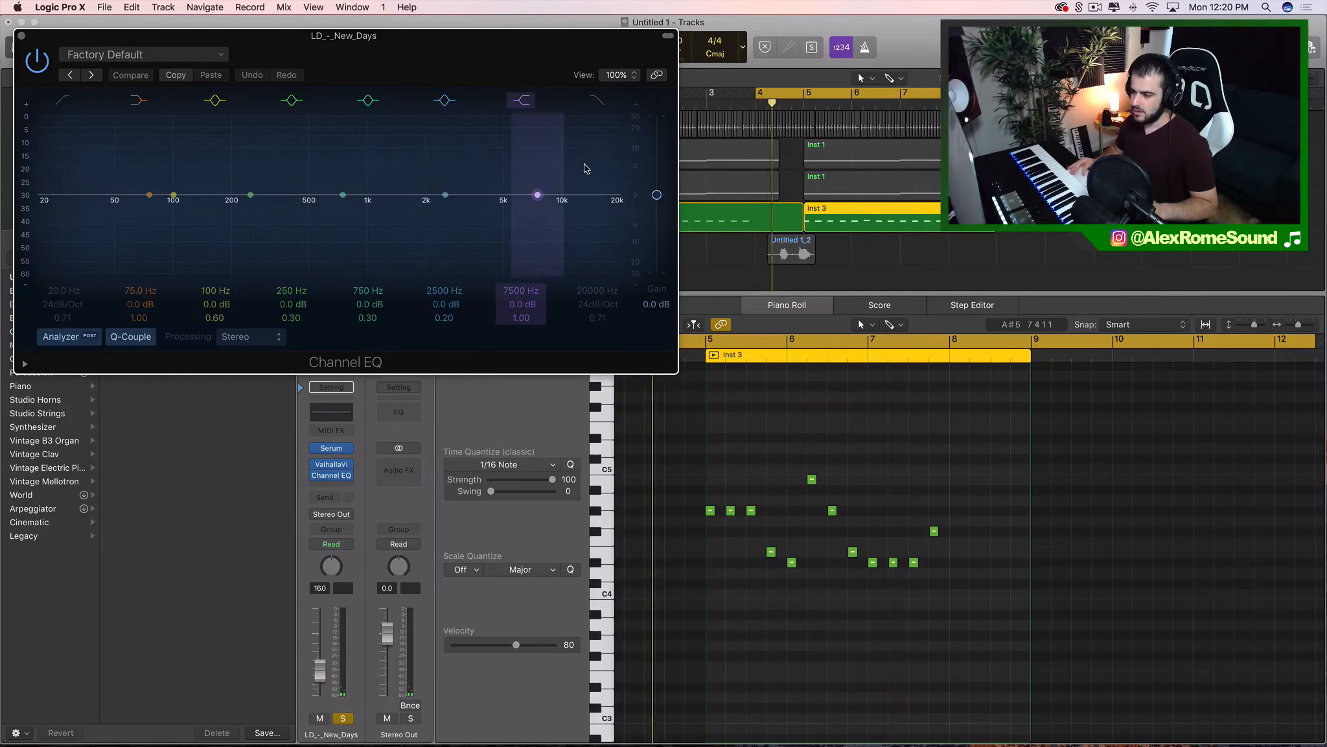
drag(564, 205, 609, 245)
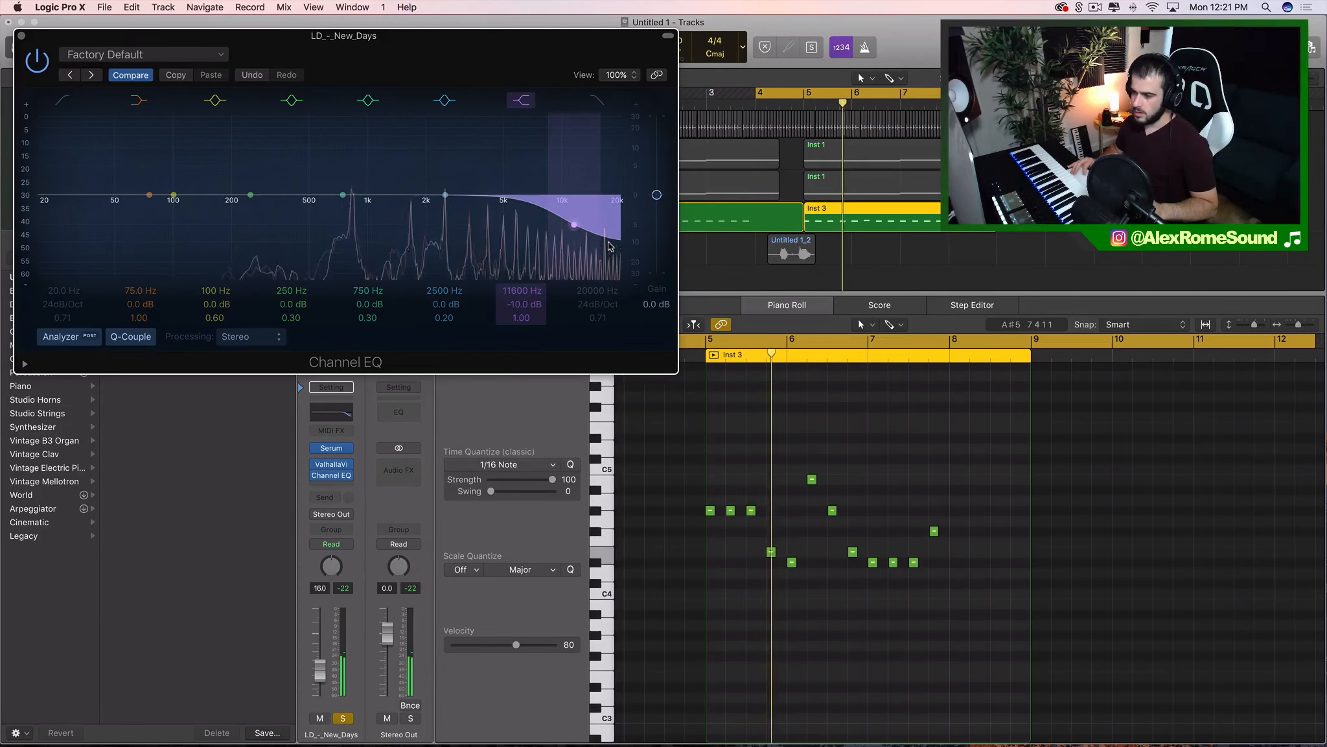
click(61, 102)
drag(77, 217, 324, 238)
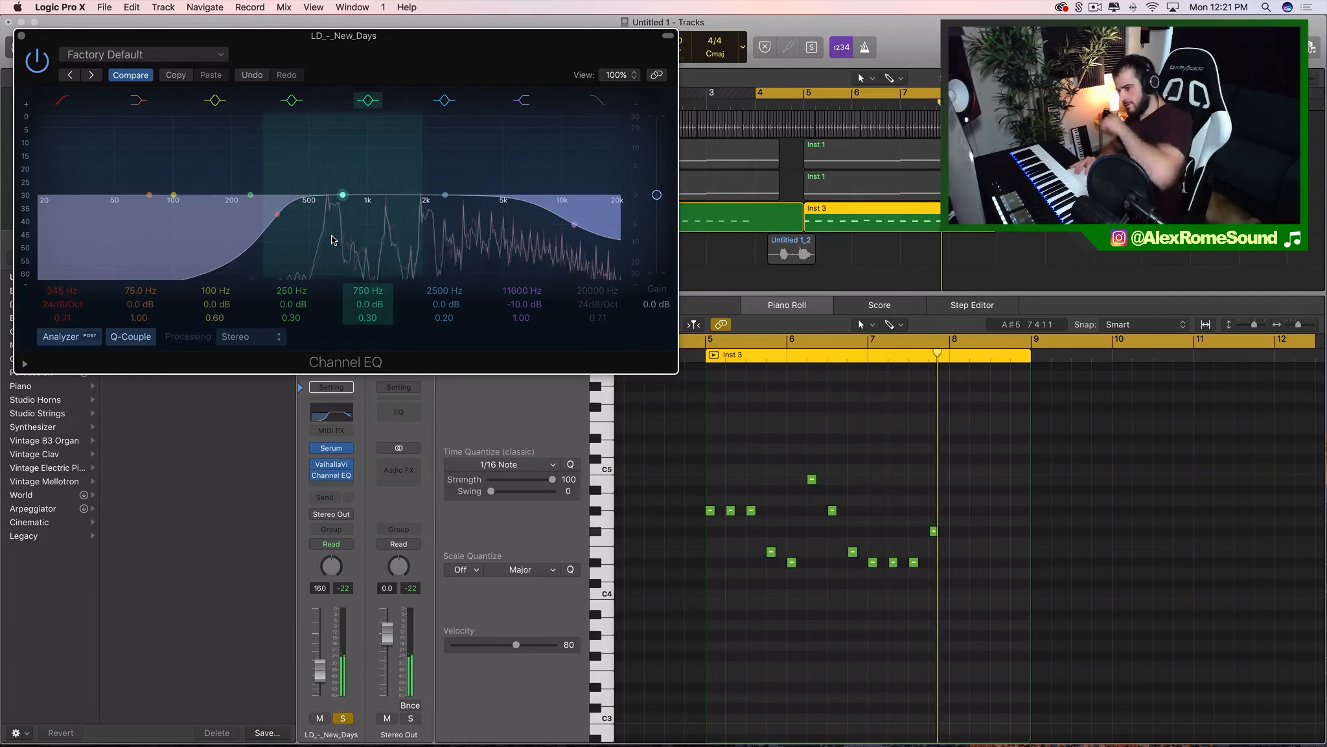
key(super+w)
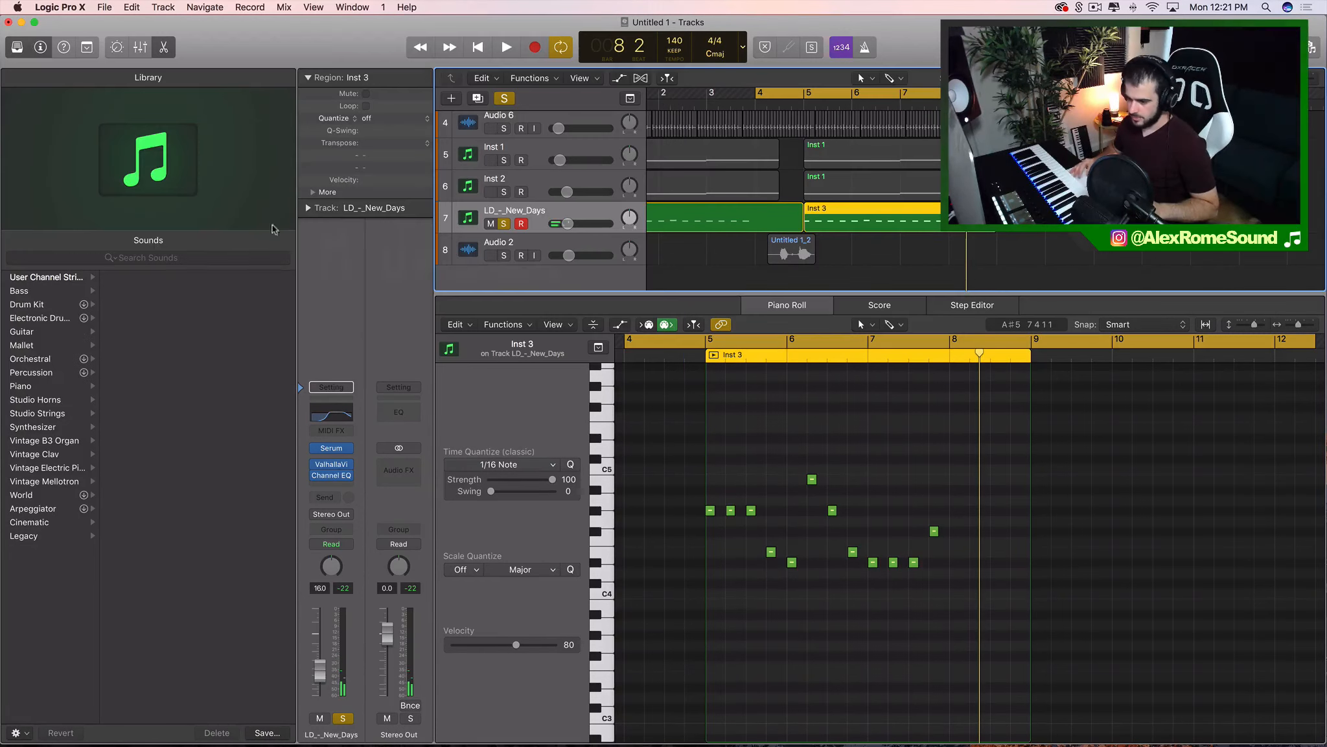
Add a stereo Xfer Records OTT after the lead's Channel EQ and place its window over the arrangement
click(333, 486)
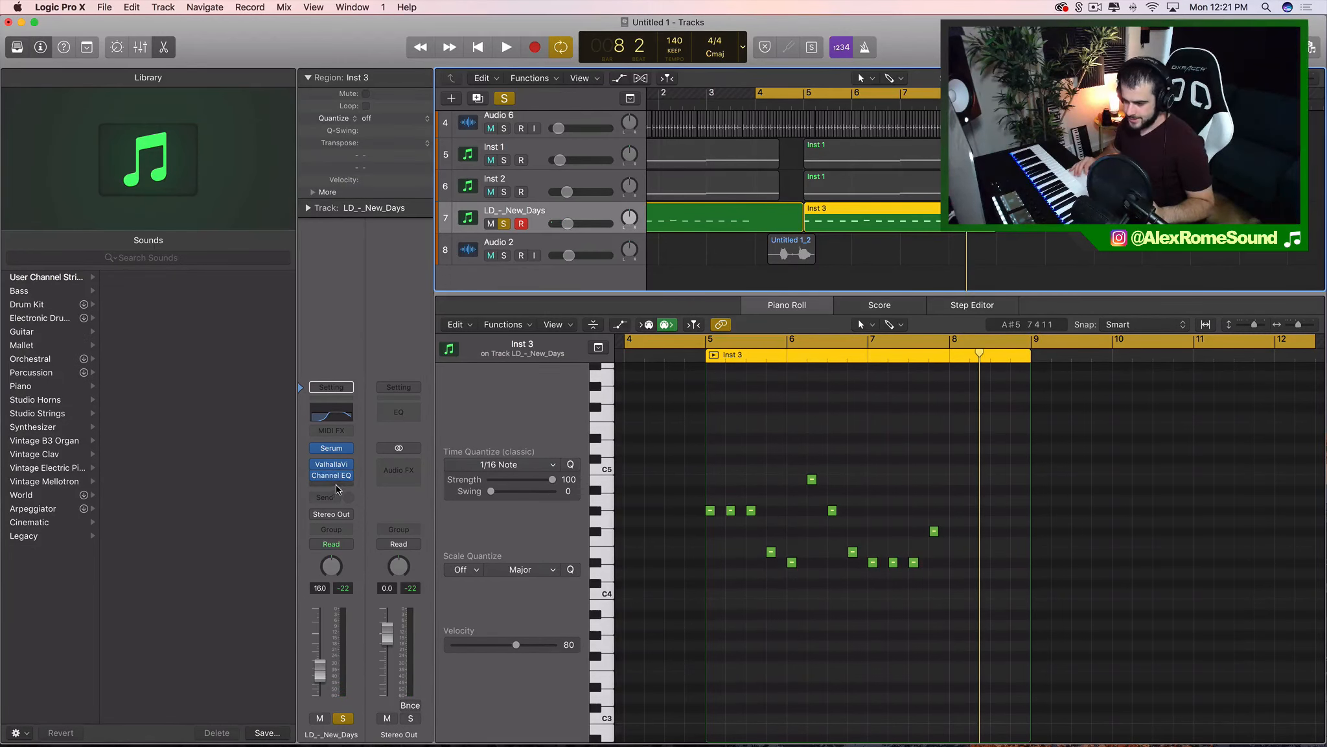
mouse_move(342, 725)
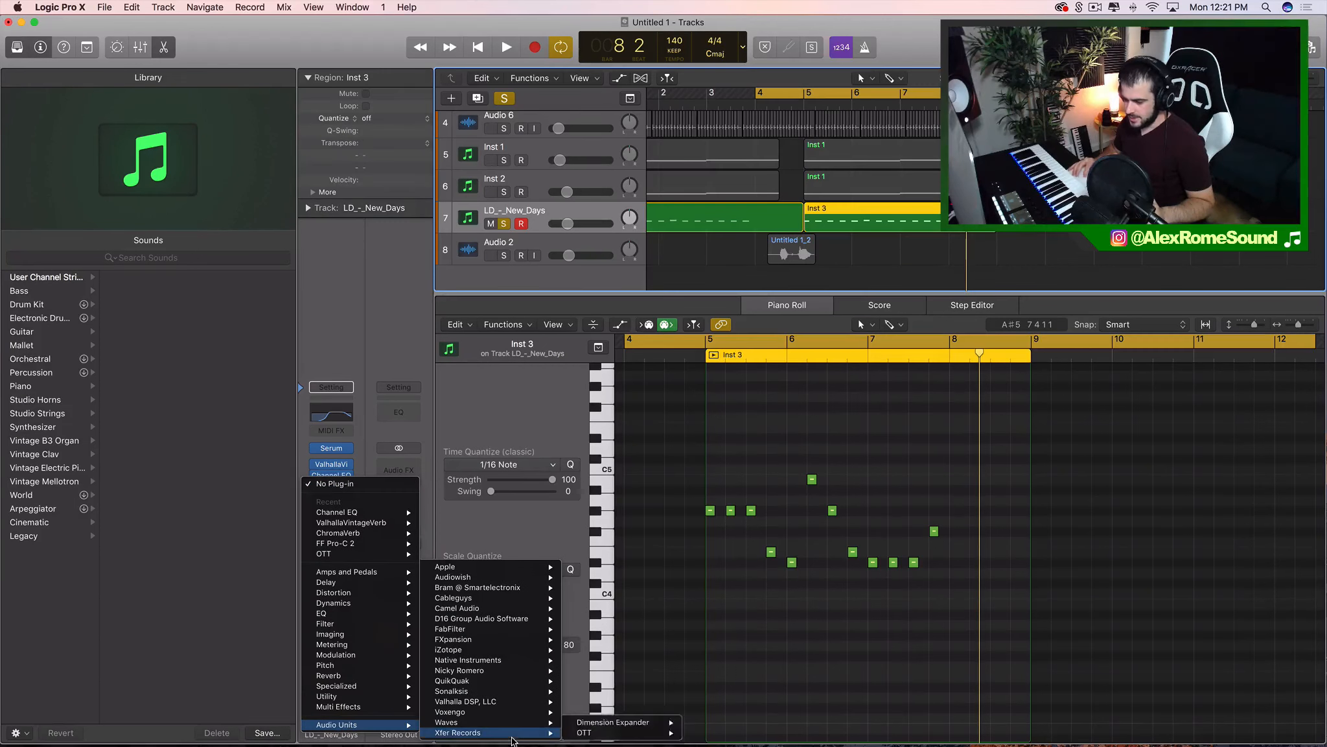
mouse_move(519, 732)
mouse_move(603, 734)
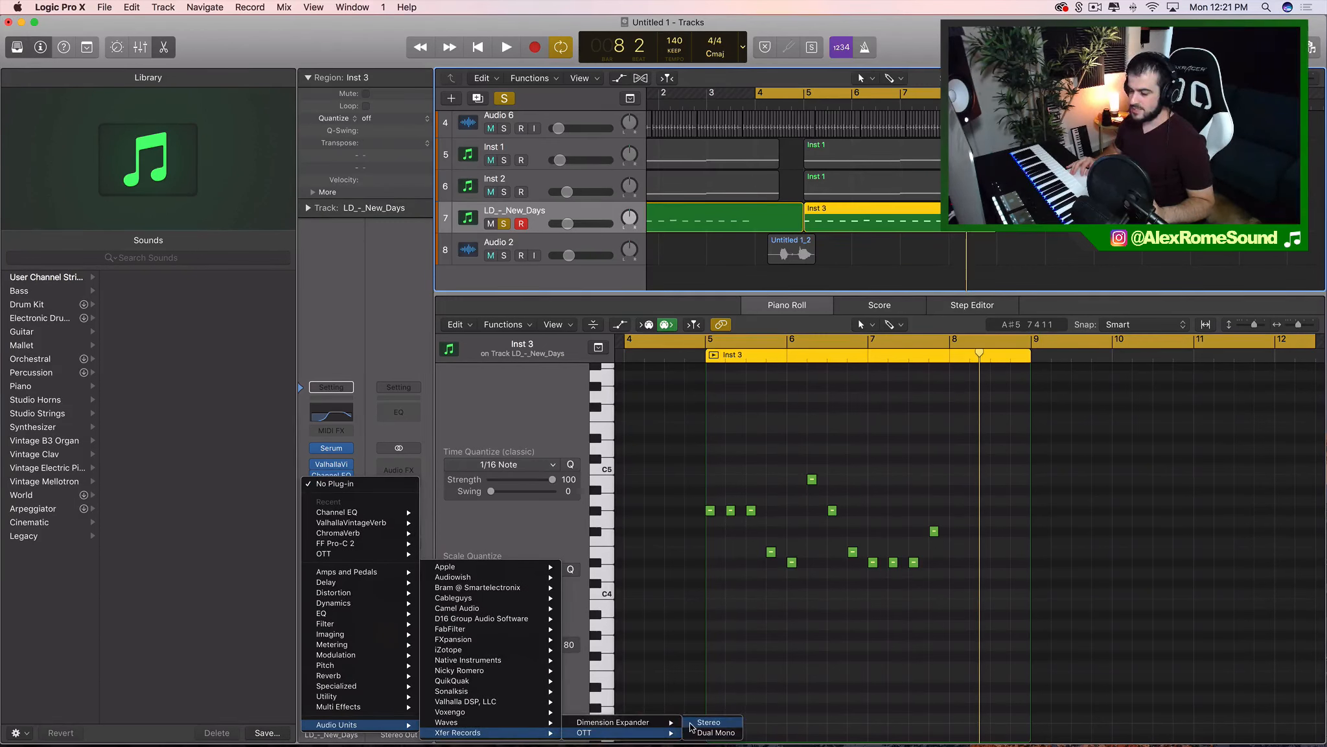
click(691, 729)
drag(107, 38, 797, 138)
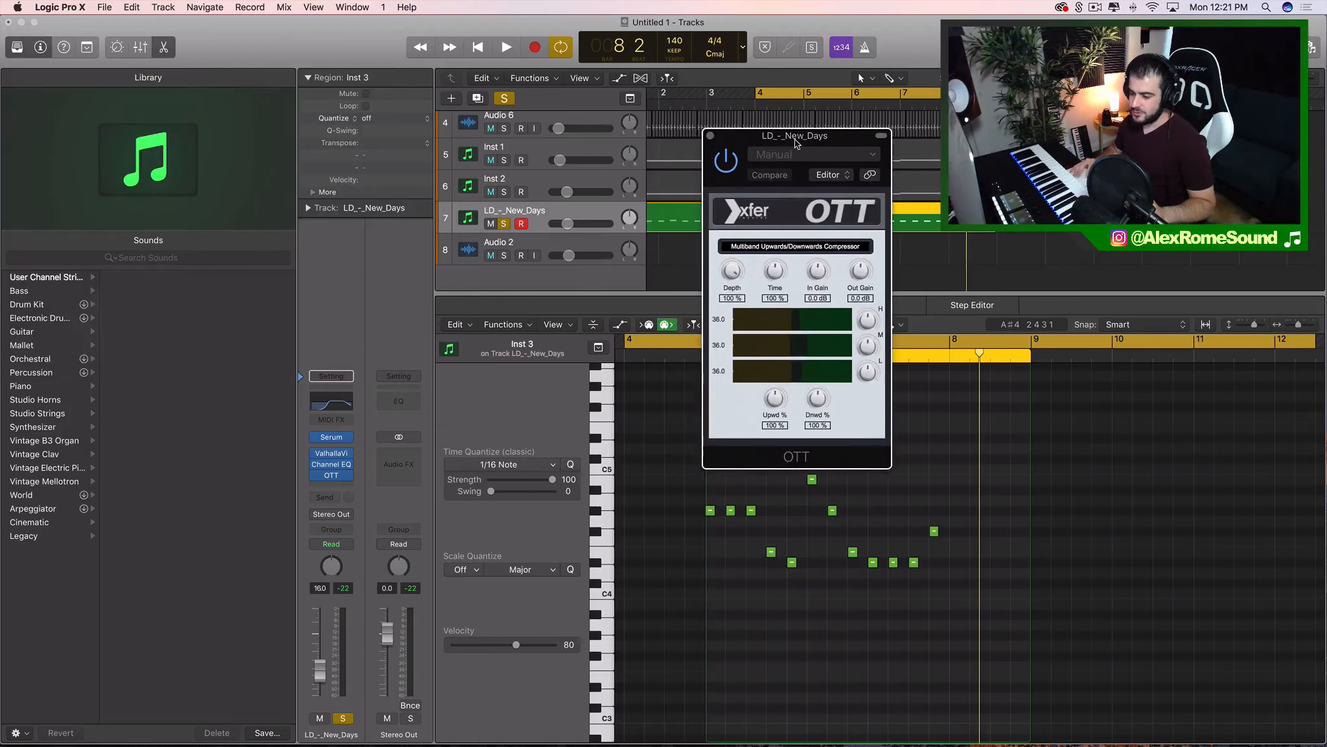
Enable the delay effect in the lead's Serum, set it to ping-pong and lower its mix to 24% during playback
click(339, 441)
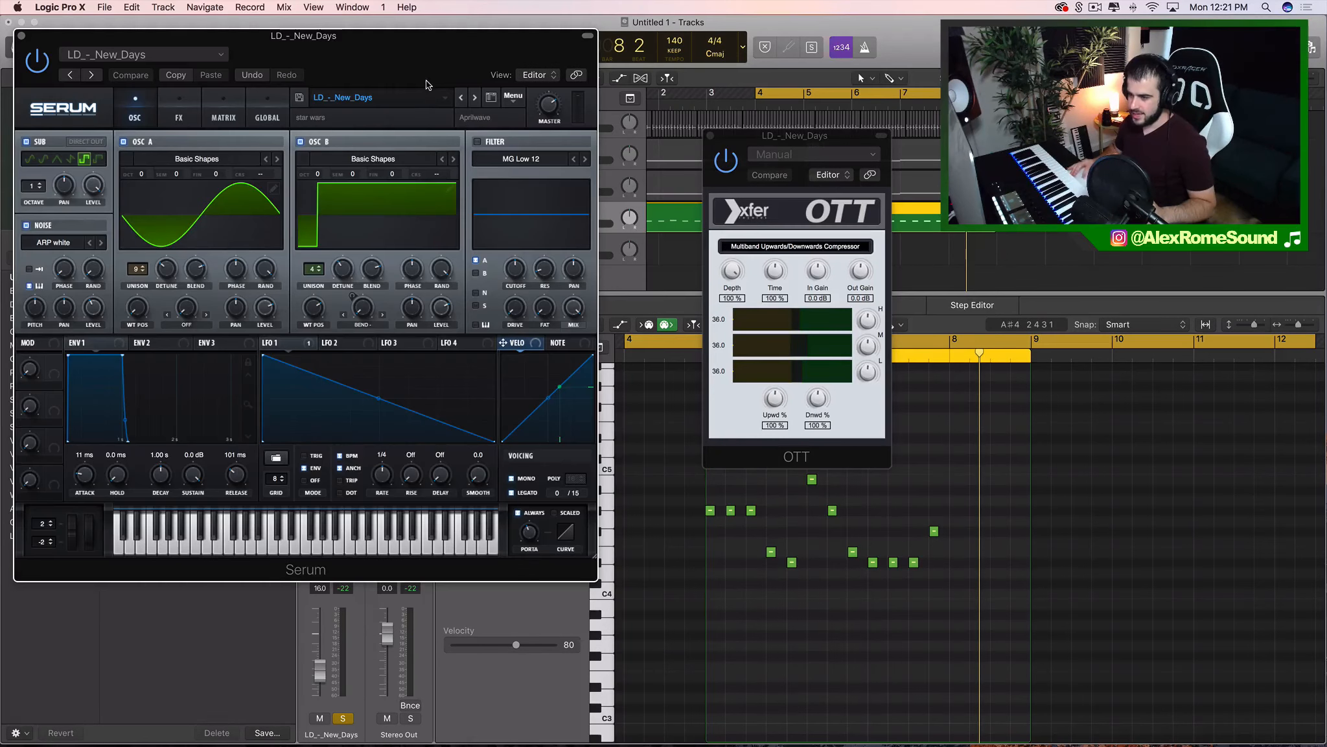
click(181, 115)
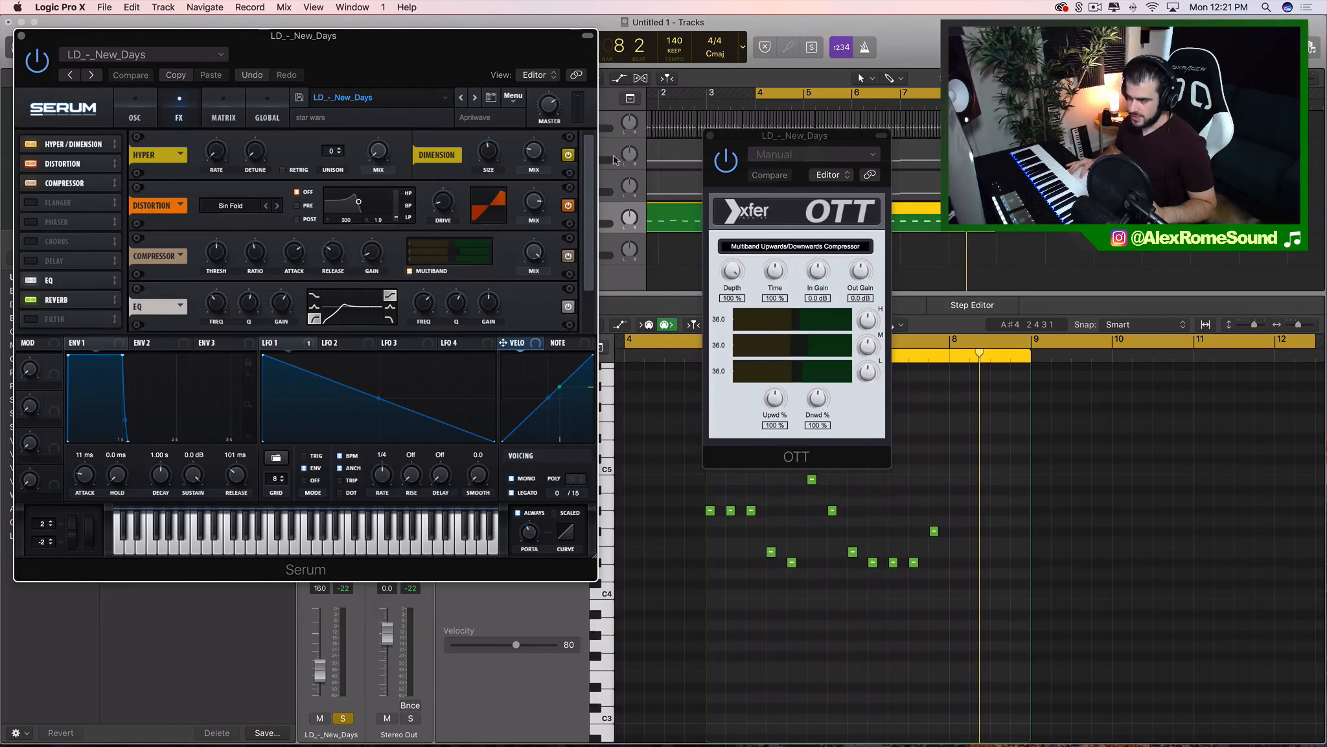
drag(589, 166, 590, 259)
click(31, 262)
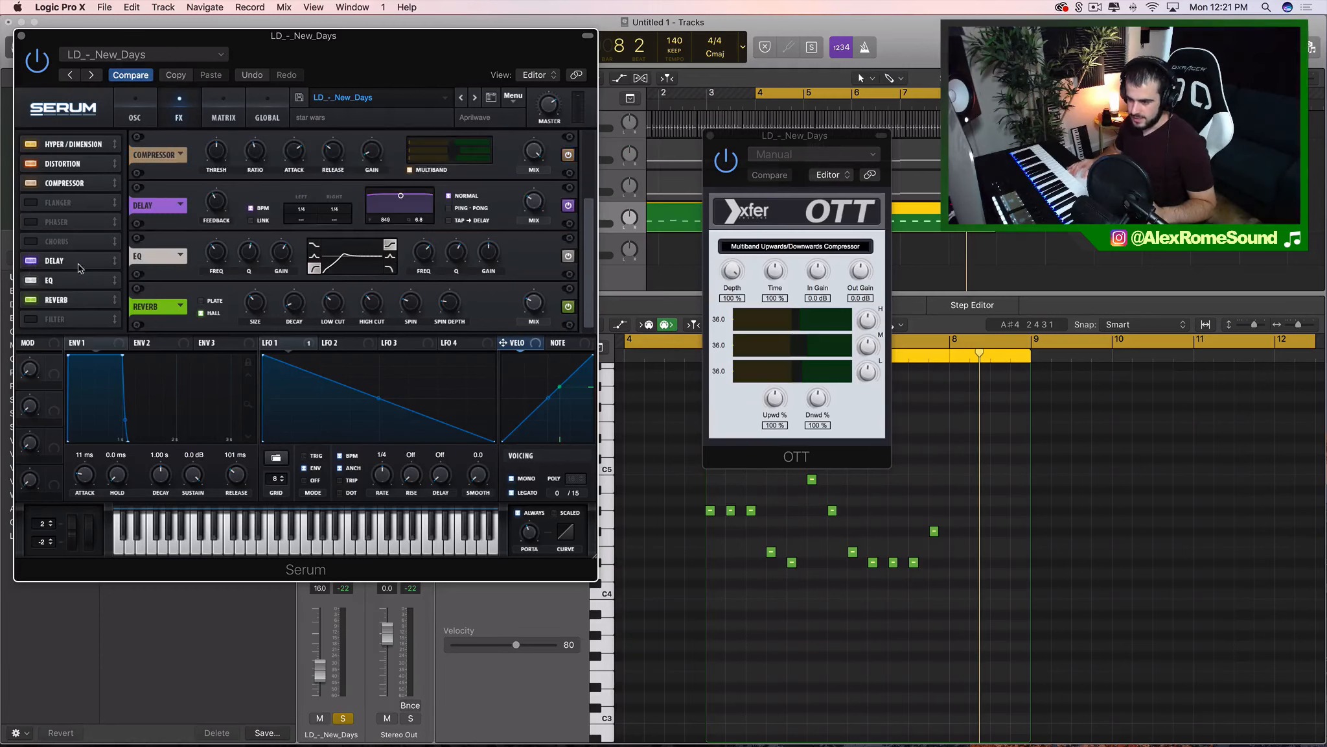
click(456, 211)
key(space)
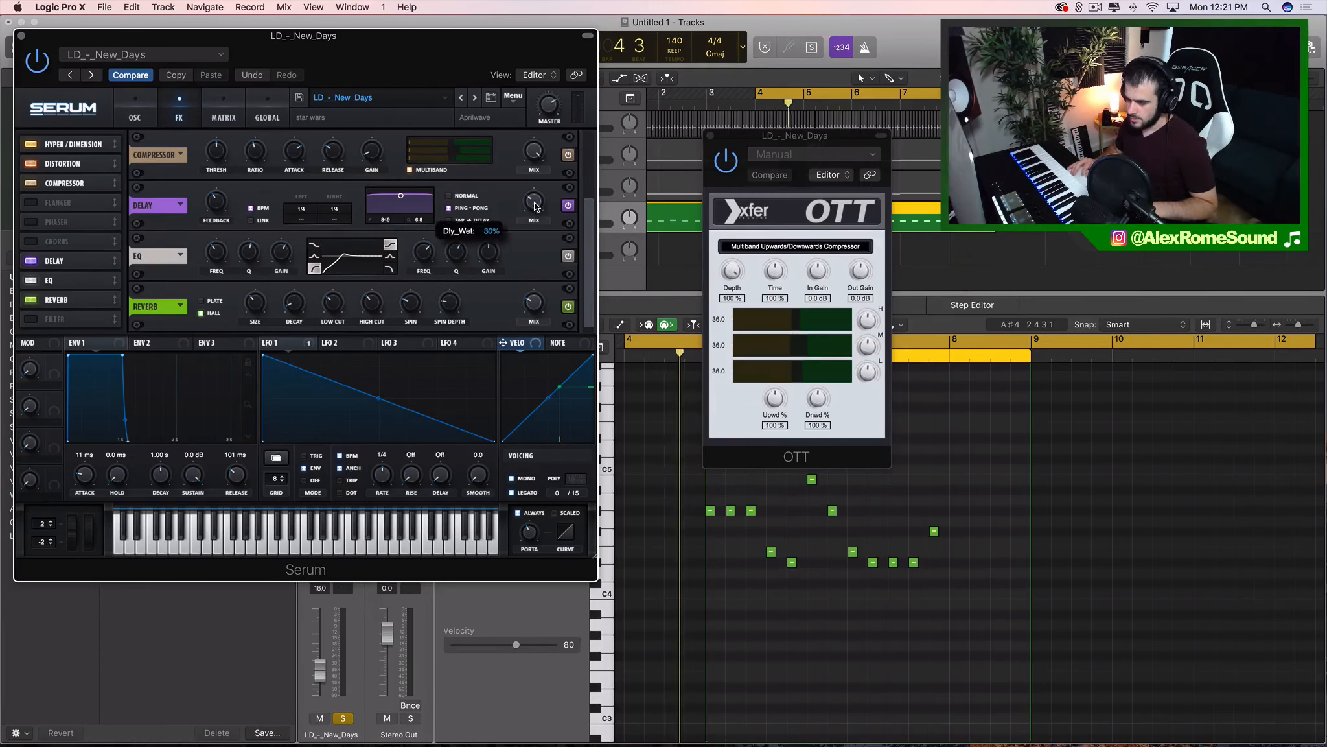
drag(535, 206, 532, 210)
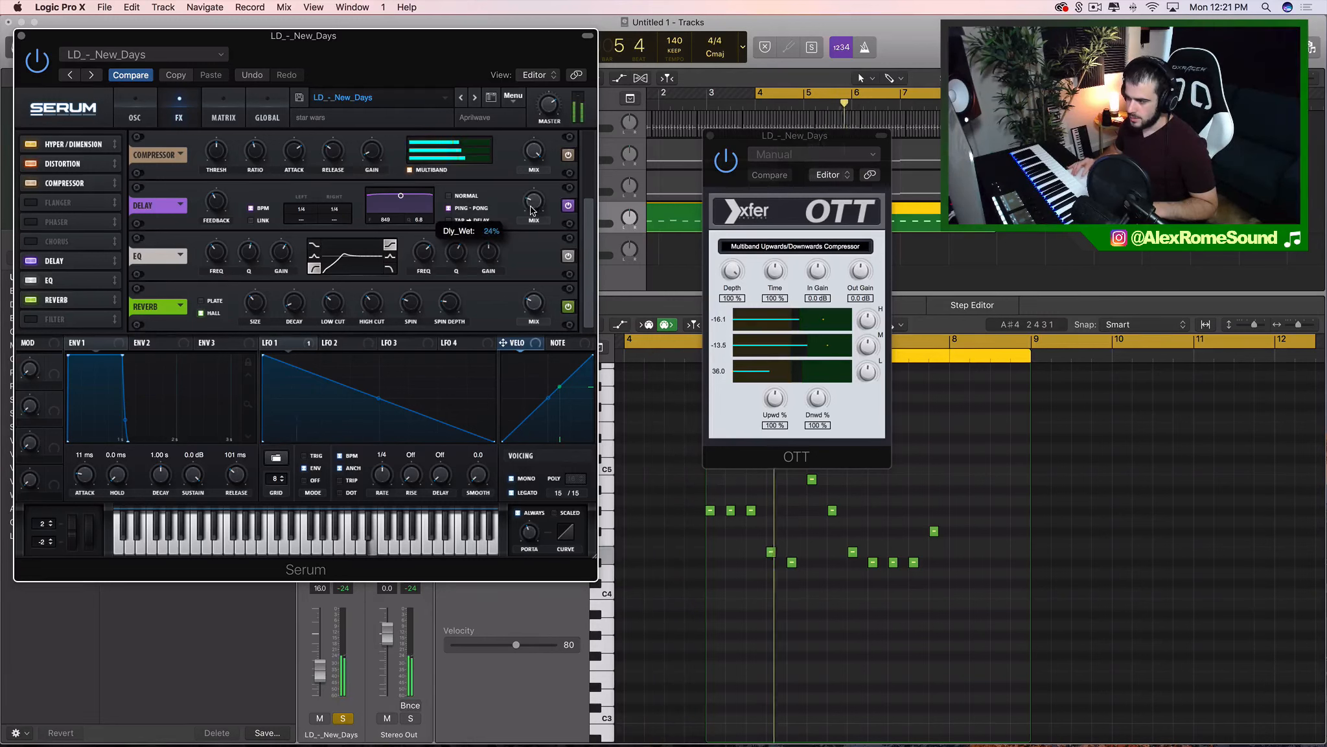
Reduce the depth of OTT on the lead to about 66%, closing the Serum and OTT windows
drag(732, 270, 723, 314)
click(22, 37)
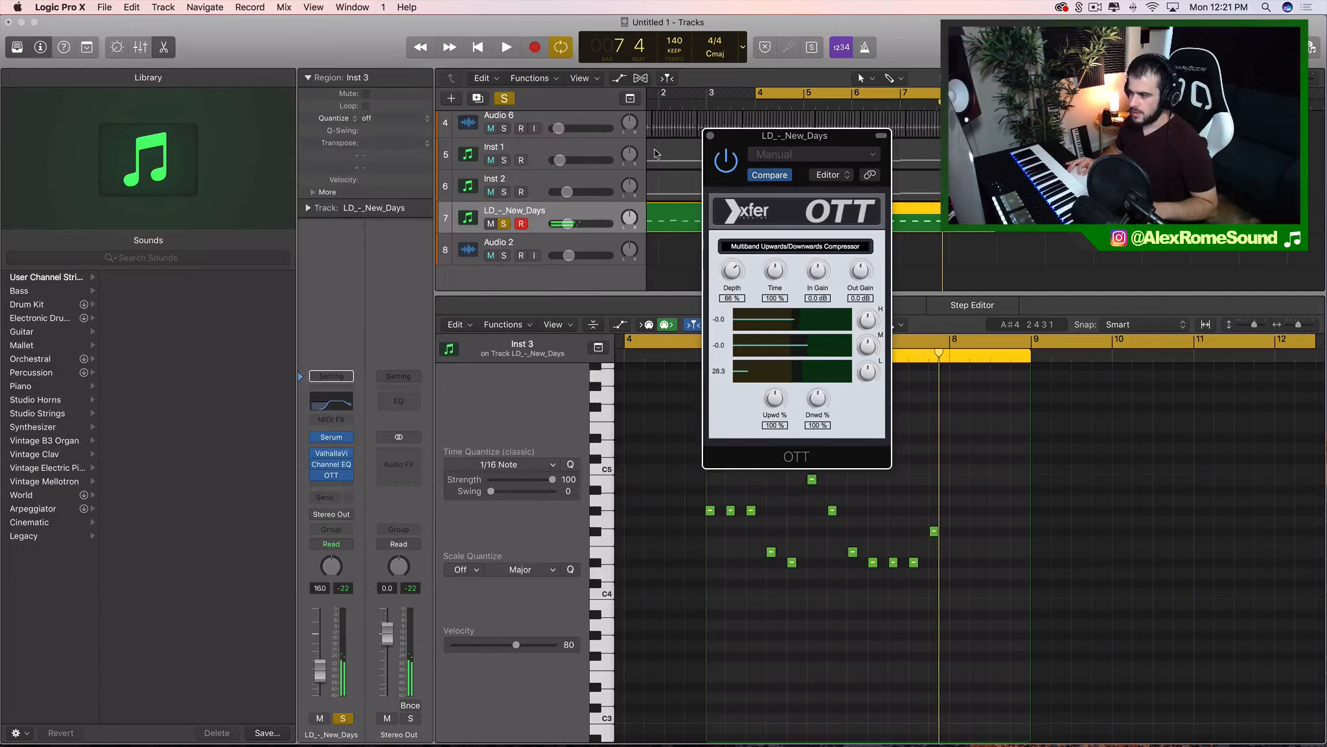
click(708, 136)
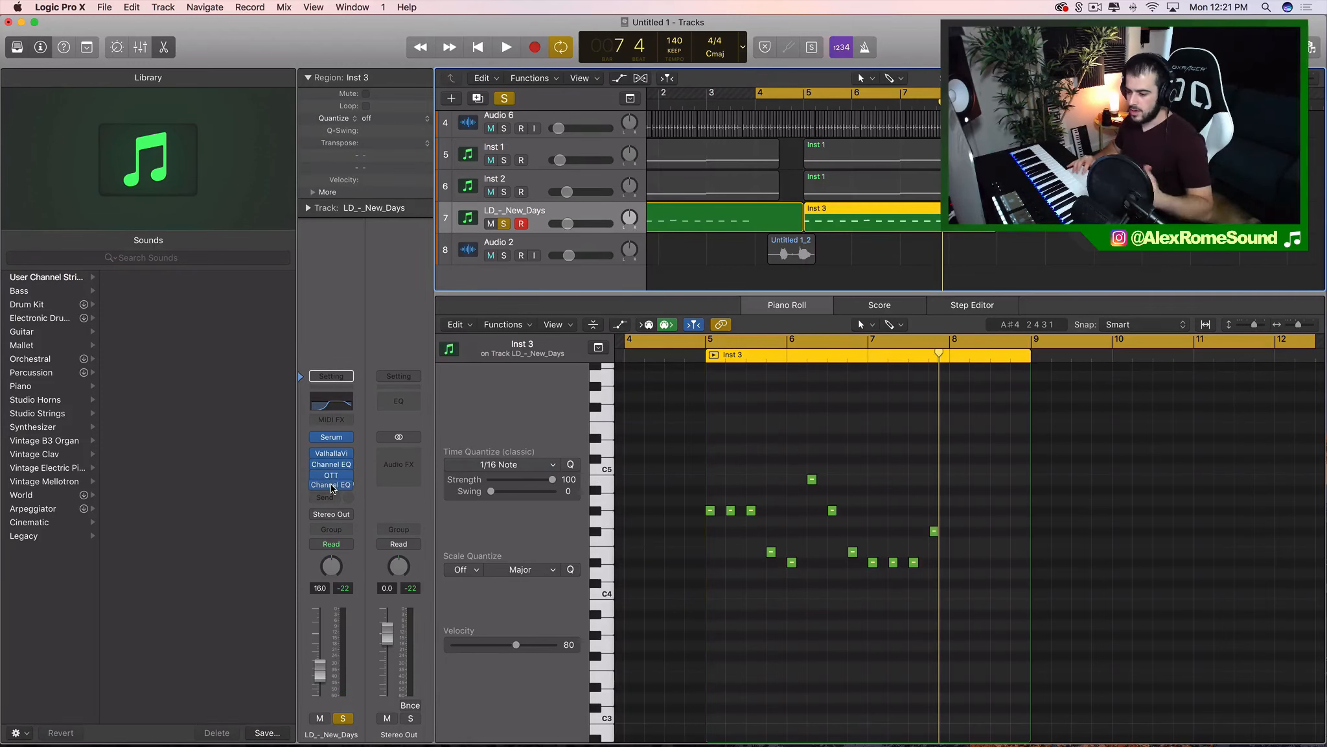
Move the lead's Channel EQ after OTT and set its low cut to 390 Hz
click(330, 484)
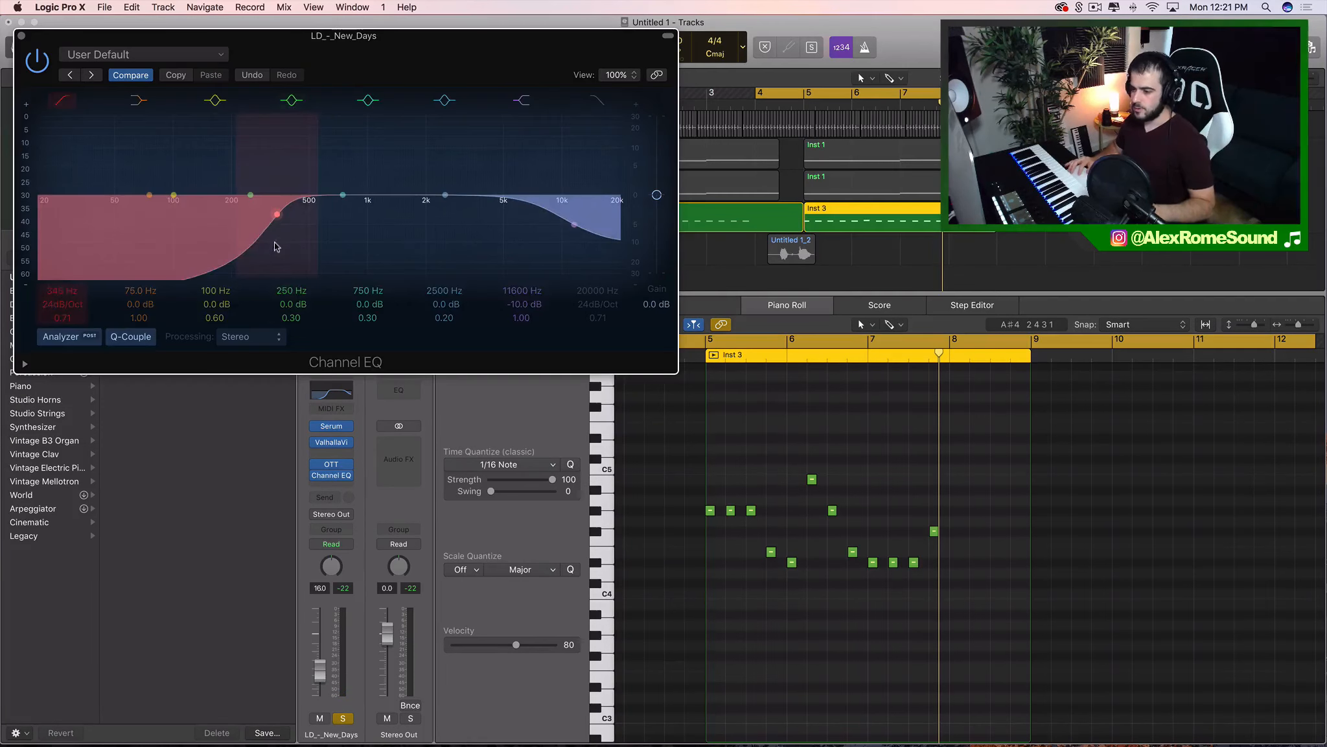
drag(277, 247, 292, 244)
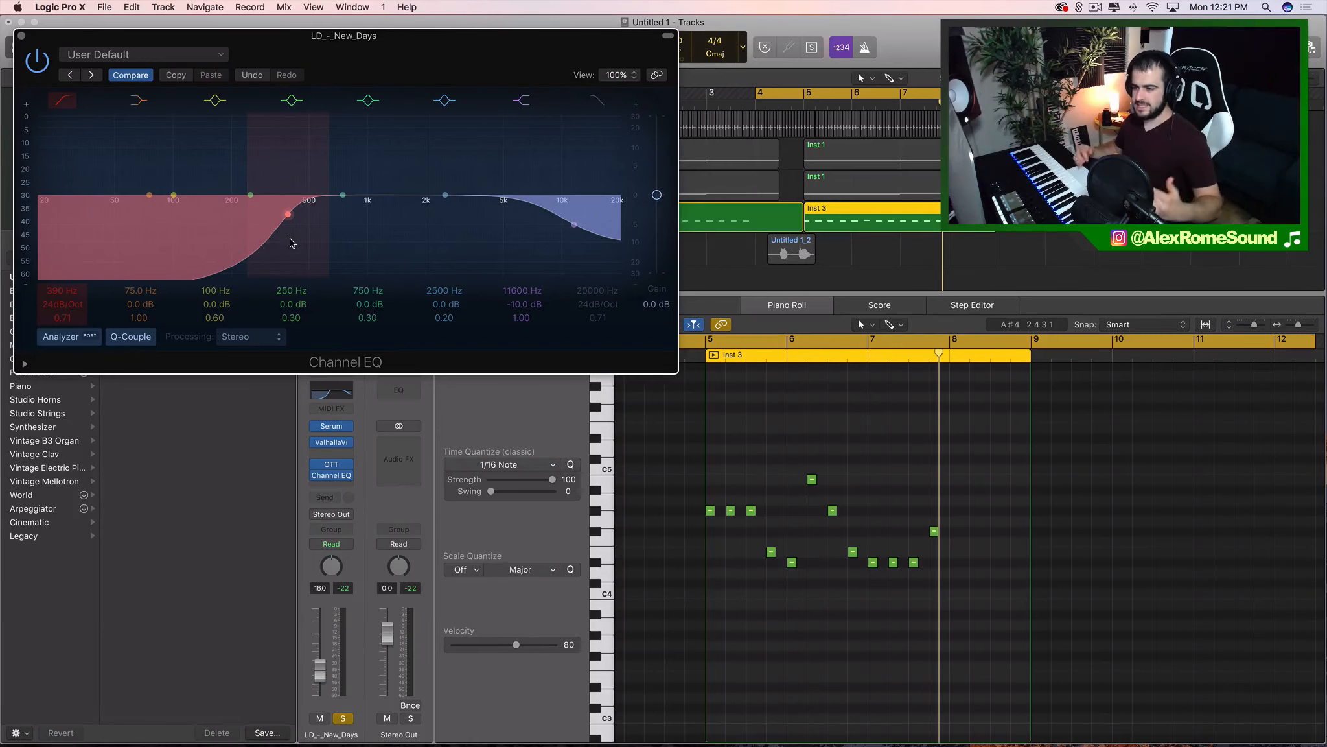
click(22, 37)
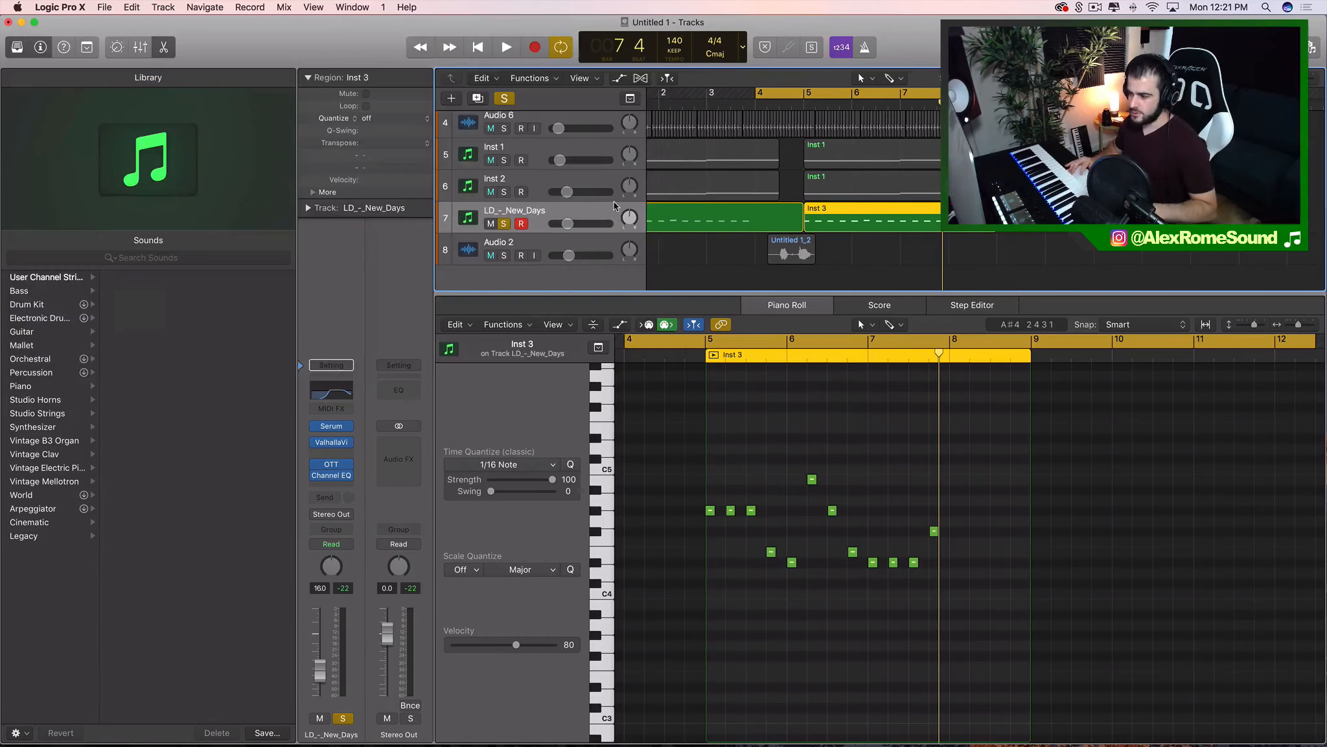
Unsolo the lead track and play the full mix with the cycle range extended back to bar 1
click(504, 224)
scroll(721, 178, left, 3)
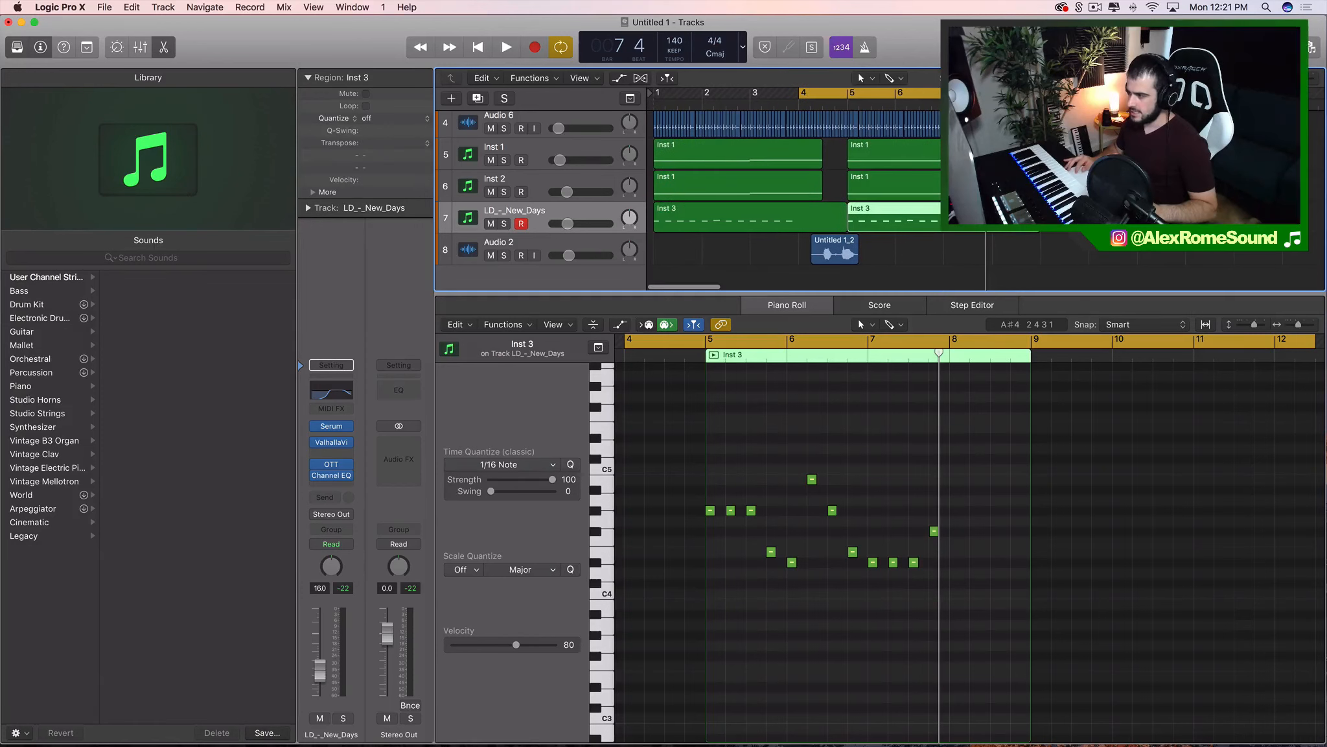
drag(1041, 93, 478, 96)
key(space)
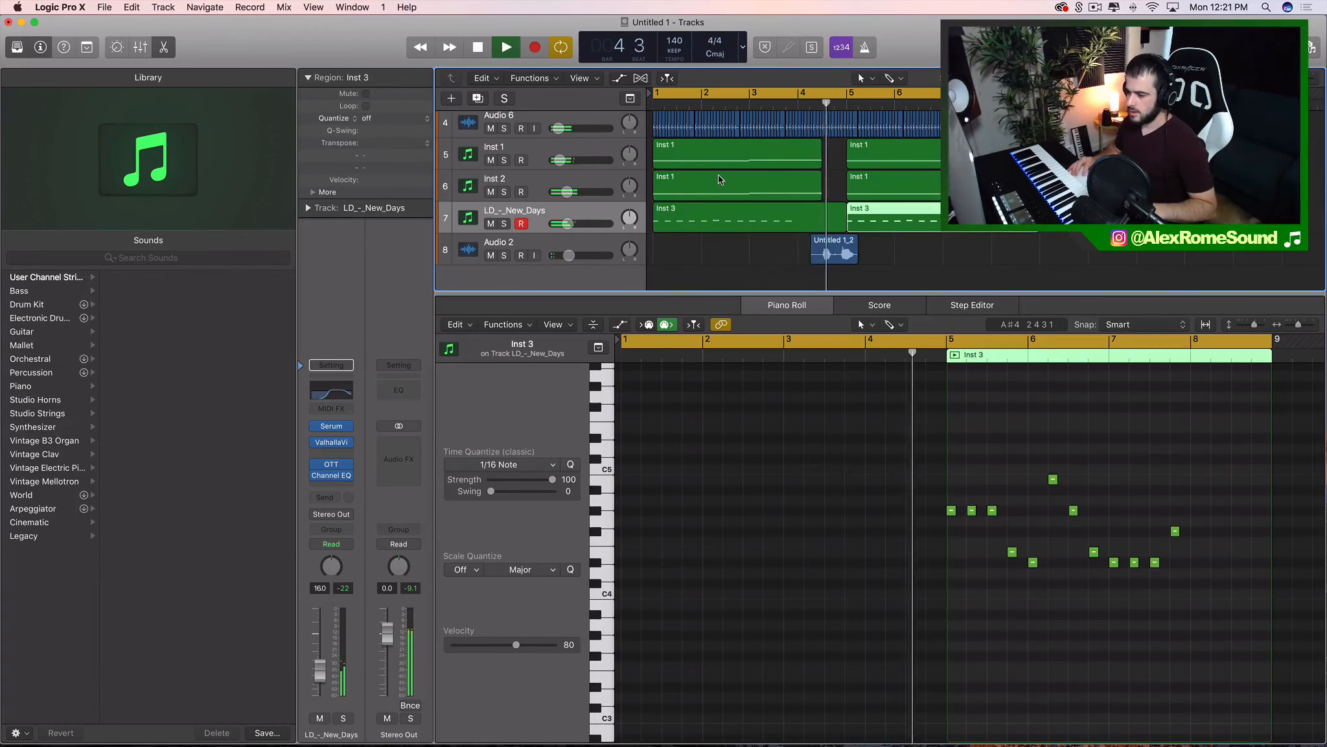
Set the Audio 2 vocal track's volume to -8.4 dB, stop playback and start the cycle range at bar 4
drag(581, 255, 590, 254)
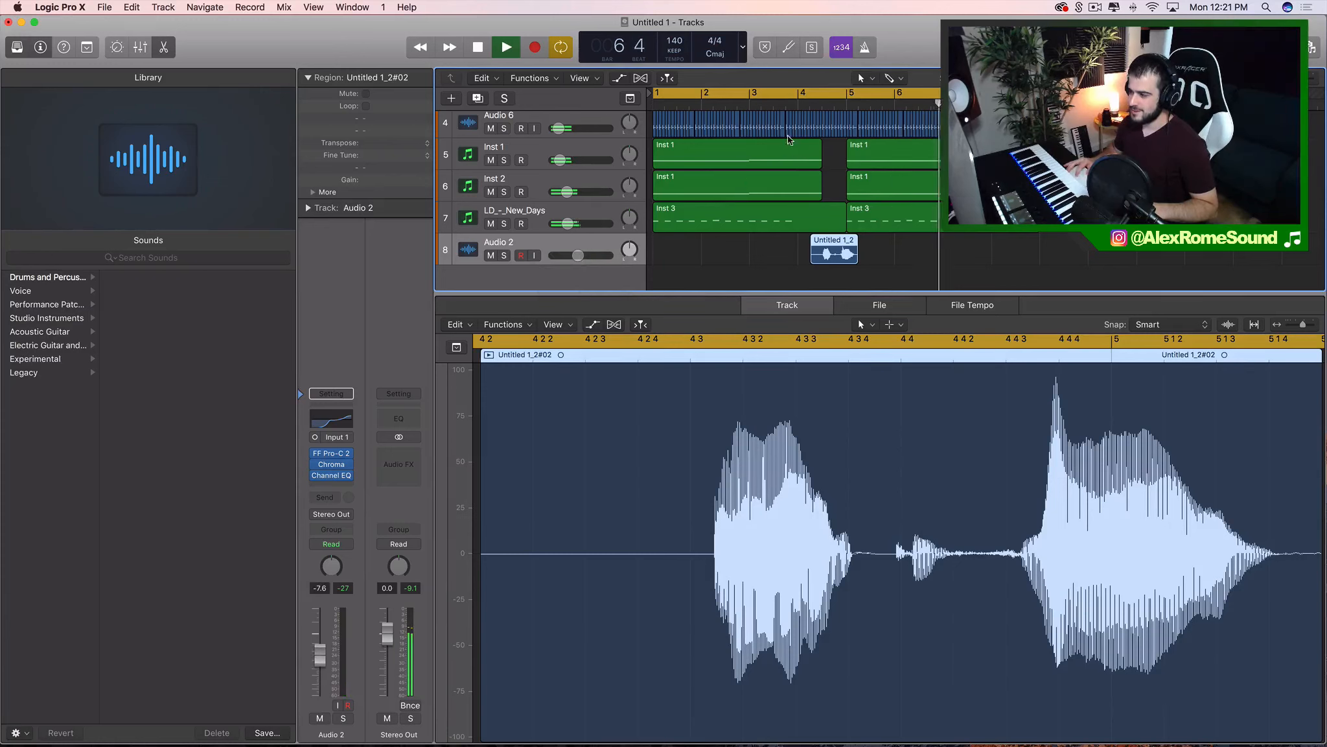
click(803, 102)
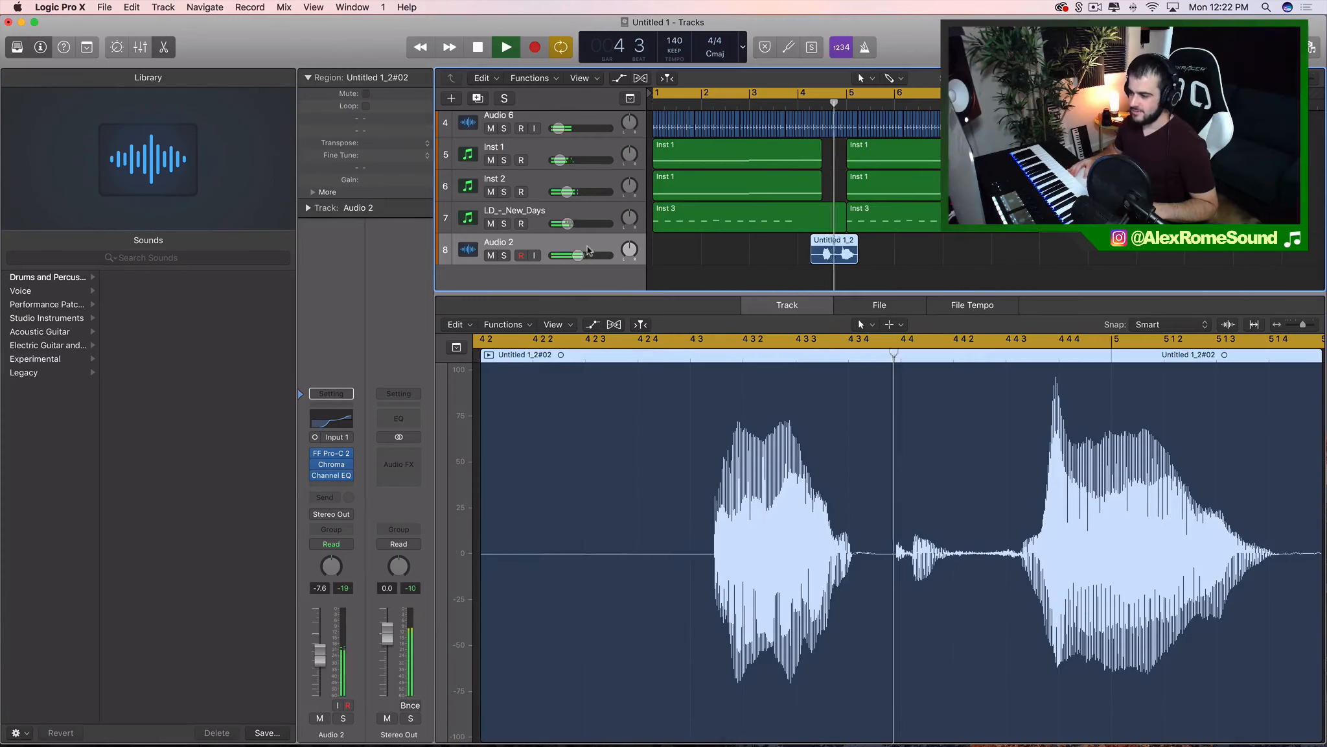
drag(578, 255, 577, 255)
key(space)
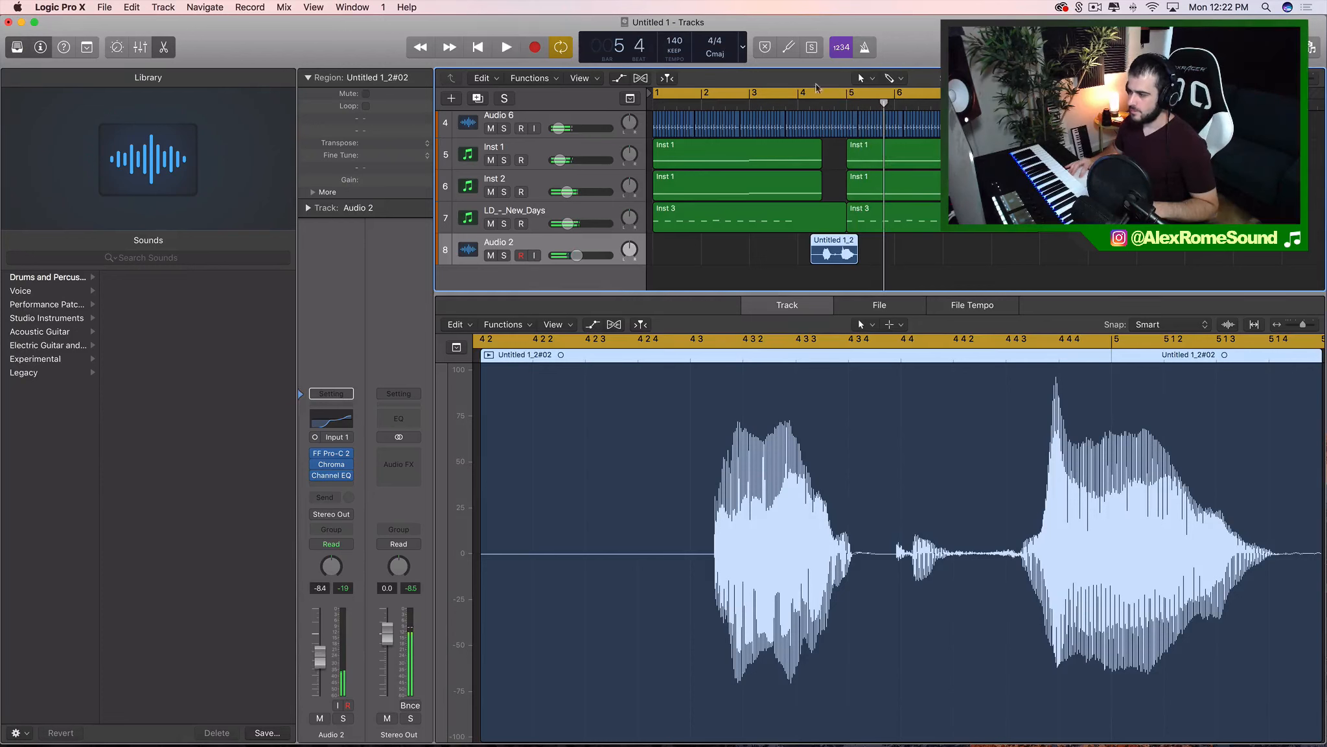
drag(863, 94, 1007, 95)
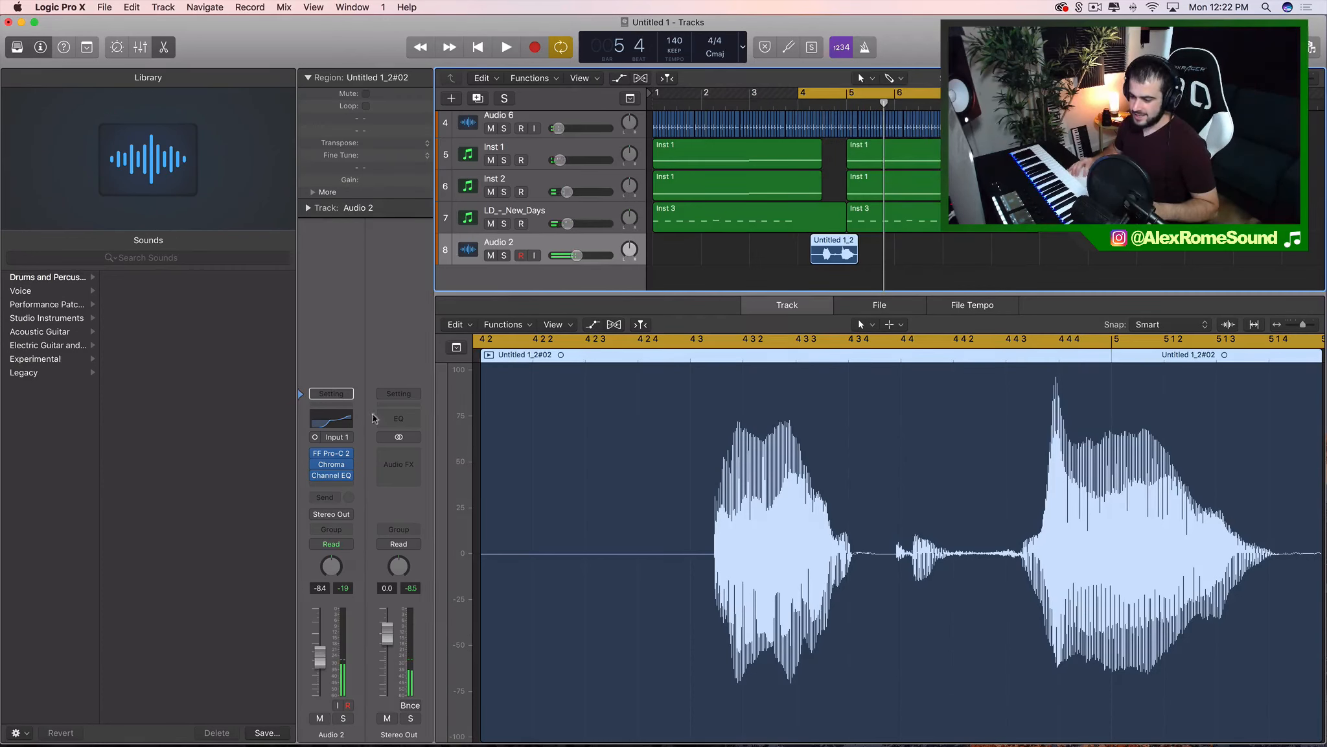
click(348, 469)
click(346, 512)
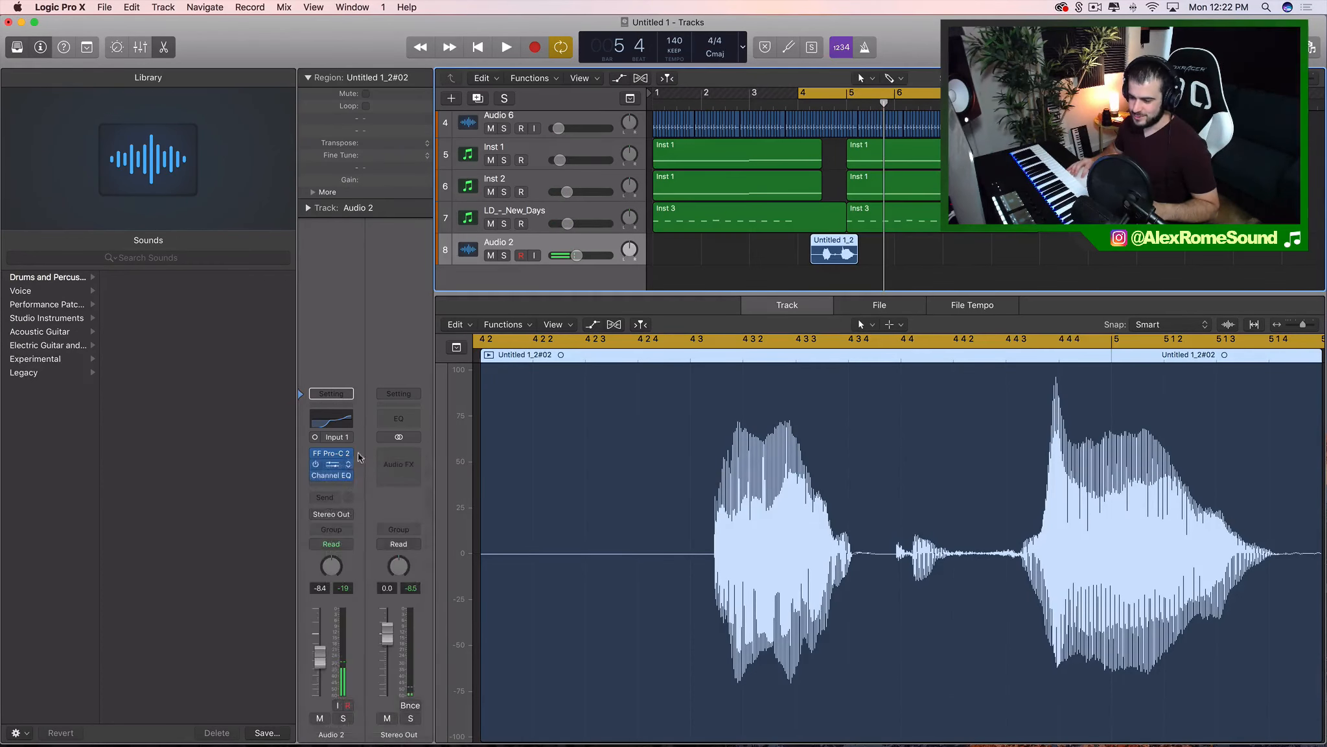
click(346, 487)
mouse_move(358, 725)
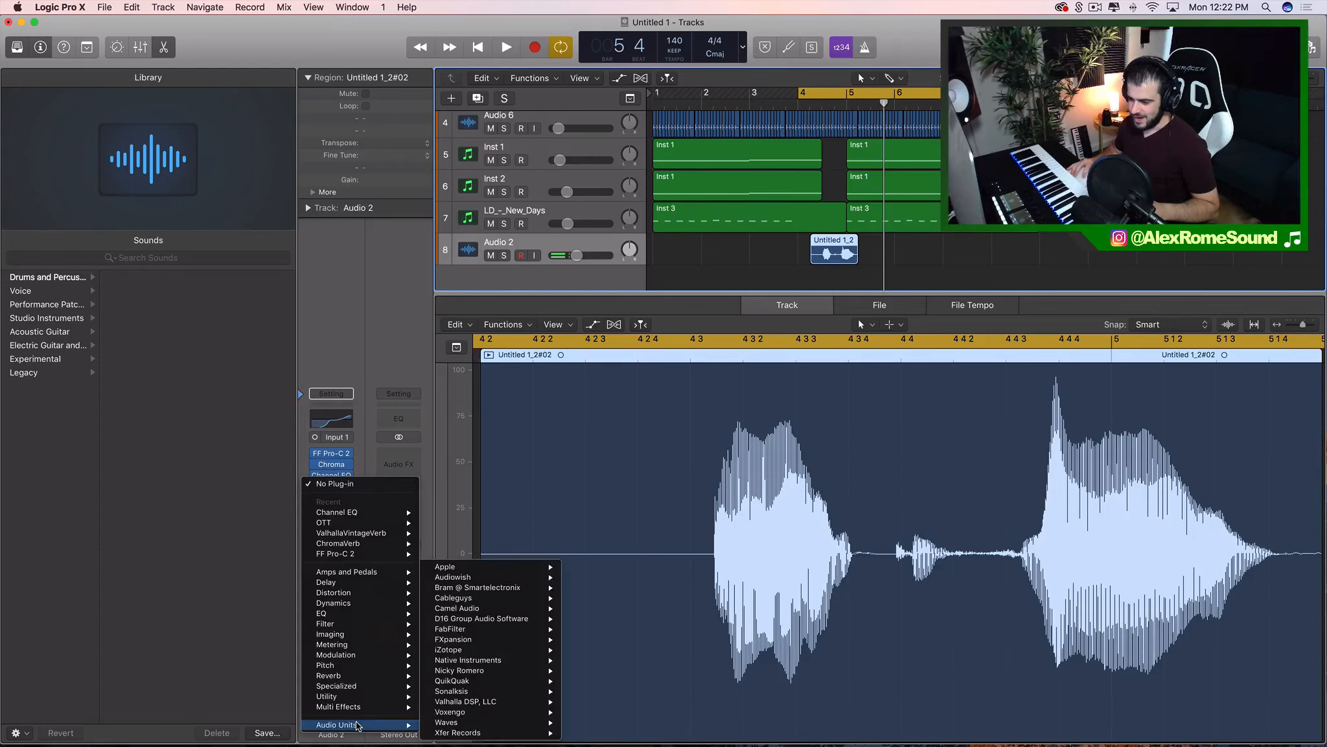
click(354, 414)
Add a stereo Waves H-Delay (s) after the Channel EQ on the Audio 2 vocal track
click(341, 487)
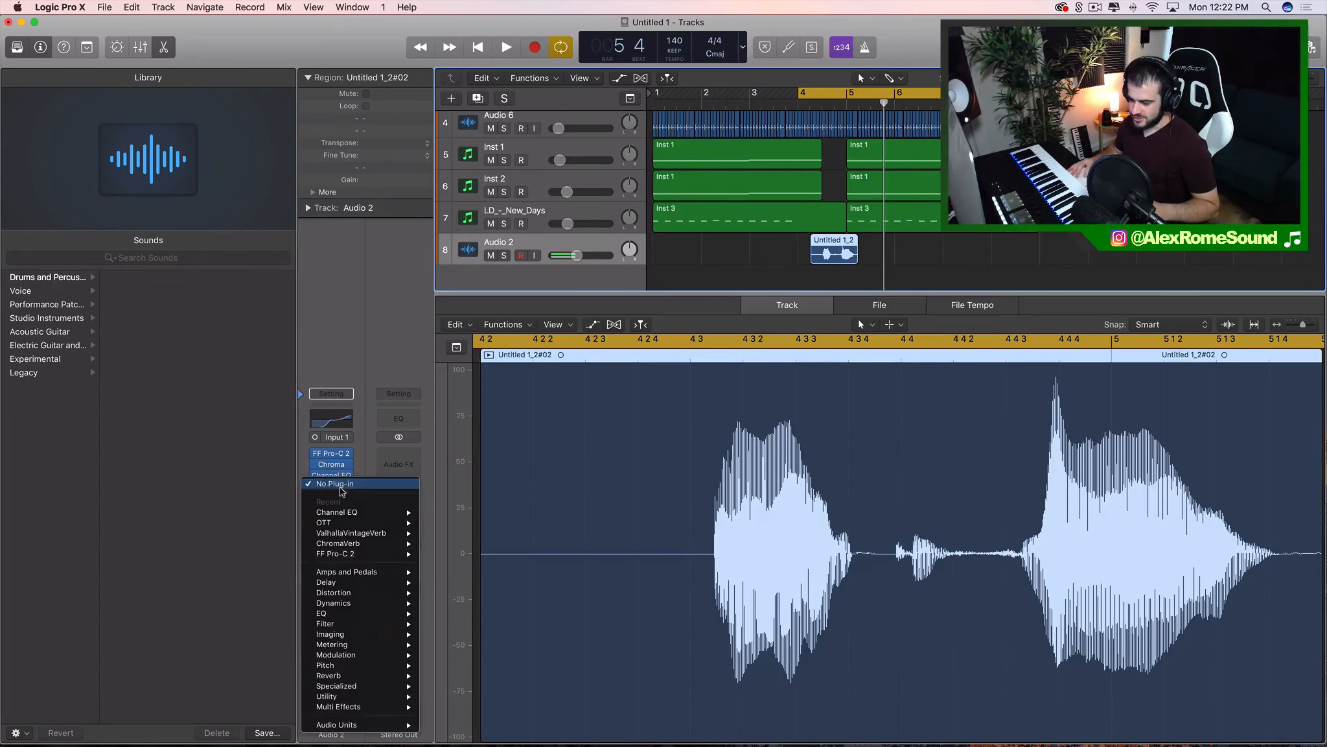
mouse_move(363, 725)
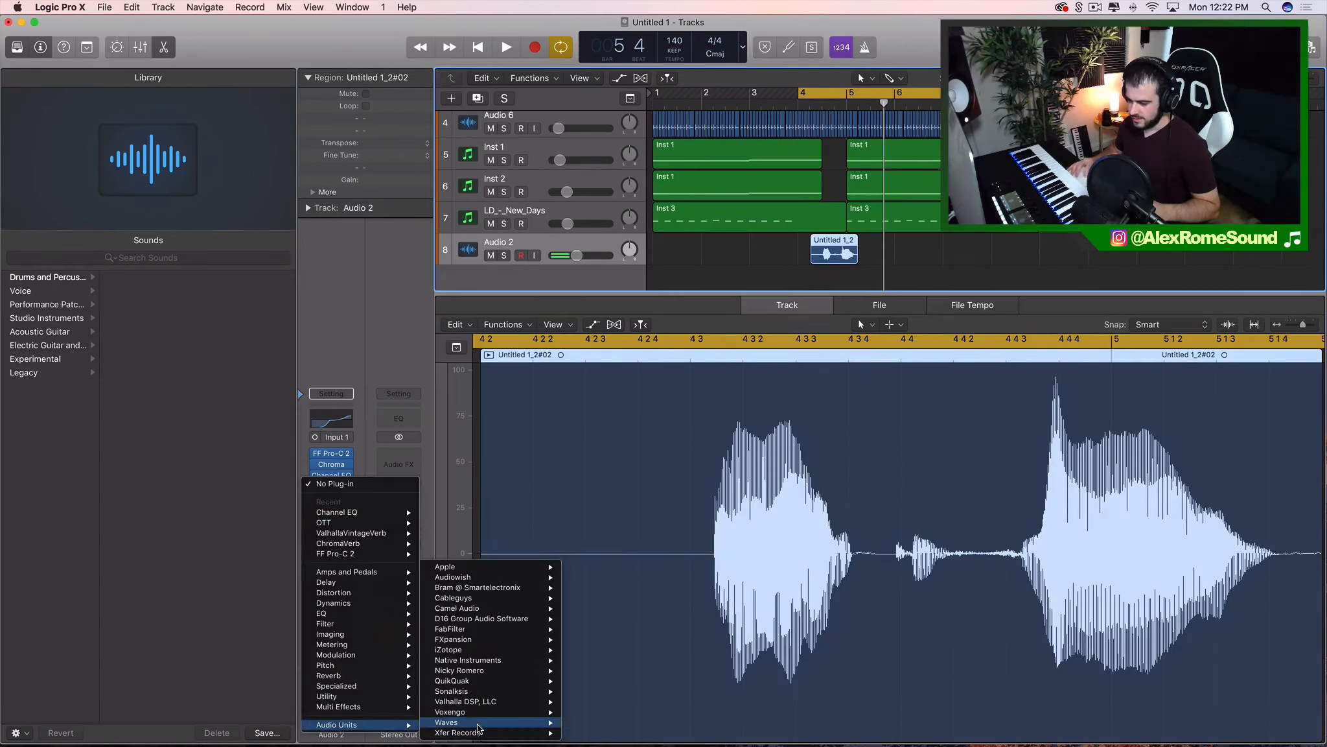
mouse_move(493, 722)
mouse_move(668, 630)
click(723, 630)
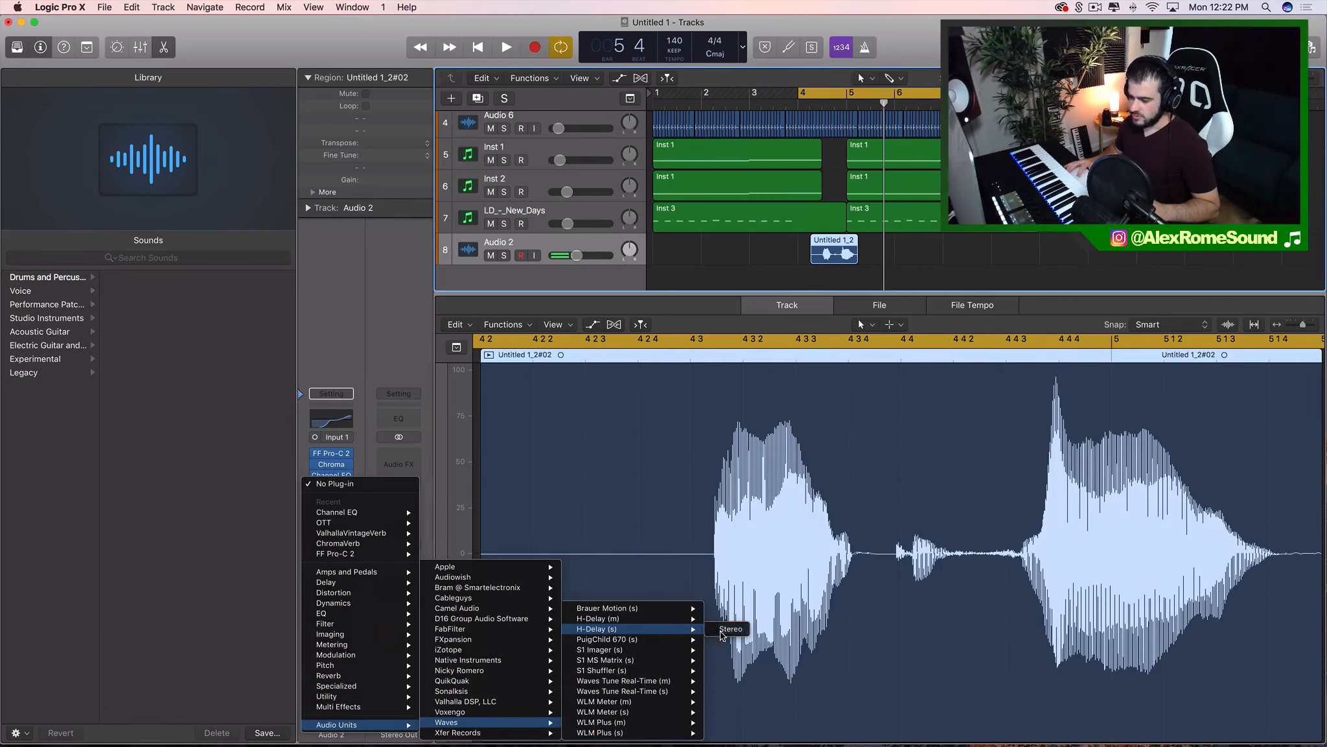
Set the vocal's H-Delay to ping-pong with a 1/4 delay time and lower its dry/wet amount
click(252, 118)
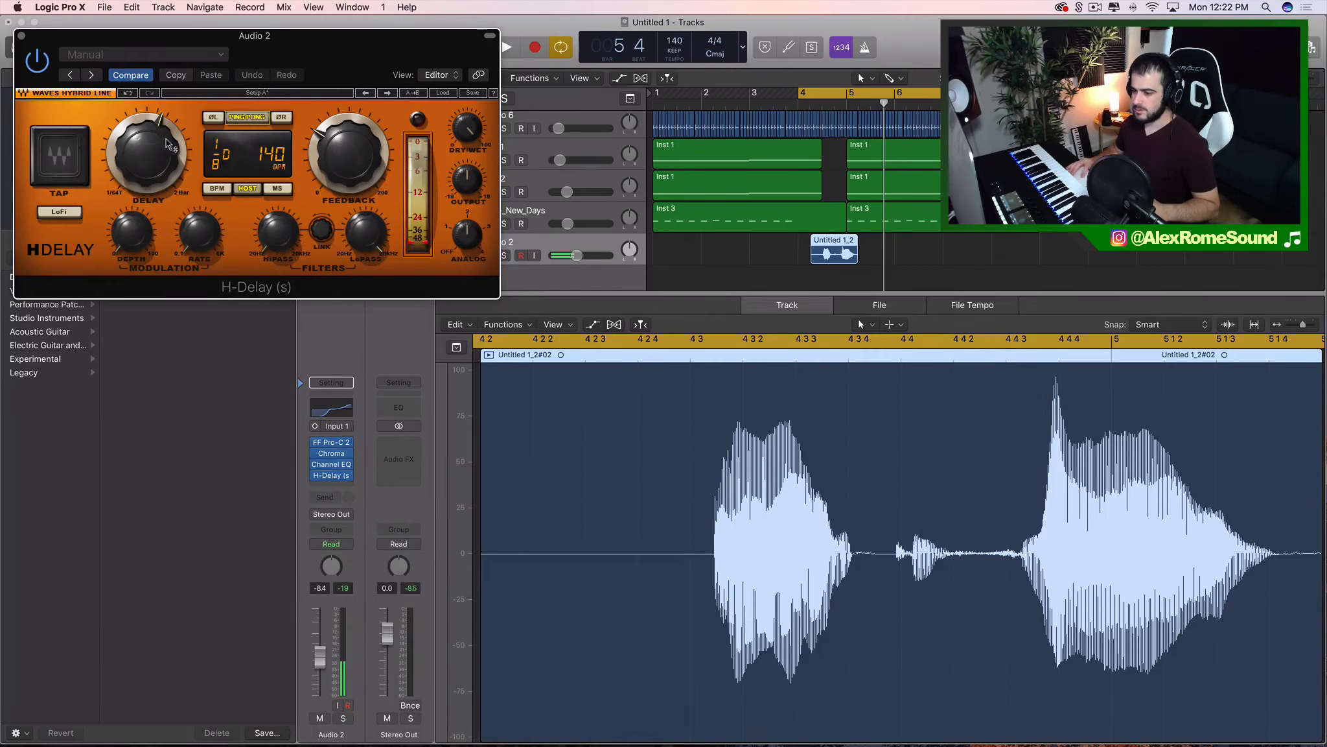
mouse_move(147, 154)
mouse_down()
mouse_move(146, 108)
mouse_move(146, 143)
mouse_up()
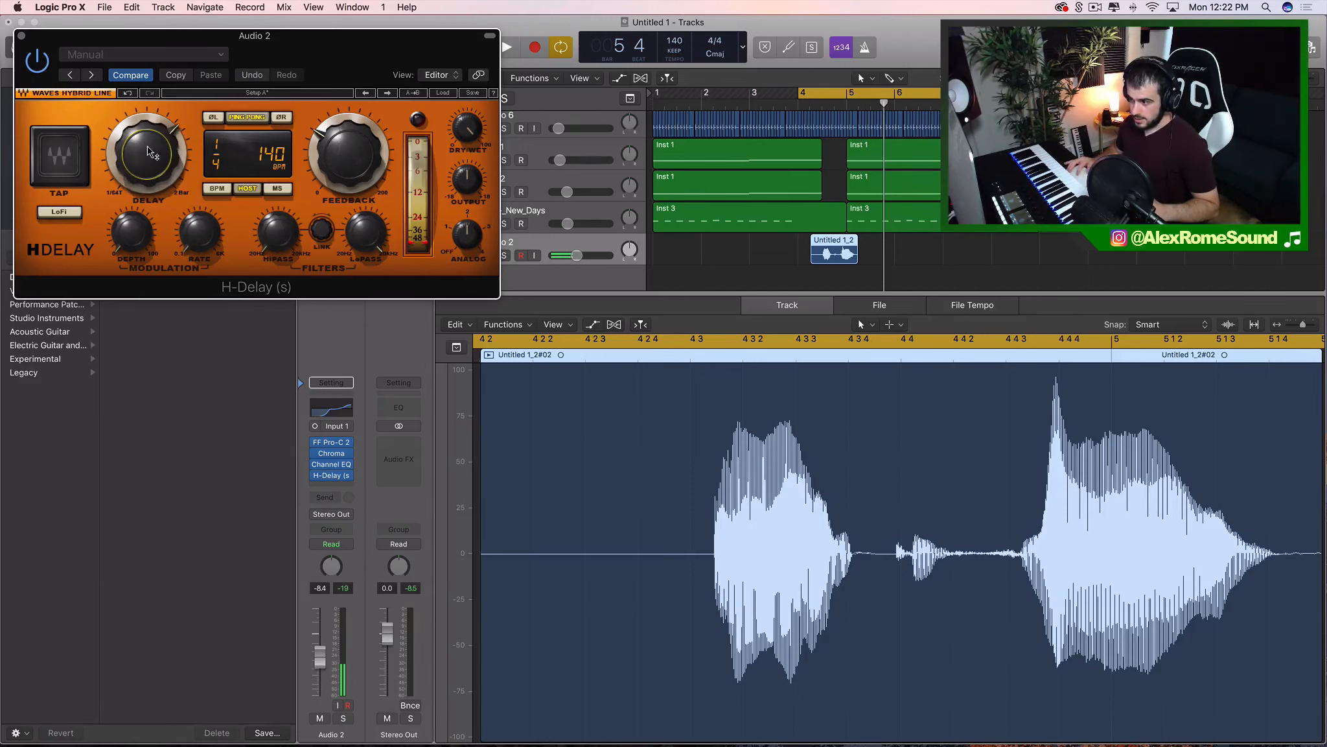
click(468, 129)
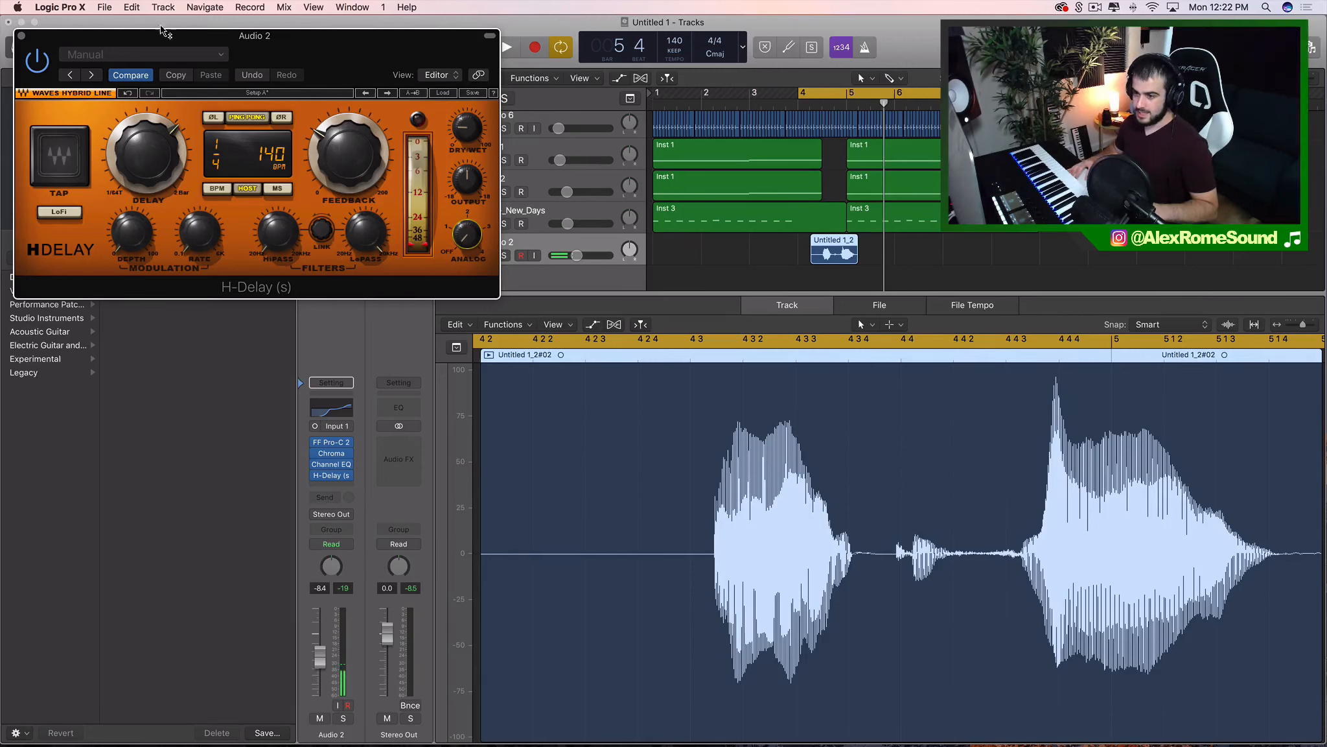
Add a stereo Xfer Records OTT after the H-Delay on the Audio 2 vocal track and set its Depth to 0%
click(22, 36)
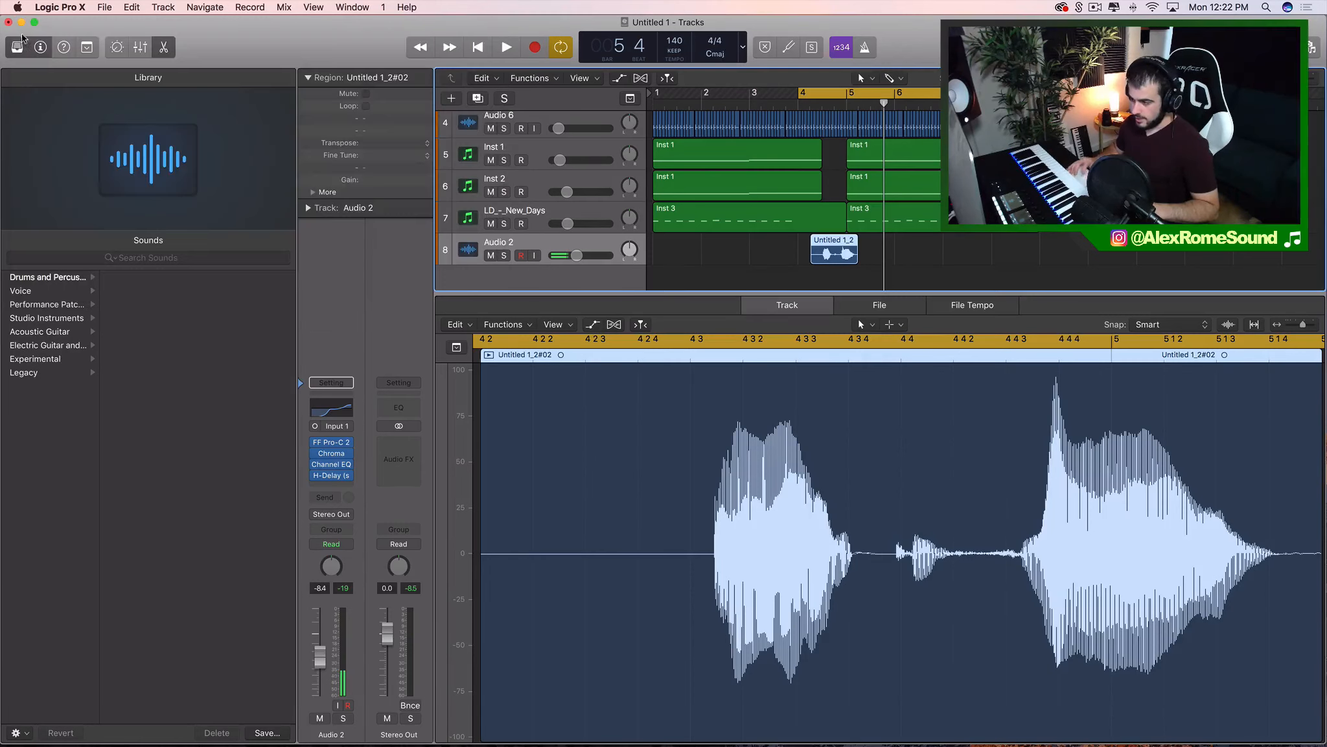
click(328, 485)
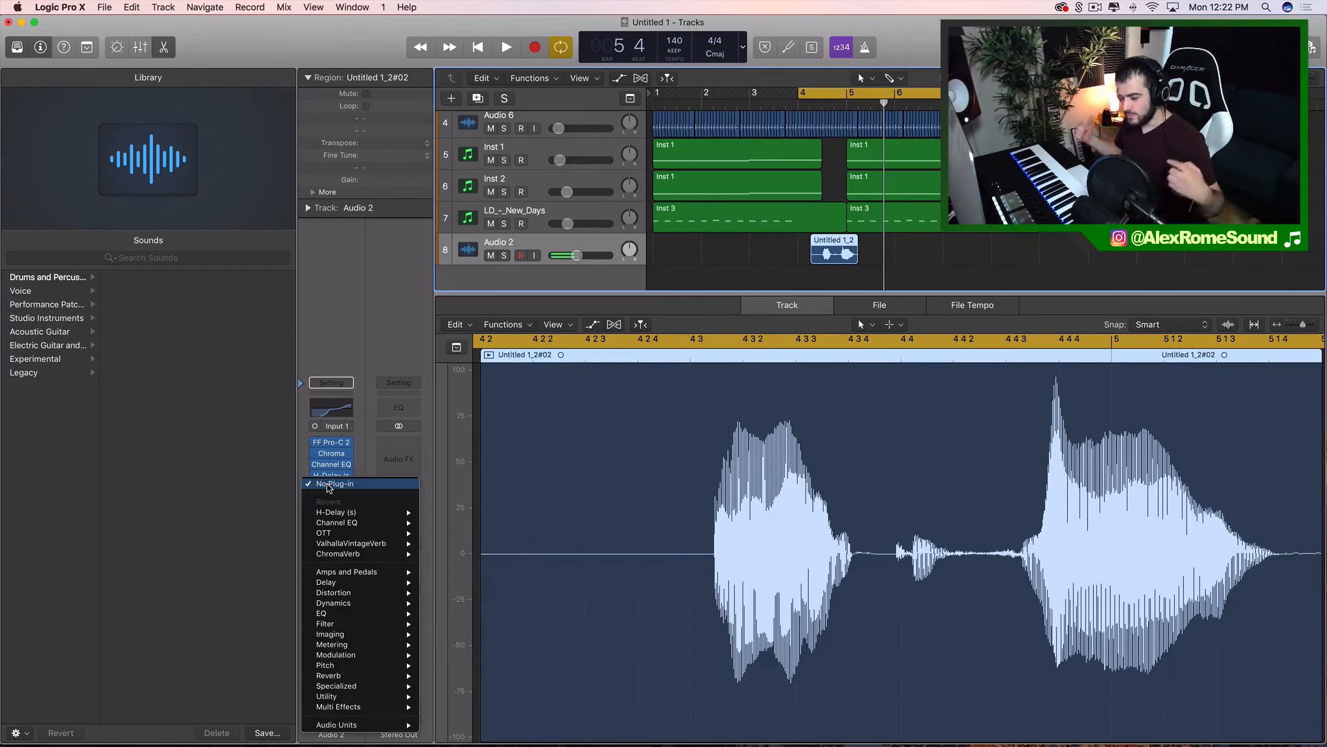
mouse_move(347, 726)
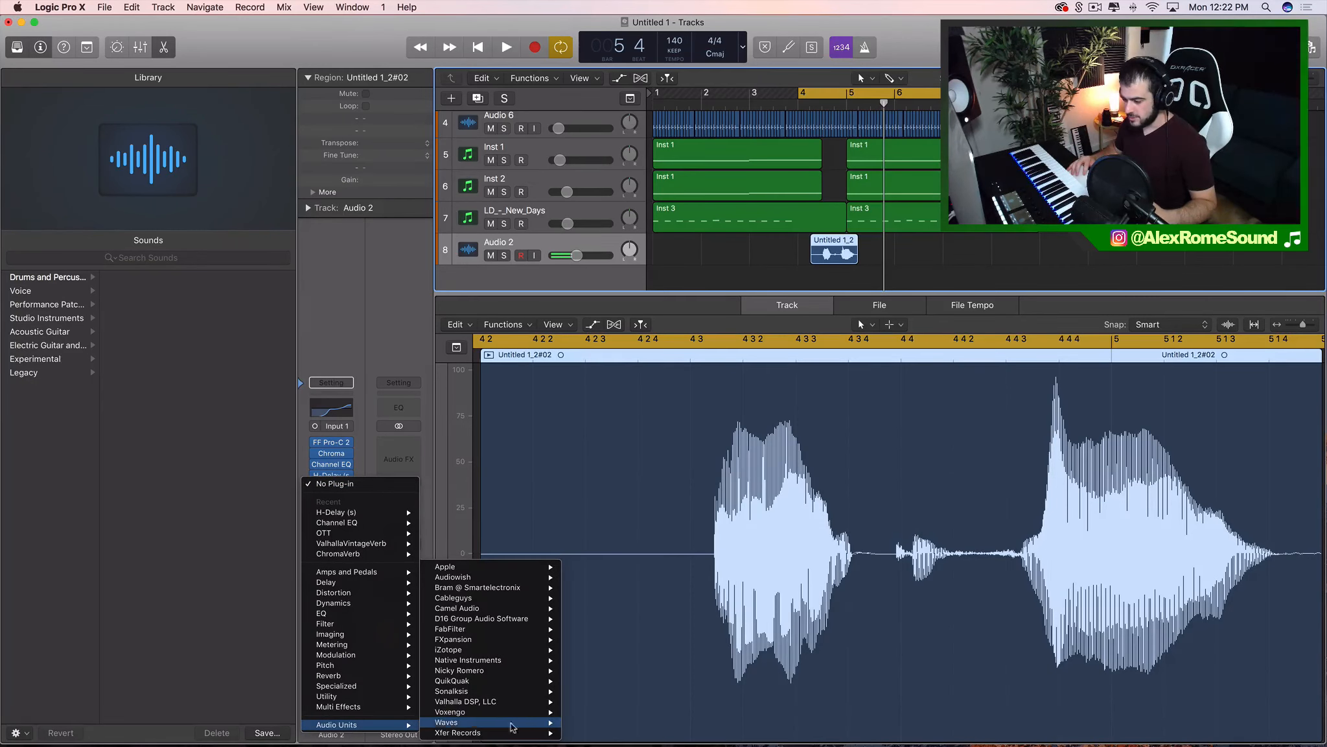
mouse_move(511, 736)
mouse_move(638, 736)
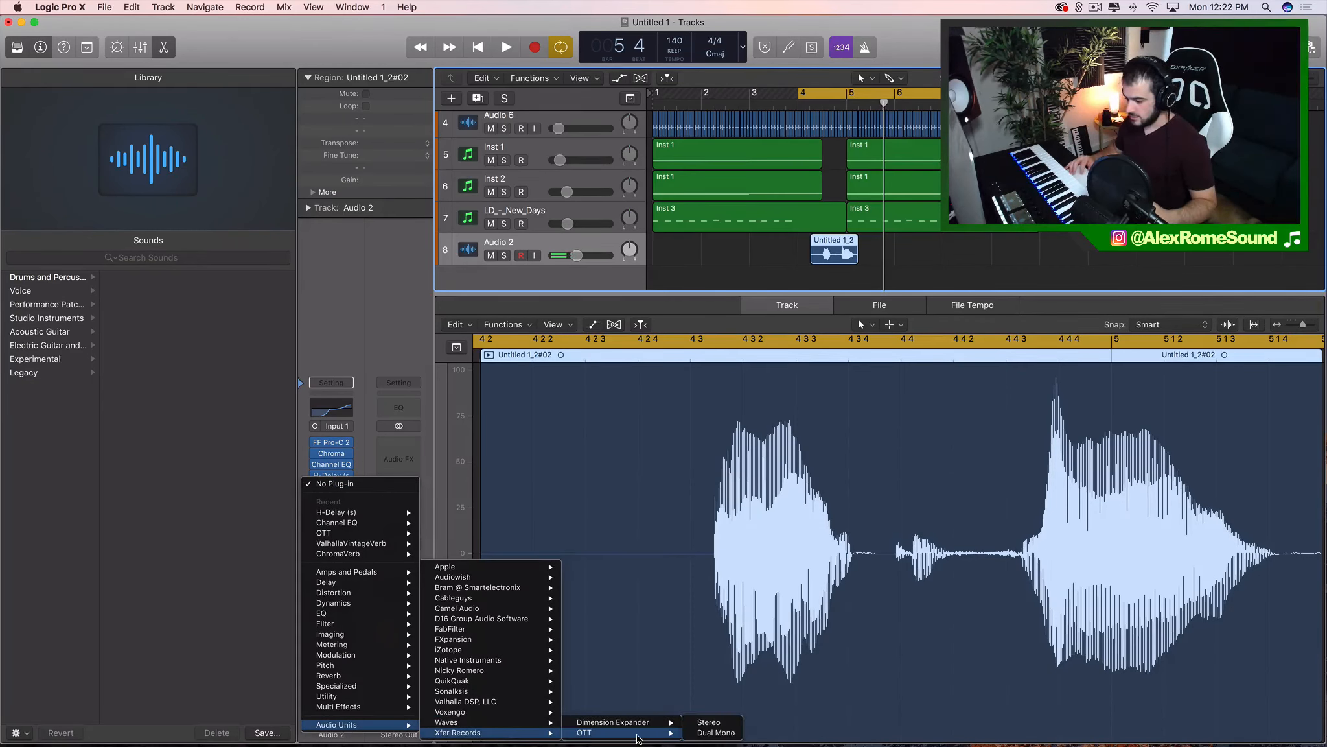
click(701, 721)
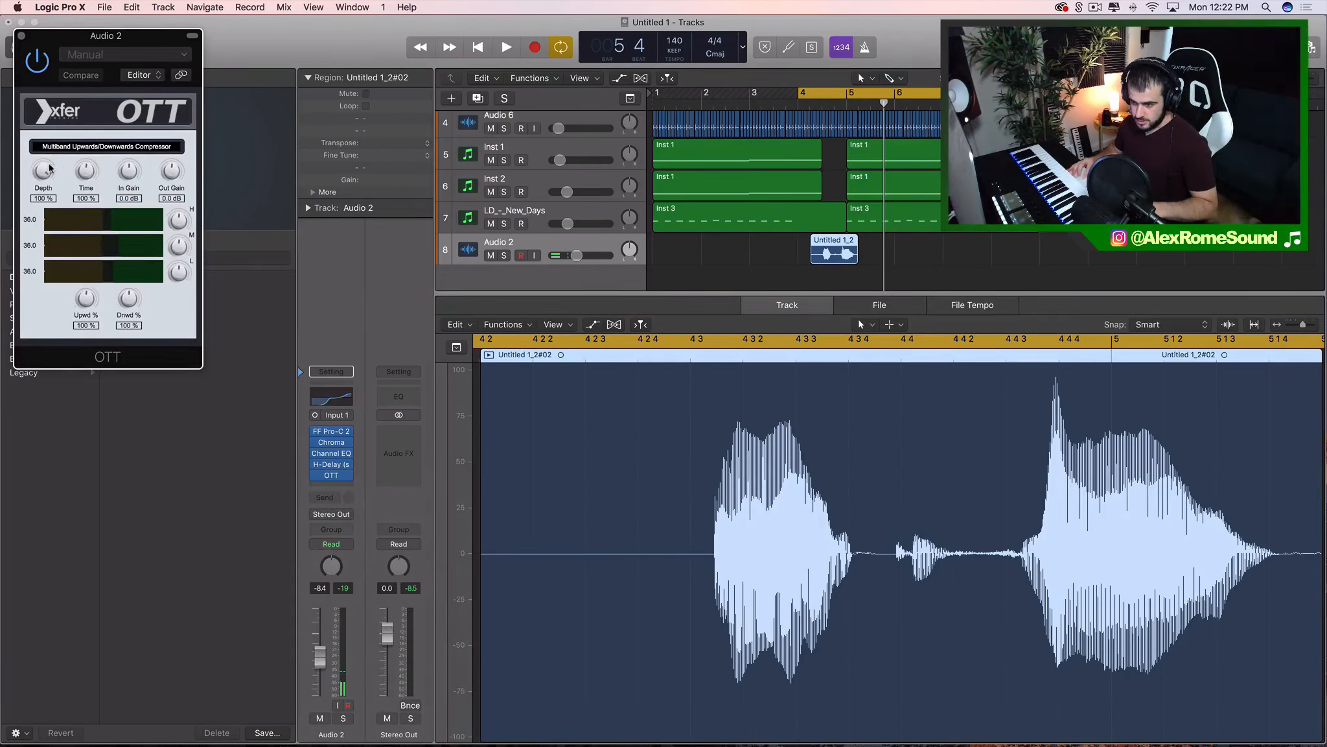
drag(50, 168, 49, 352)
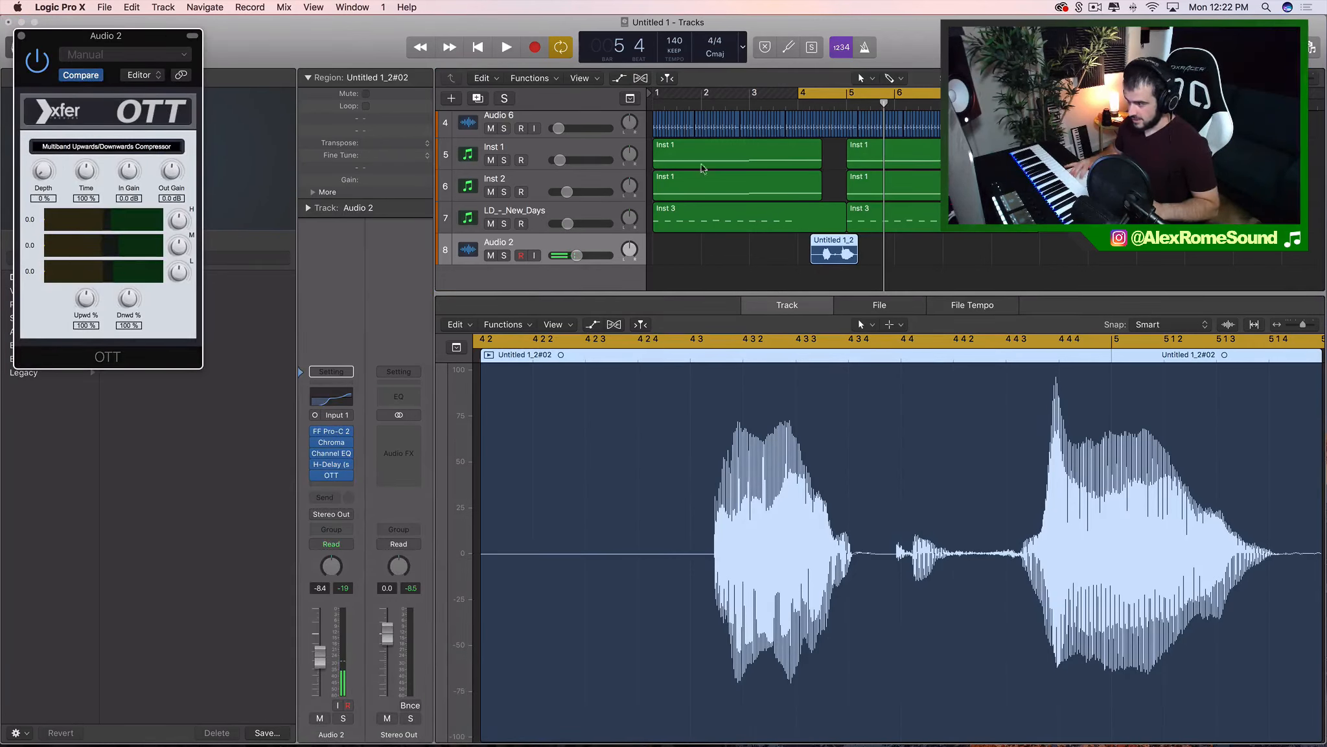
Trim the start of the vocal region on Audio 2 to about position 4 2 4
right_click(737, 154)
click(998, 231)
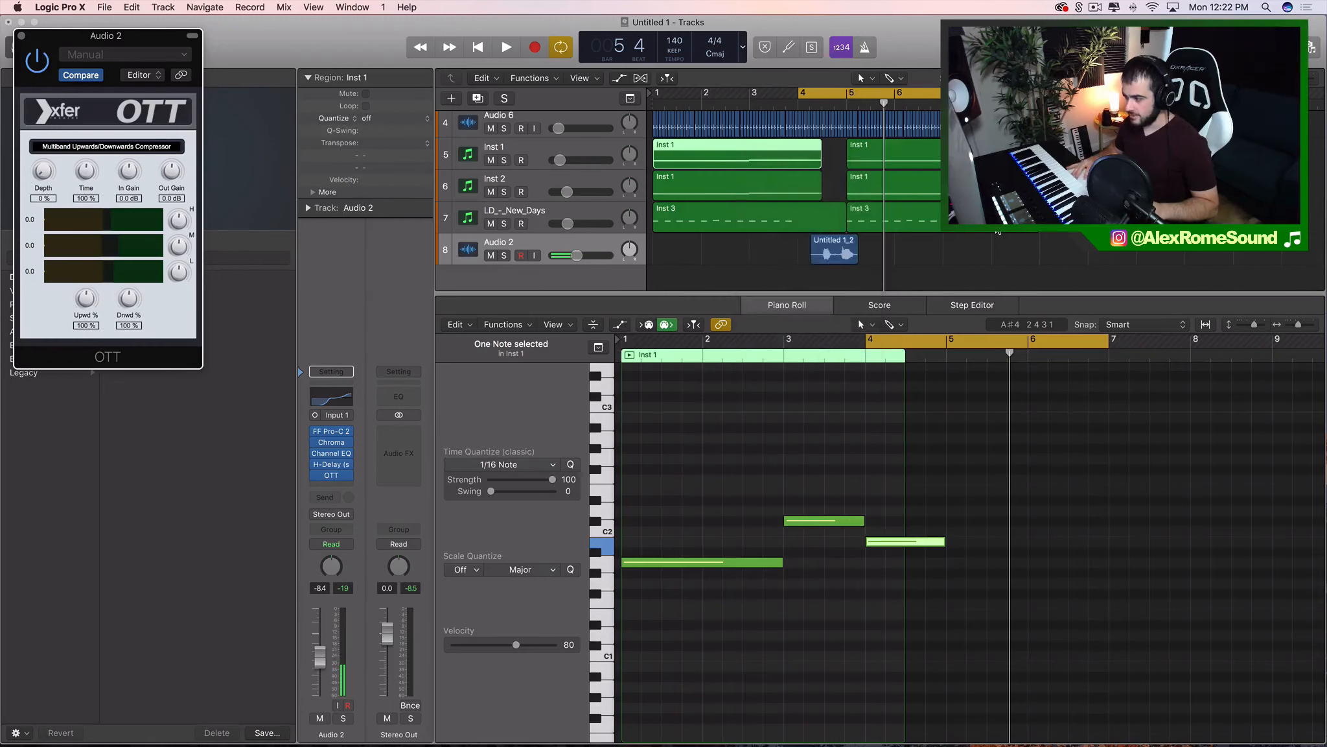
scroll(834, 250, up, 8)
scroll(835, 253, right, 1)
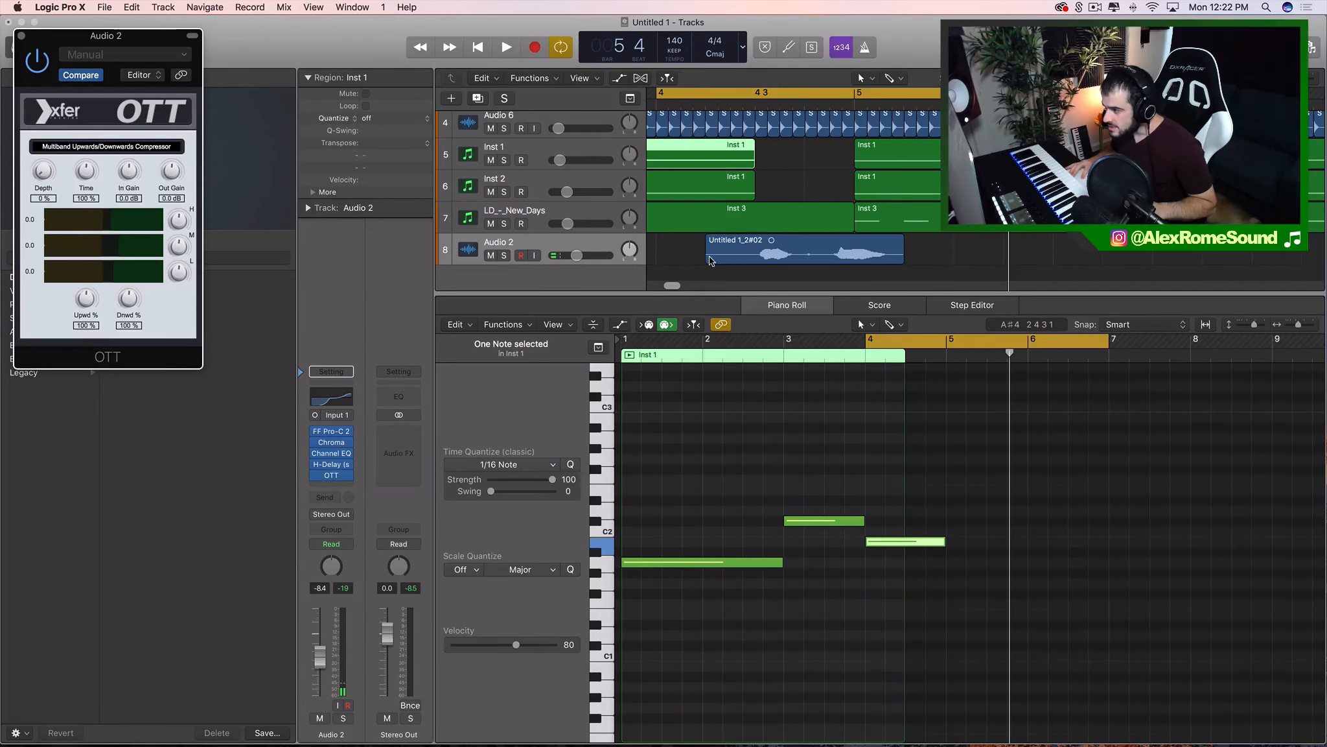
drag(710, 259, 744, 258)
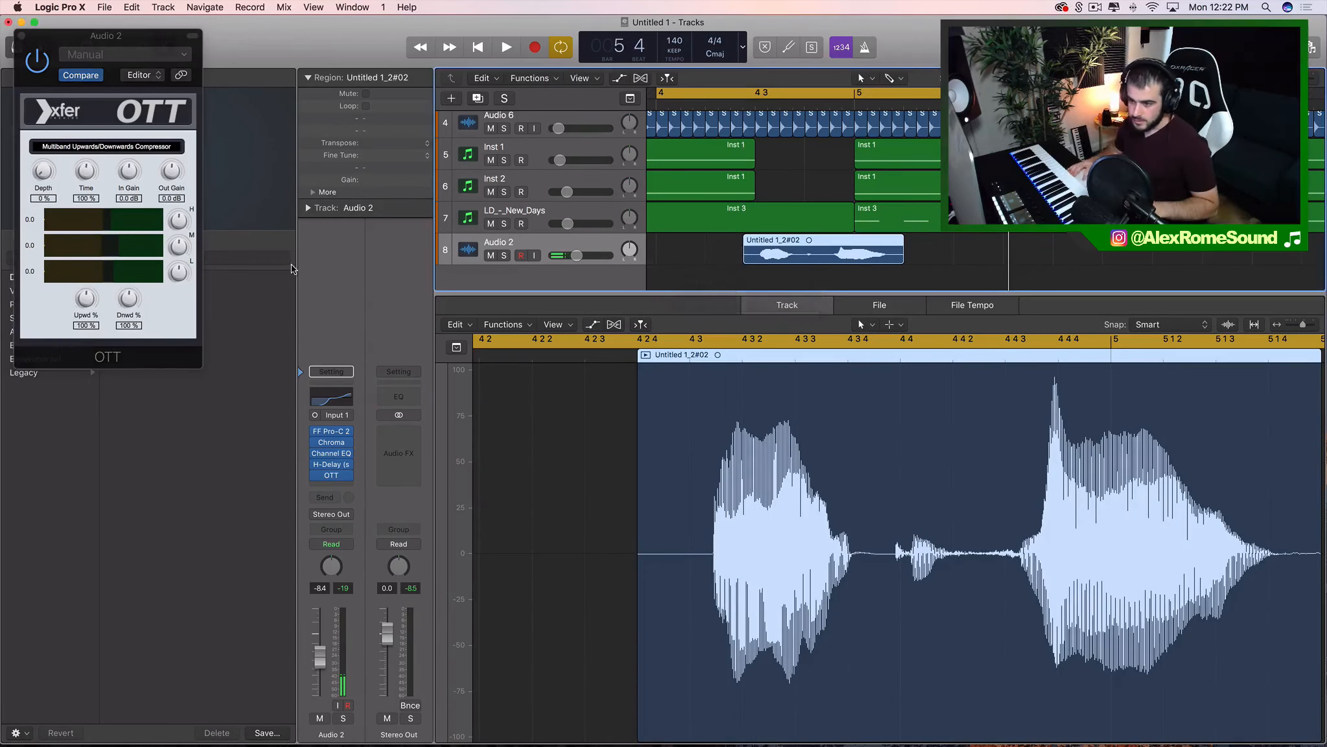
Set the vocal OTT's Depth to 27% and the Audio 2 track volume to -14.4 dB during playback
key(space)
drag(43, 171, 44, 136)
key(space)
drag(577, 254, 572, 254)
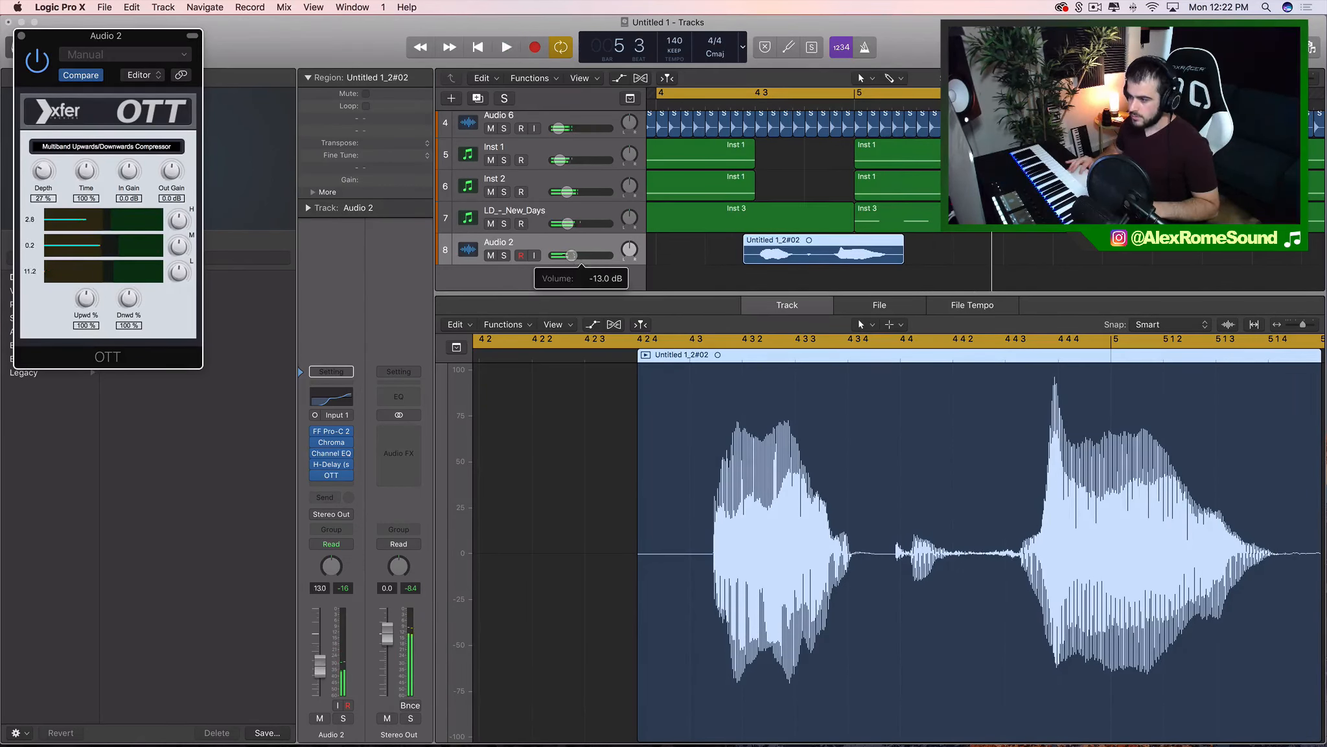
key(space)
click(22, 36)
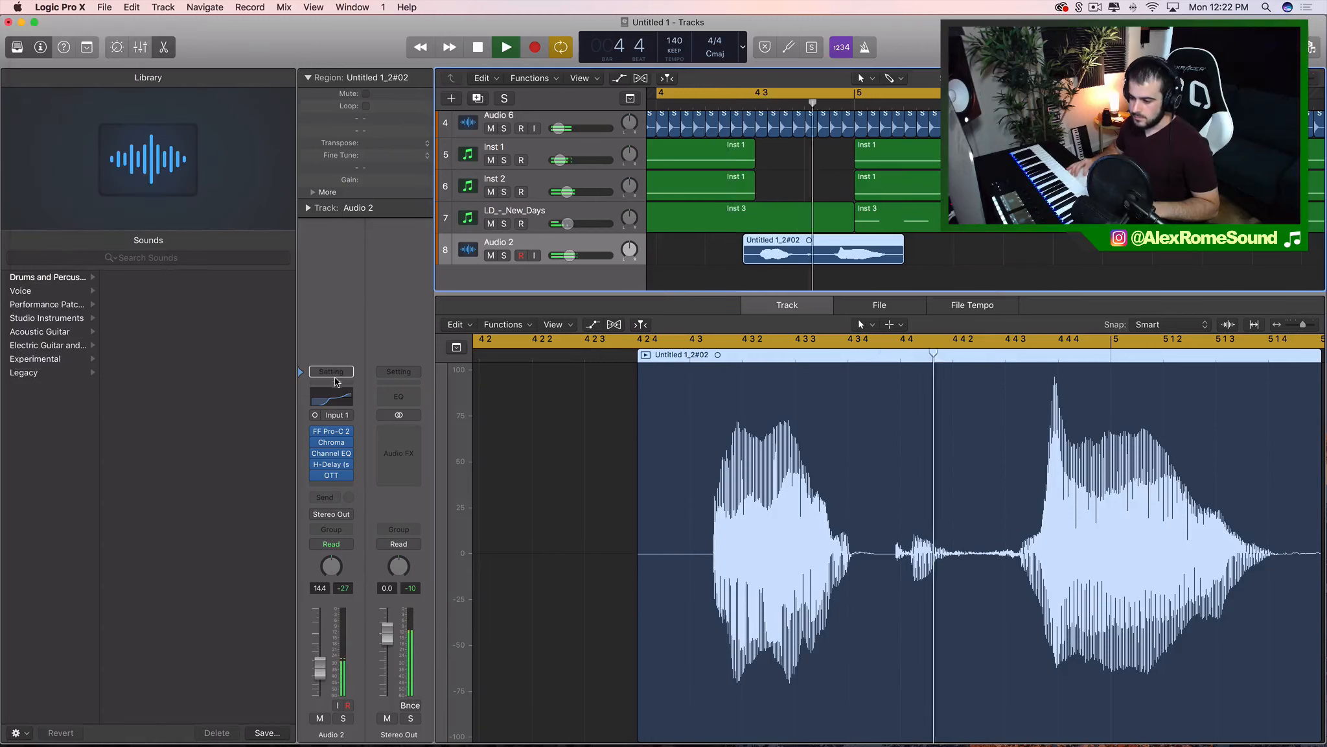
Lower the LoPass filter cutoff in the vocal's H-Delay while the mix plays
click(331, 464)
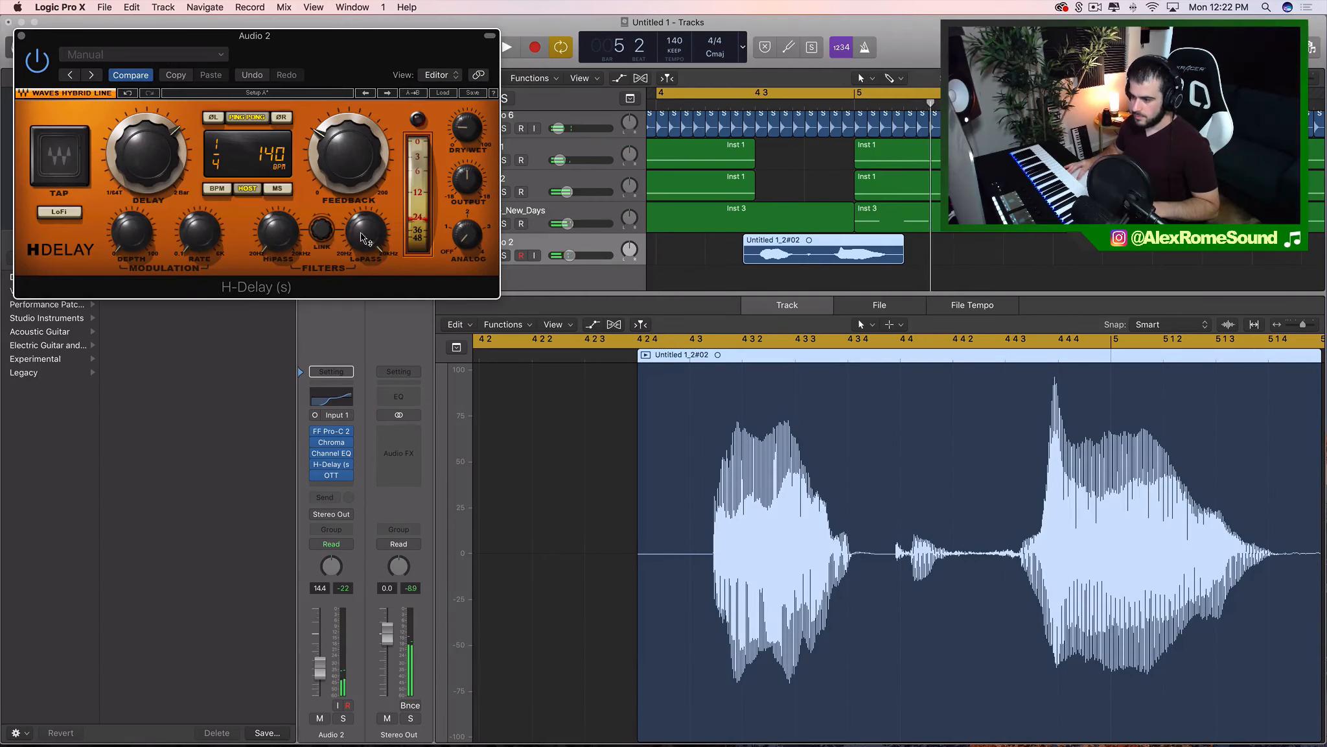
drag(366, 232, 366, 252)
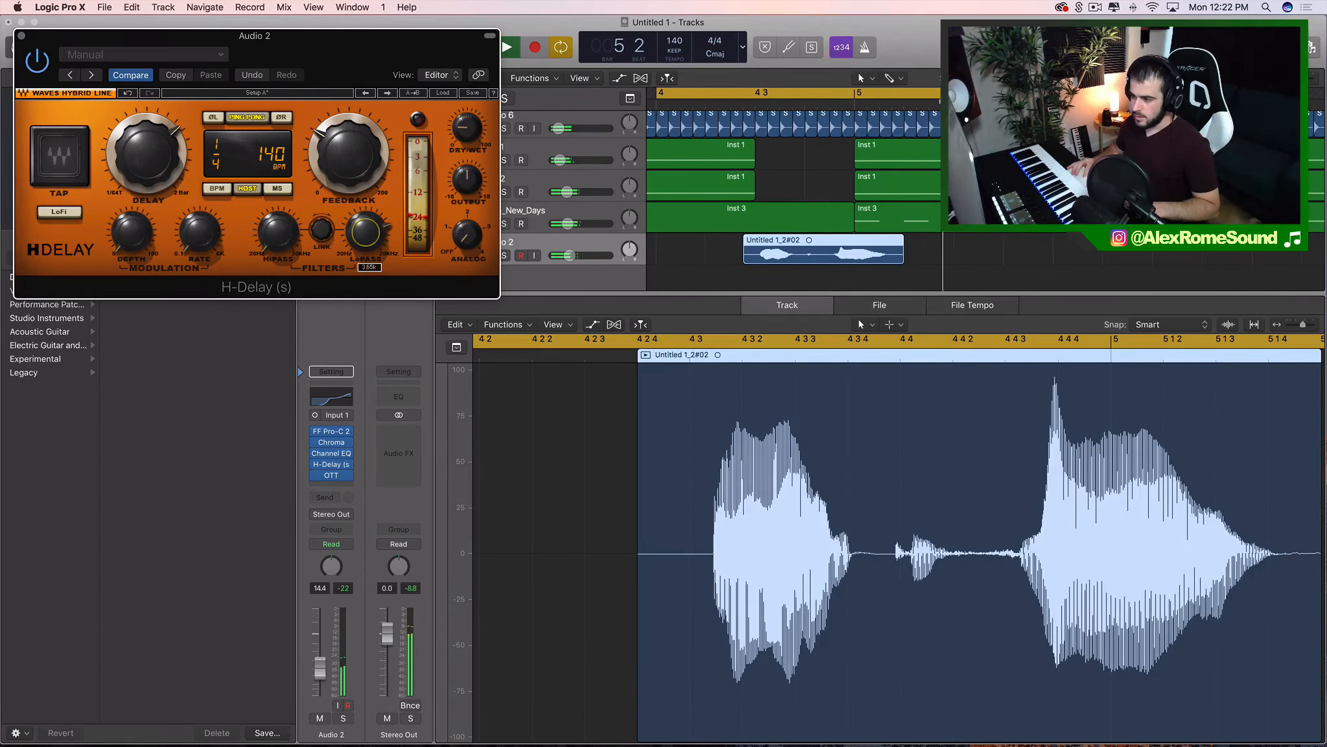
click(22, 35)
Stop playback and extend the start of the cycle range back to bar 1
key(super+Left)
key(super+Left)
key(super+Left)
key(super+Left)
key(space)
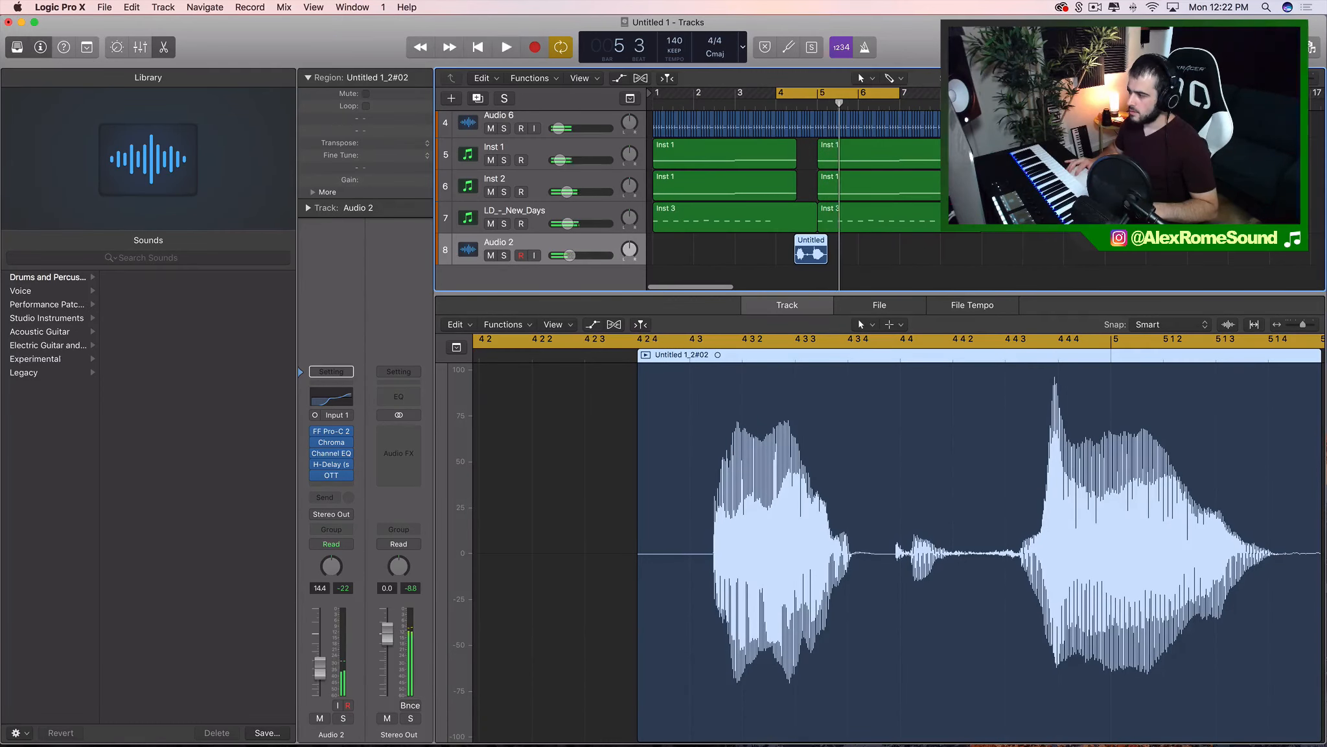
drag(979, 94, 656, 98)
Shrink the audio editor pane so that all eight tracks fit in the arrangement area
scroll(707, 253, down, 1)
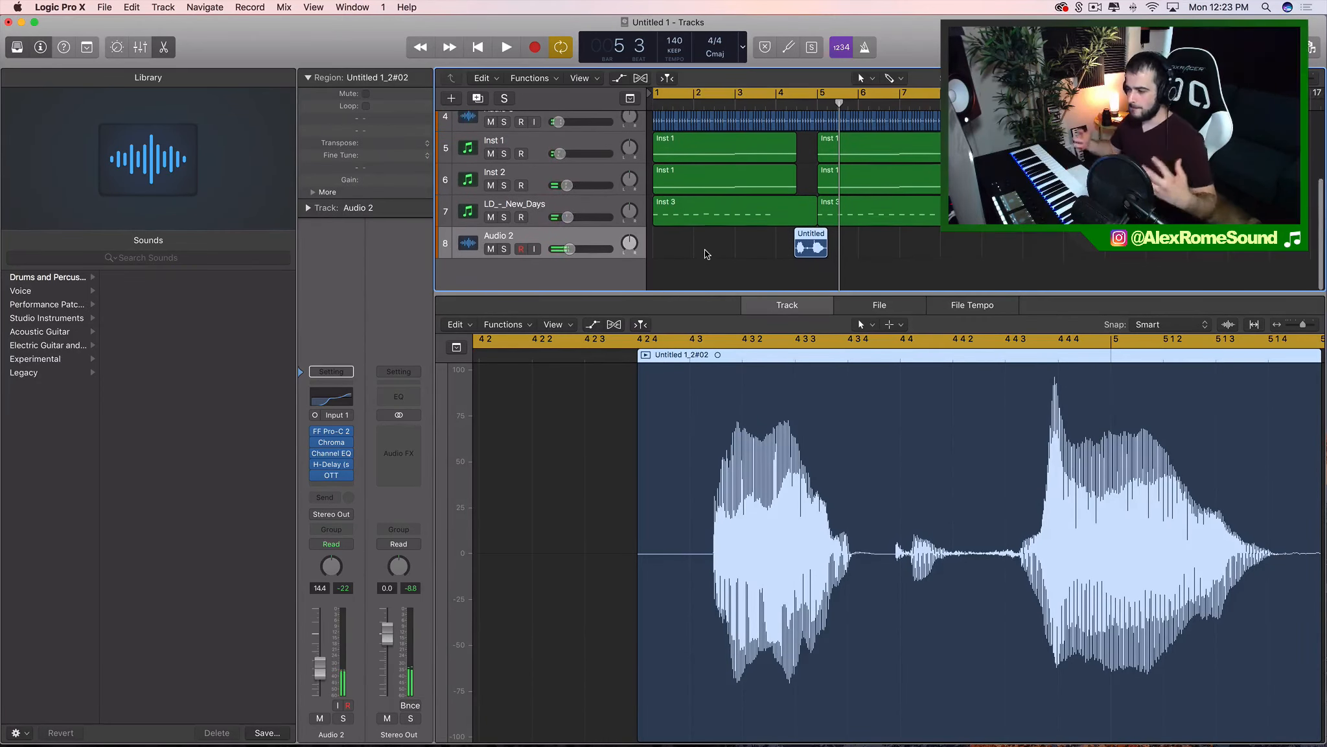
click(700, 300)
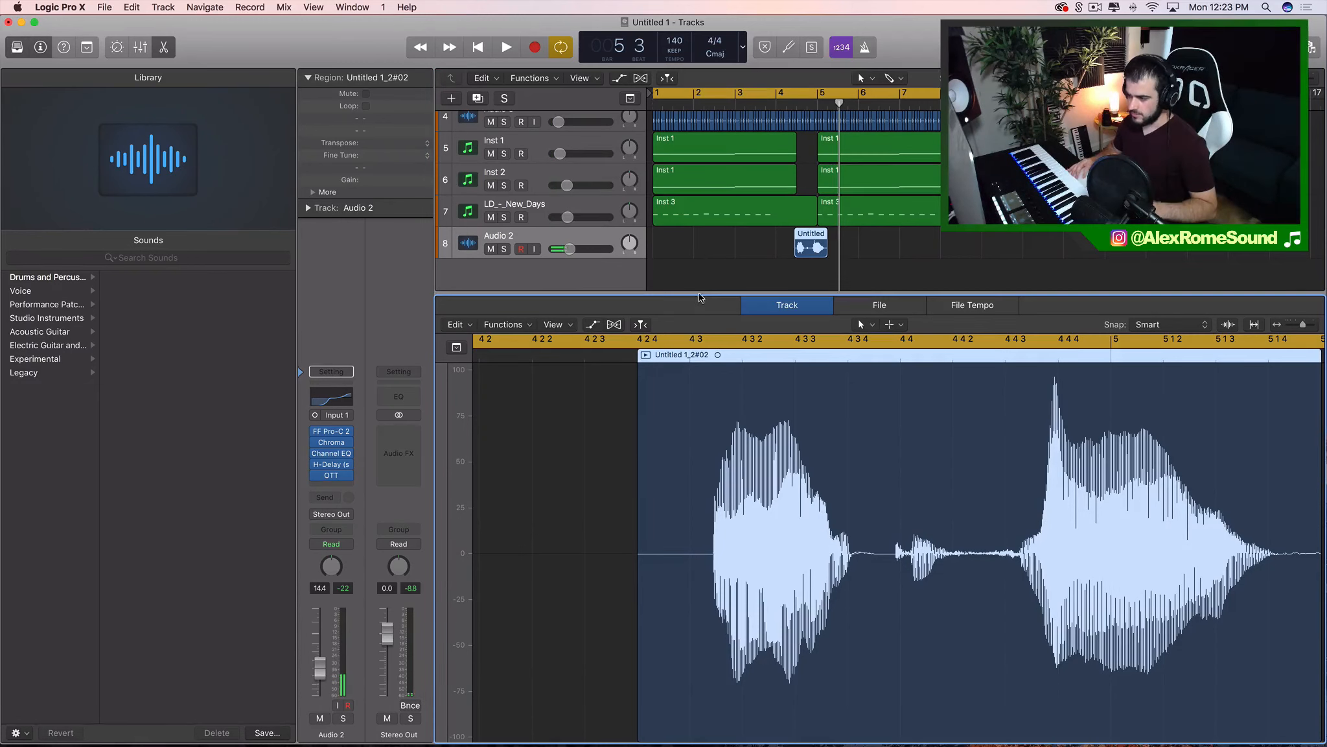
drag(700, 299, 842, 622)
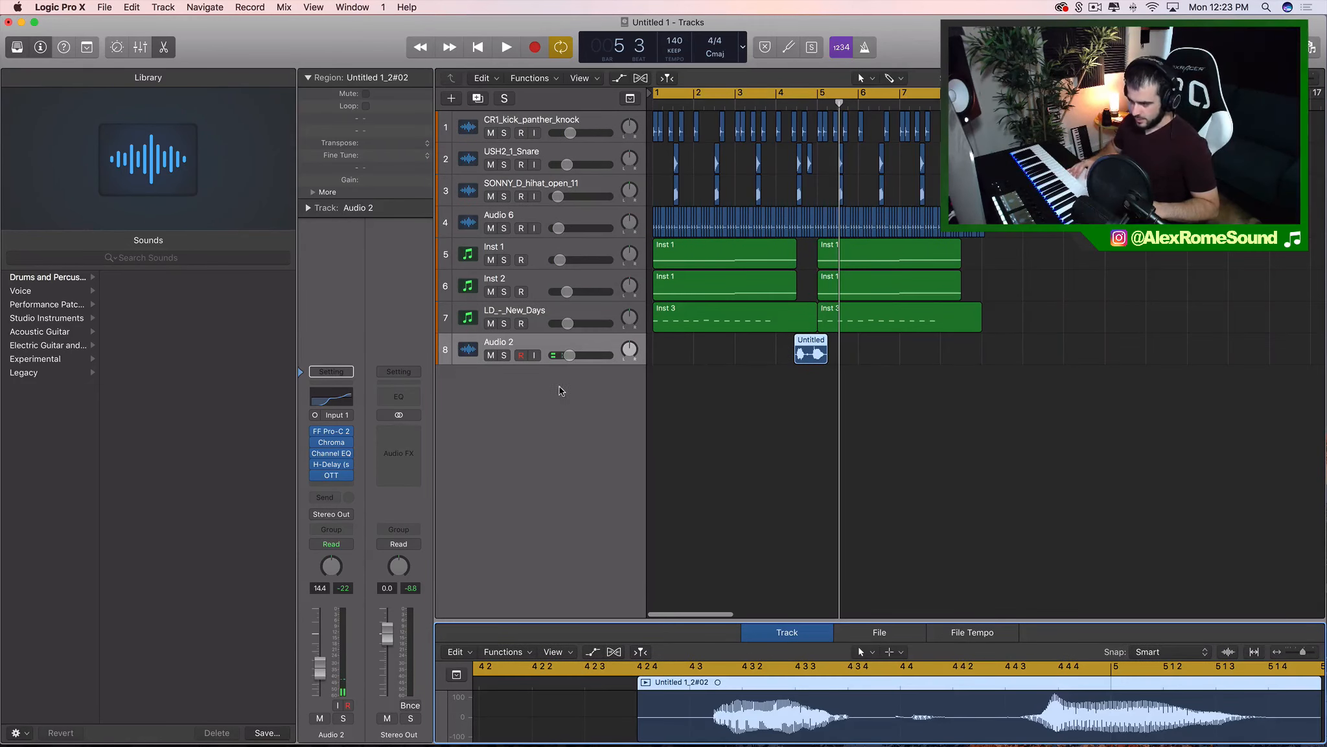
Add a software instrument track below Audio 2 and create an empty MIDI region spanning bars 1 through 8
click(549, 312)
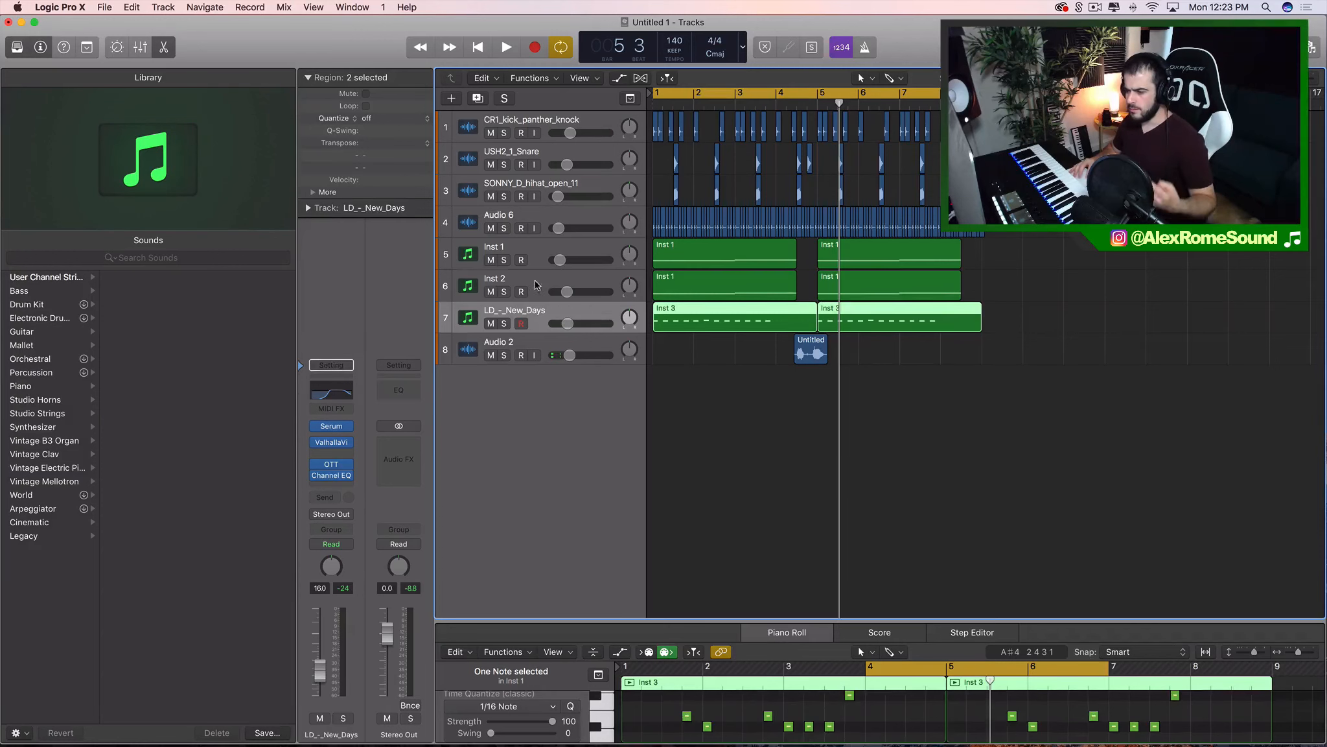
double_click(556, 444)
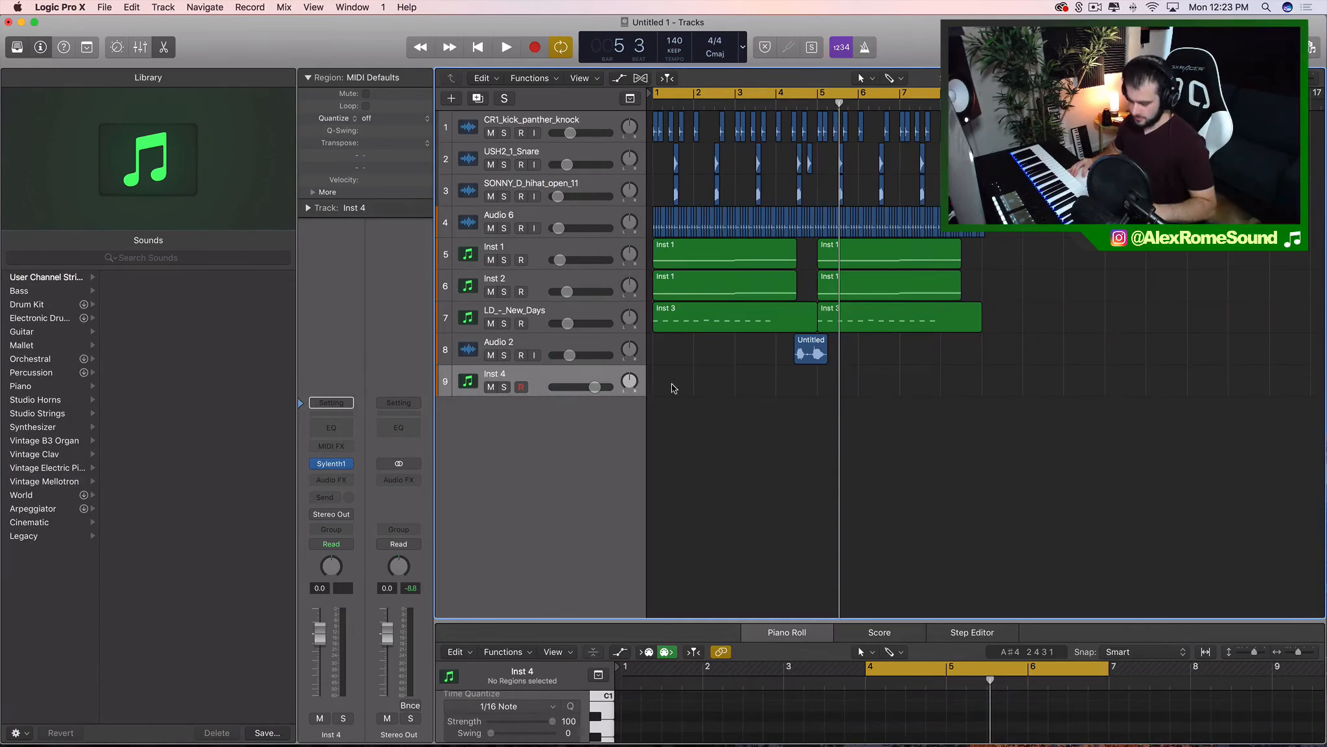
click(687, 389)
drag(694, 389, 981, 387)
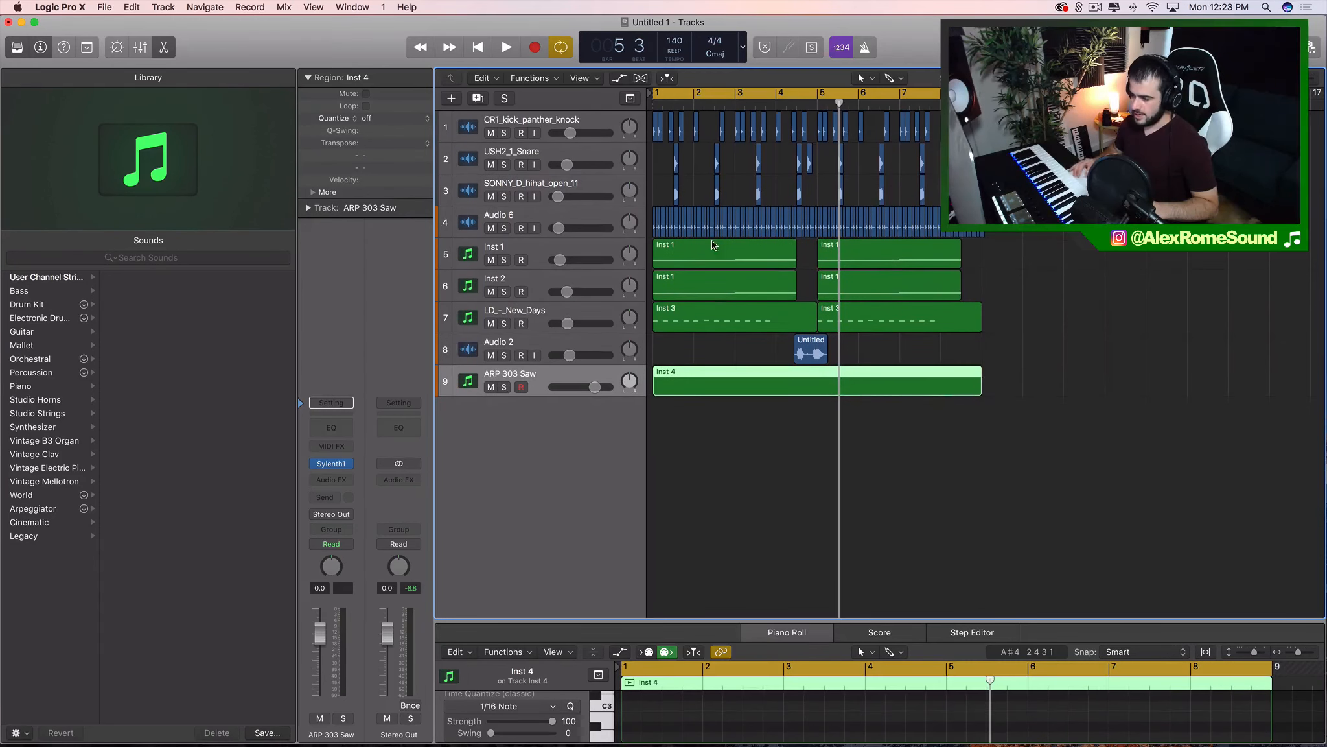
click(537, 221)
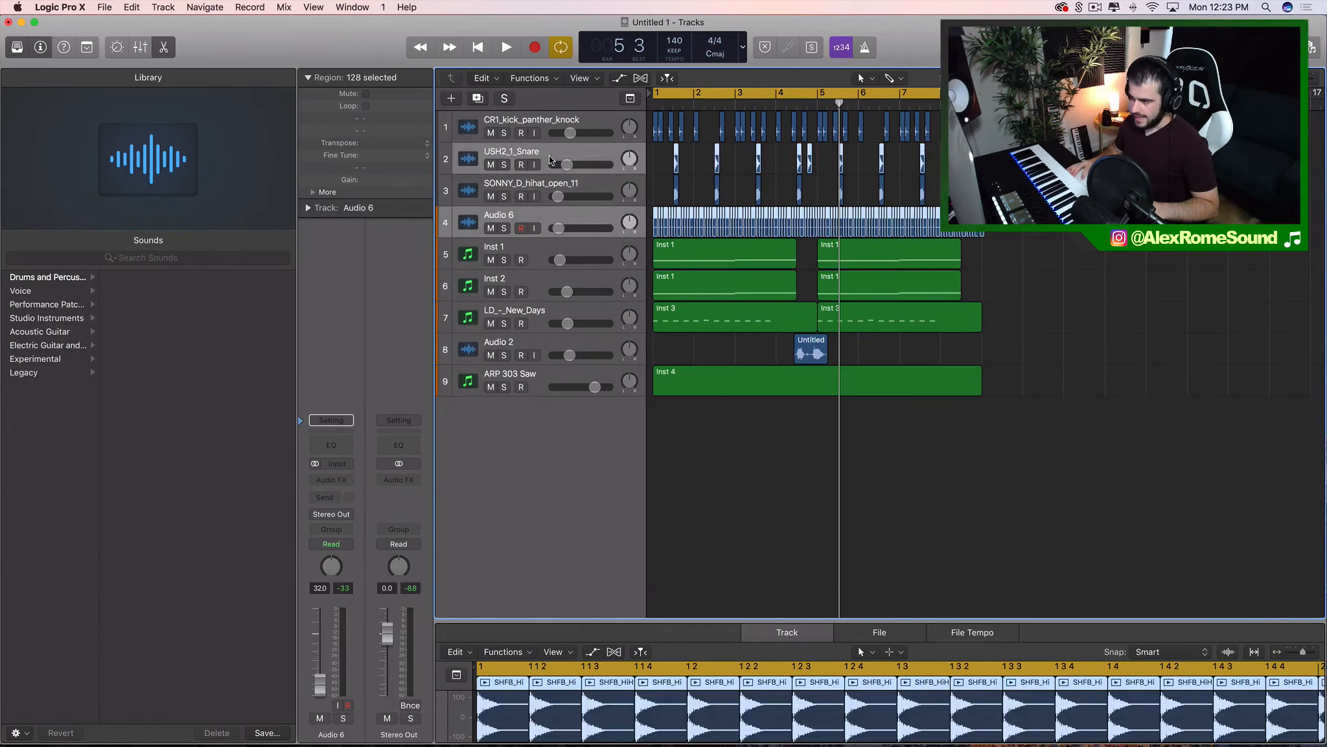
click(544, 119)
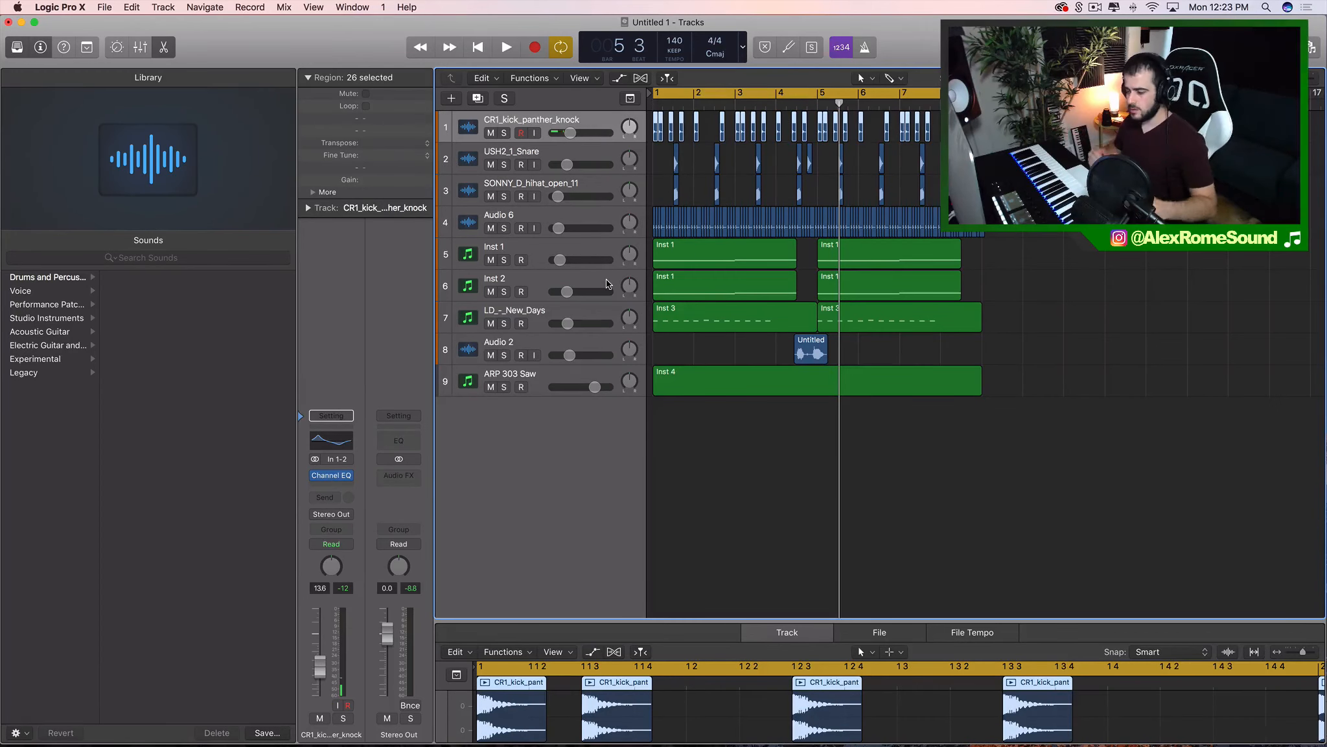
Replace the Sylenth1 instrument on the ARP 303 Saw track with Xfer Records Serum
click(549, 386)
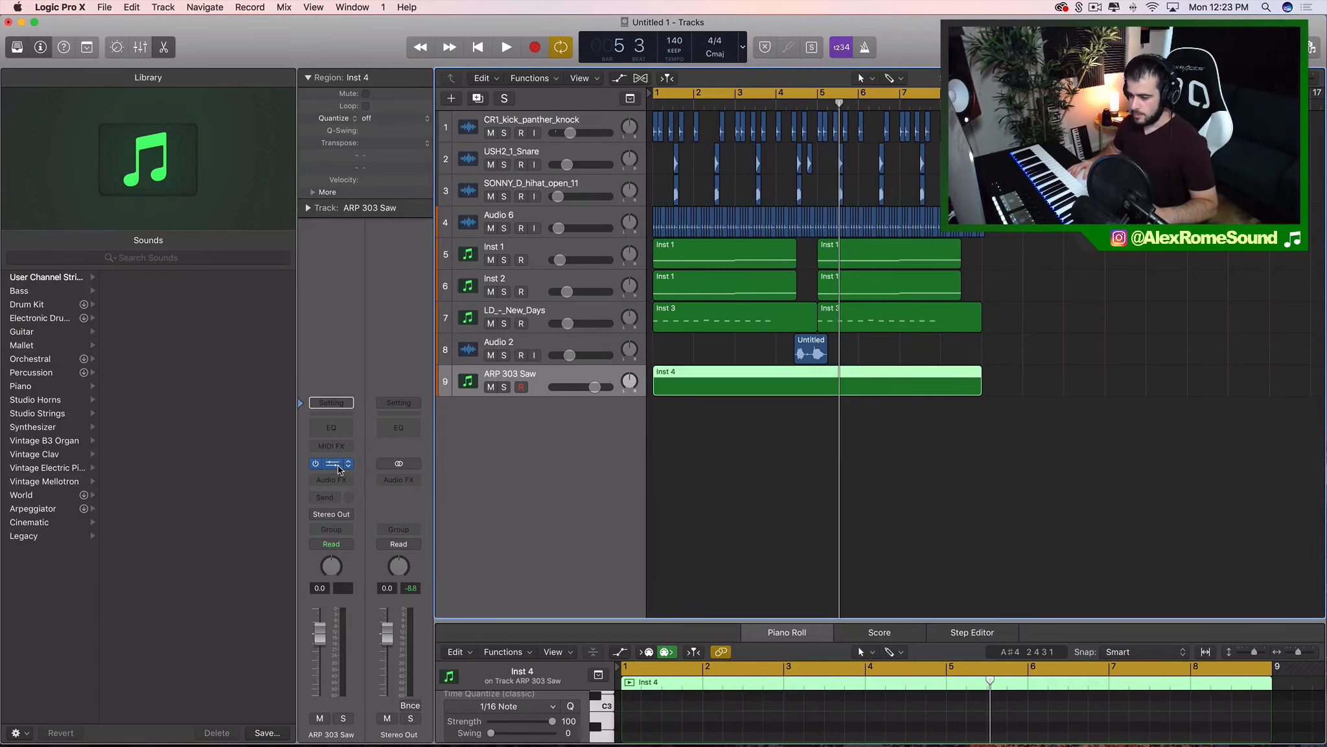
click(348, 467)
mouse_move(389, 722)
mouse_move(538, 734)
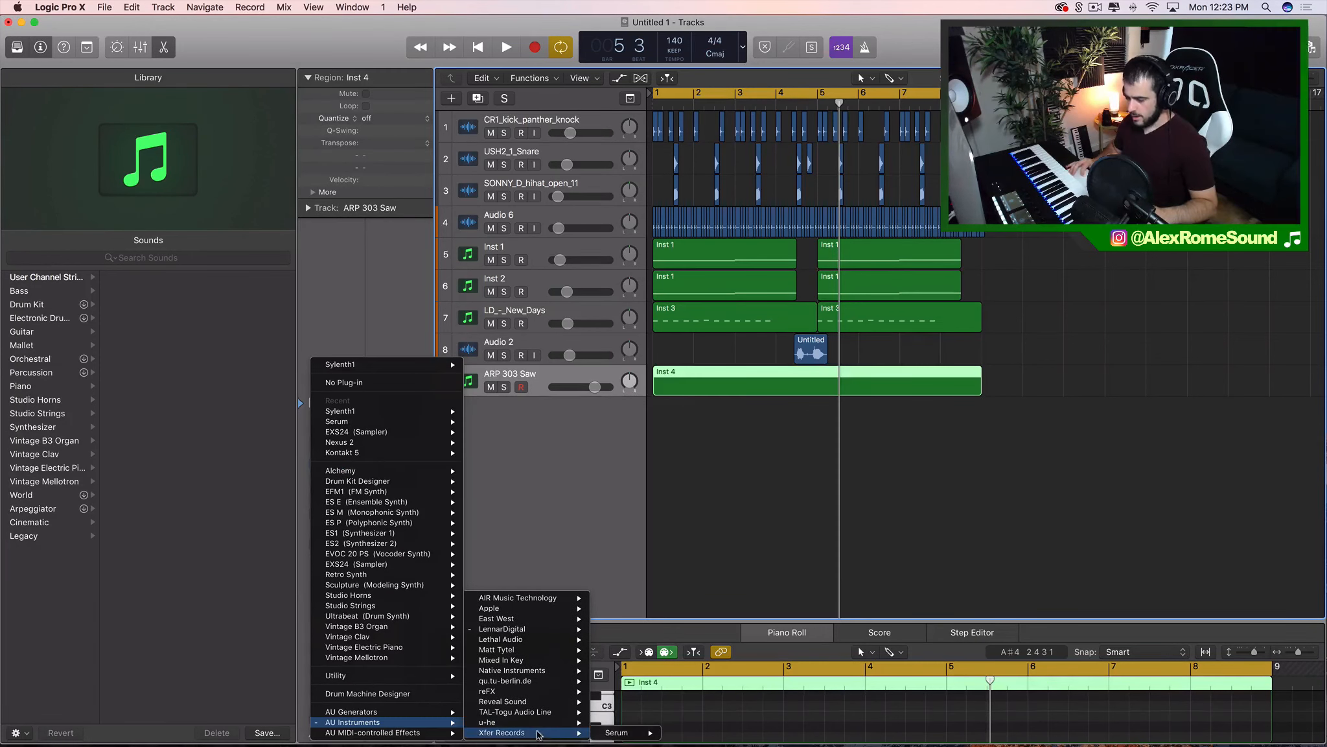
click(679, 736)
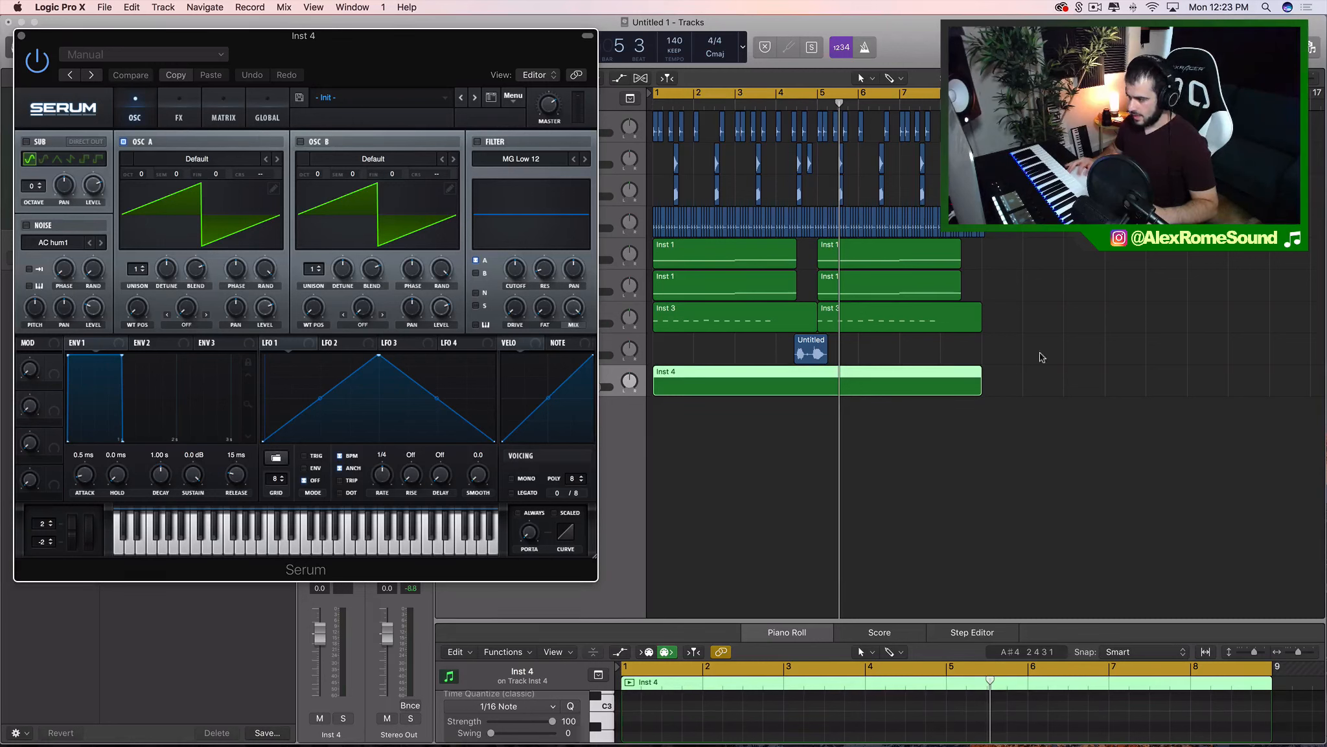
click(895, 324)
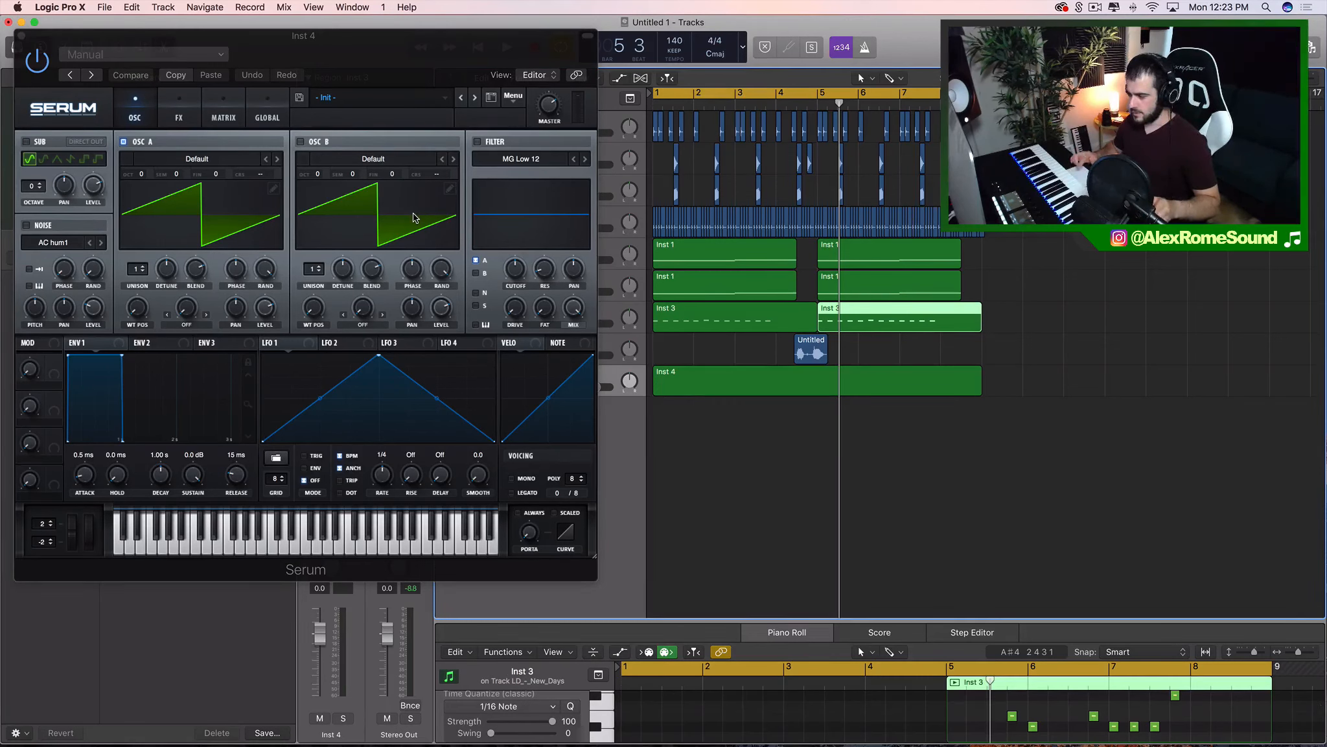
click(874, 478)
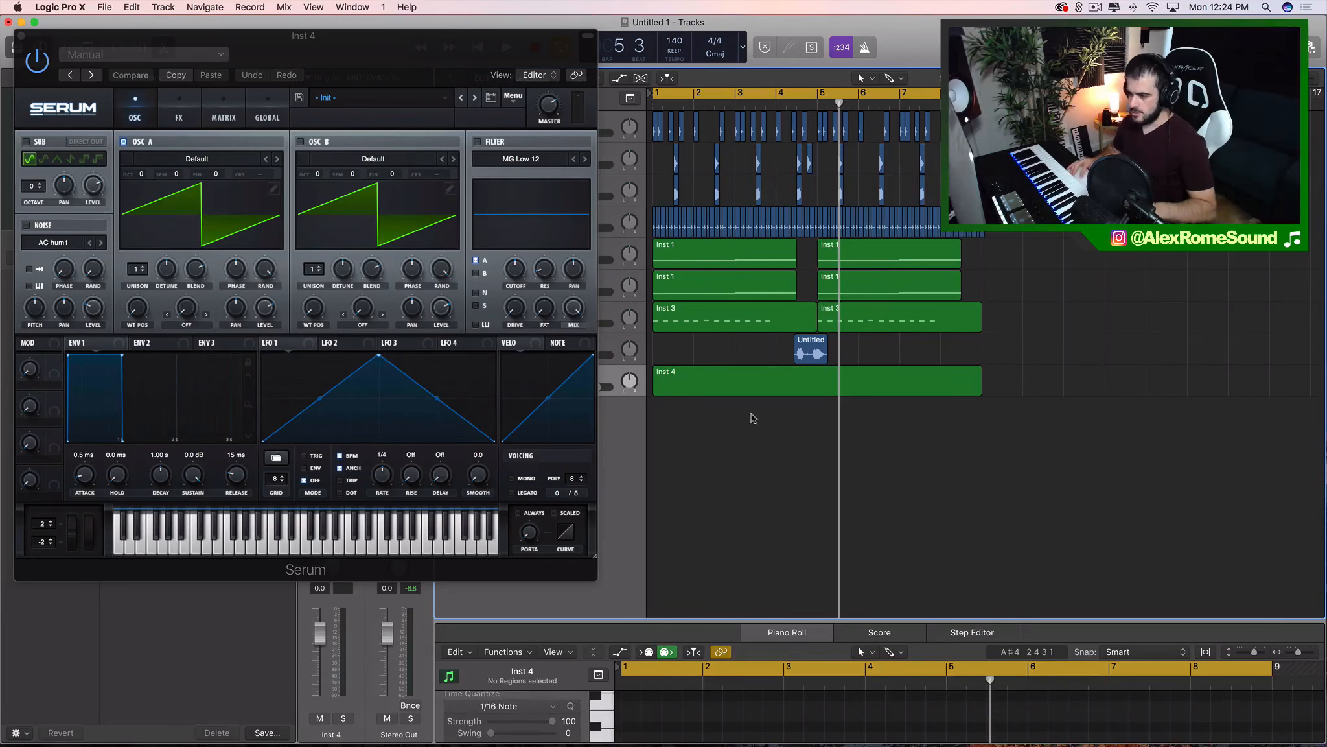
Move the Serum window to the middle of the screen and set oscillator B's wavetable to Basic Mg
drag(264, 41, 641, 110)
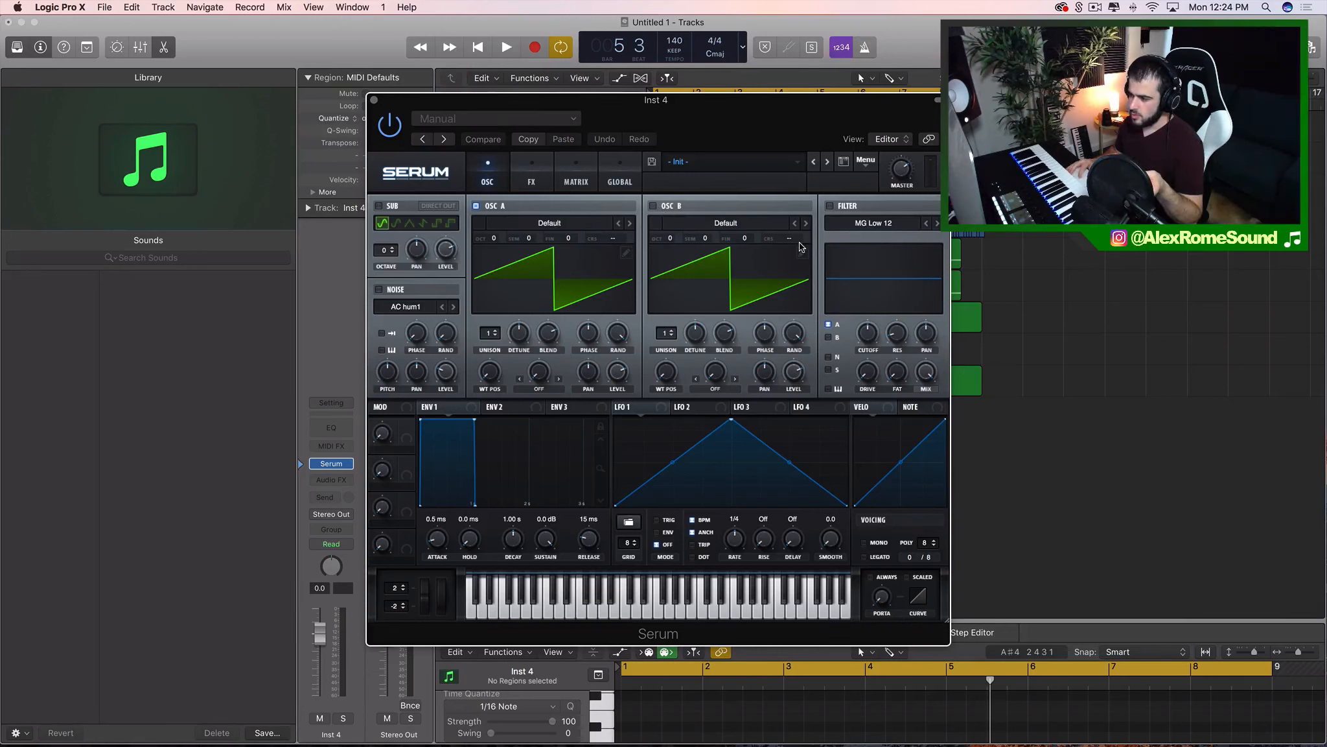
click(807, 223)
click(807, 223)
click(807, 223)
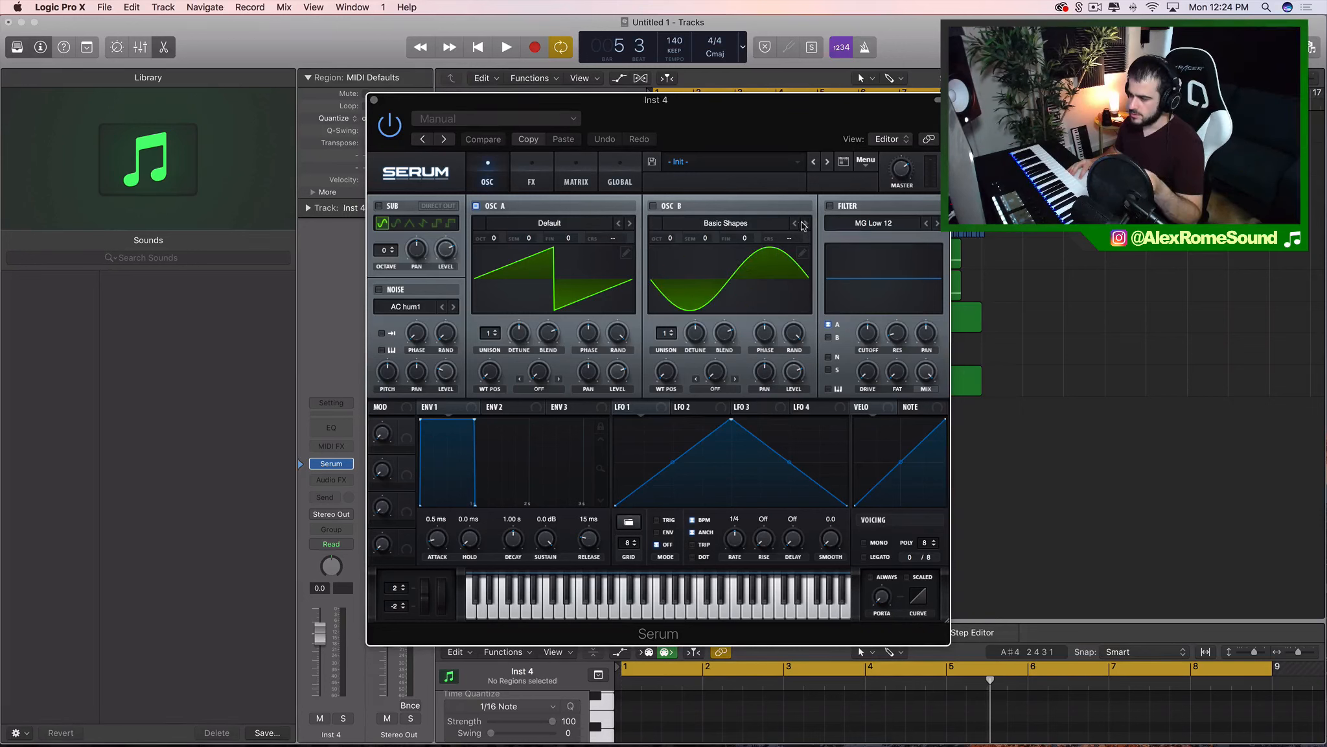
click(796, 223)
click(794, 224)
click(794, 224)
click(793, 224)
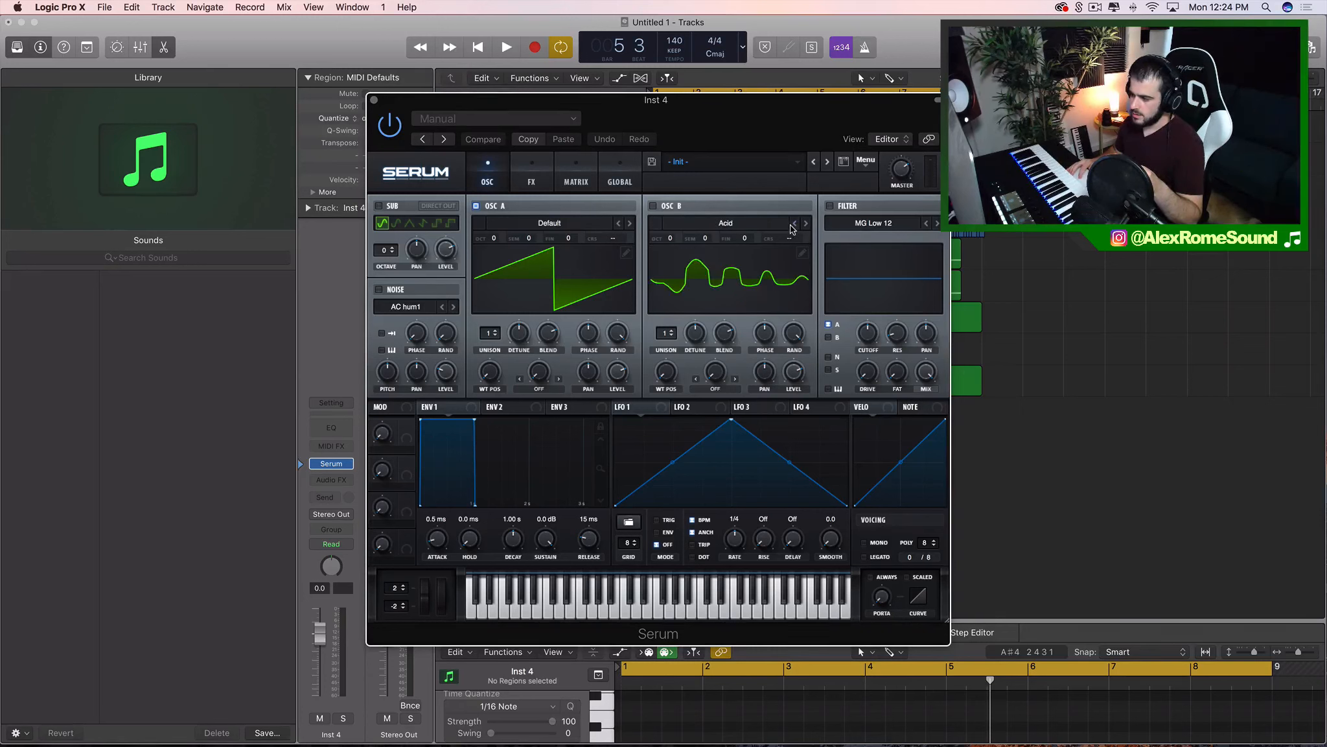
click(806, 223)
click(806, 224)
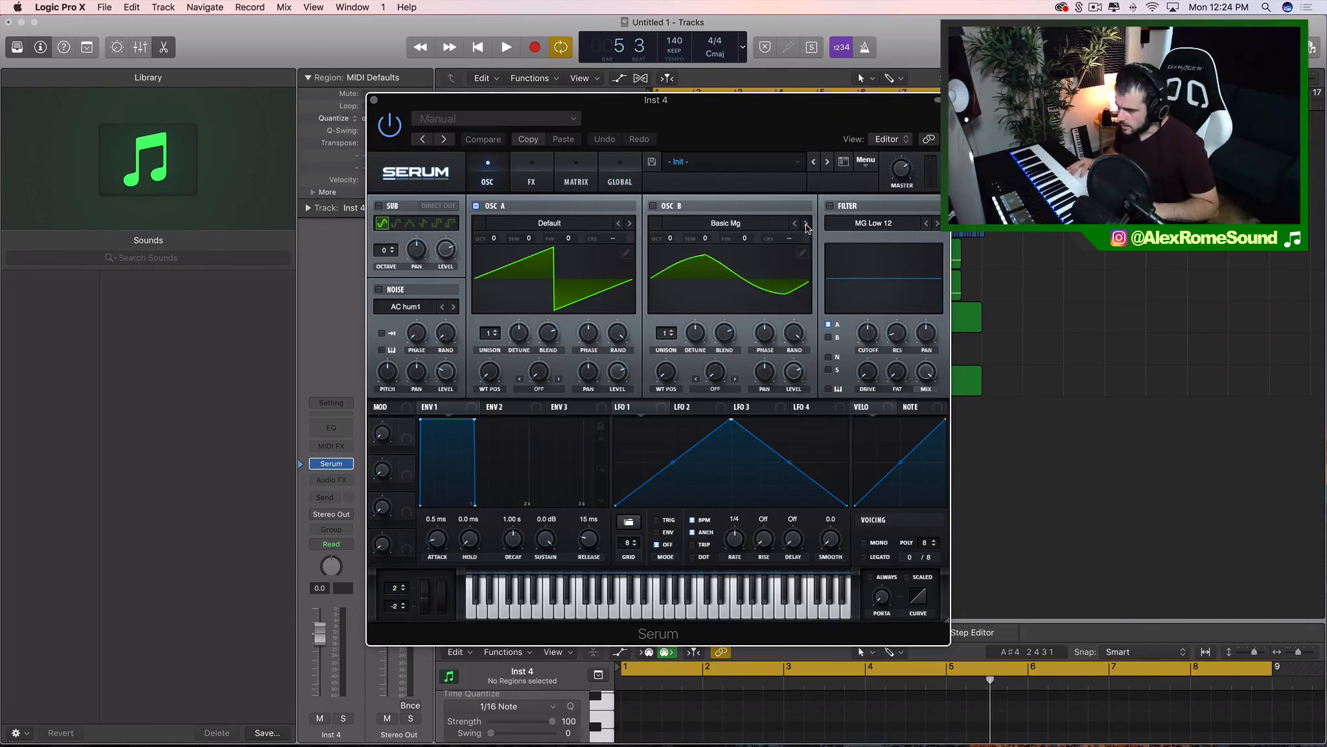
click(805, 223)
click(796, 223)
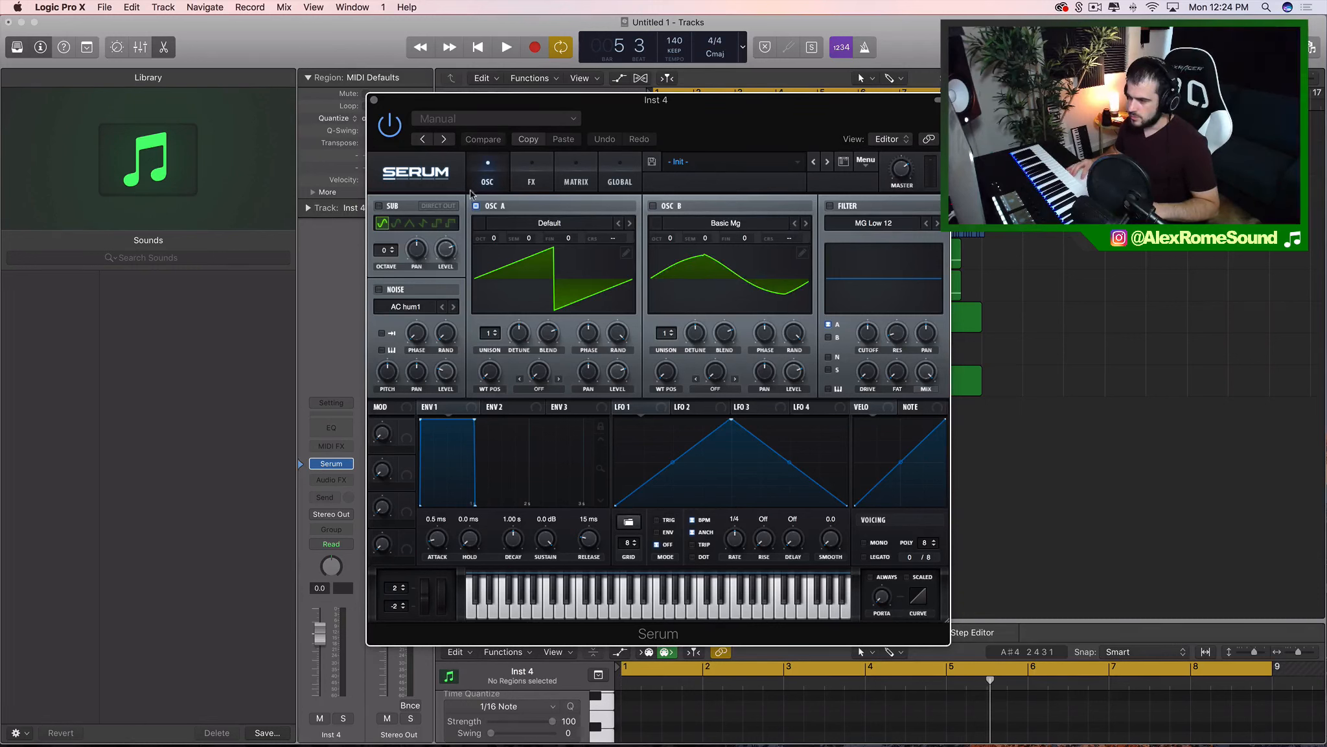
Turn off oscillator A, enable oscillator B and audition the sound with a note in Serum
click(476, 206)
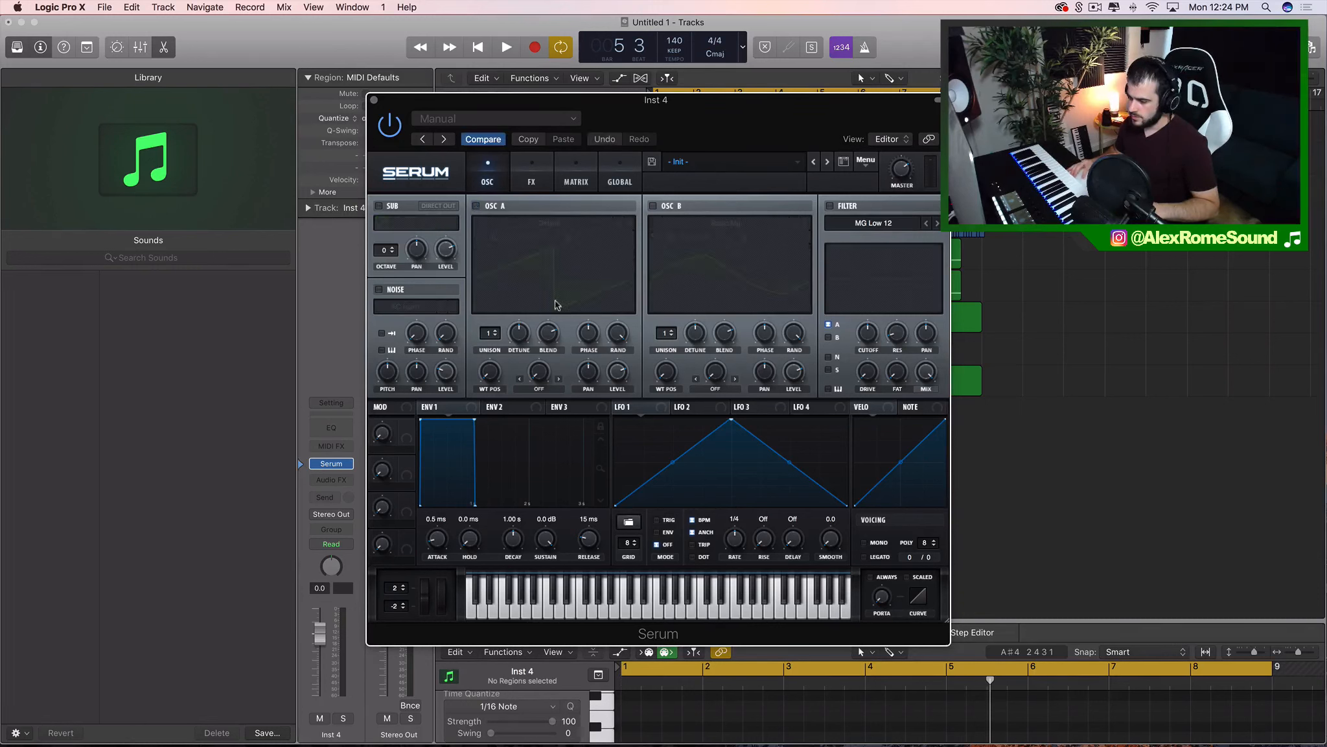
click(653, 206)
click(696, 600)
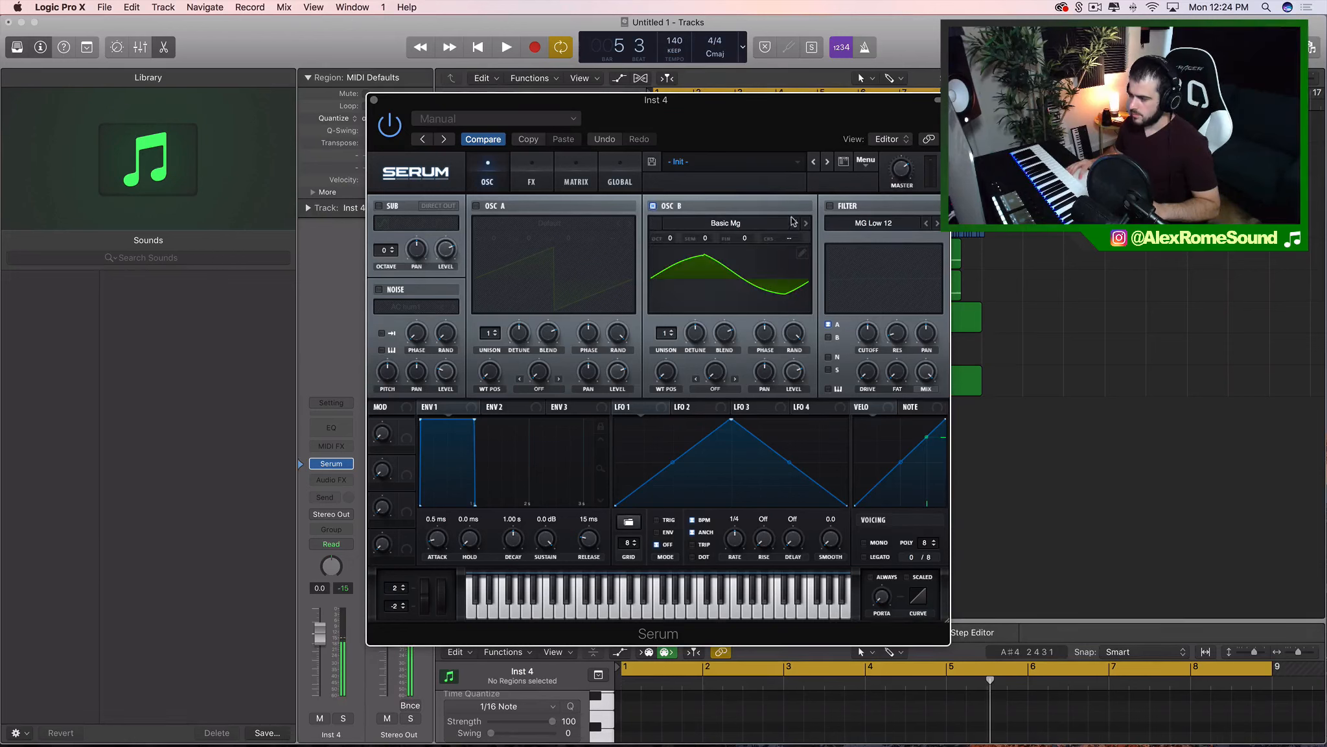
Insert a Chorus effect with its Factory Default settings on the Inst 4 track and close the Serum and Chorus windows
click(531, 179)
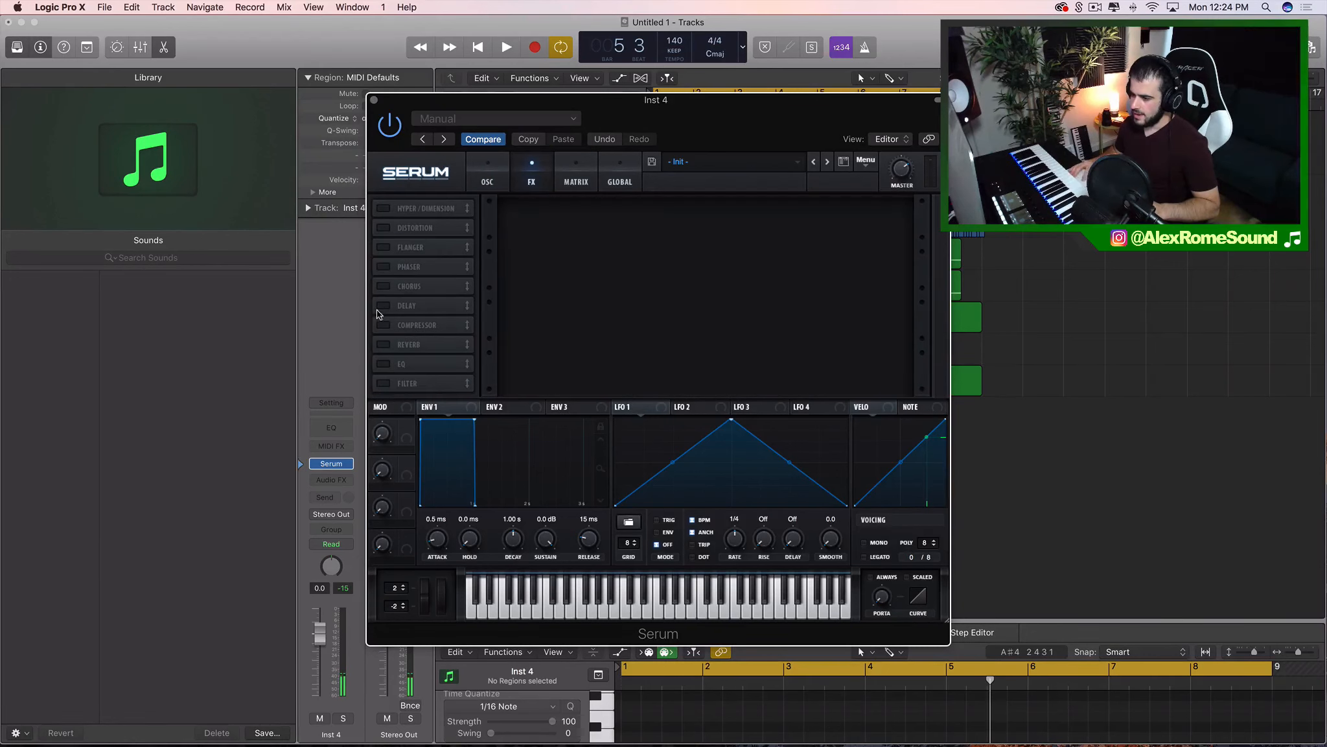
click(503, 185)
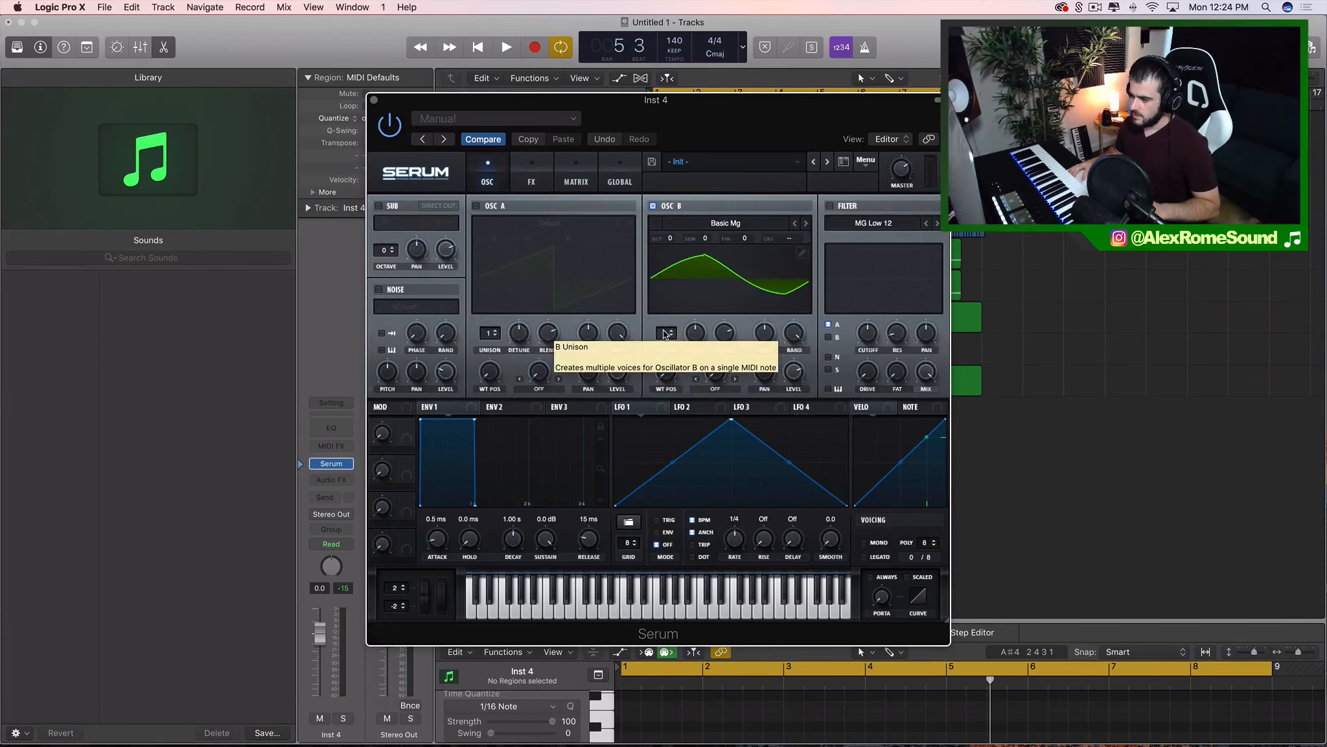
click(336, 487)
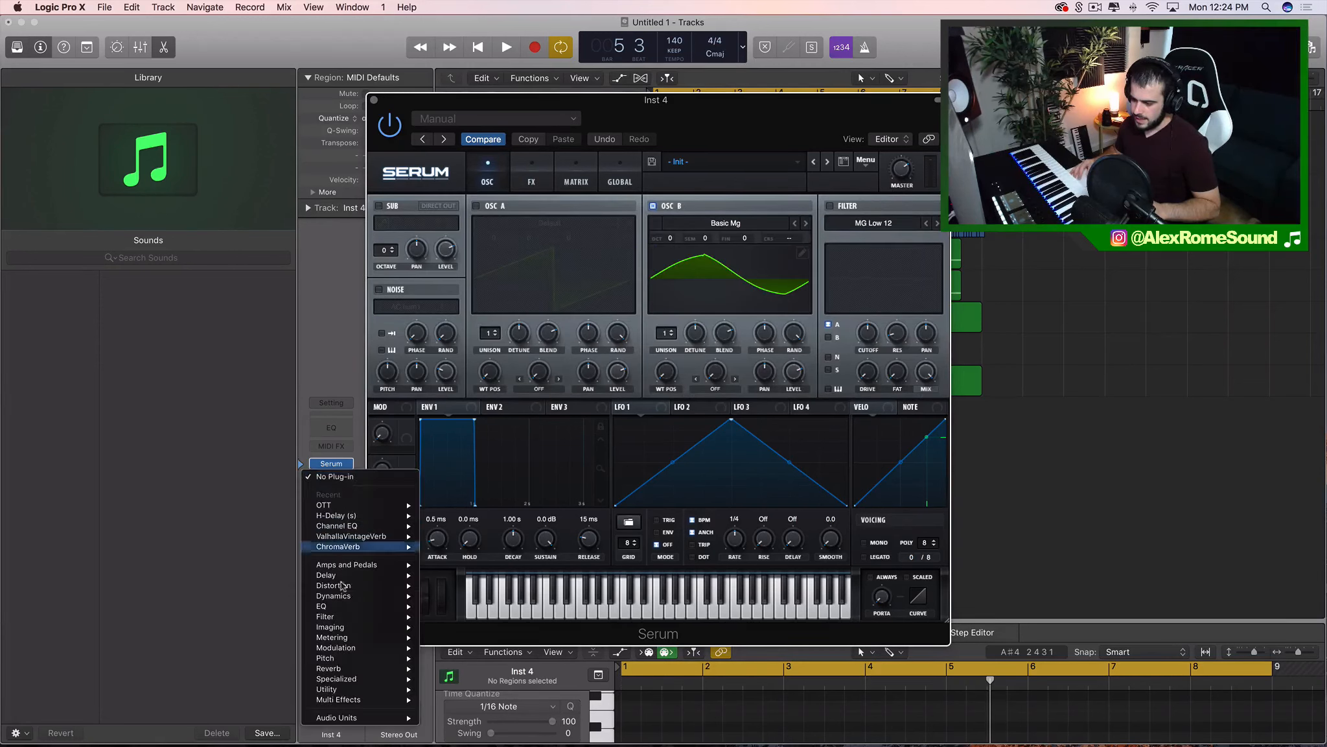
mouse_move(363, 648)
mouse_move(480, 628)
click(556, 629)
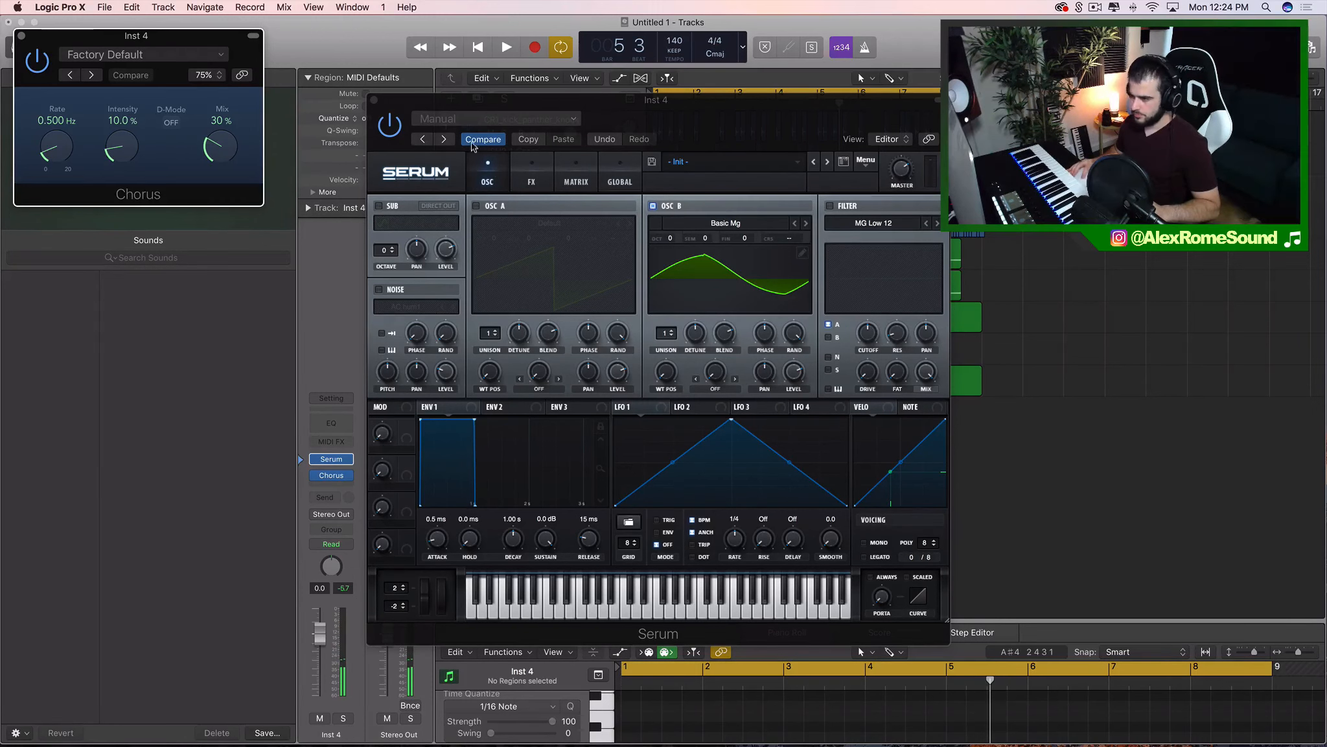
click(373, 99)
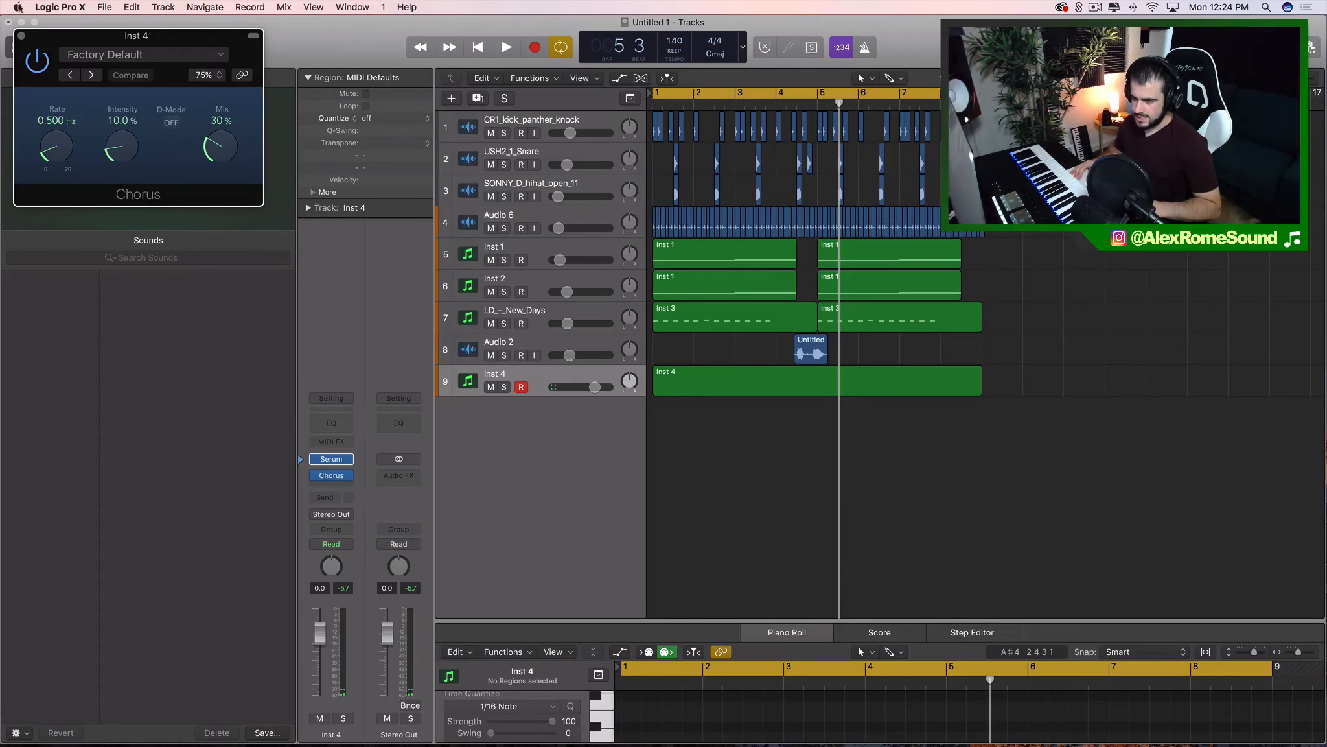
click(20, 37)
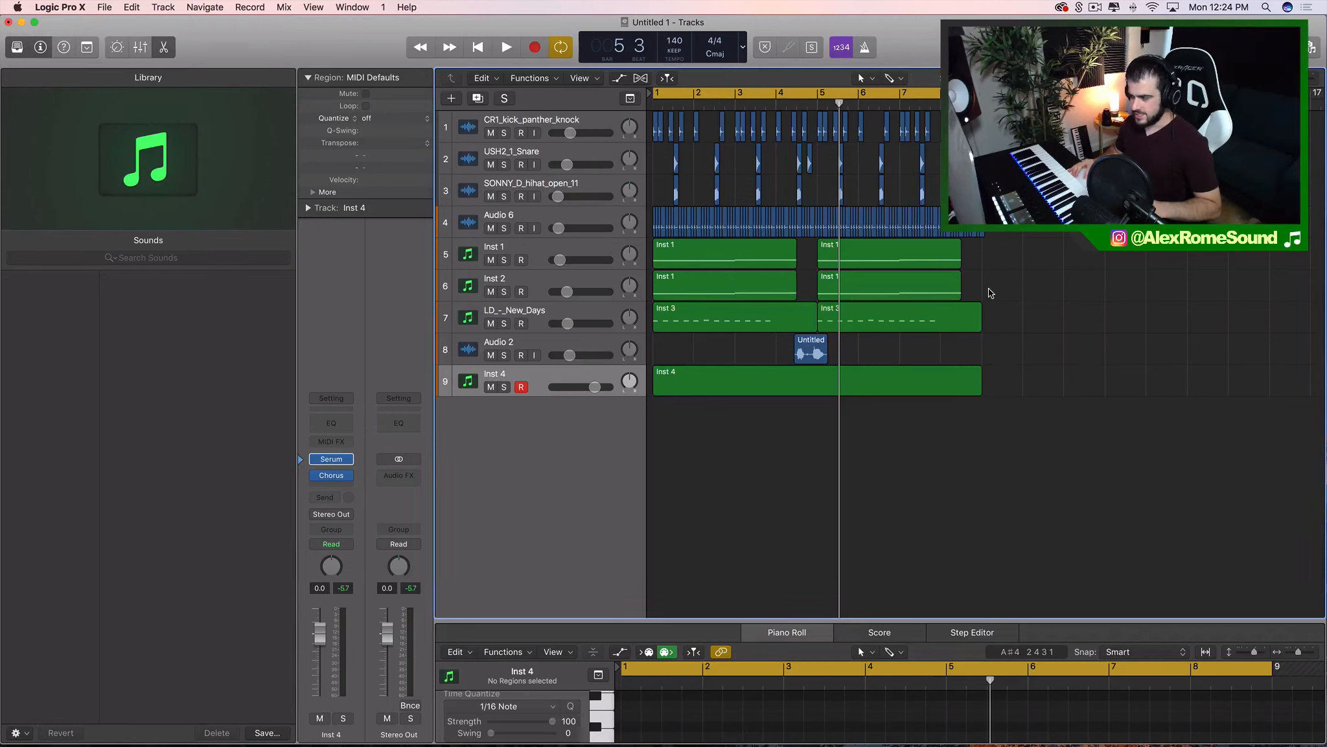
Repeat the second region on the Inst 2 track and move the copy to bar 1 of the Inst 4 track
click(934, 287)
key(super+r)
drag(1029, 281, 629, 424)
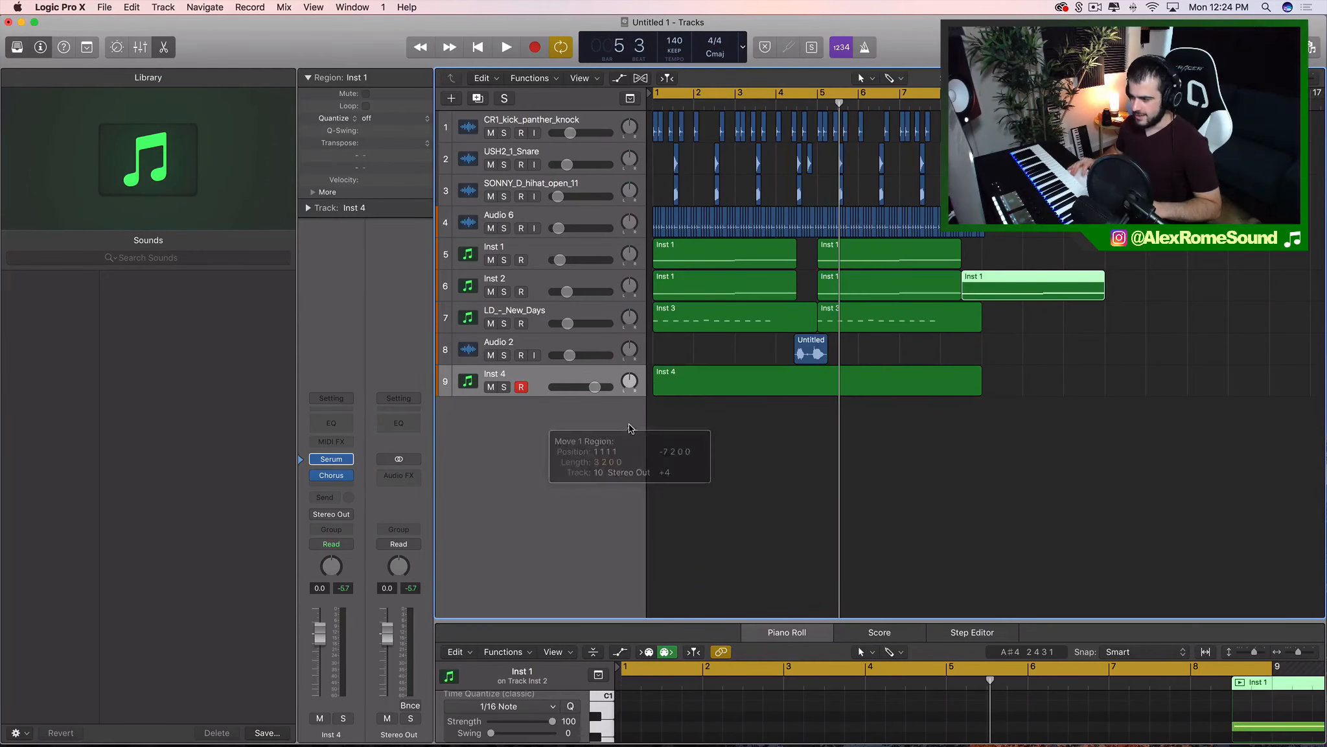
drag(1036, 293, 724, 389)
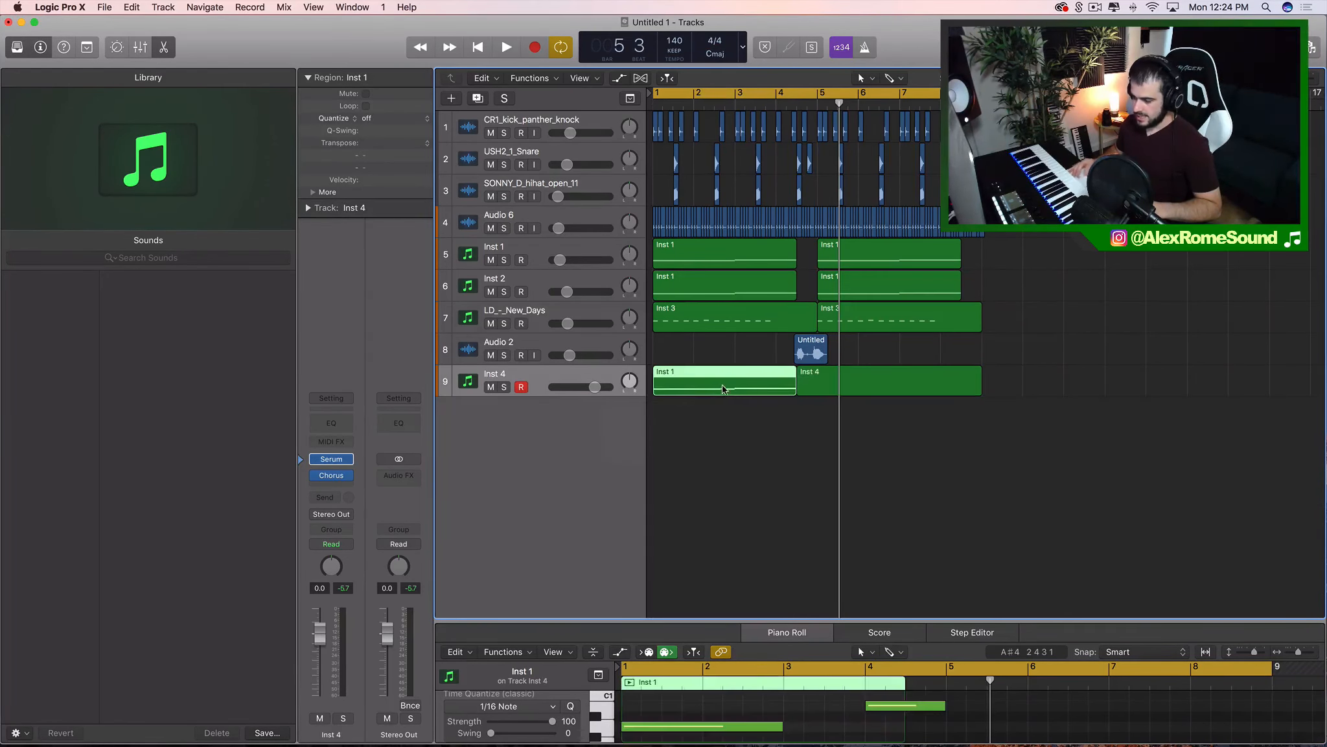
Extend the copied Inst 4 region to the end of bar 8 and repeat its three notes from bar 5
drag(716, 622, 715, 297)
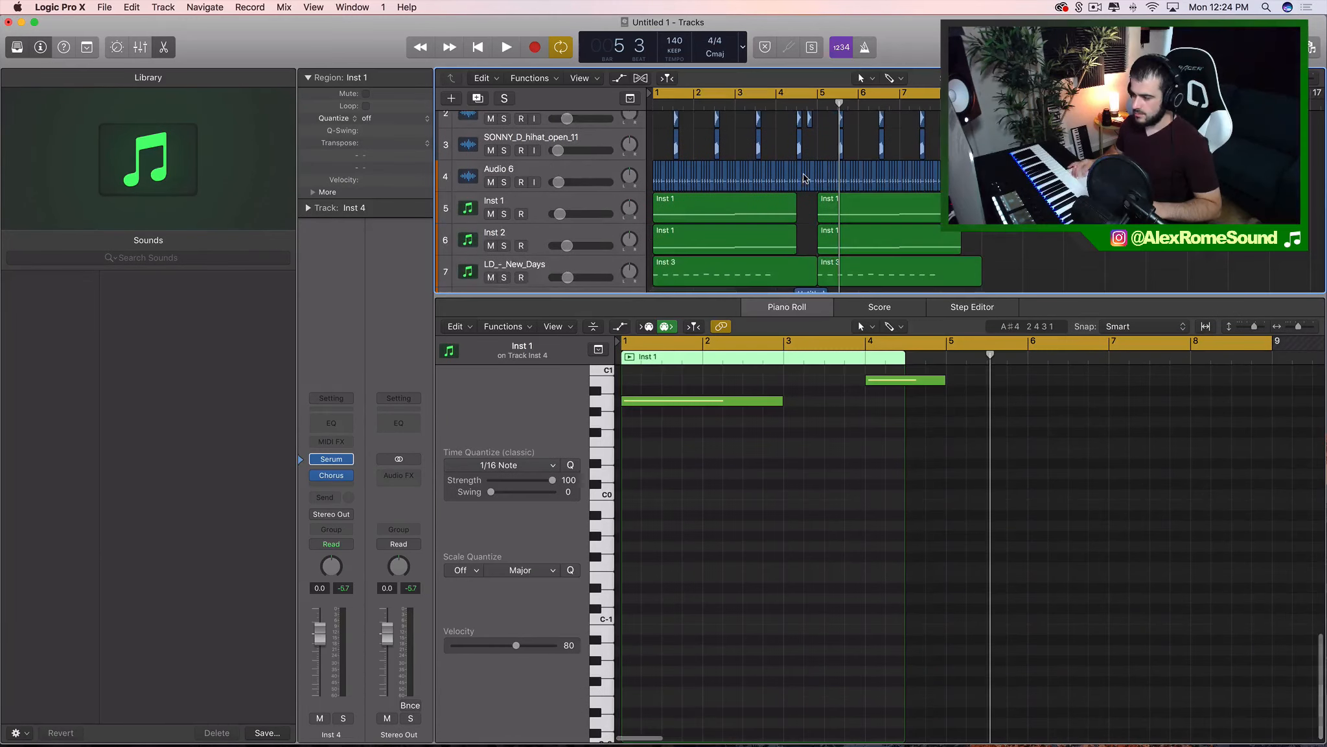
scroll(845, 533, up, 2)
scroll(796, 233, down, 3)
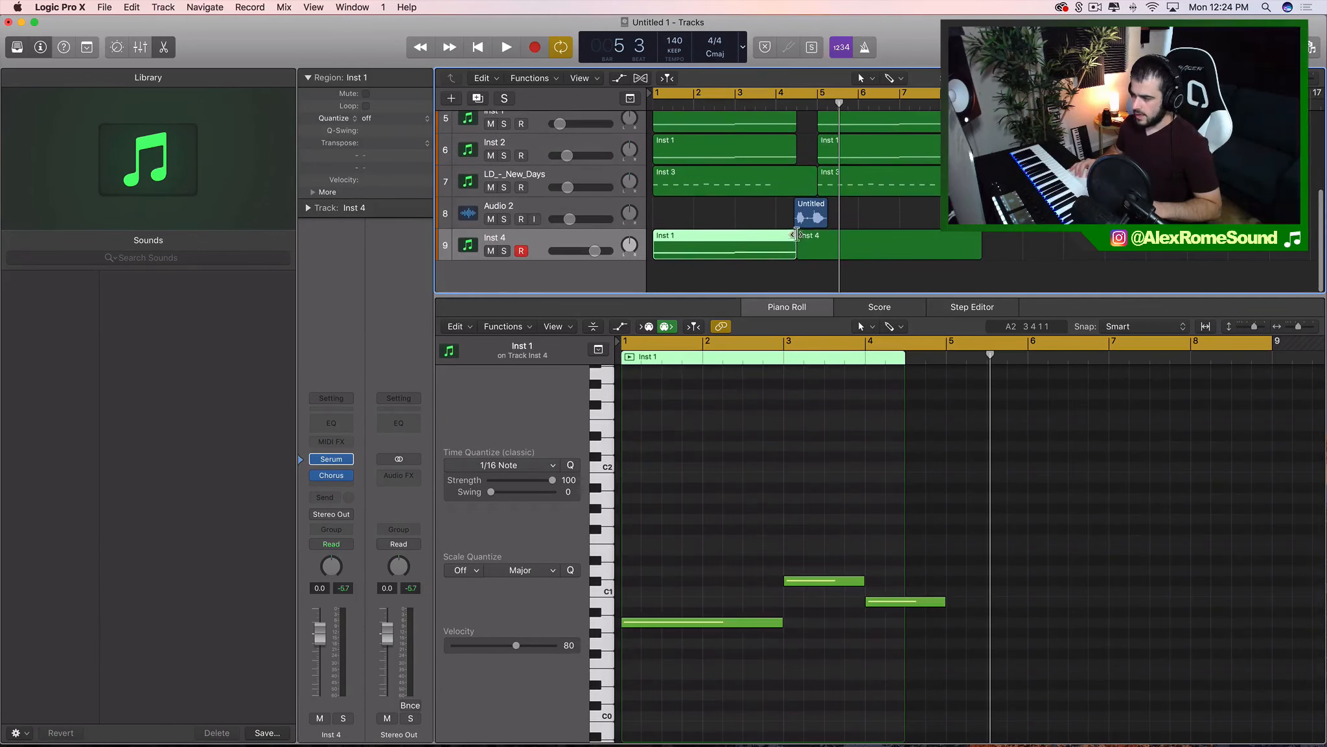
drag(797, 252, 980, 253)
drag(1053, 668, 695, 527)
key(super+r)
Transpose all six notes in the Inst 4 region up two octaves so the first note is A2
drag(676, 468, 1289, 680)
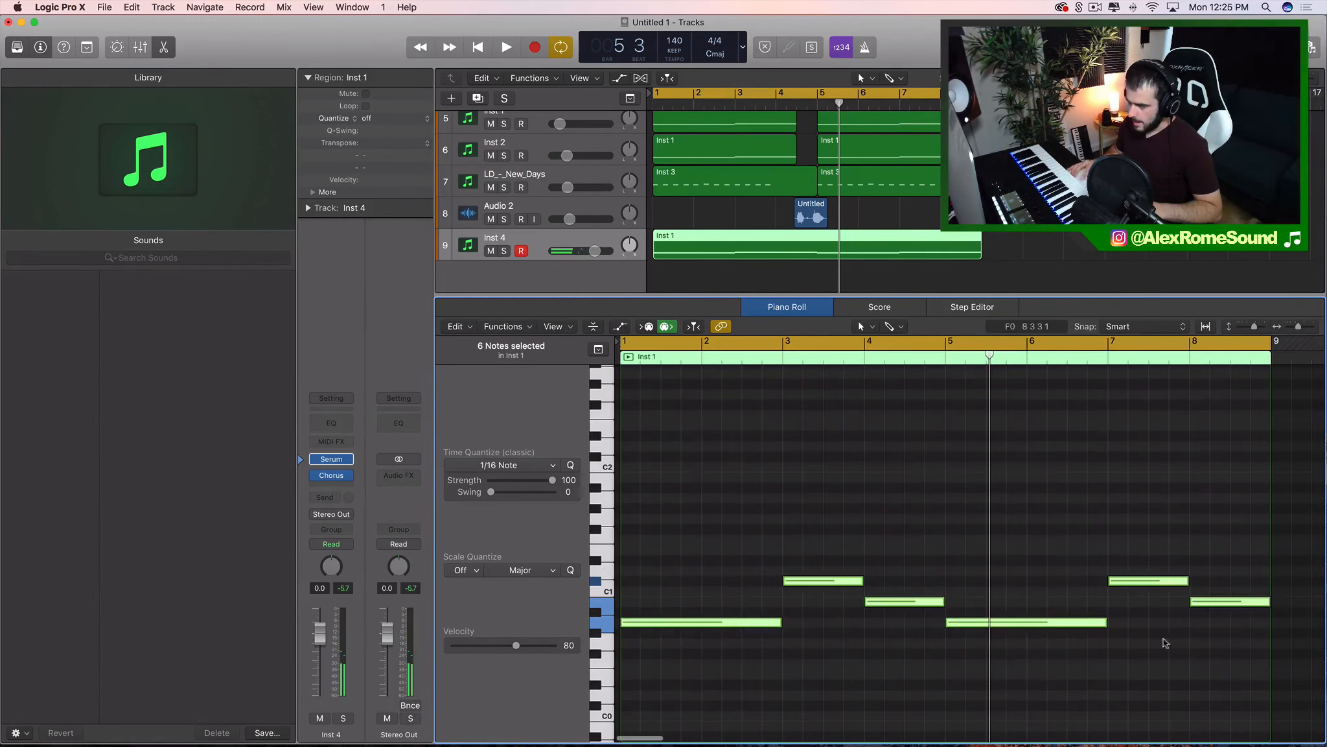
drag(706, 627, 708, 504)
scroll(709, 504, up, 2)
scroll(708, 503, down, 4)
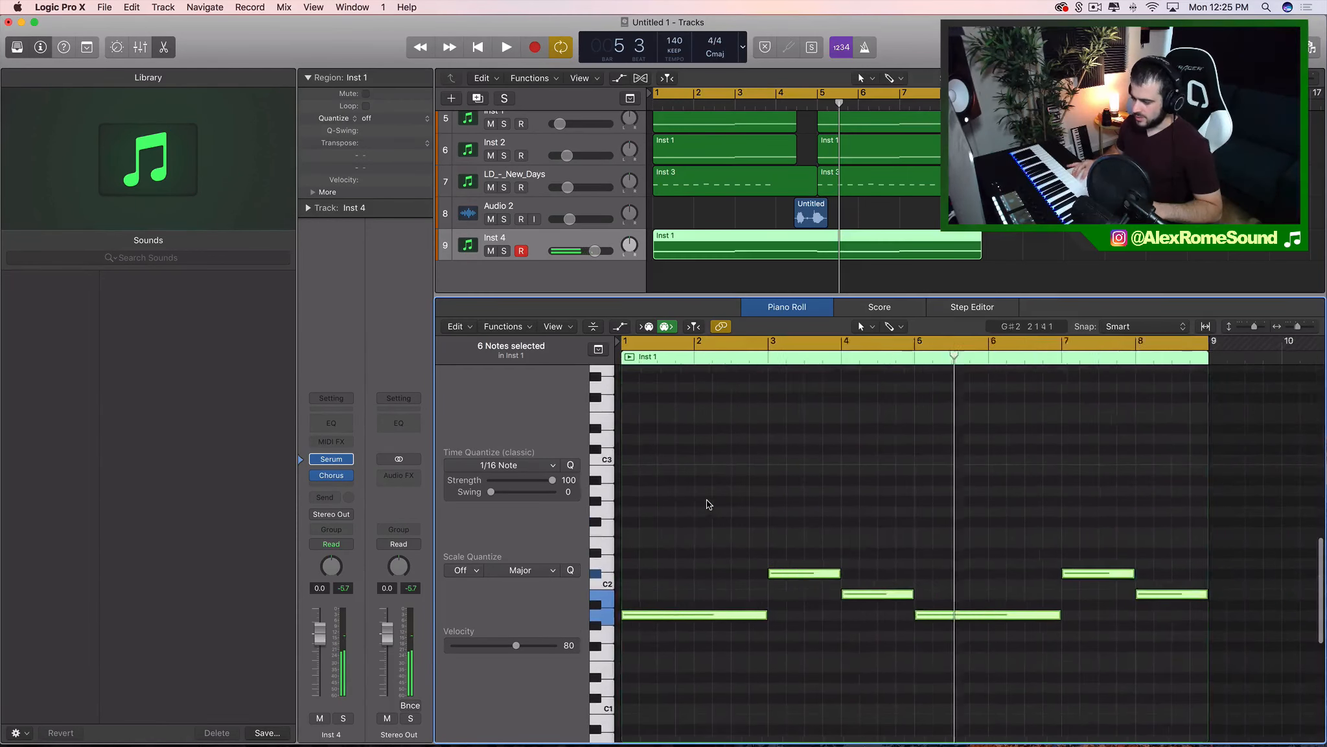
drag(635, 617, 641, 494)
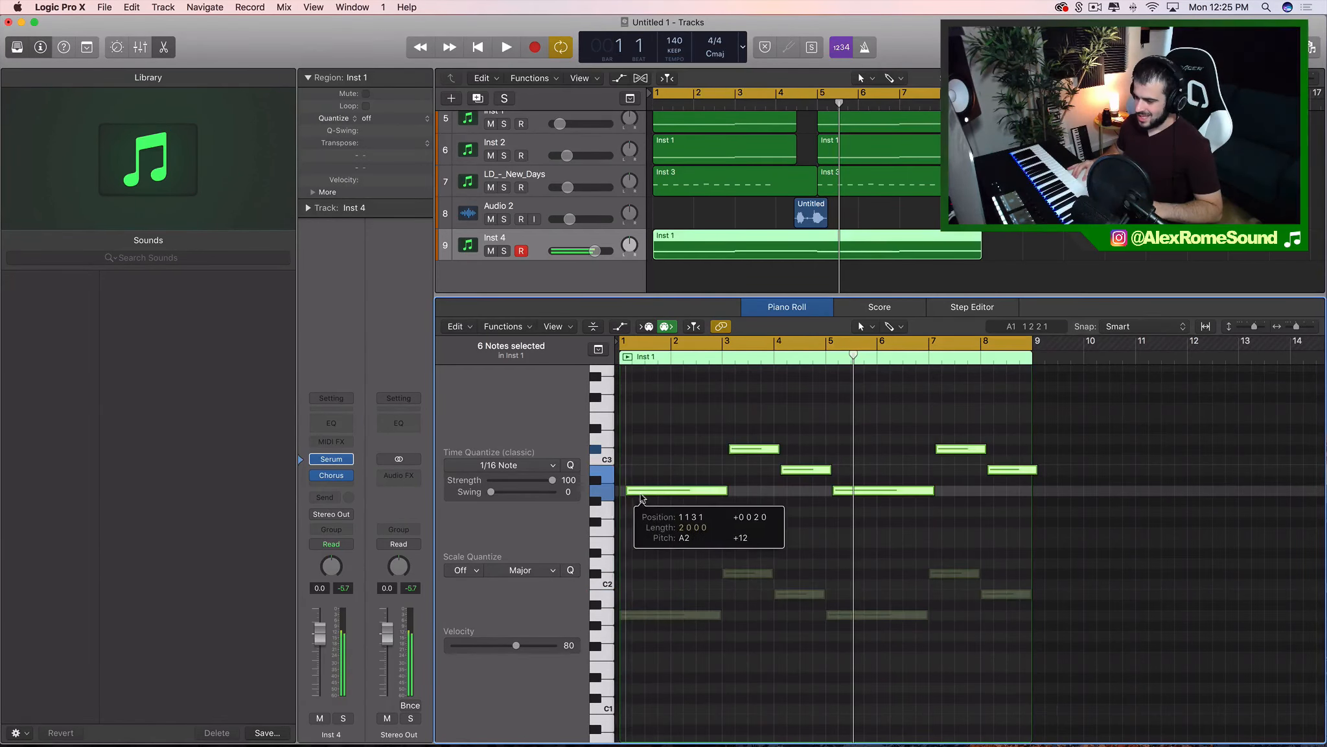
Duplicate the six notes, place the copies seven semitones higher starting at bar 1, and play the result
key(super+r)
drag(1078, 496, 670, 421)
key(space)
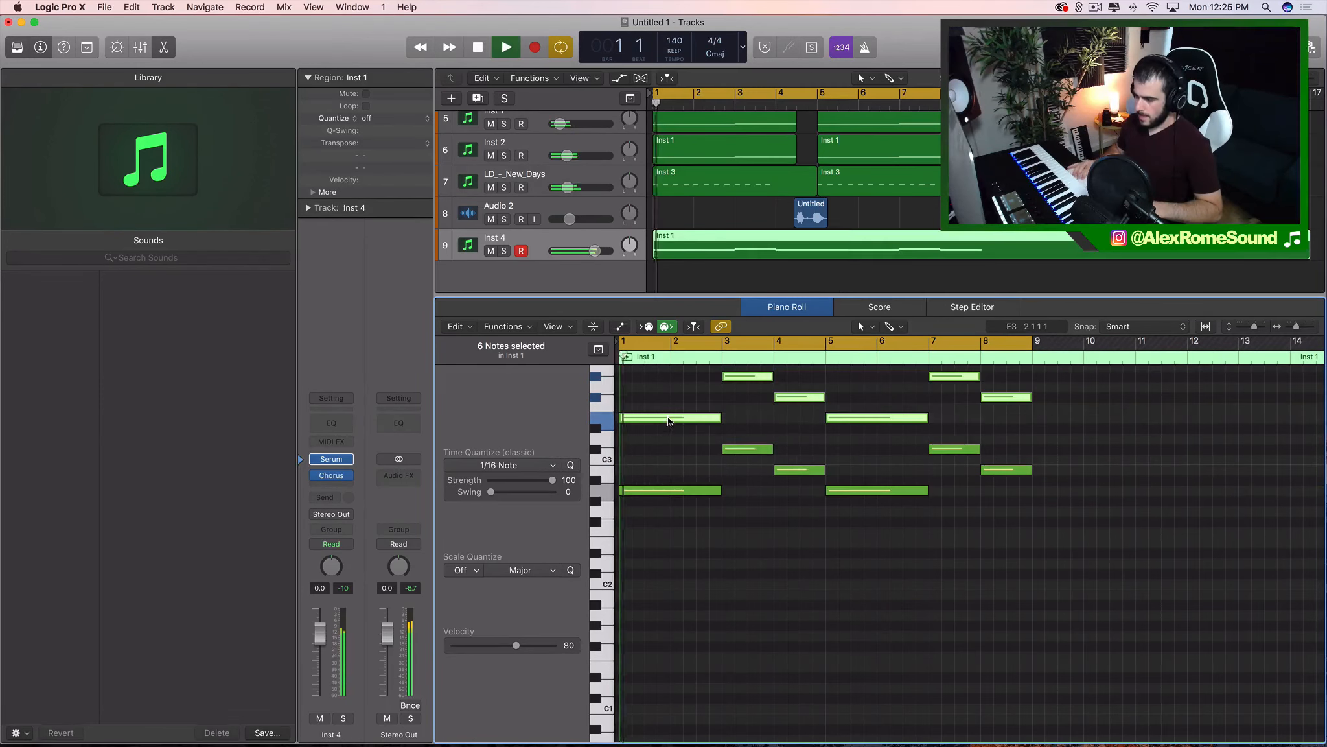
Solo the Inst 4 track and listen to the layered notes on their own
scroll(668, 418, up, 2)
key(space)
click(504, 250)
key(space)
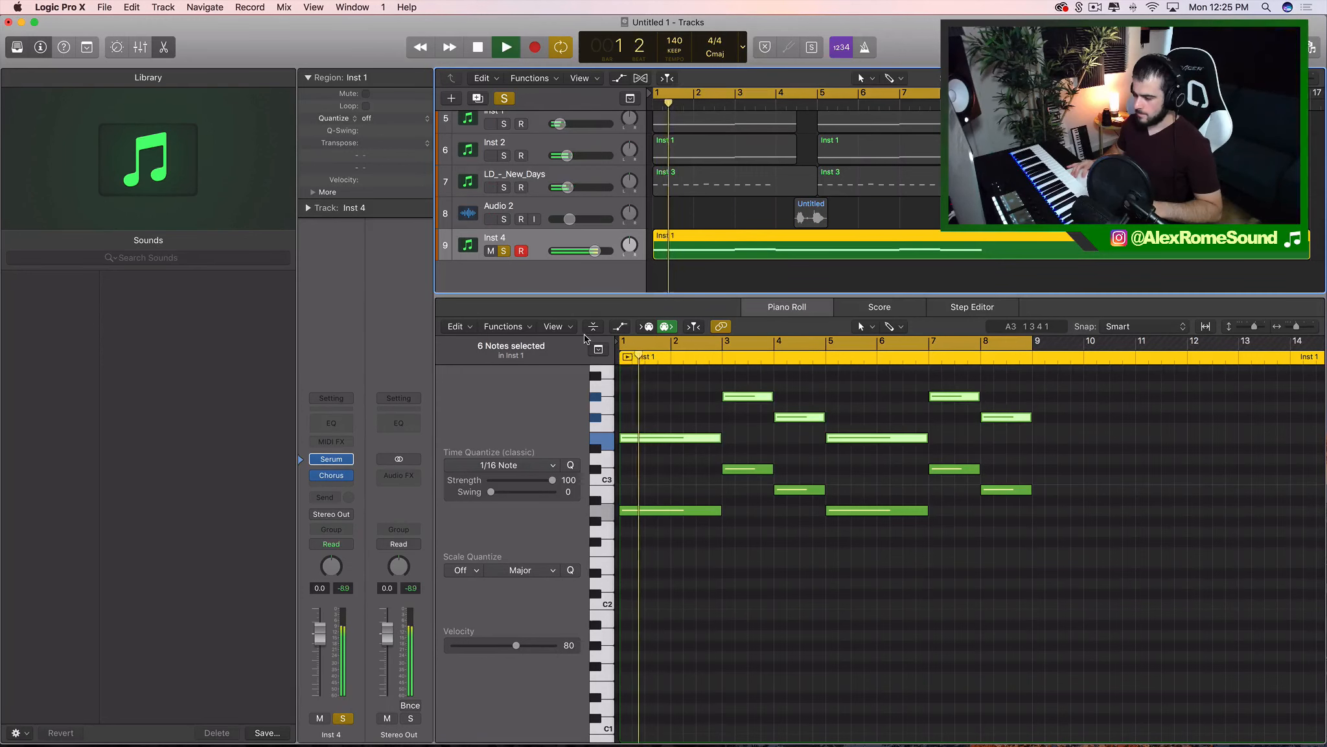
click(690, 474)
scroll(686, 477, up, 5)
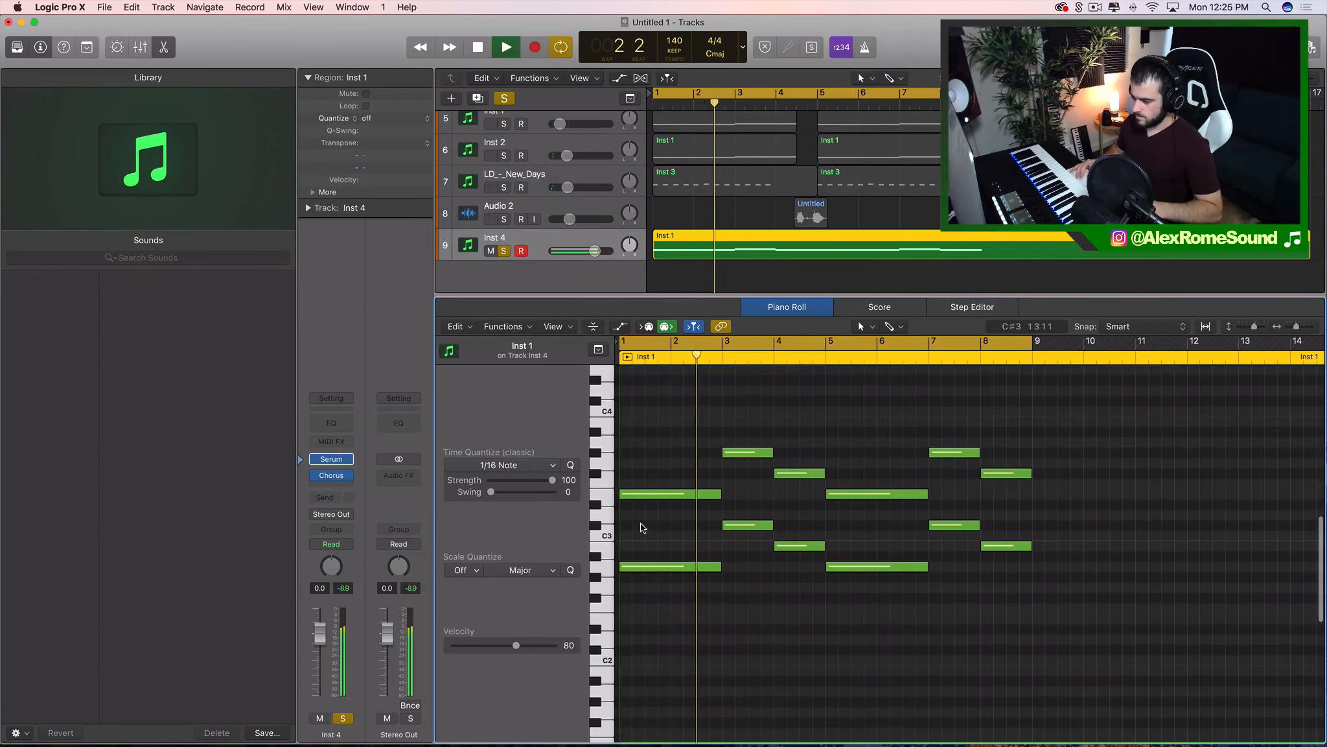
key(space)
Add a two-bar C#3 note at bar 1 between the A2 and E3 notes and audition the chord
super+click(634, 526)
drag(653, 524, 641, 525)
key(space)
click(745, 500)
key(space)
Add a one-bar E3 note at bar 3 and a one-bar D#3 note at bar 4 to complete those chords
super+click(729, 485)
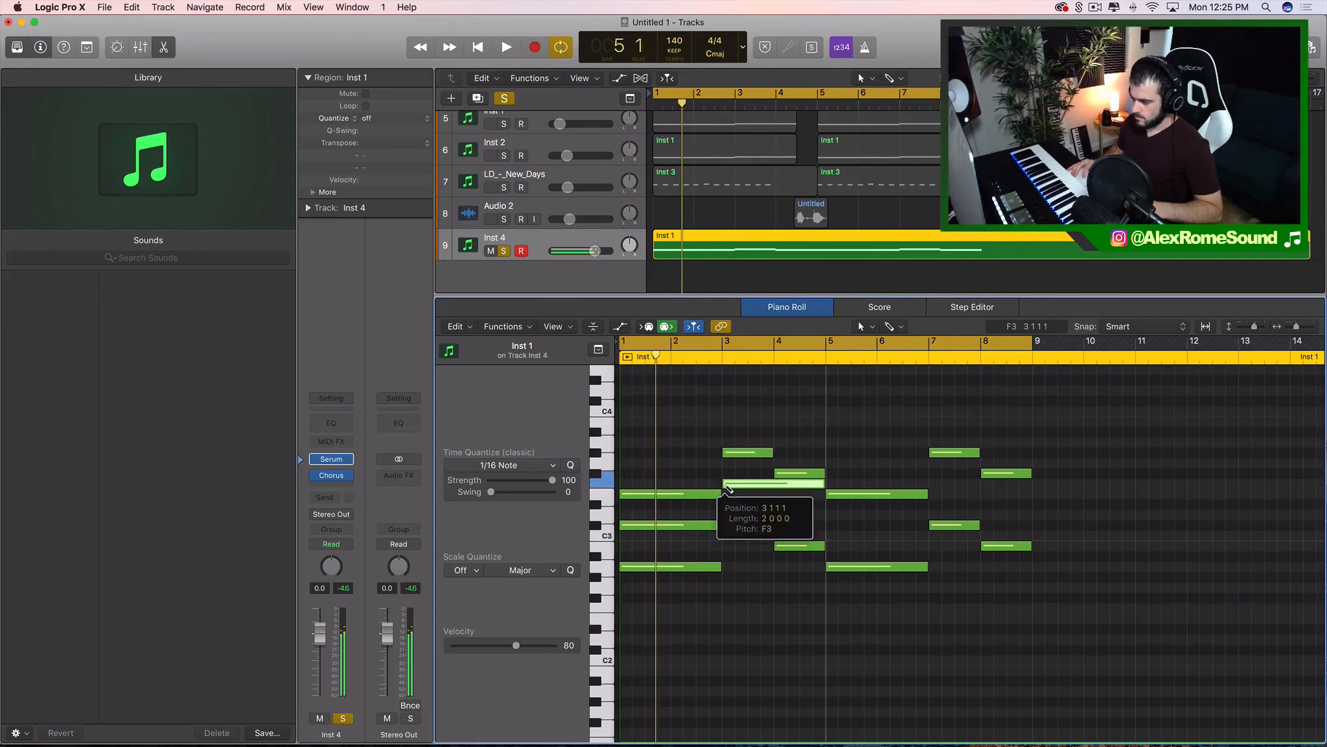
drag(737, 487, 737, 495)
drag(822, 494, 785, 508)
super+click(782, 505)
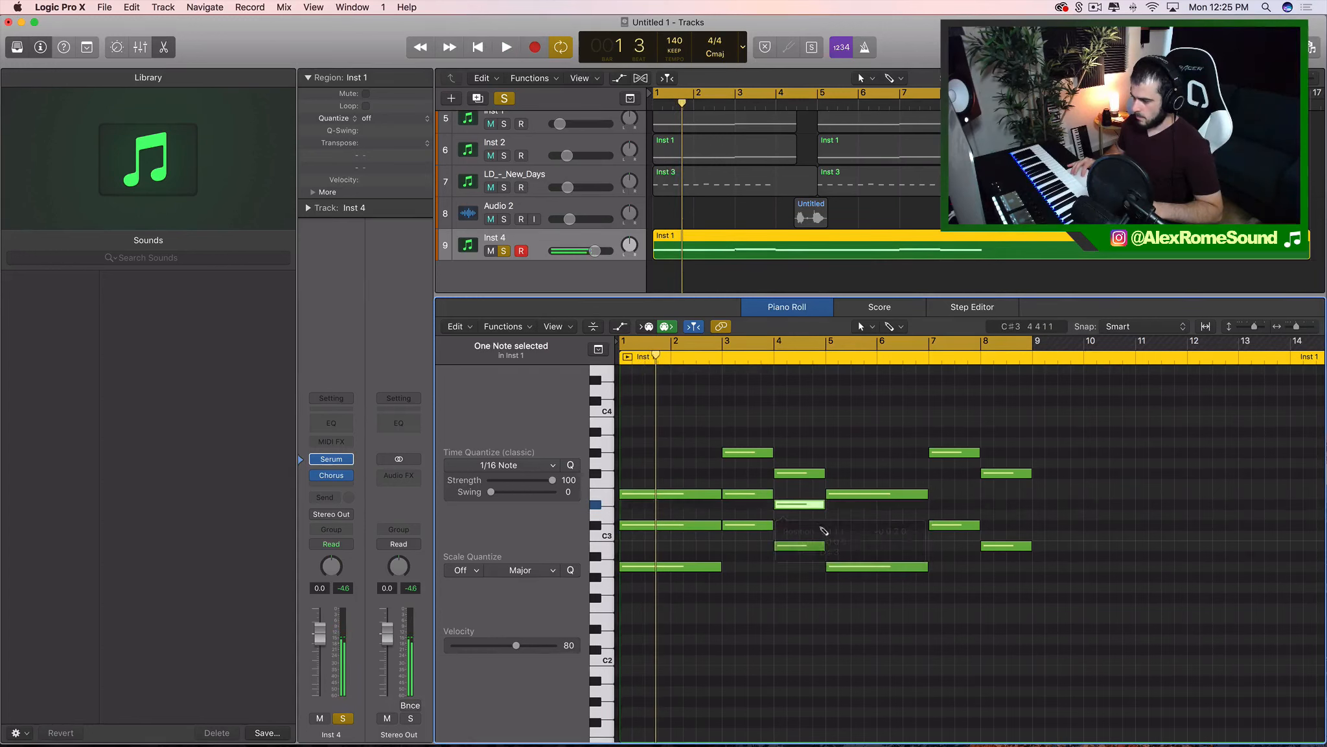
Replace the notes from bar 5 onward with a repeat of the completed chords from bars 1 to 4
super+click(827, 524)
drag(878, 524, 909, 527)
drag(889, 366, 1104, 673)
key(Delete)
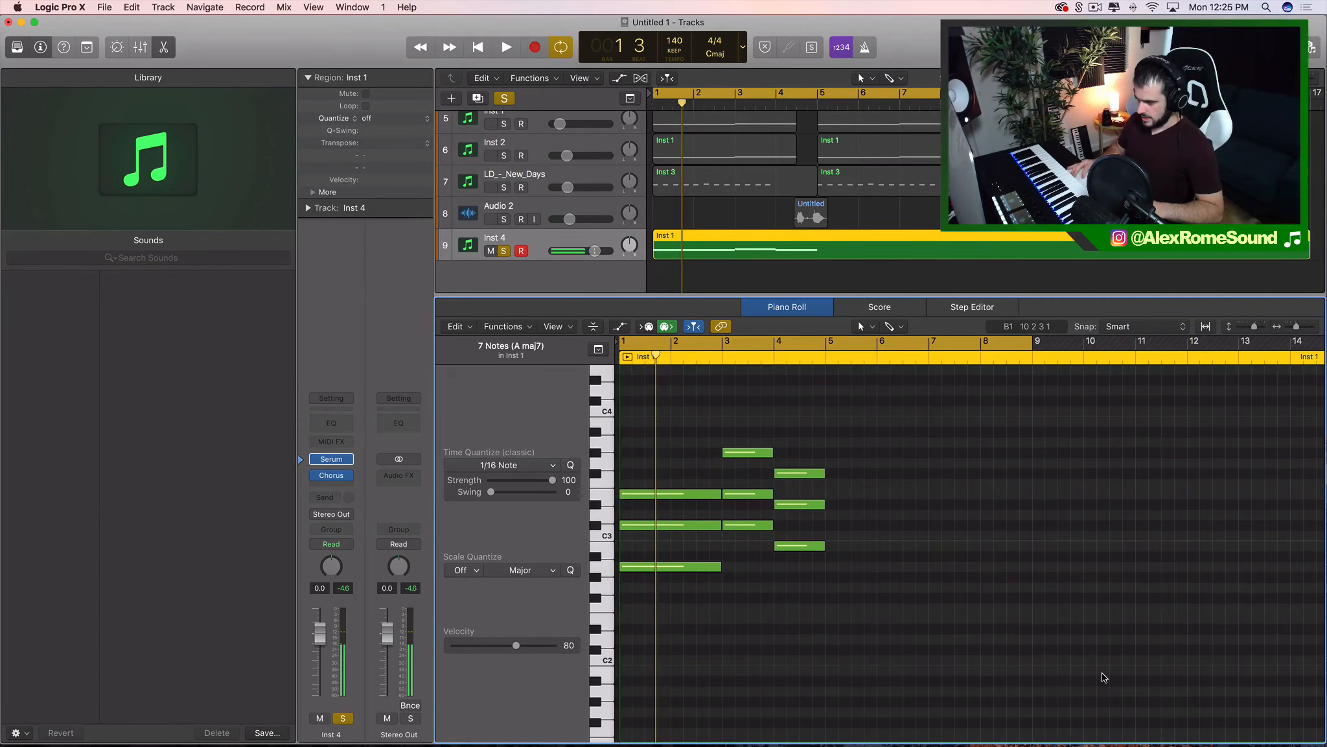
drag(998, 672, 625, 416)
key(super+r)
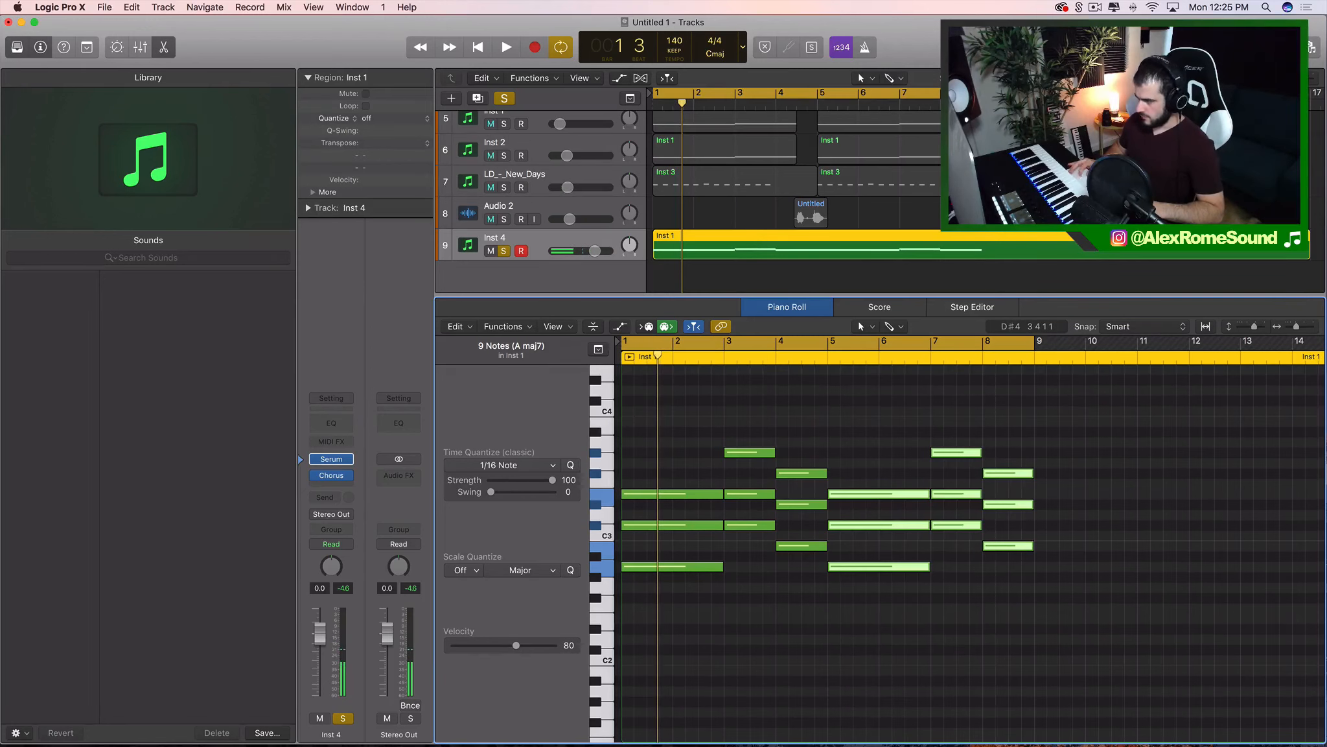
Trim the Inst 4 region to end after bar 8 and reselect it
drag(1308, 265, 983, 253)
click(1008, 235)
click(851, 234)
click(1019, 245)
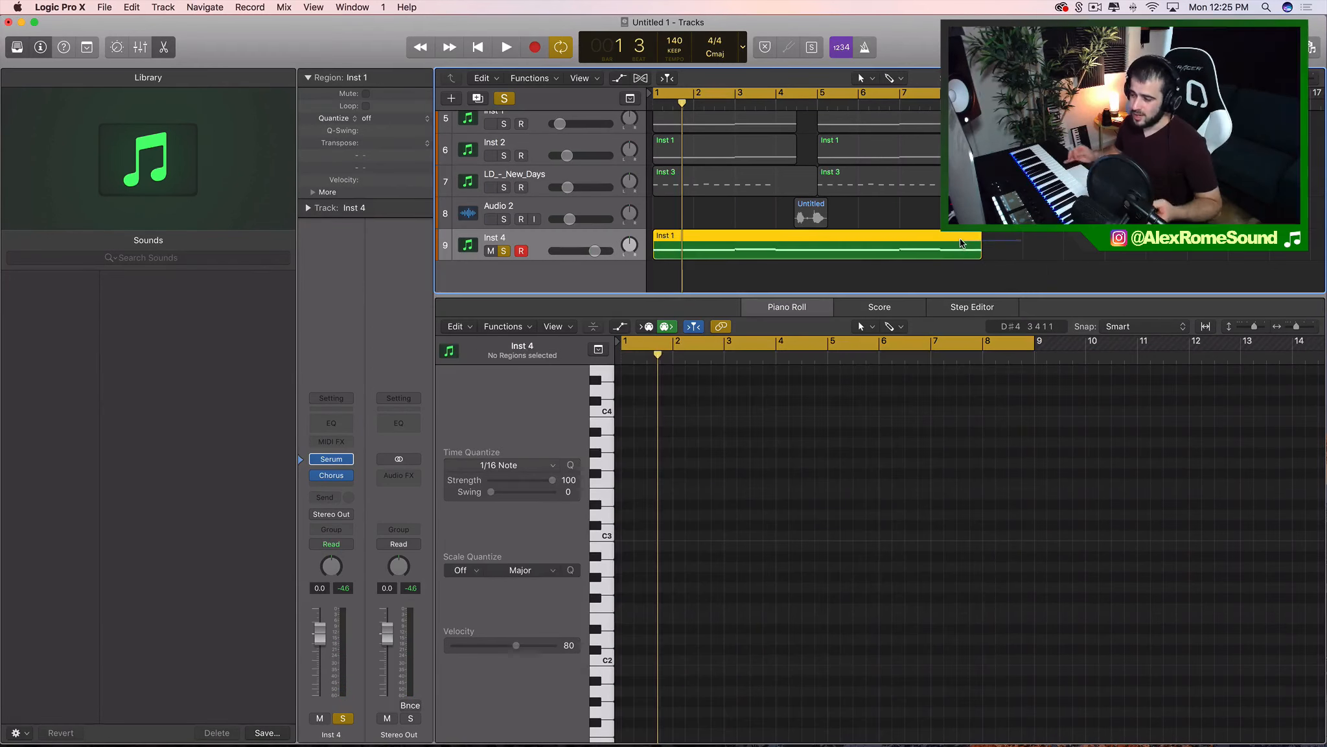
click(962, 243)
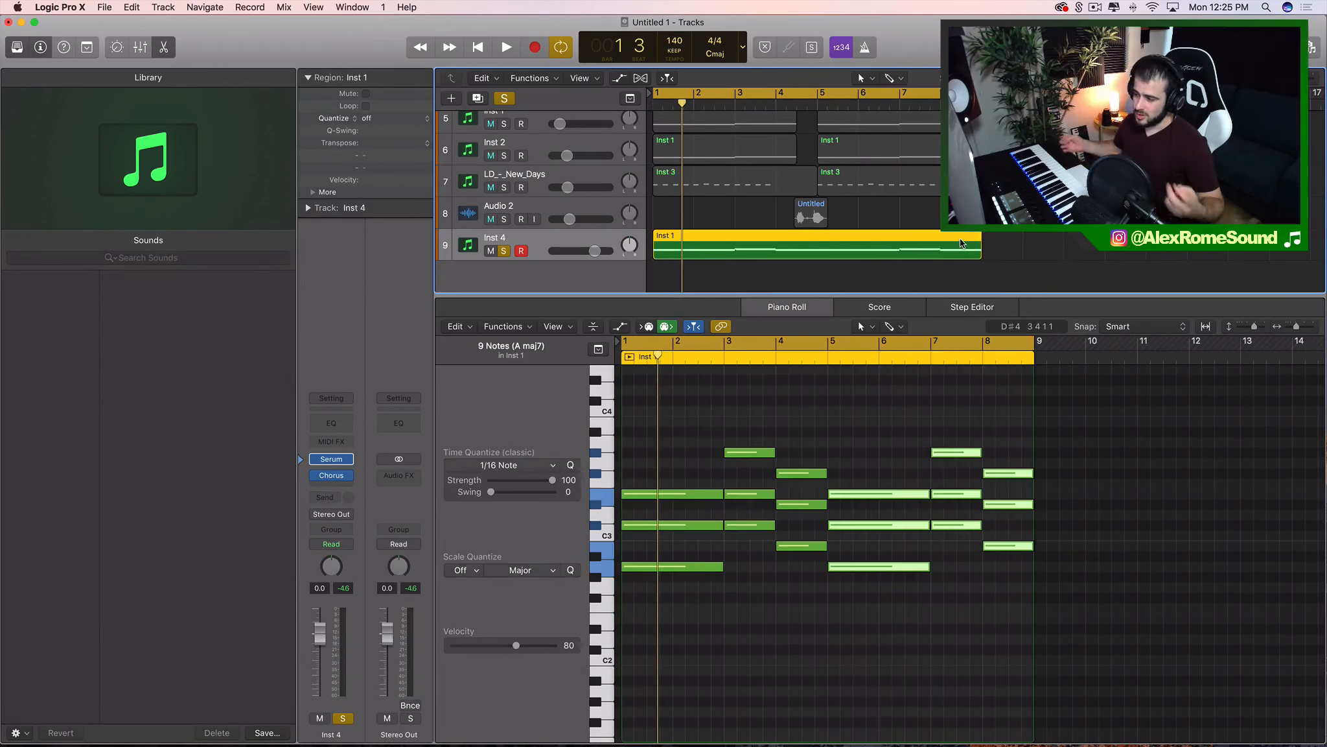
Add a Channel EQ to Inst 4 with a 240 Hz low cut and a -7.5 dB dip at 300 Hz
click(332, 422)
click(63, 101)
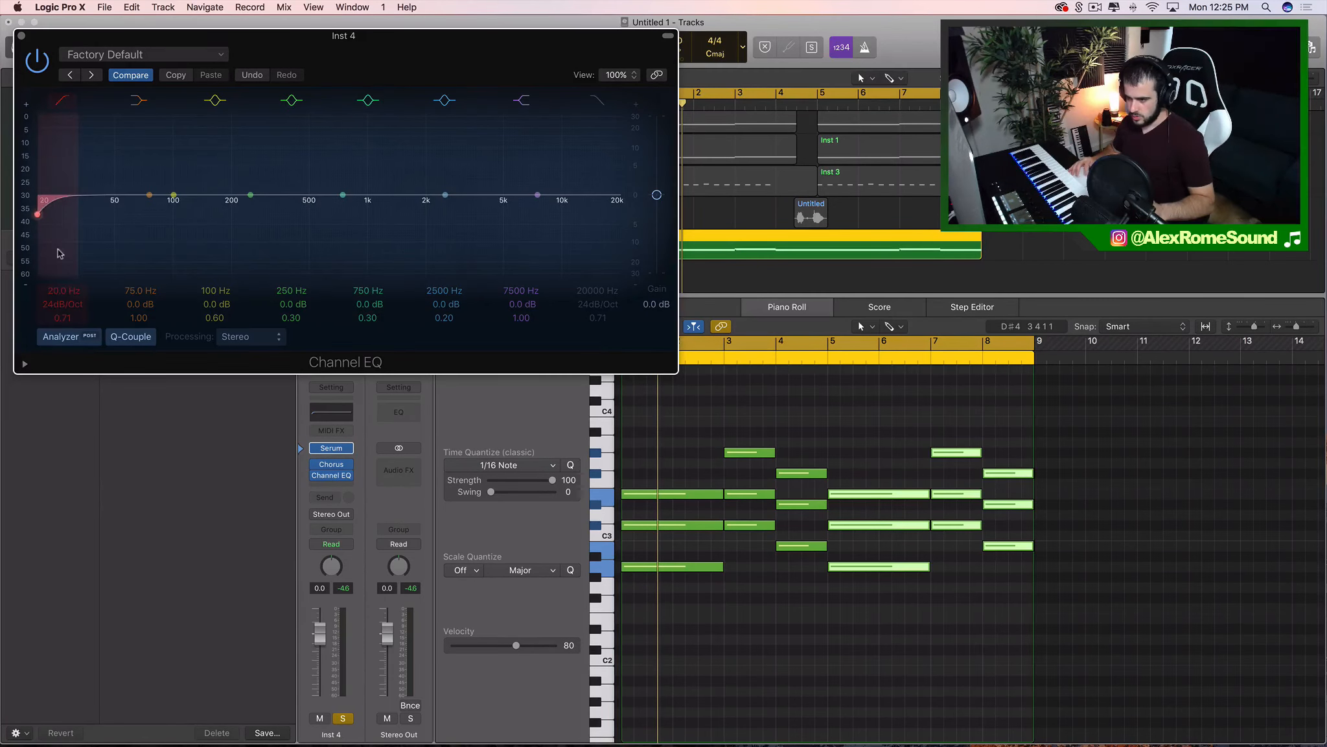
drag(79, 250, 252, 262)
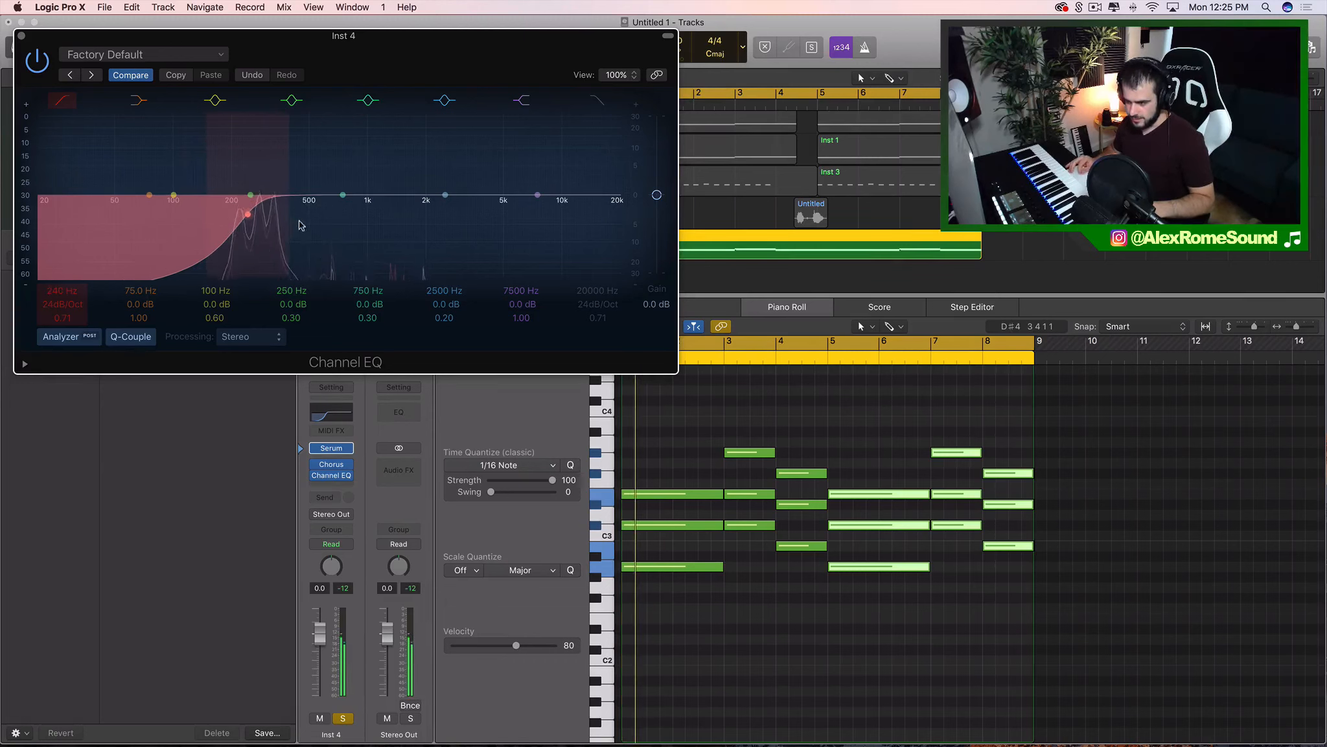
drag(313, 205, 236, 242)
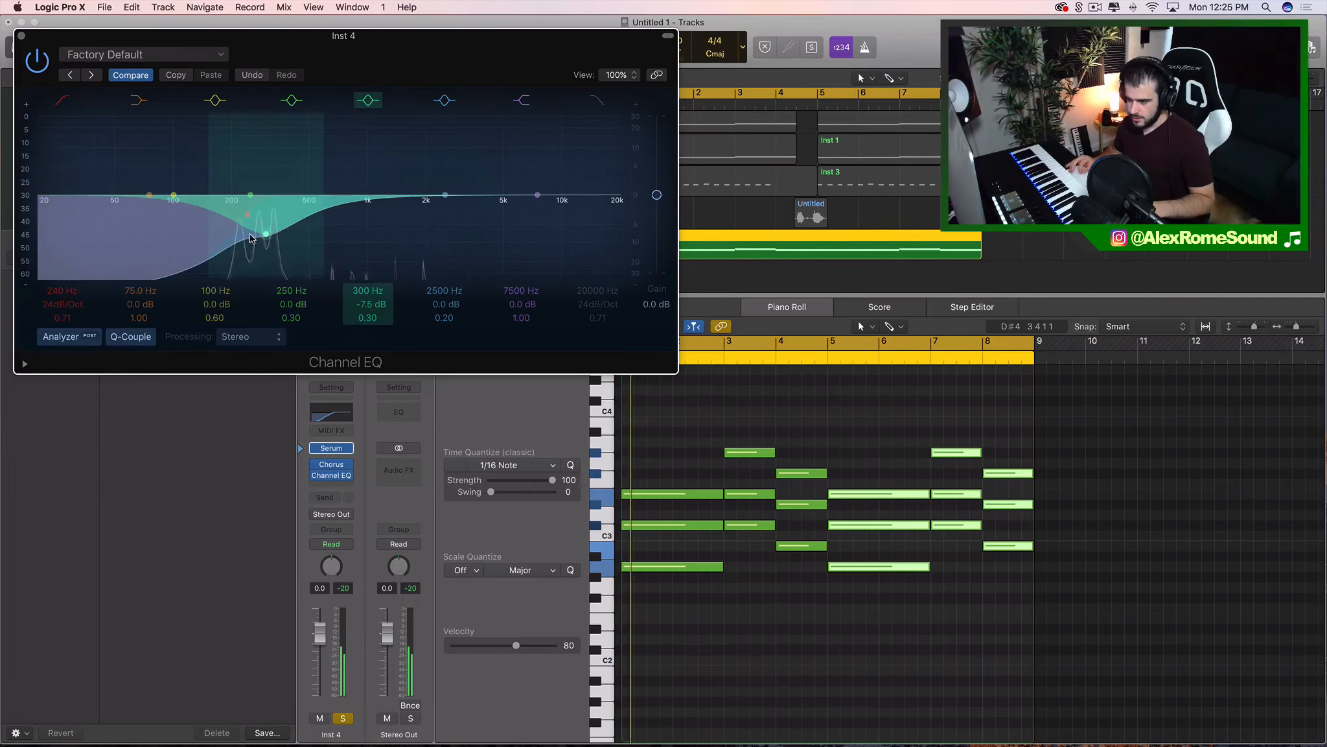
click(22, 37)
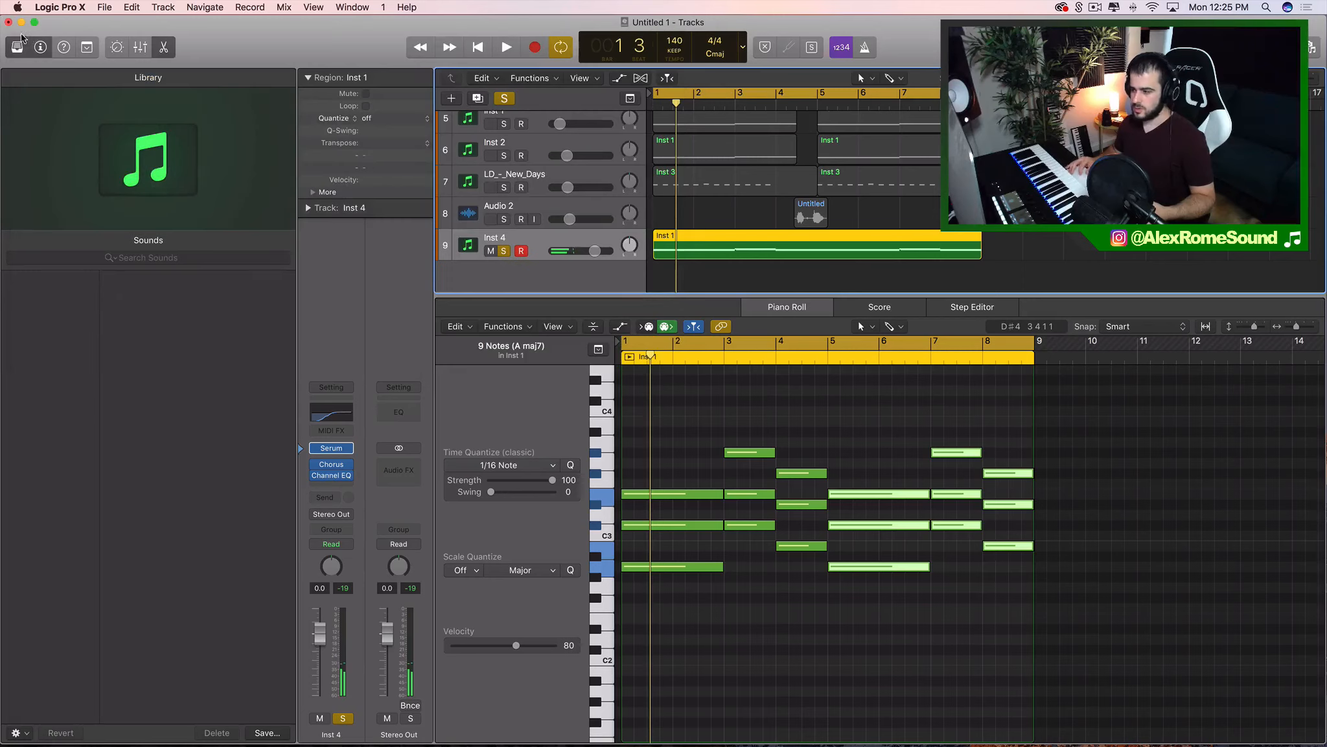
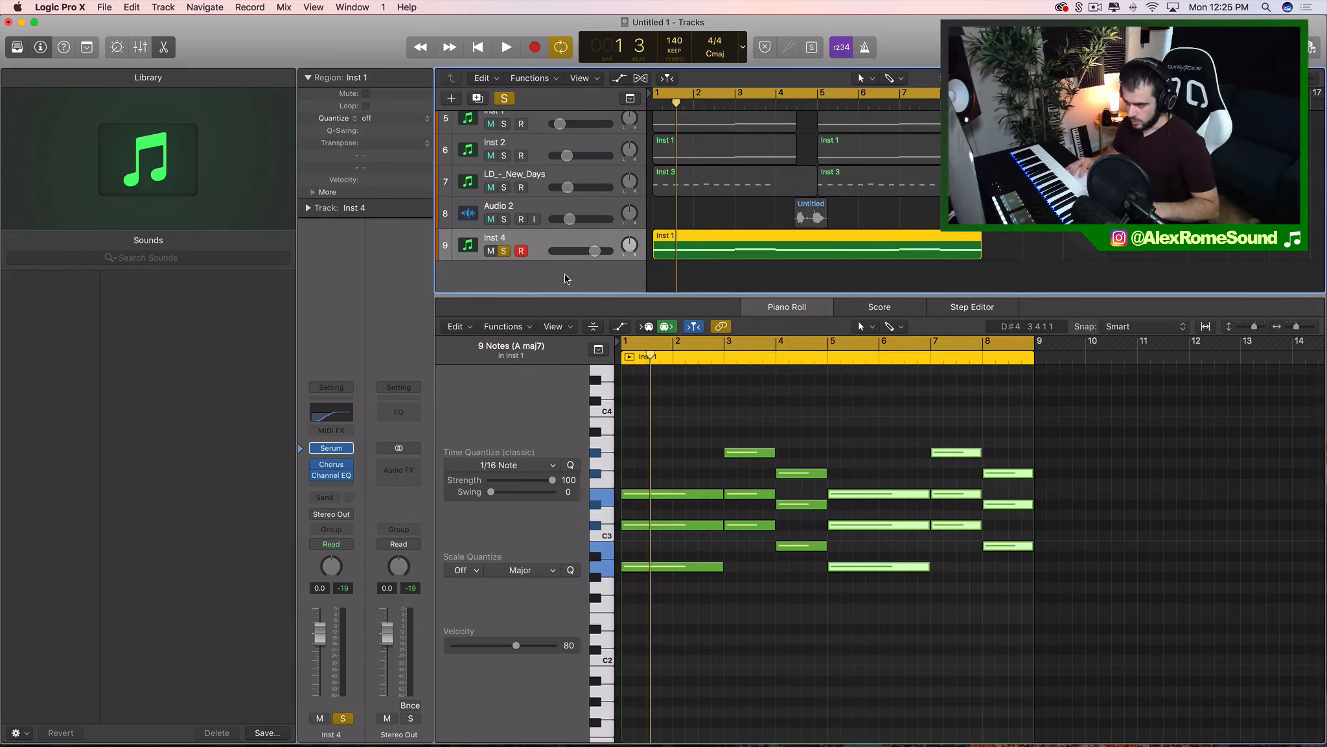
During playback, lower the Inst 4 volume to -2.3 dB and add a high cut at 830 Hz in its Channel EQ
key(space)
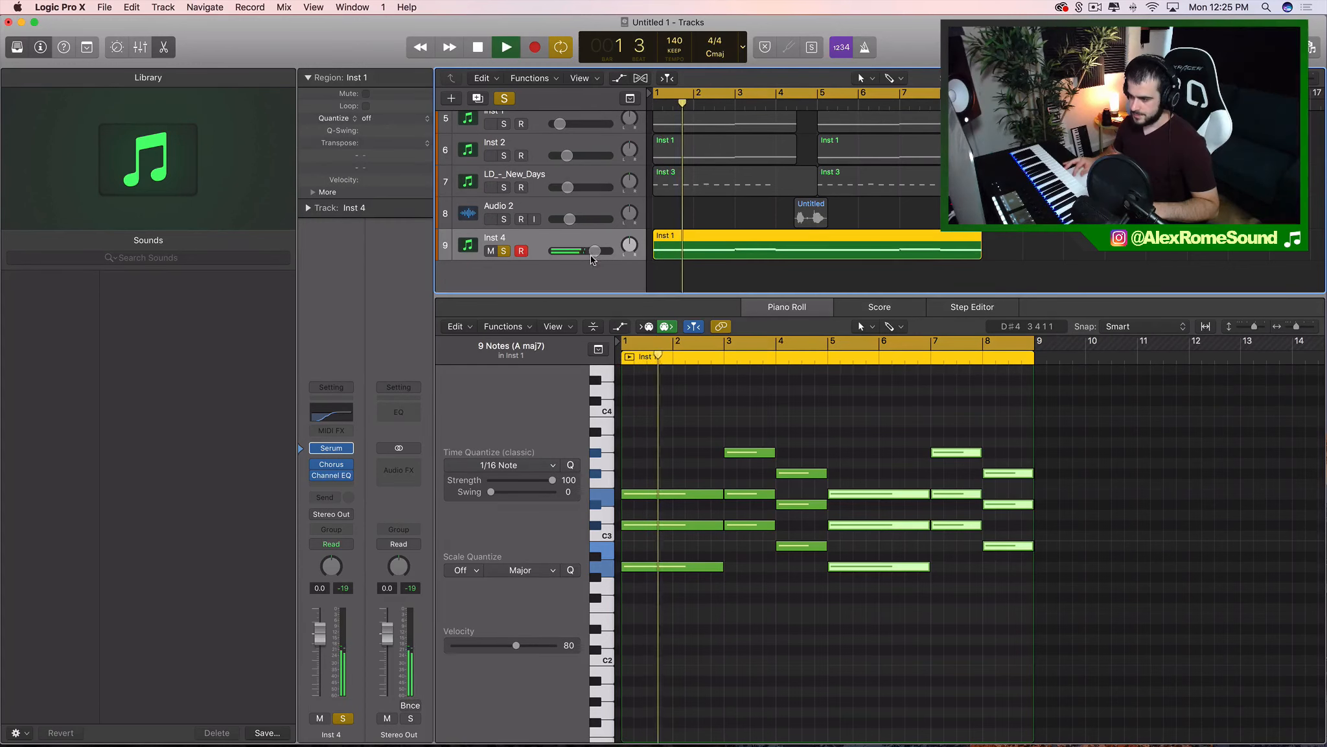
drag(595, 251, 589, 251)
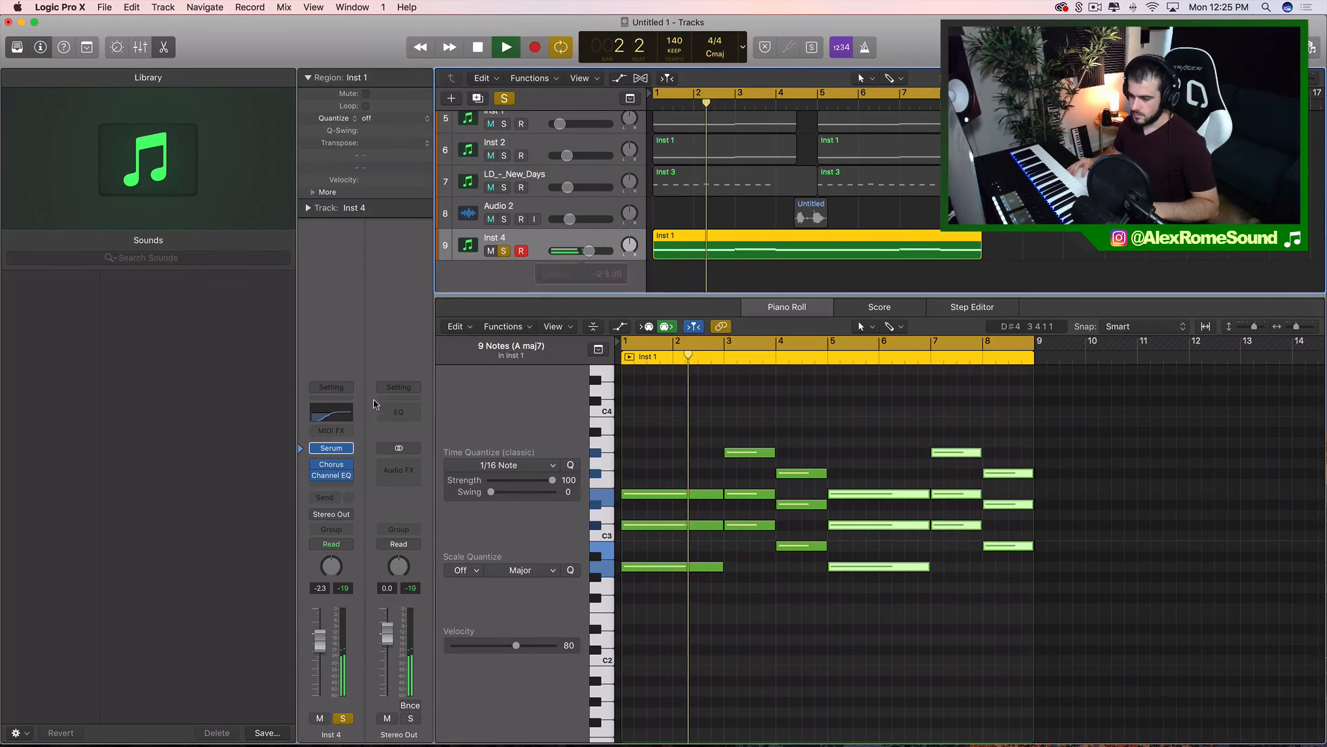
click(333, 475)
click(600, 102)
drag(585, 237, 313, 319)
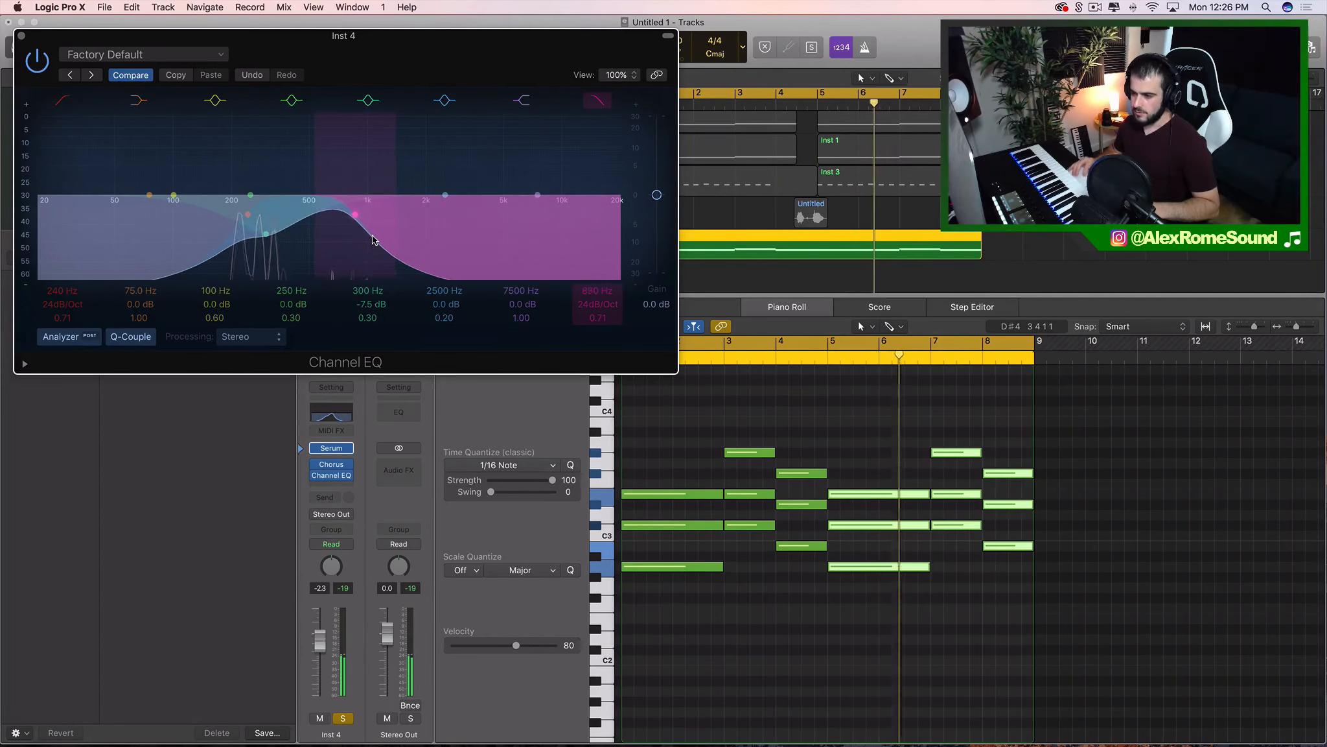
drag(353, 224, 348, 227)
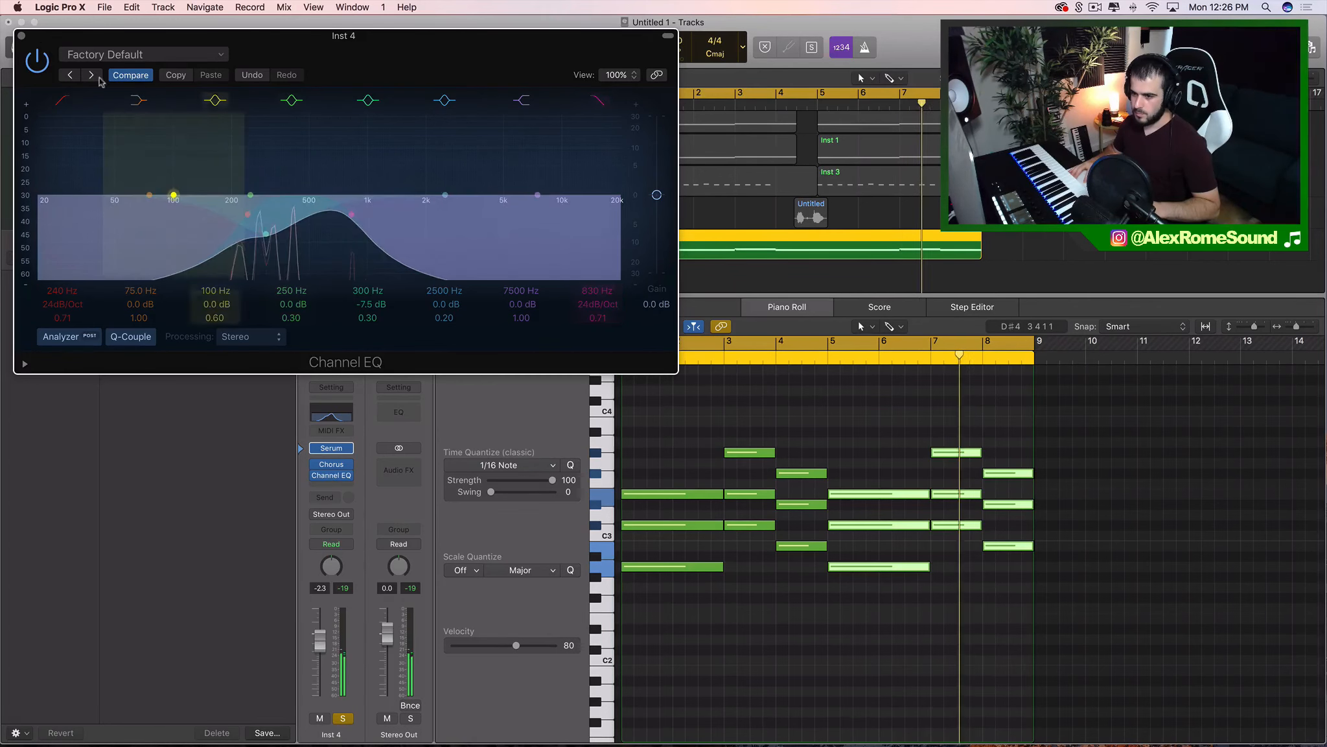
click(22, 36)
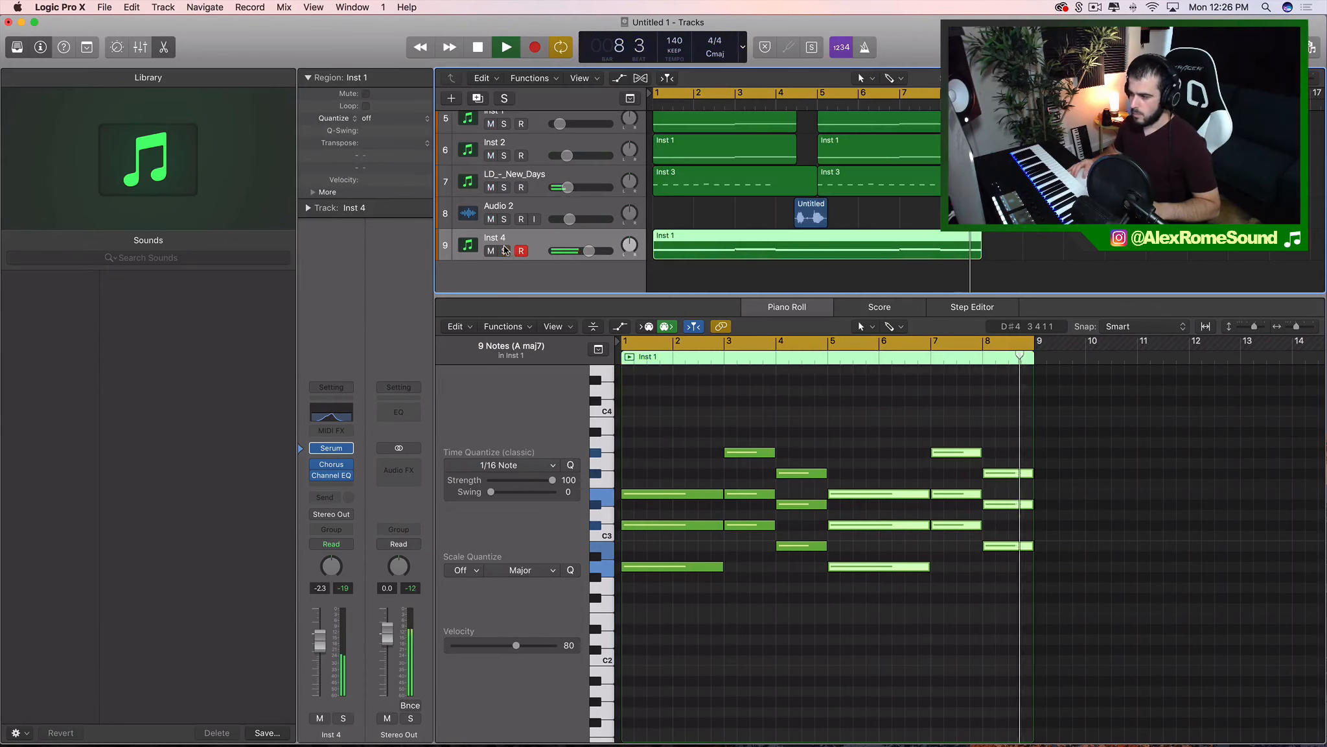
Lower the Inst 4 volume to -14.0 dB in the full mix and enlarge the track area above the Piano Roll
drag(584, 257, 569, 251)
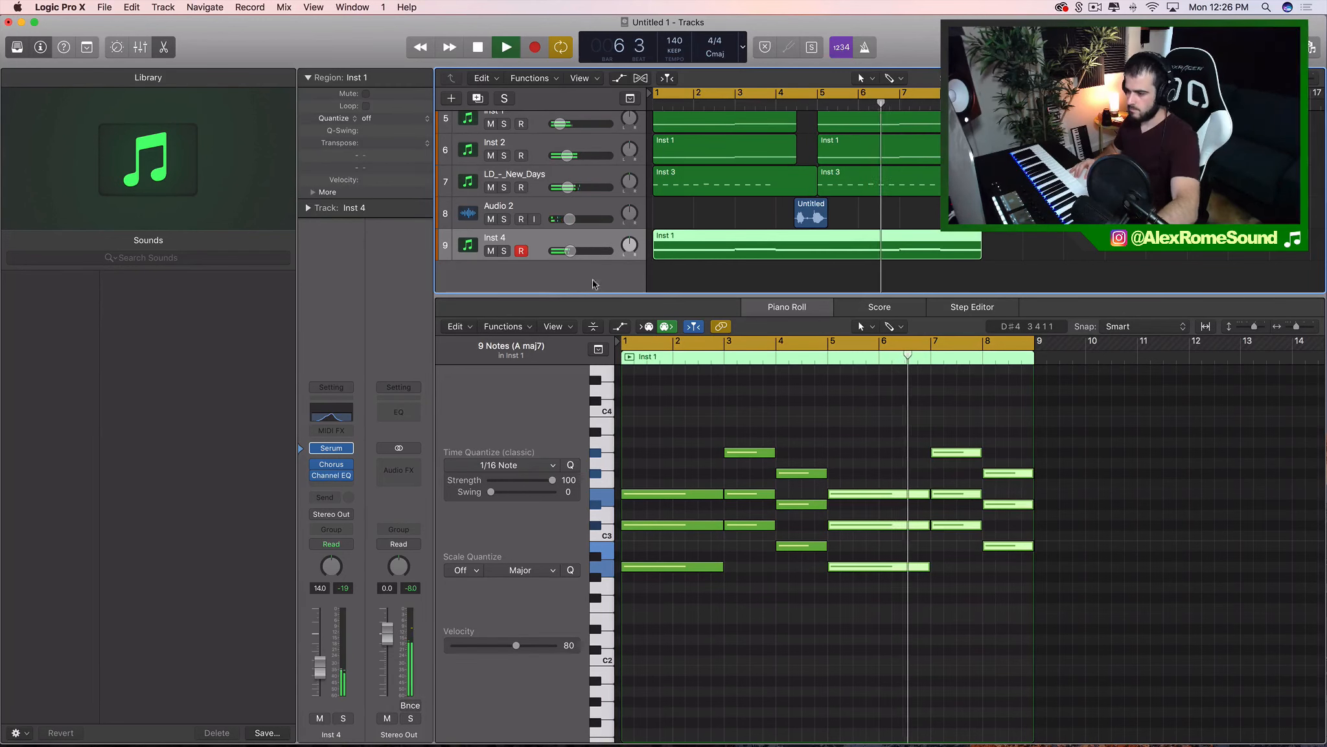
drag(595, 294, 600, 418)
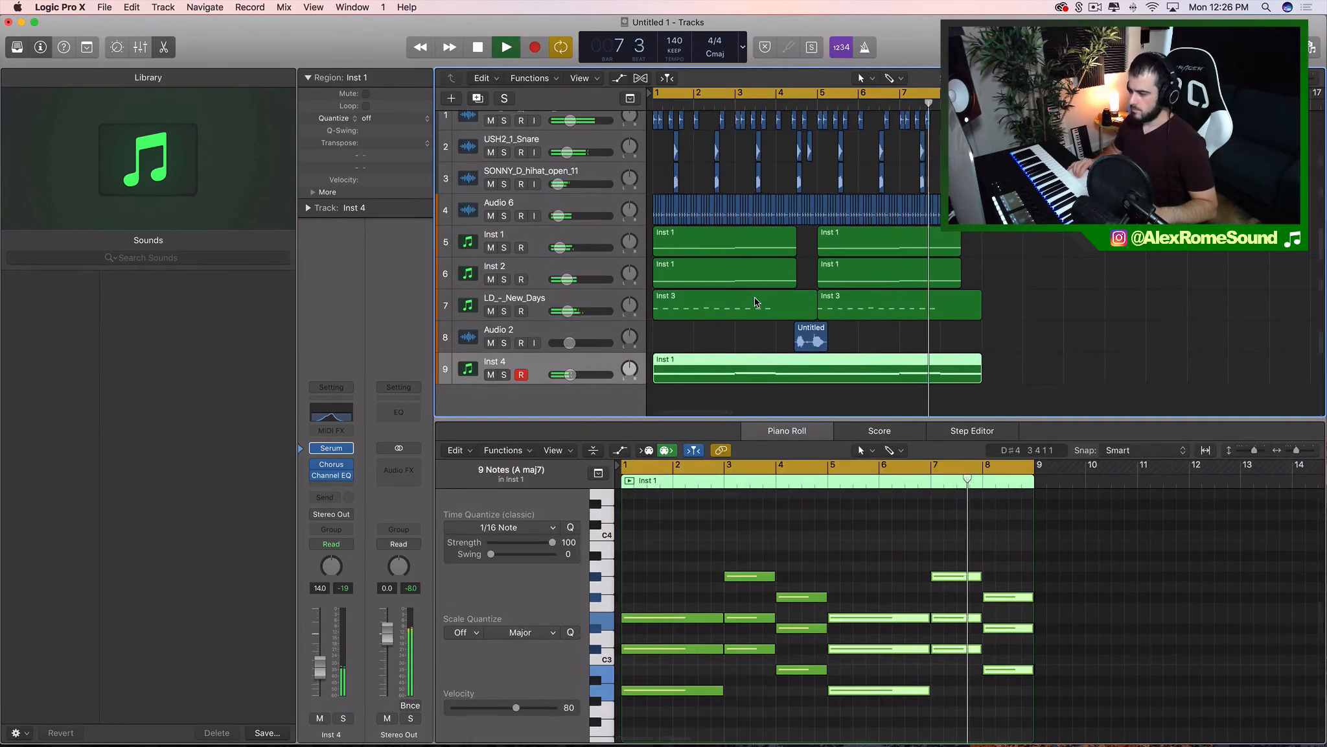
scroll(757, 301, up, 1)
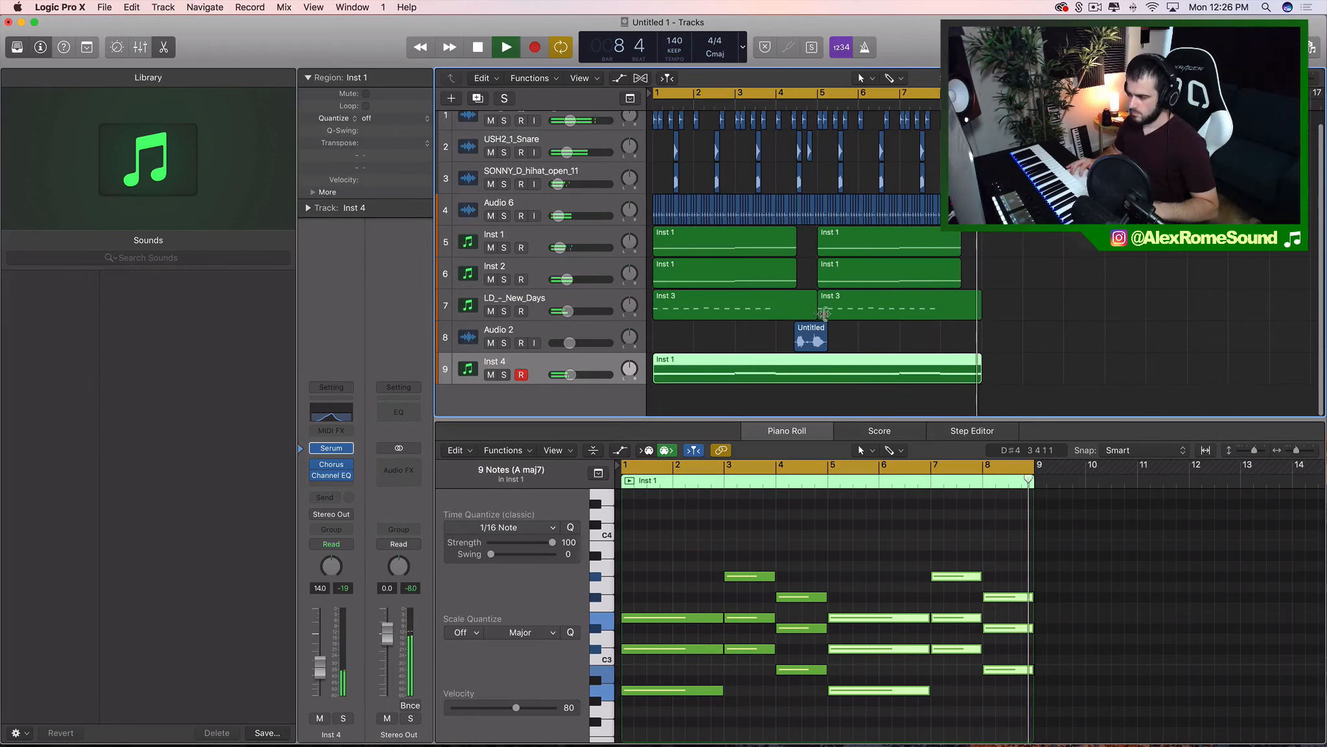
key(space)
drag(1034, 306, 705, 305)
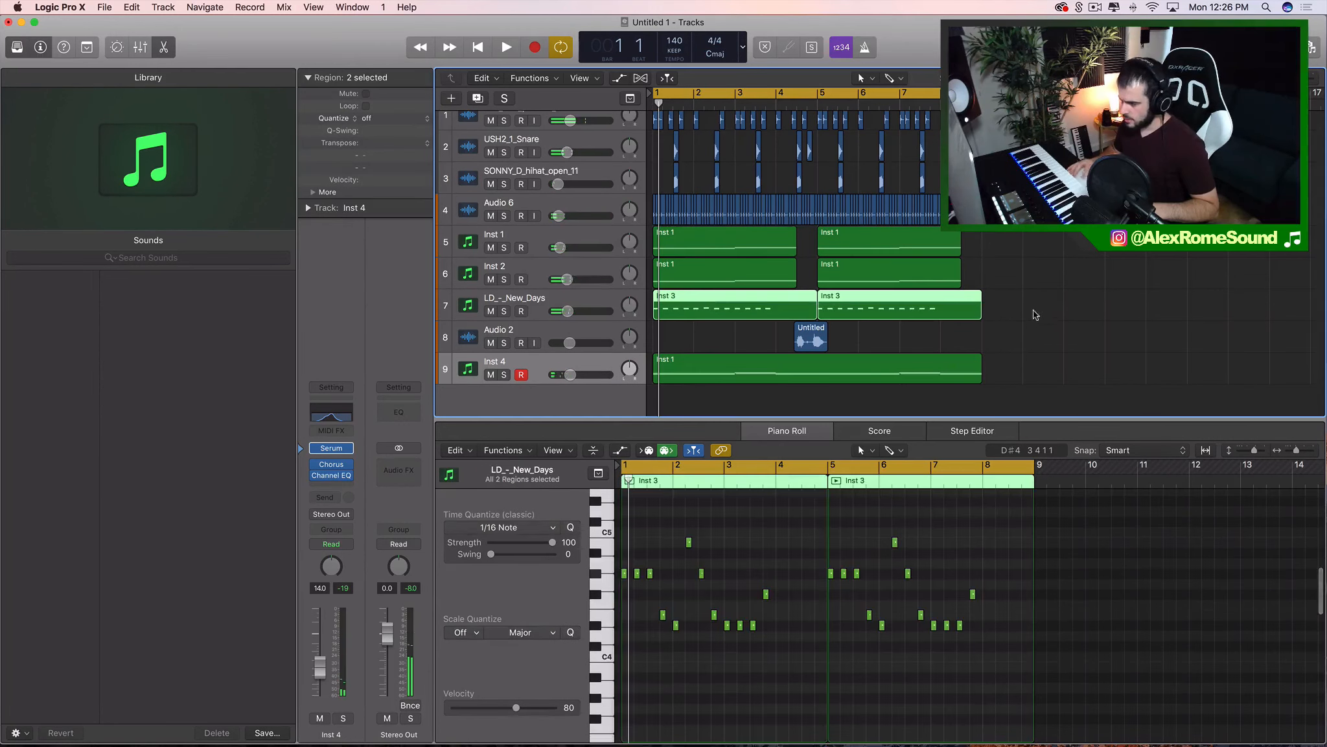
drag(1031, 308, 745, 309)
scroll(744, 309, up, 3)
drag(1019, 224, 574, 136)
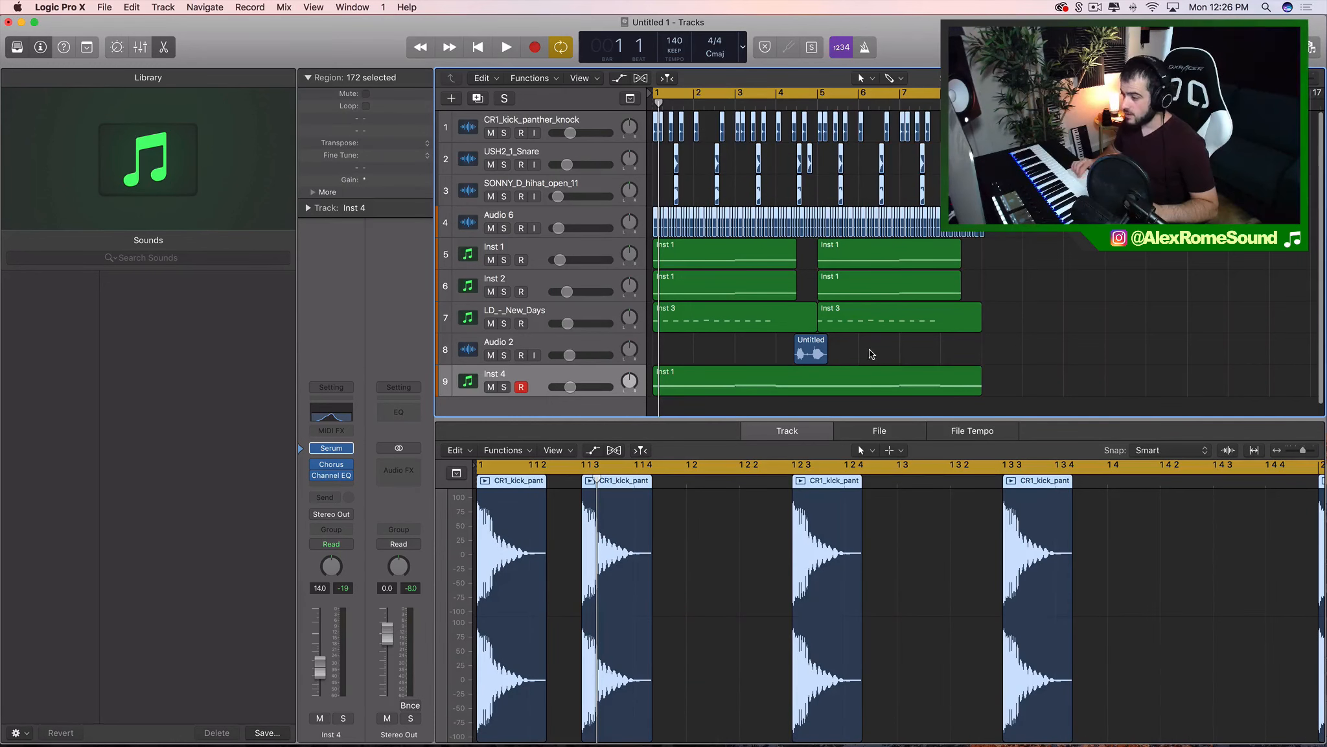
scroll(871, 354, down, 1)
Add an audio track below Inst 4, search Splice for "cymbal" and place Crash_Rasp.wav on the track at bar 1
click(519, 331)
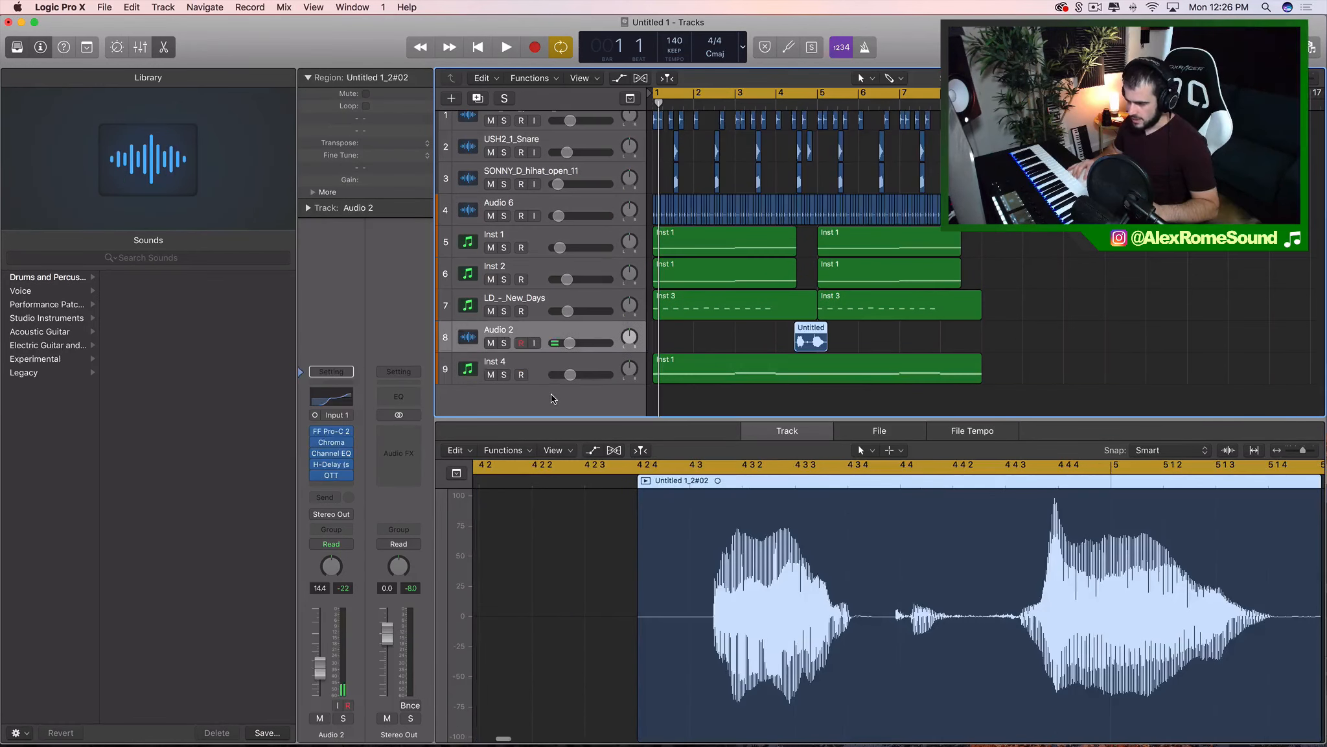
double_click(554, 398)
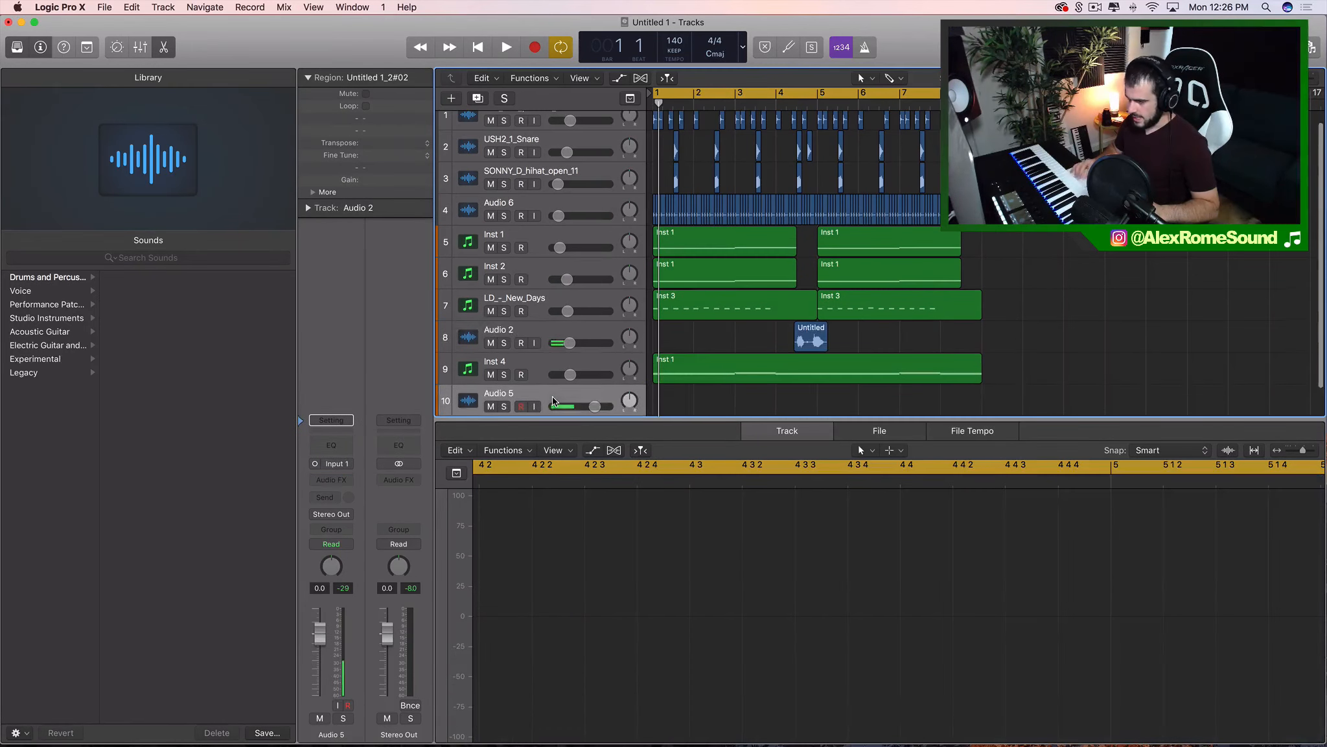
click(1078, 7)
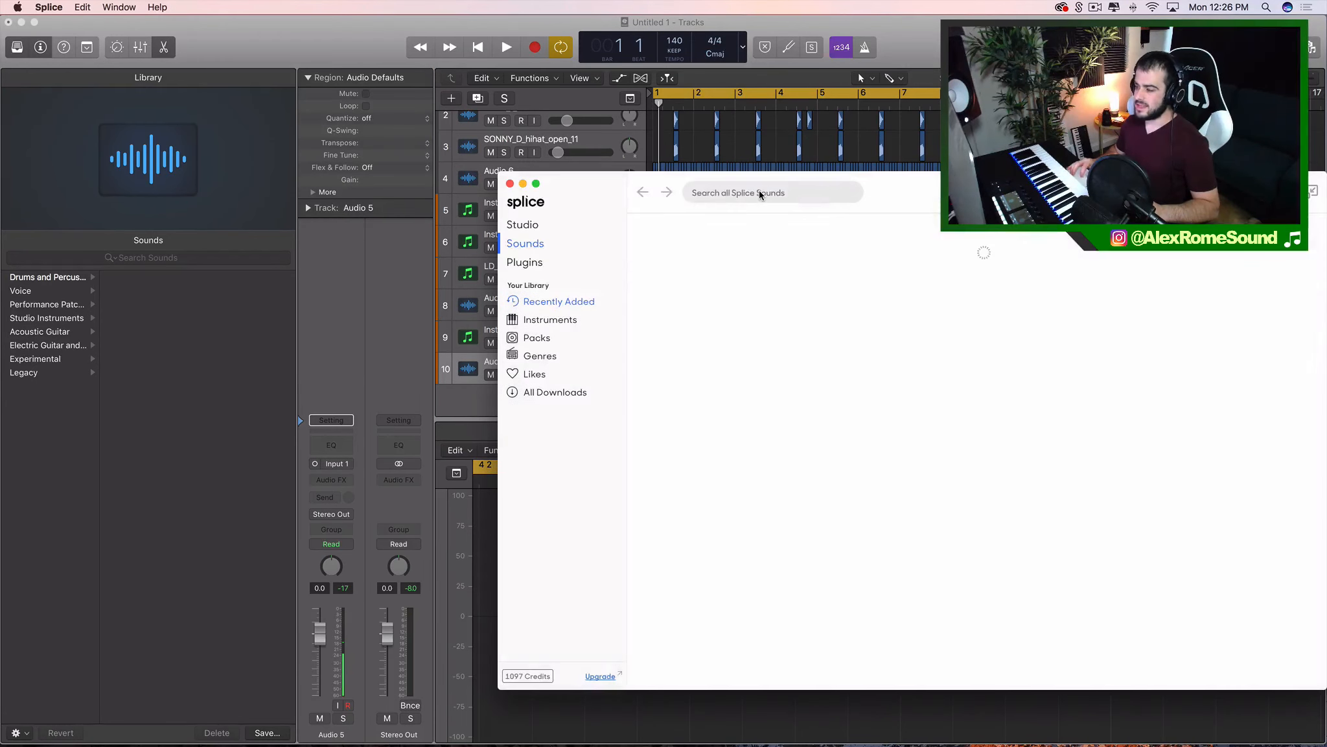
text(cymbal)
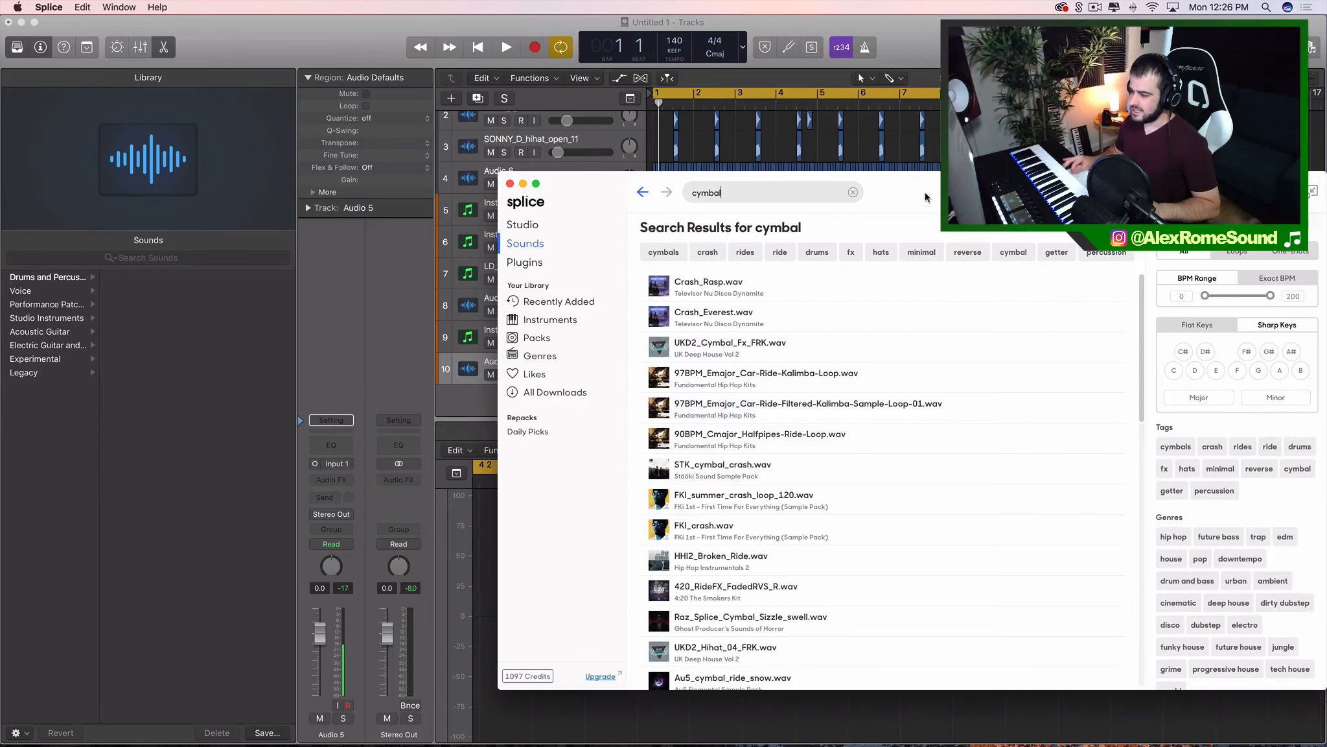
drag(926, 197, 1323, 132)
drag(754, 402, 643, 382)
Add another audio track and place ENH2_Kit_04_FX from Splice's recently added sounds on it at bar 1
double_click(638, 399)
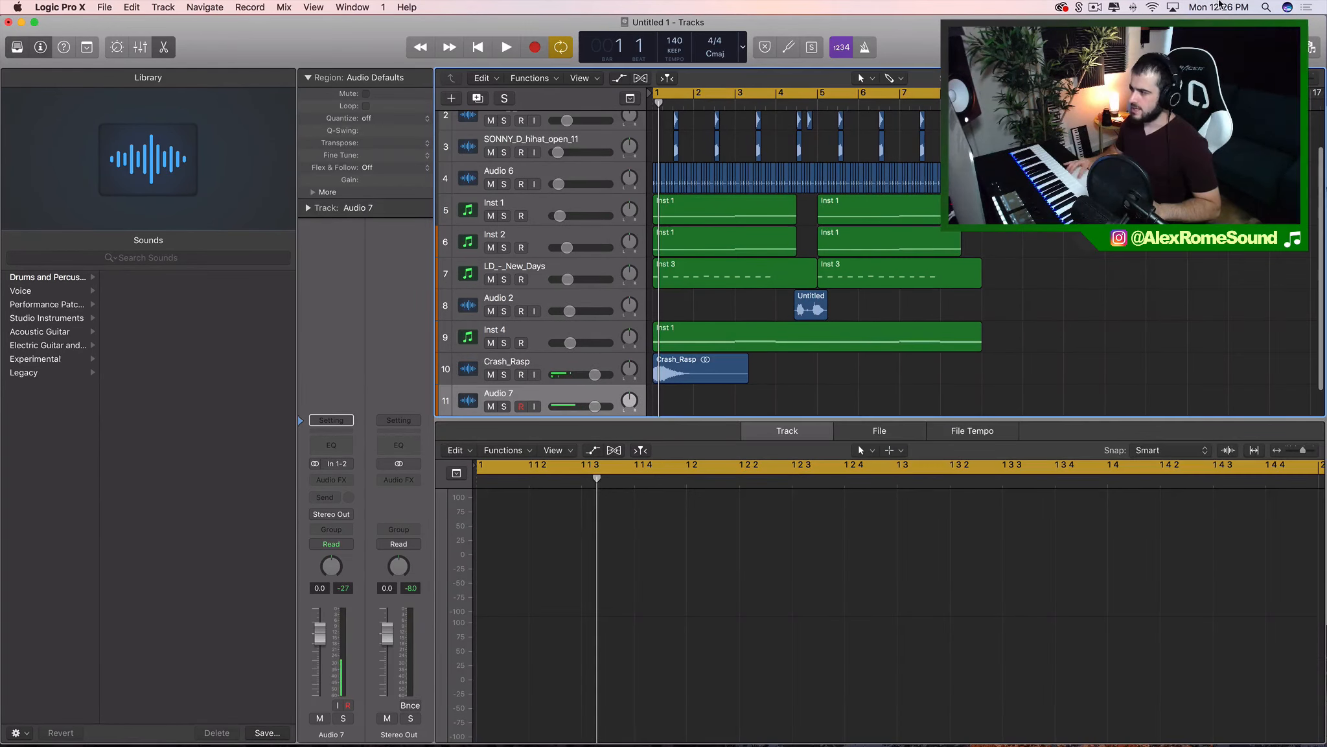
click(1079, 7)
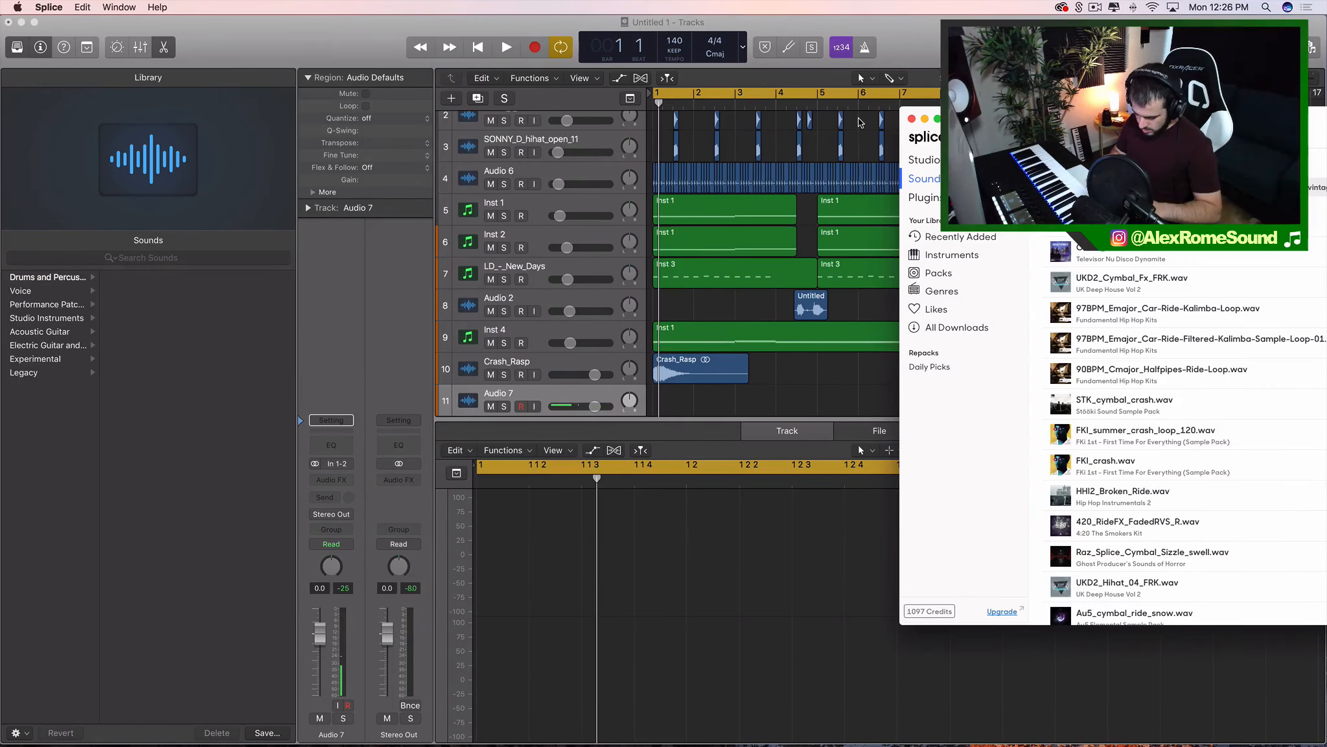
key(Return)
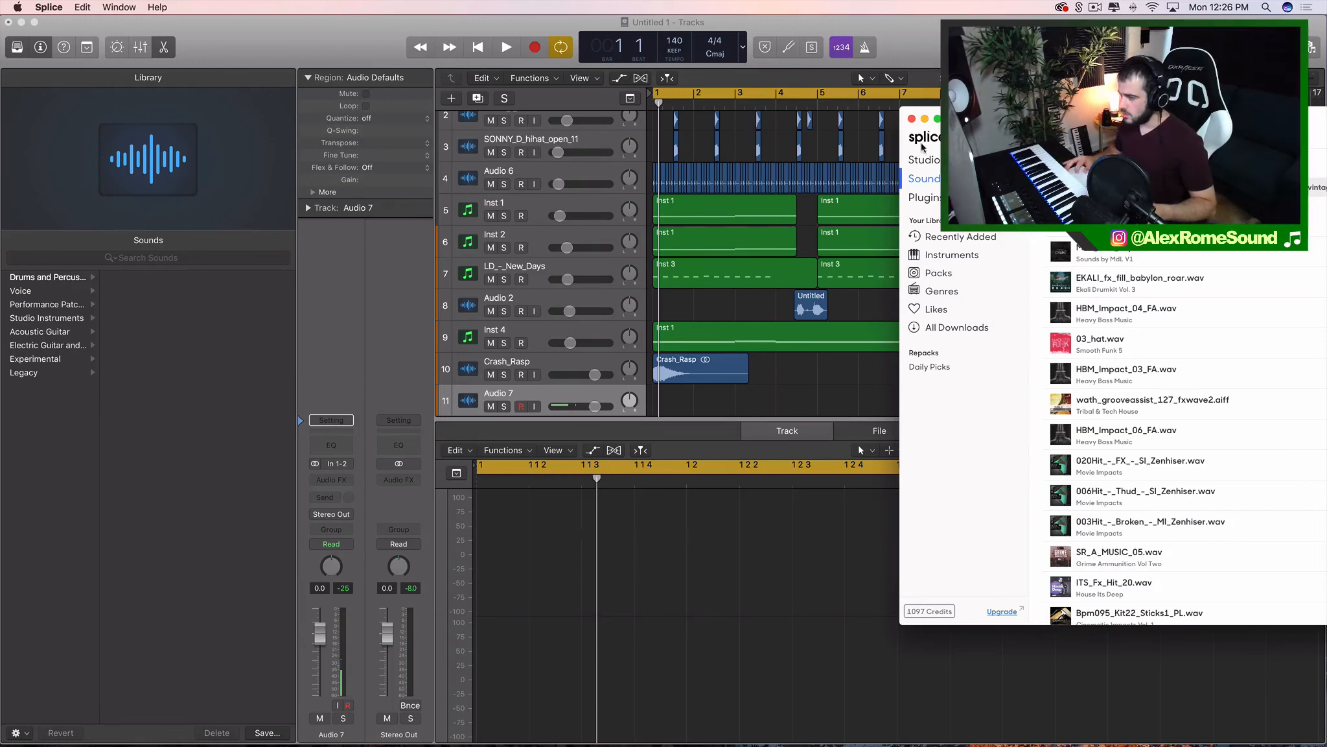
click(924, 160)
click(923, 179)
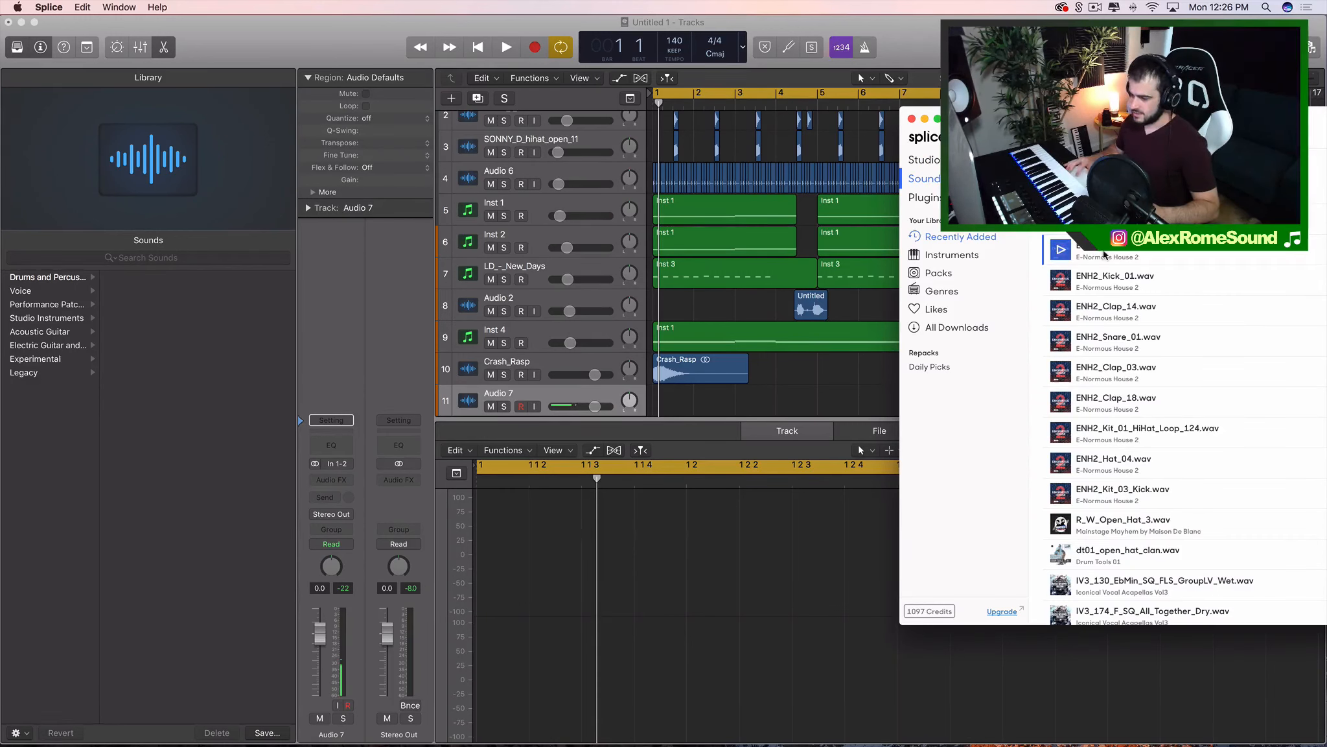
drag(1105, 255, 598, 397)
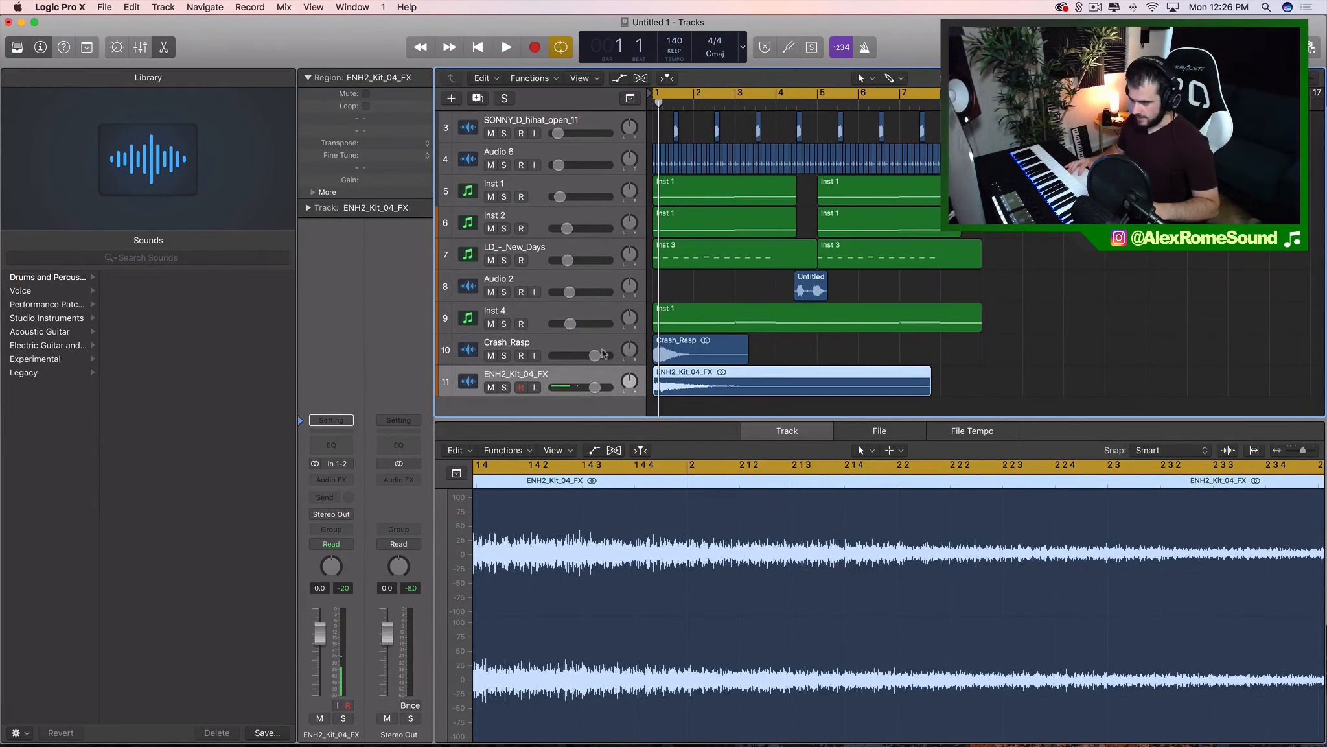
Lower the Crash_Rasp and ENH2_Kit_04_FX volumes together to -34.0 dB during playback, and add another audio track
drag(595, 355, 580, 355)
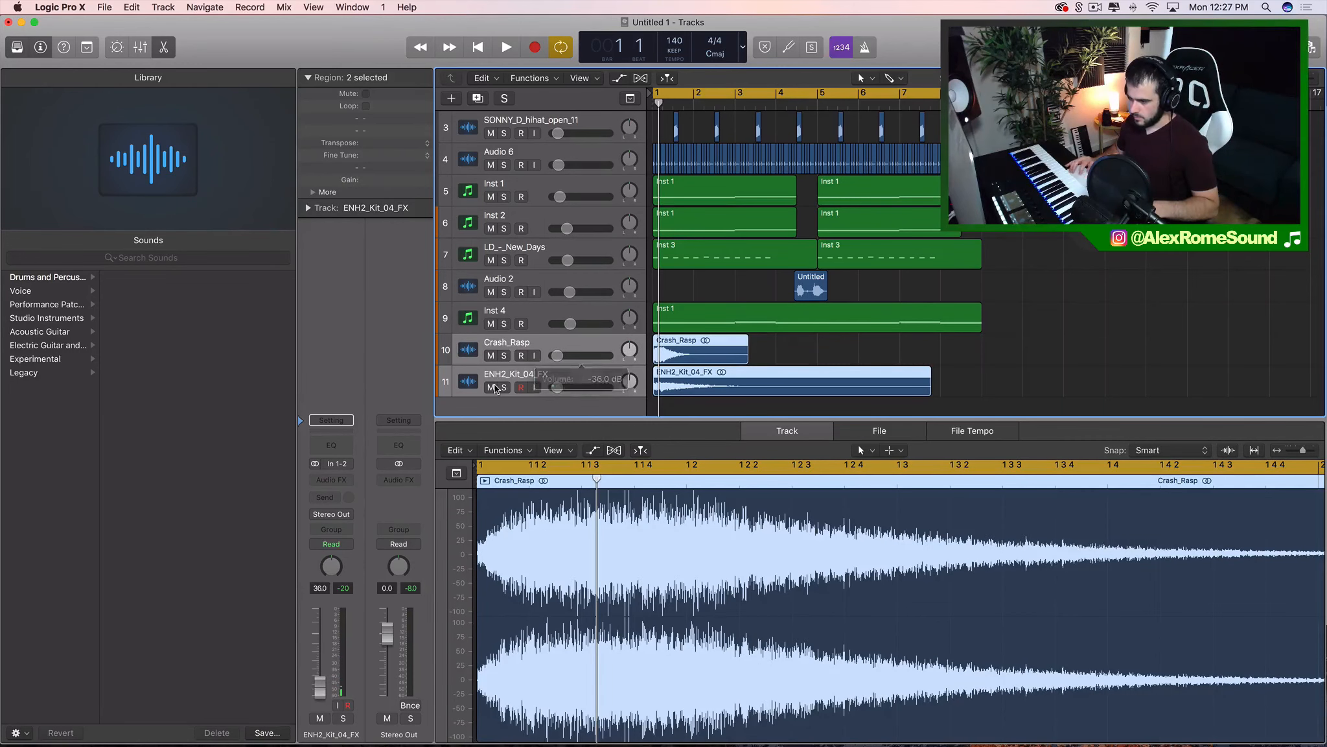
key(space)
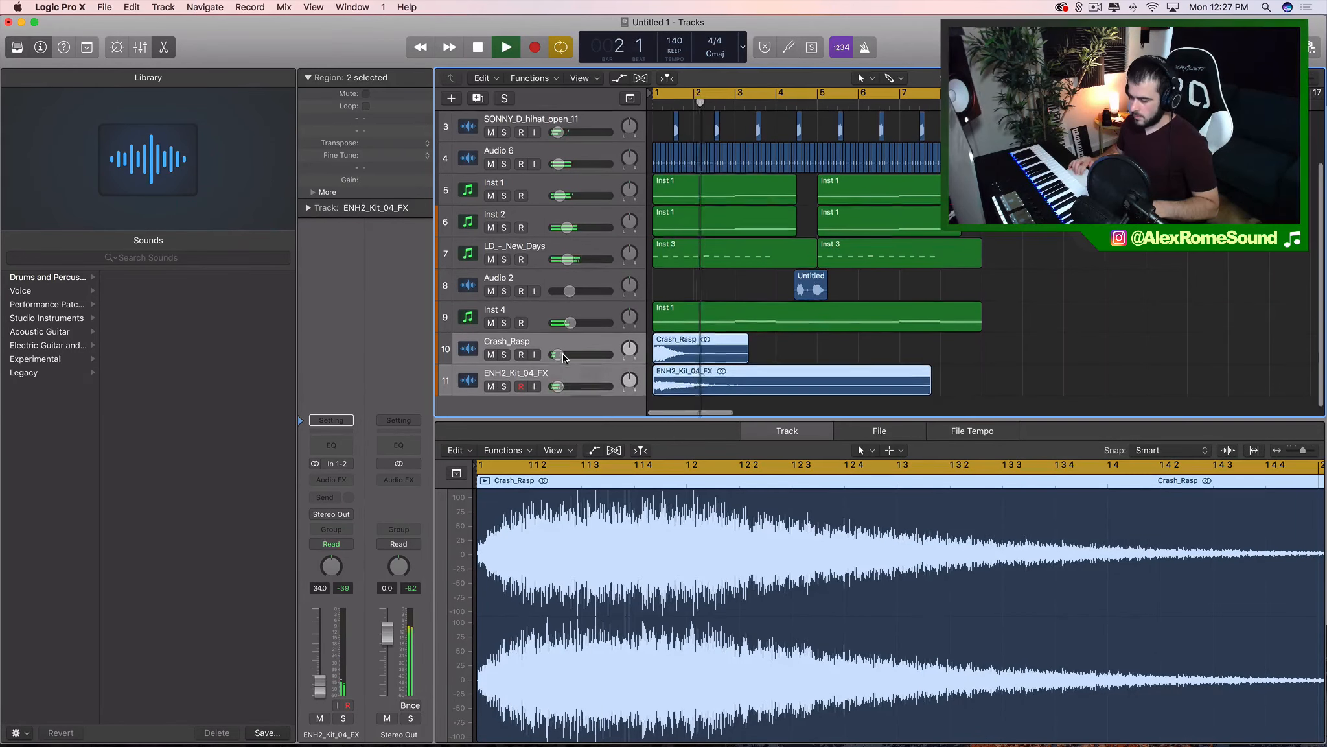
key(space)
key(alt+super+a)
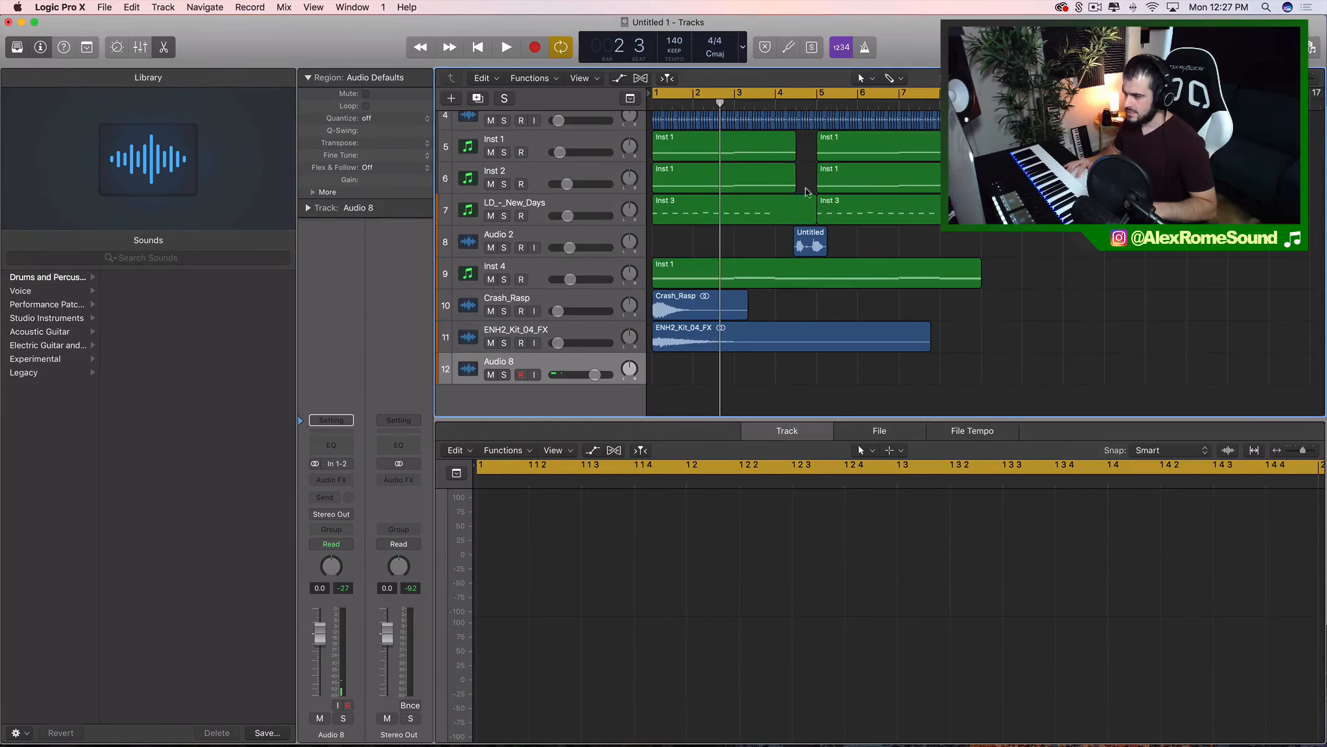
Open the second LD_-_New_Days region in the Piano Roll and loop playback from mid-bar 6 to late bar 8
shift+click(821, 93)
key(space)
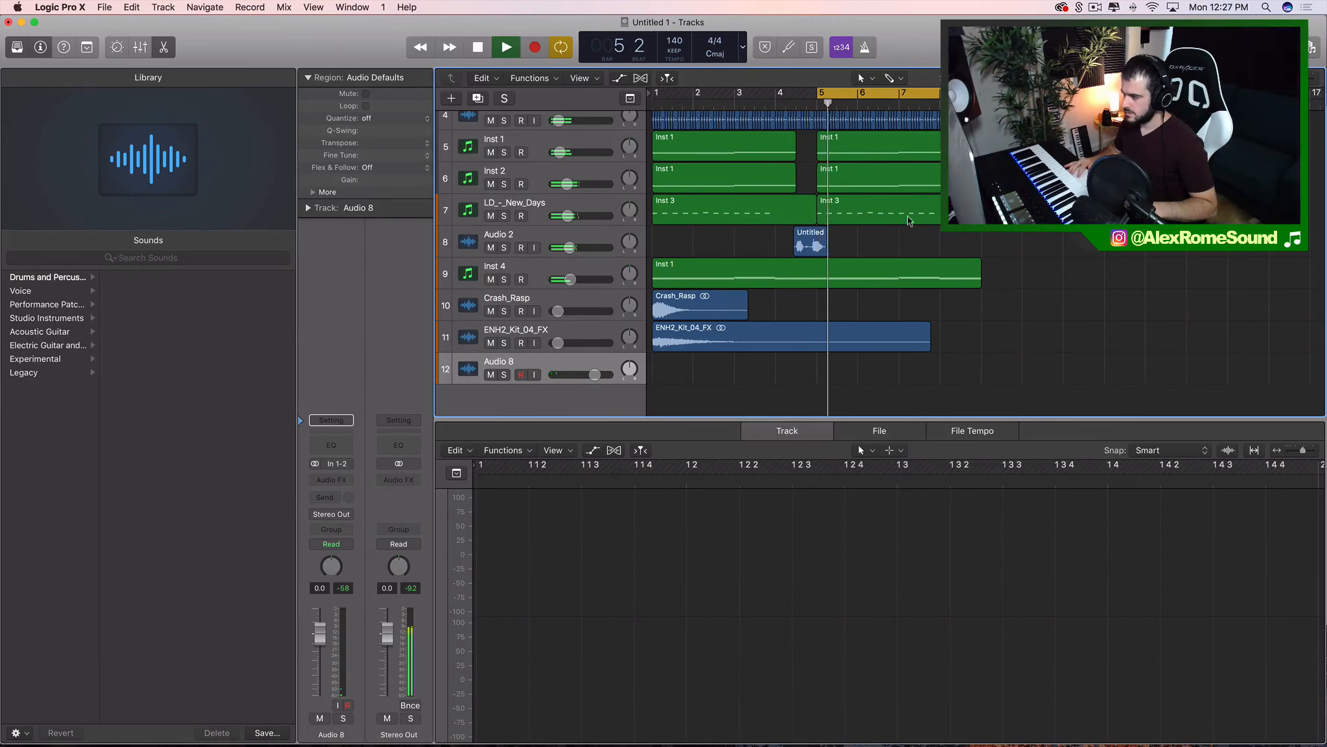
click(908, 216)
scroll(903, 590, up, 5)
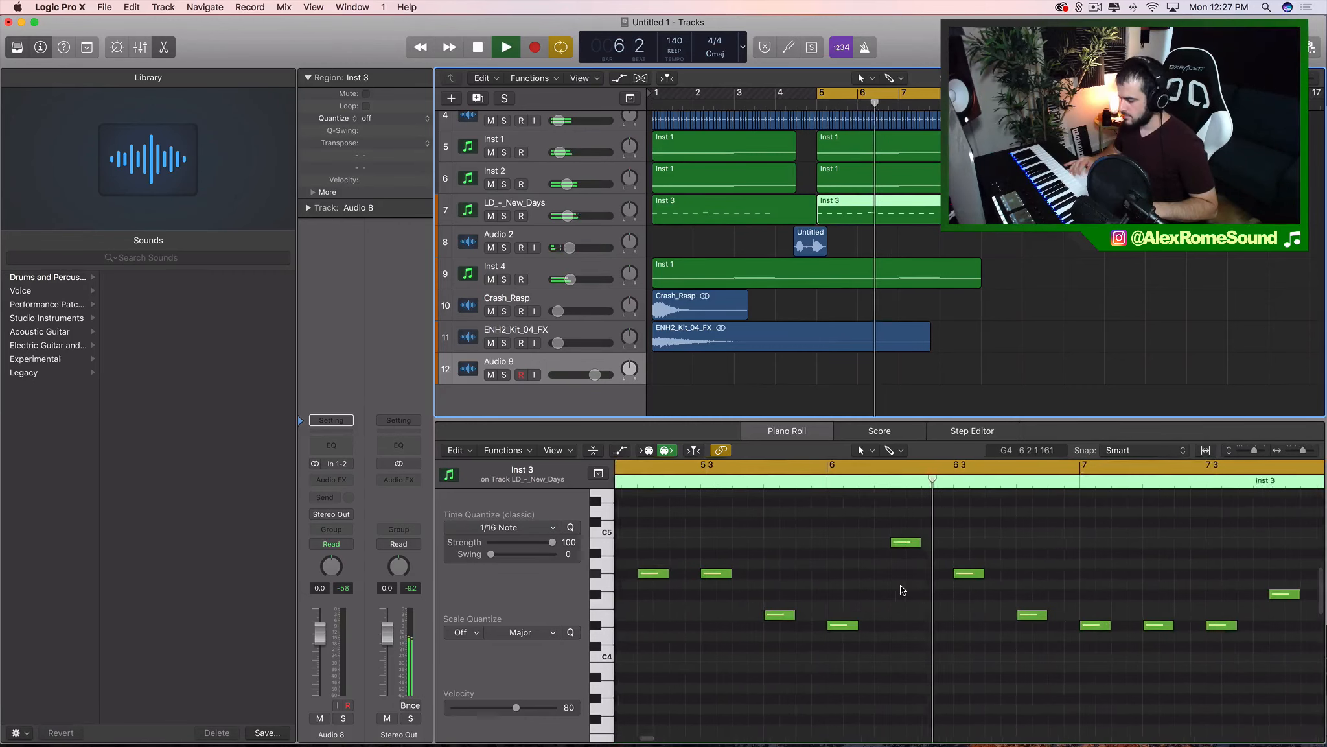
scroll(903, 589, right, 5)
scroll(903, 589, right, 3)
key(space)
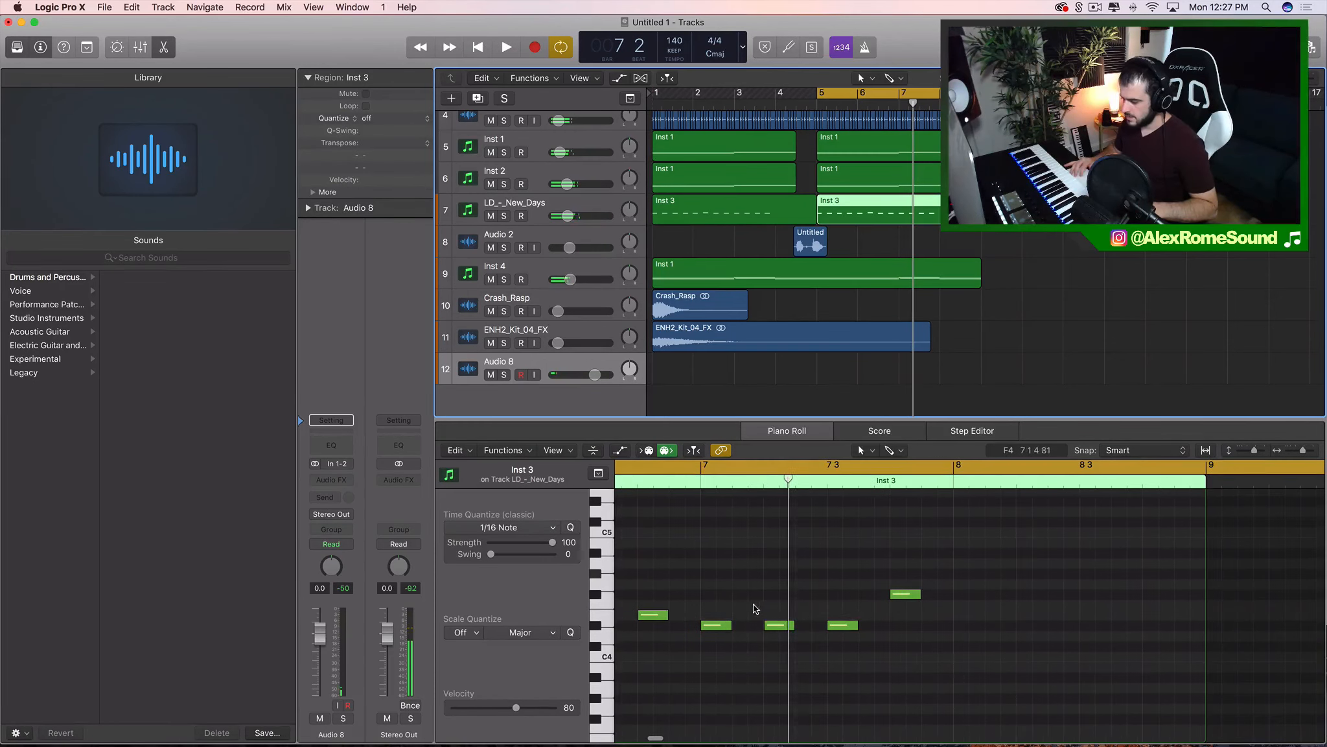
scroll(722, 551, left, 4)
drag(660, 469, 1252, 470)
key(space)
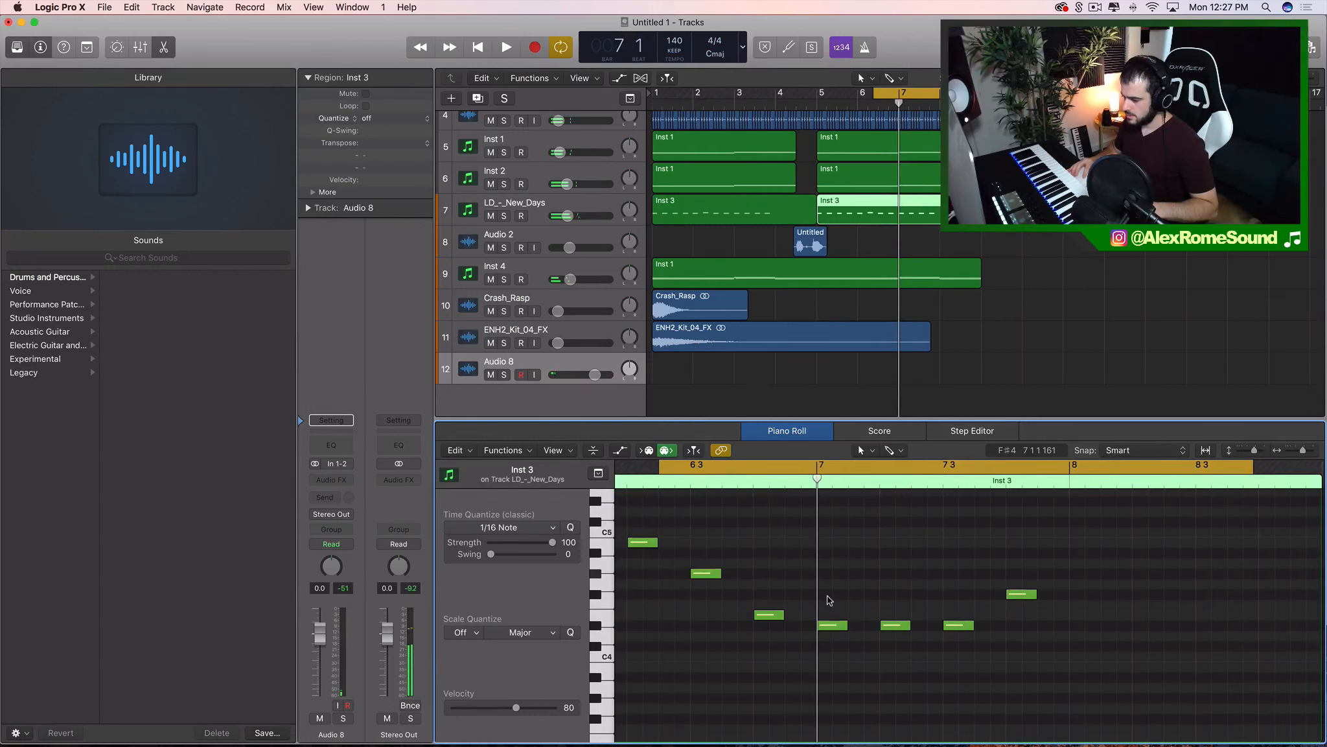
Raise the first two low notes of bar 7 to E4 and move the third to B4, half a beat earlier
drag(832, 626, 885, 615)
key(space)
key(space)
drag(962, 630, 931, 548)
key(space)
scroll(931, 548, right, 3)
scroll(930, 548, up, 1)
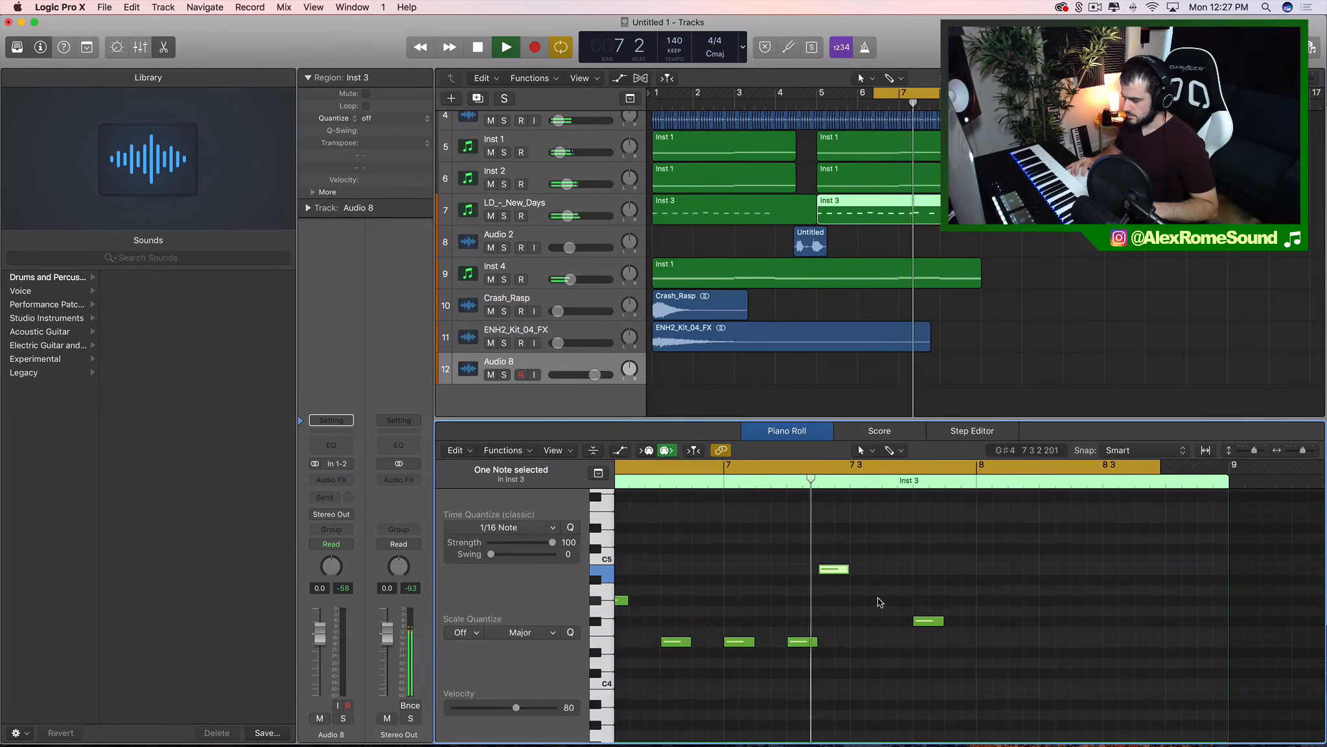
Add G#4 on beat 3 of bar 7 with F#4 half a beat after it, and lower the beat 4 note to E4
key(space)
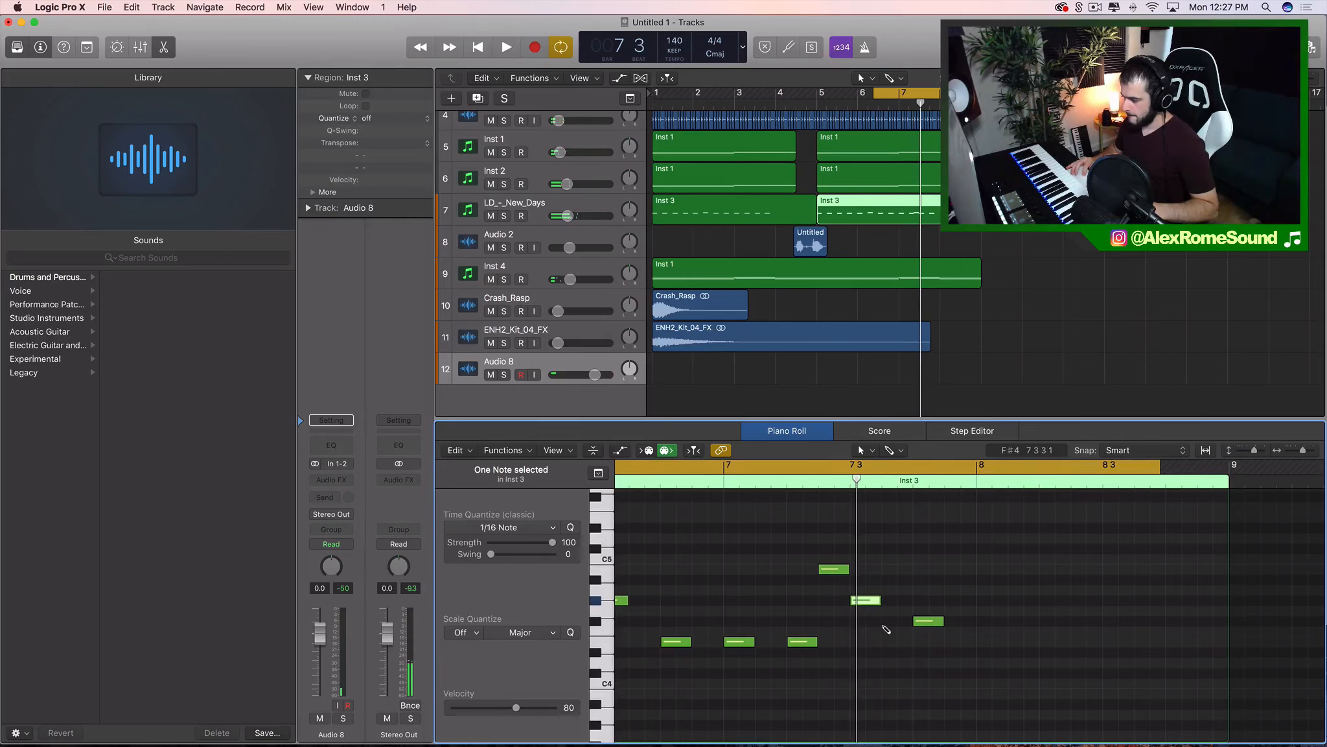
drag(929, 623, 930, 645)
key(space)
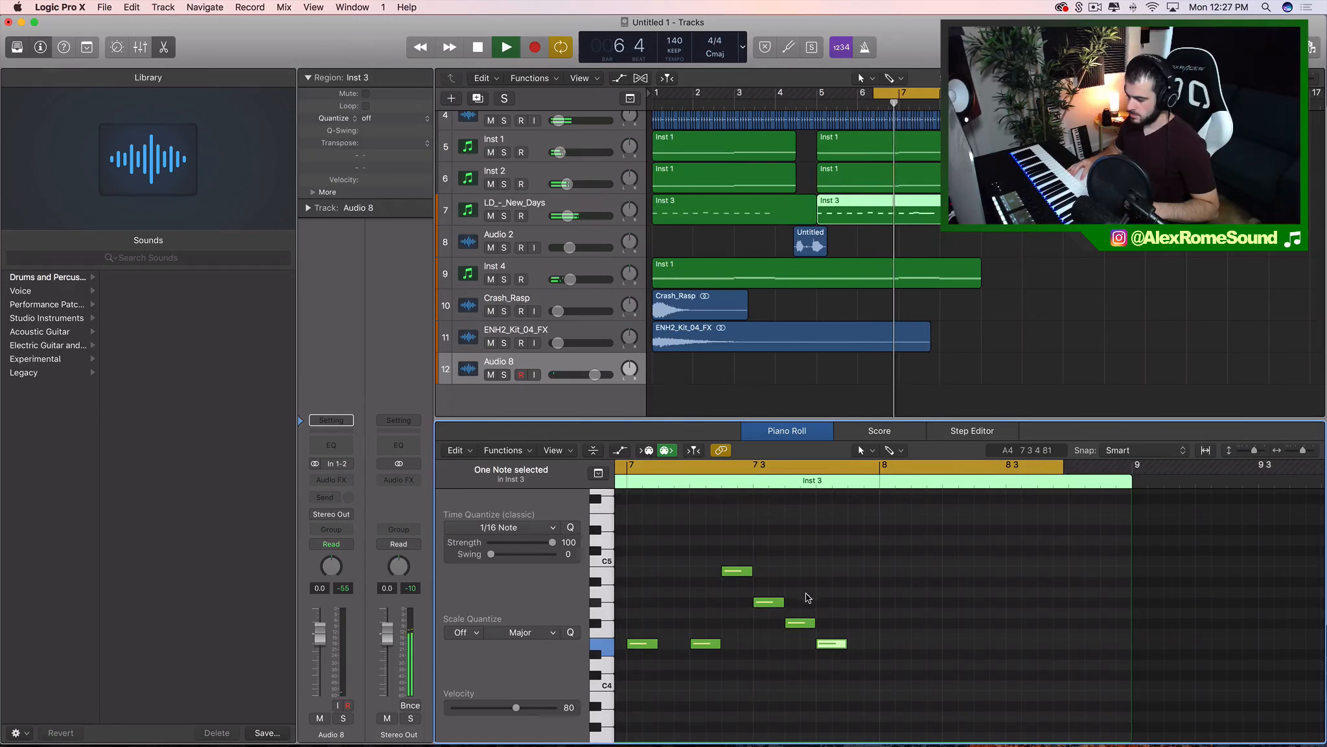
key(space)
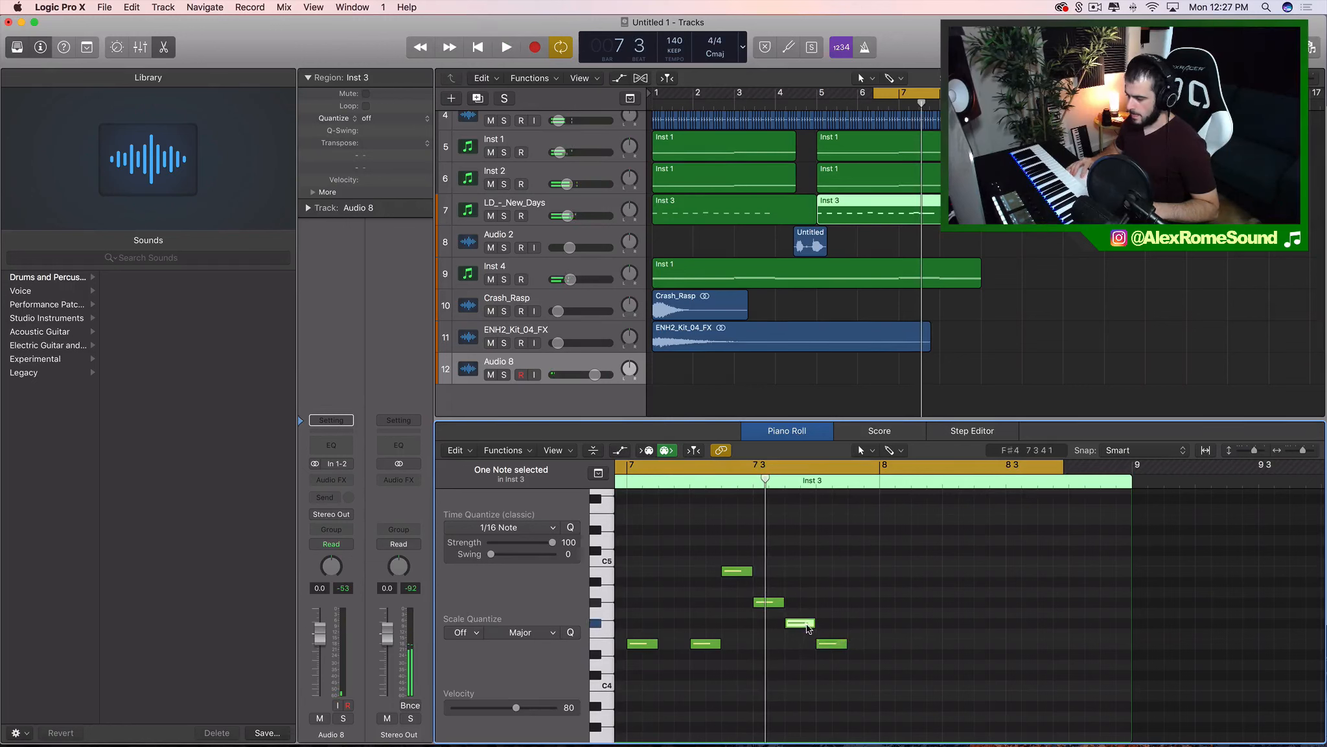
Continue the lead phrase with F#4 on beat 4 of bar 7, followed by E4, E4, F#4 and G#4 on the four beats of bar 8
drag(808, 629, 895, 646)
key(space)
drag(944, 466, 1076, 466)
key(space)
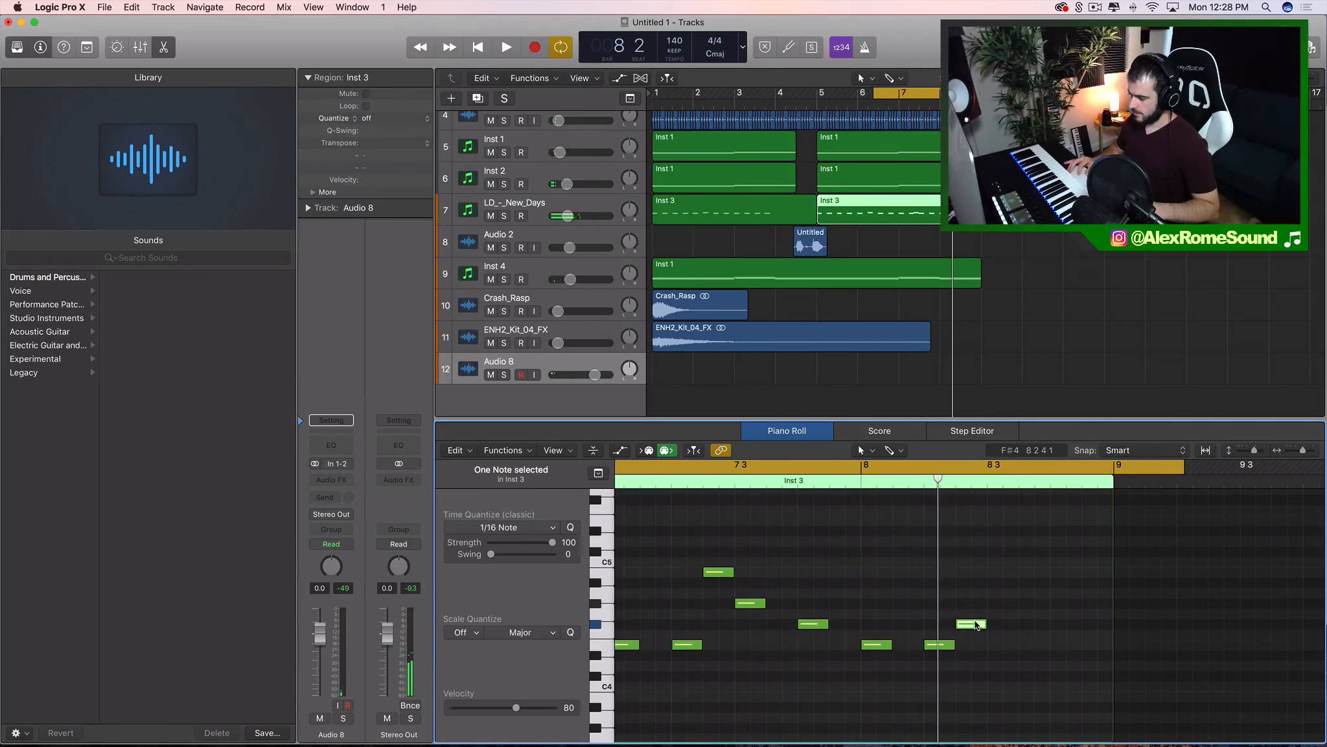
drag(977, 625, 1006, 626)
super+click(1063, 604)
key(space)
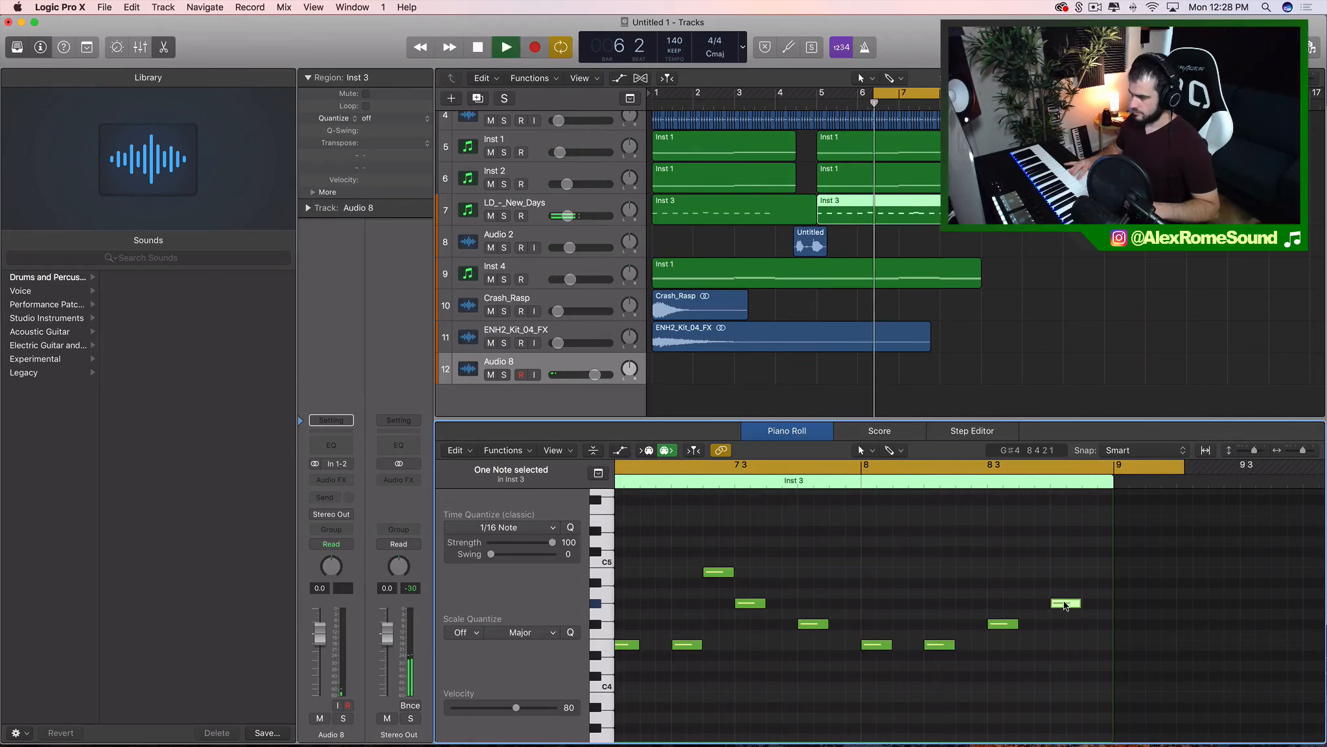
Listen to the edited lead phrase and set the cycle range to cover bars 1 through 8
key(super+Left)
key(super+Left)
key(super+Left)
key(super+Left)
scroll(1066, 605, left, 7)
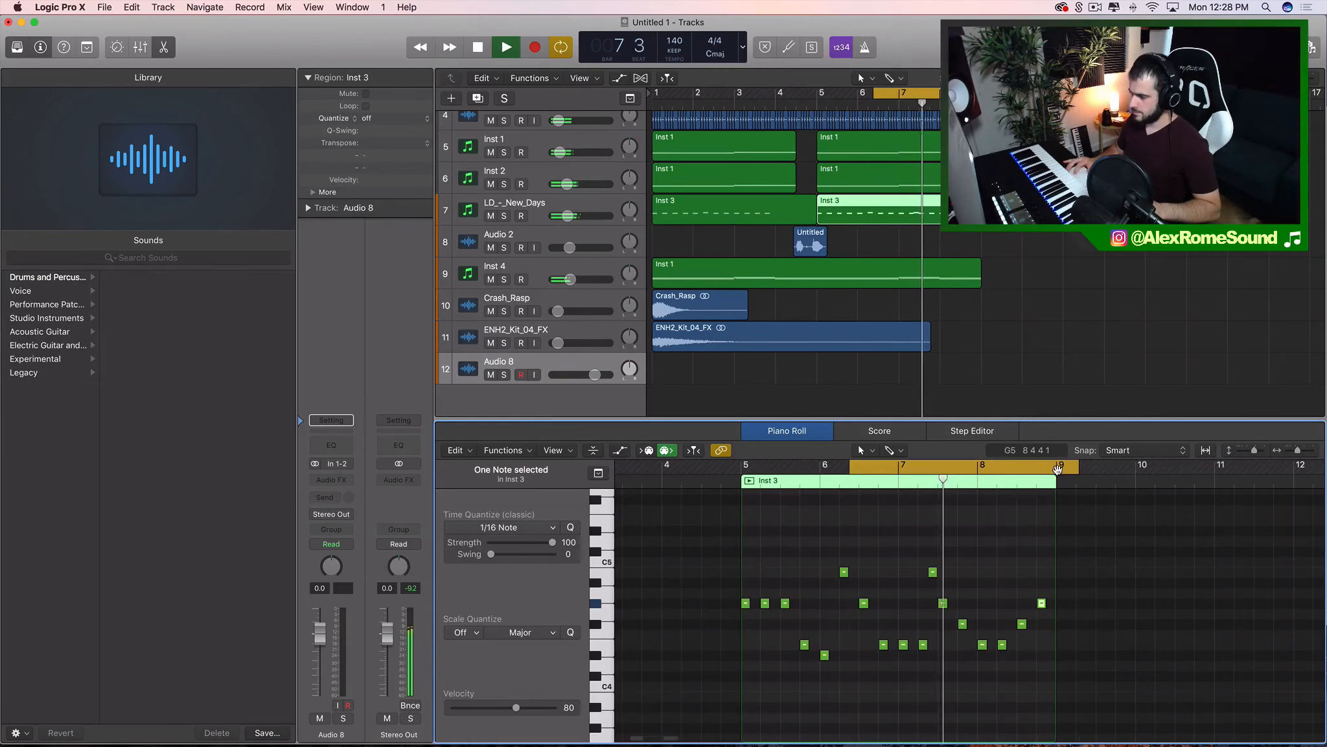
drag(1076, 466, 1057, 467)
drag(852, 466, 546, 466)
scroll(648, 492, left, 5)
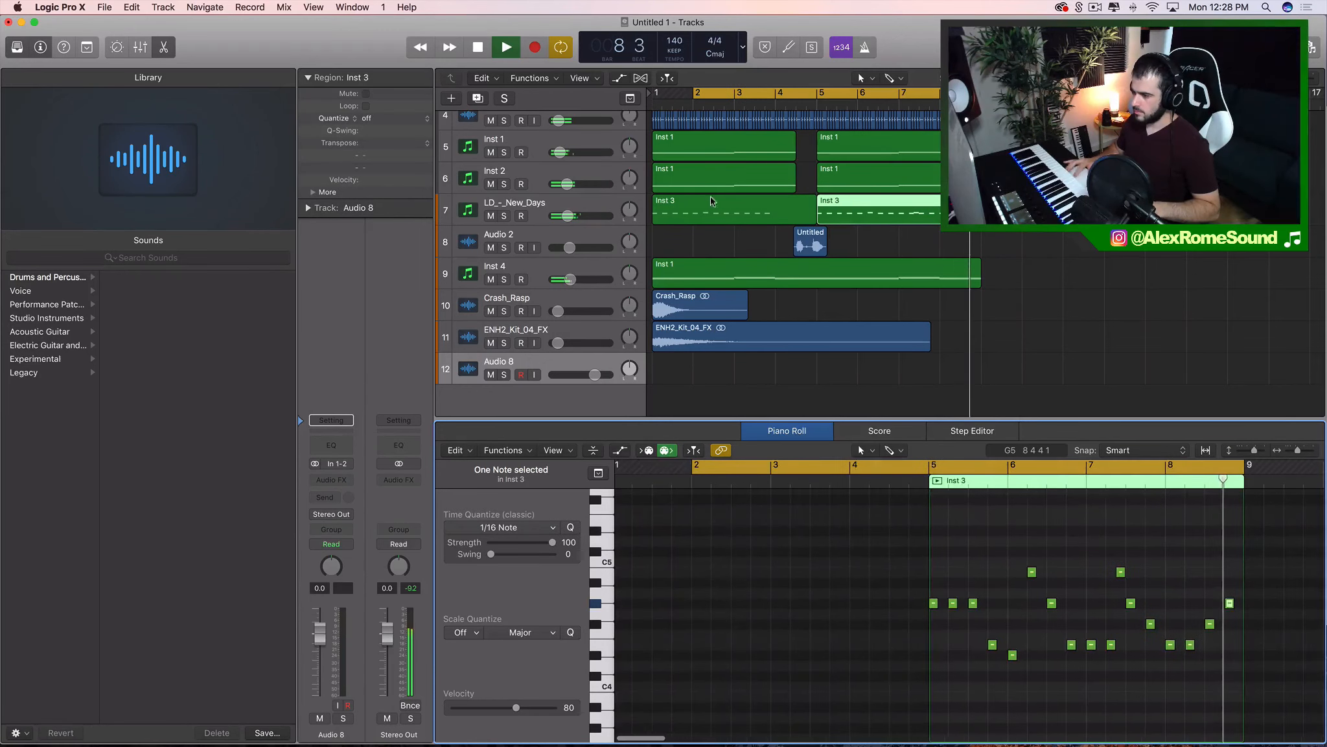
key(space)
drag(694, 93, 229, 98)
Delete the empty Audio 8 track
scroll(583, 350, down, 3)
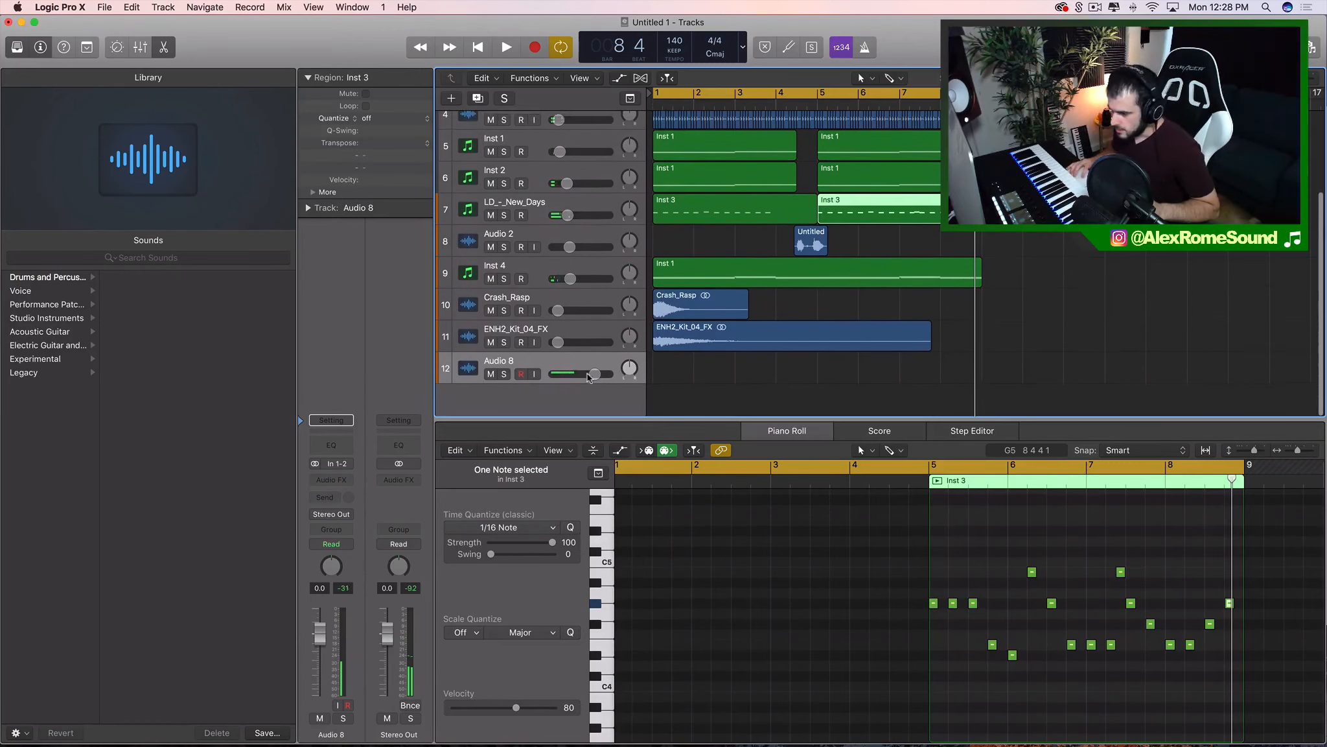
click(568, 364)
key(super+BackSpace)
Group the USH2_1_Snare, SONNY_D_hihat_open_11 and Audio 6 tracks into a summing track stack
scroll(555, 247, up, 4)
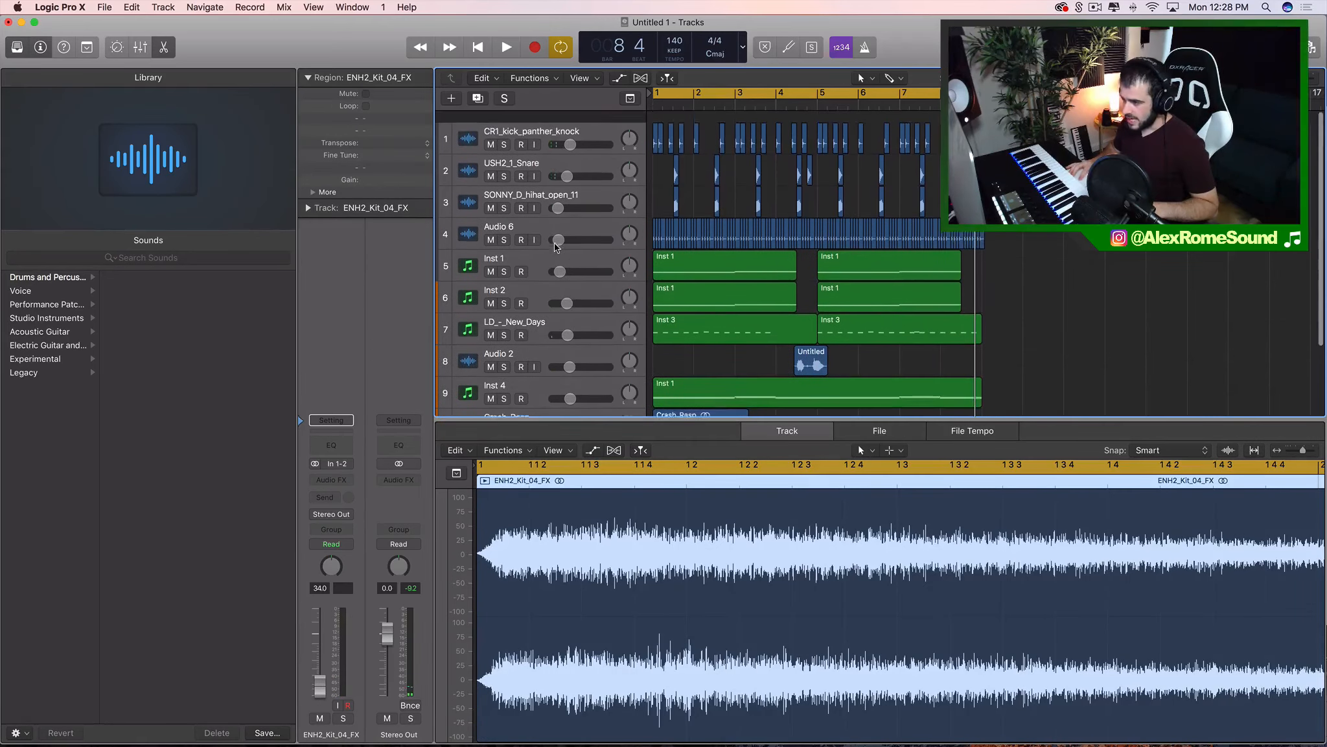
scroll(555, 247, down, 1)
click(503, 224)
shift+click(528, 178)
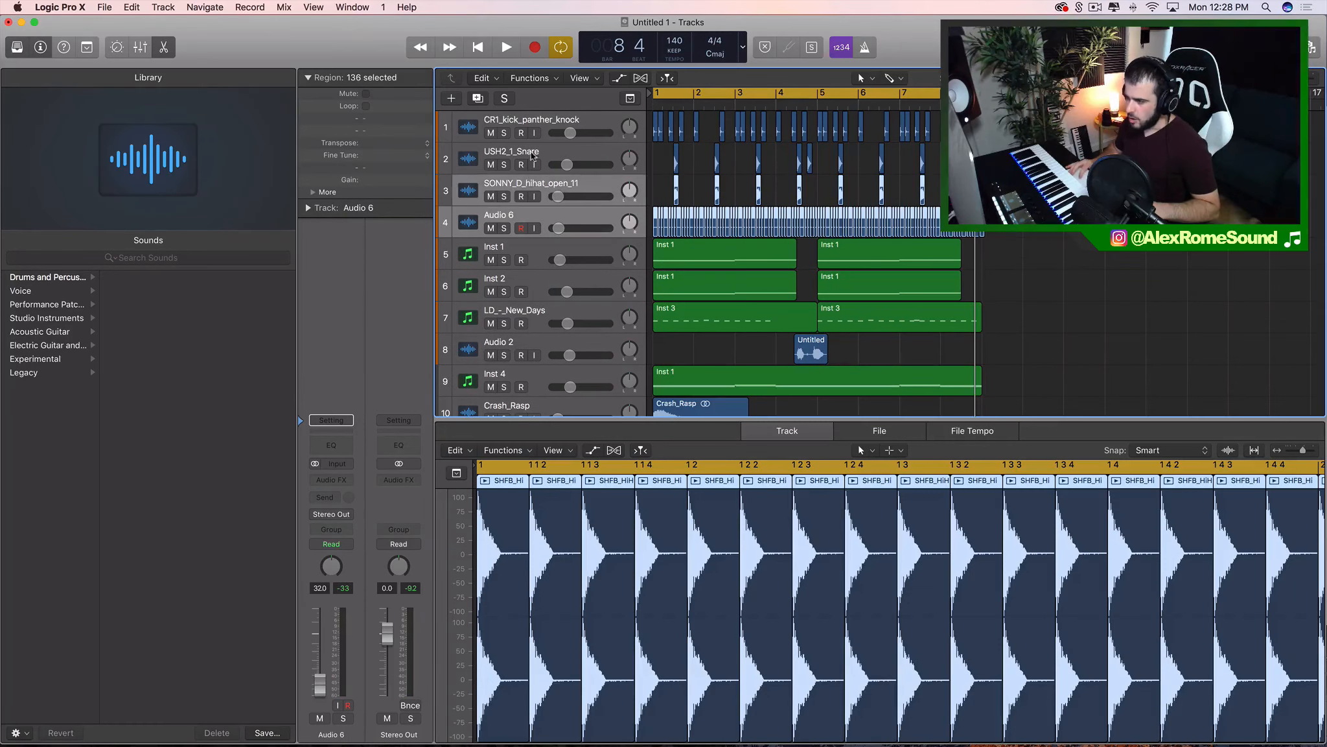
right_click(545, 148)
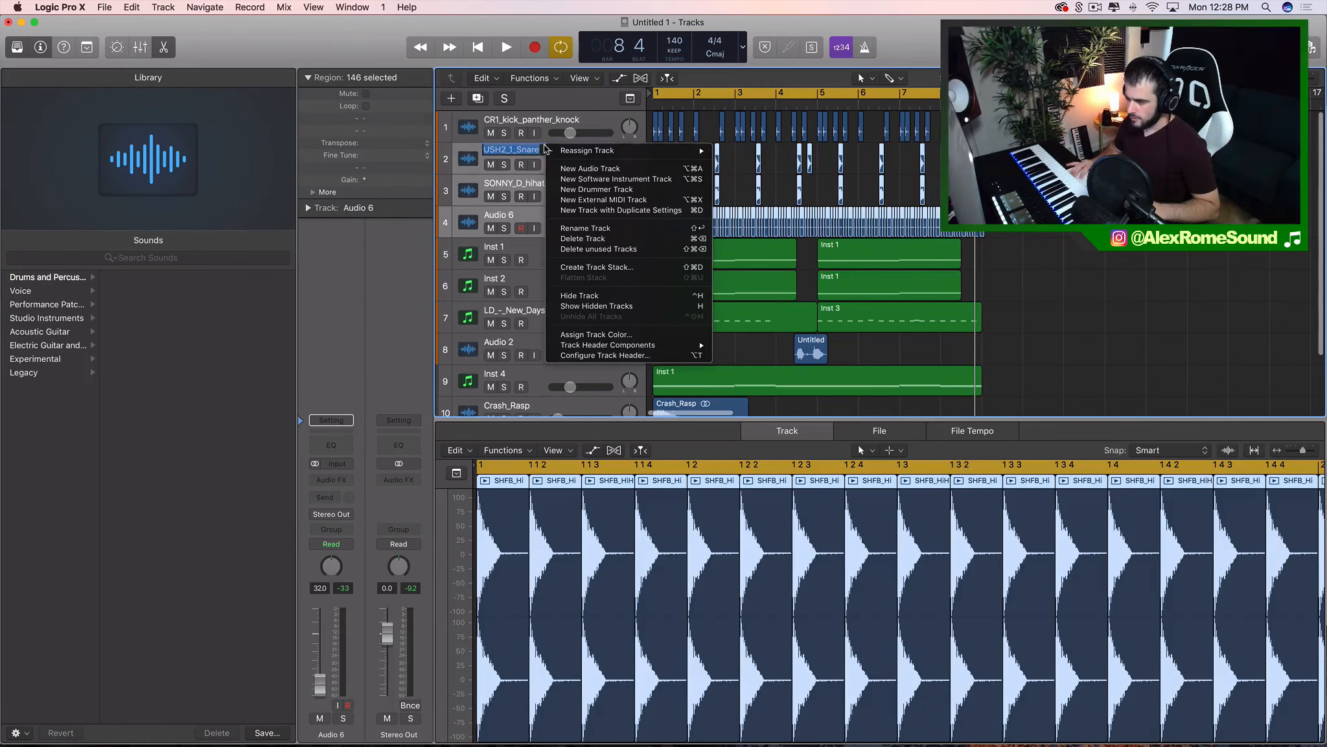
click(615, 267)
click(765, 120)
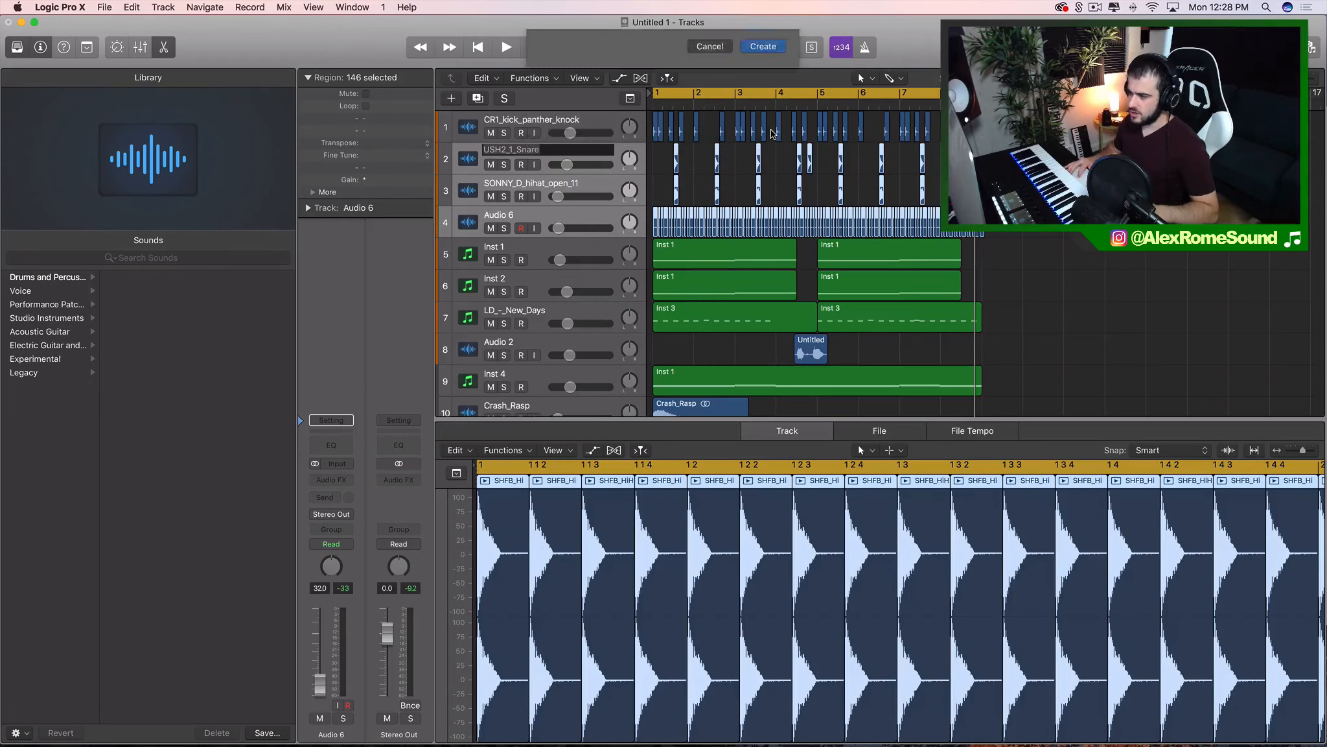
Add ChromaVerb to Sum 1 with size and density 100%, decay 2.20 s, dry 100%, wet 7%, and high-frequency damping at 20000 Hz, 0.10x
click(563, 158)
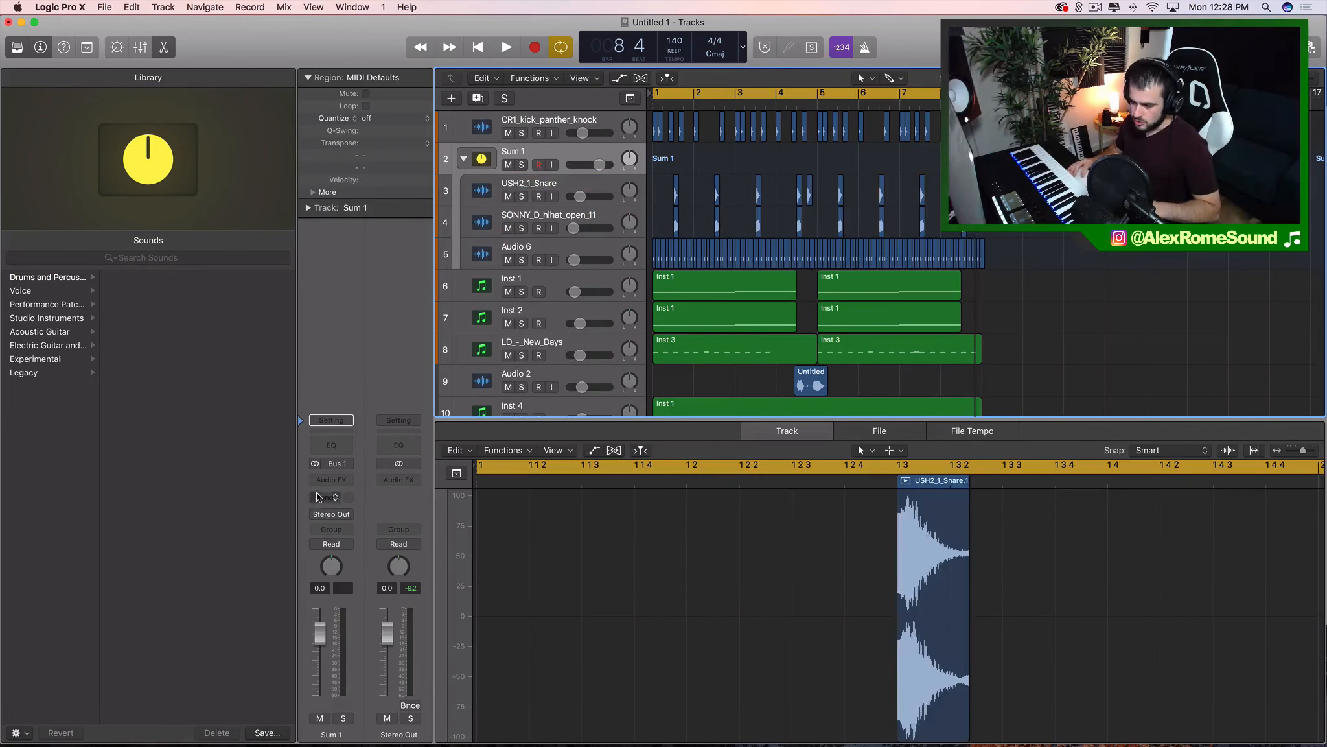
click(339, 483)
mouse_move(342, 673)
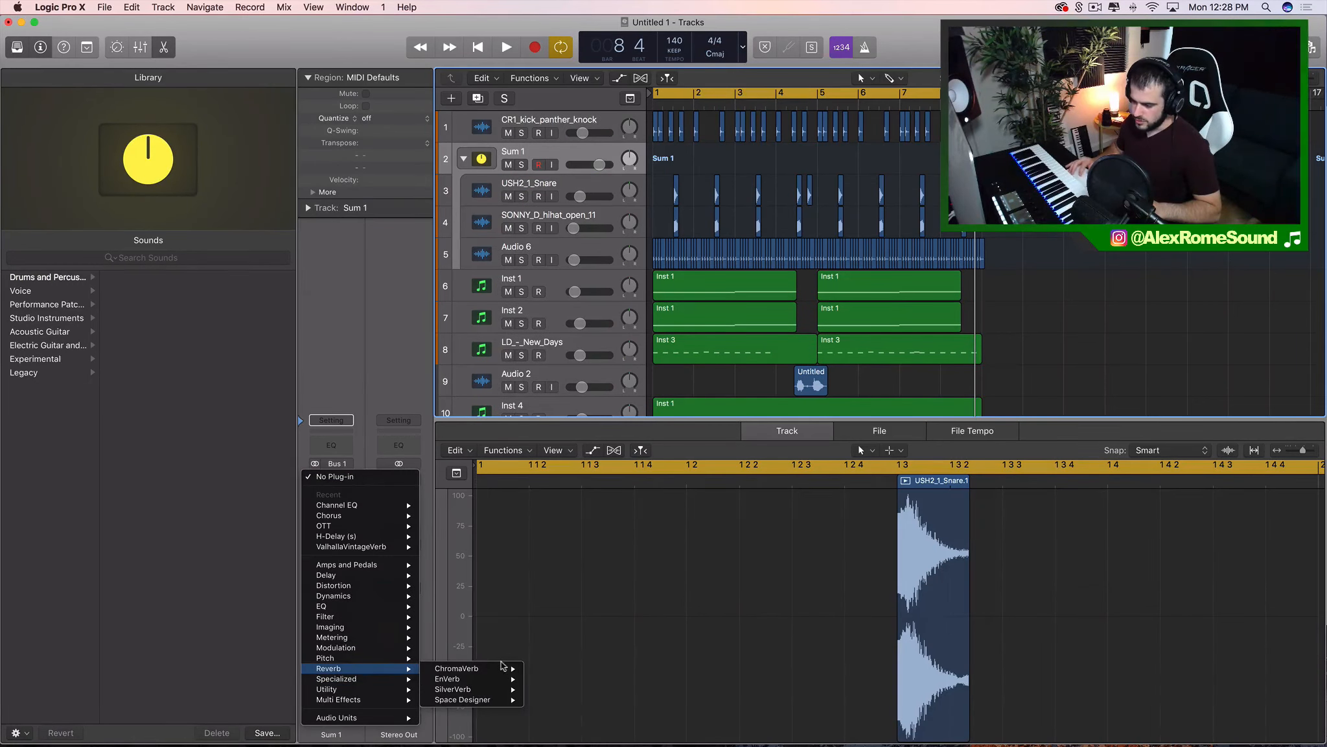
mouse_move(505, 668)
click(556, 669)
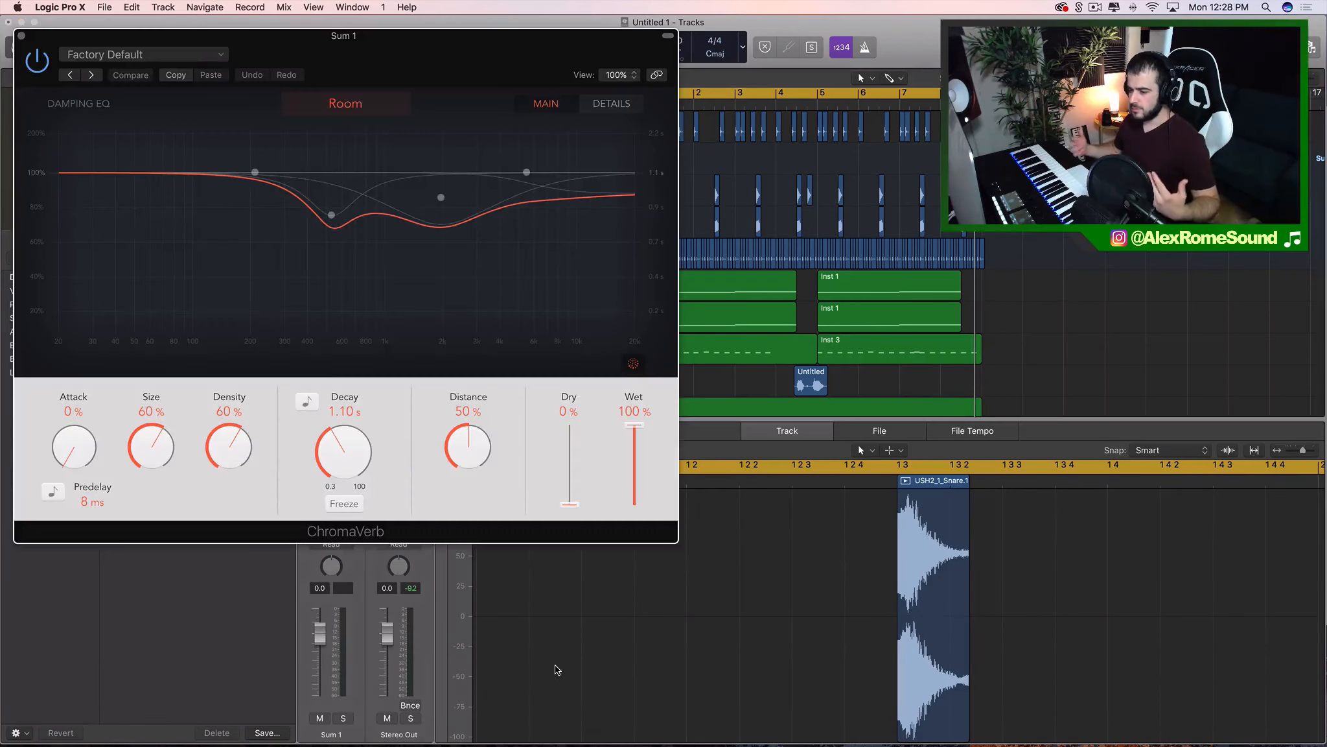
drag(526, 173, 595, 262)
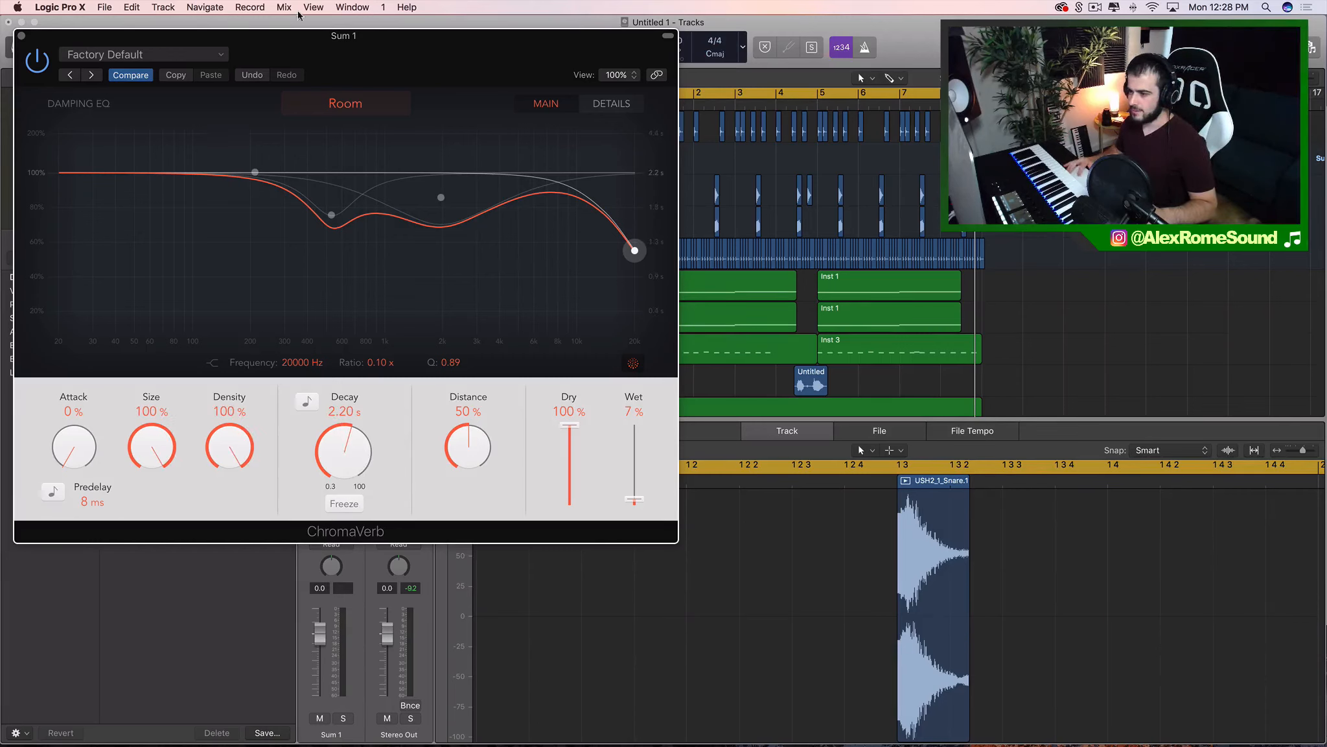
Raise the ChromaVerb wet level on Sum 1 to 17% while the beat plays, and close the plug-in
drag(437, 69, 761, 78)
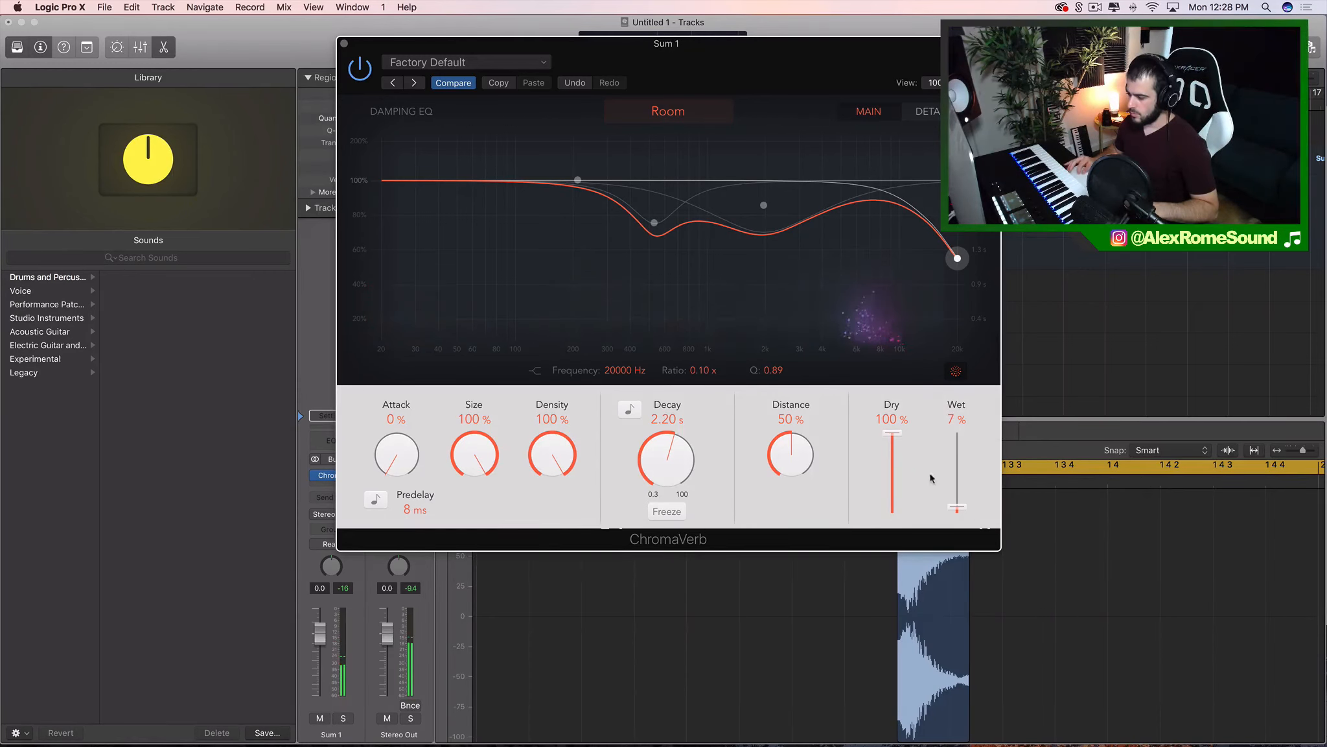
drag(957, 507, 960, 501)
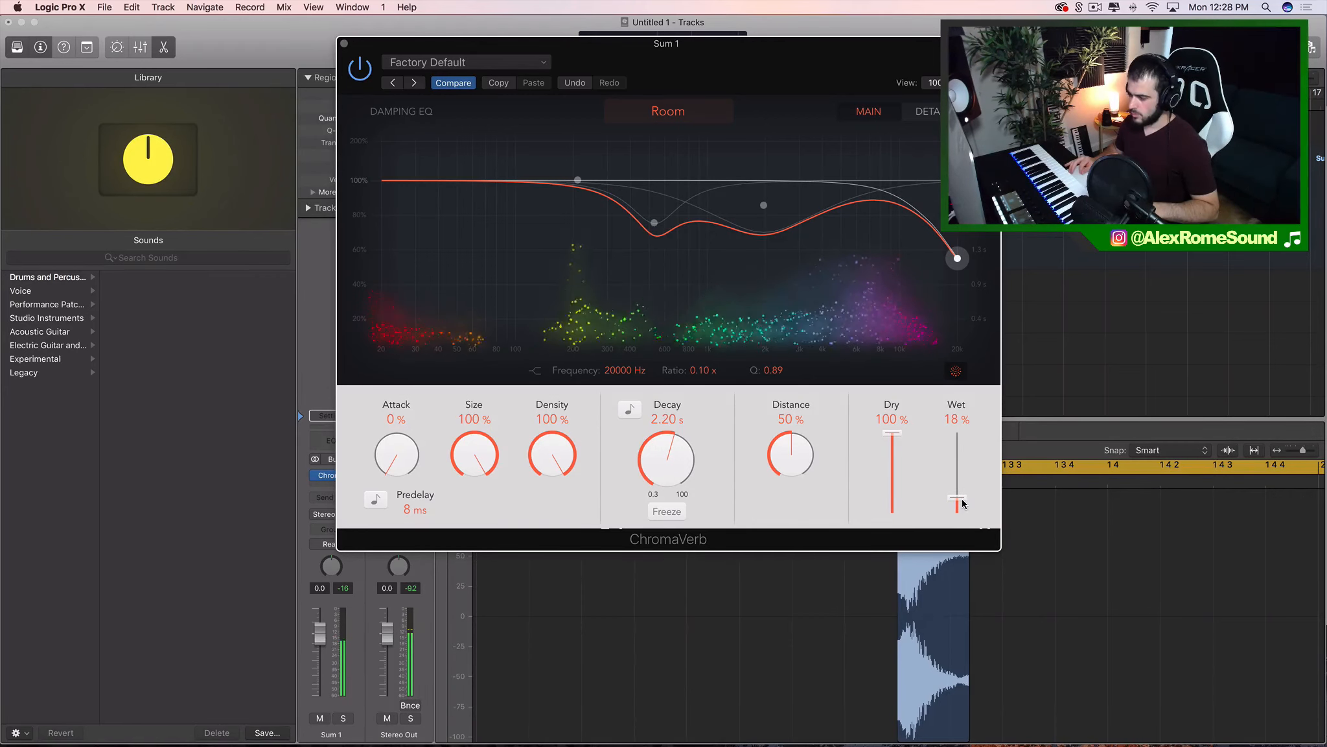
drag(961, 500, 962, 501)
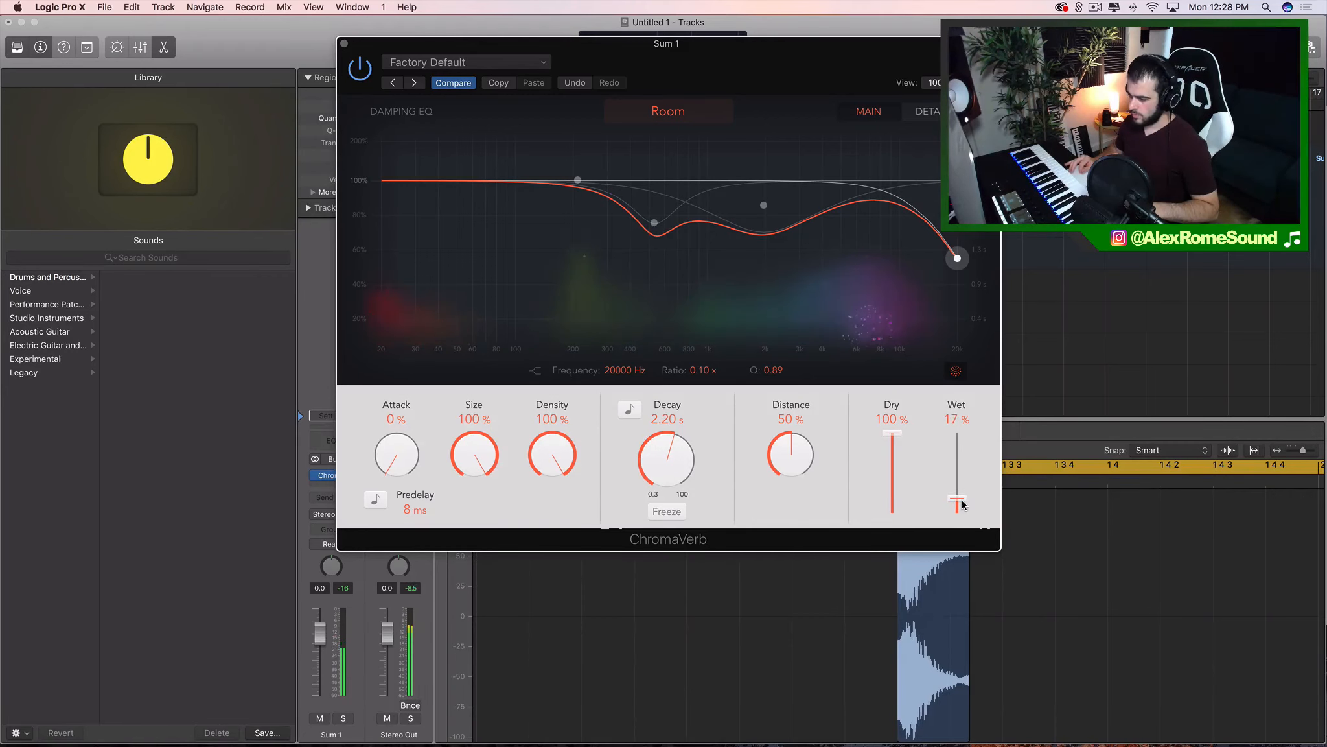
click(343, 44)
Add the stereo Xfer OTT multiband compressor to the Stereo Out channel and set its depth to 39% during playback
scroll(763, 332, down, 3)
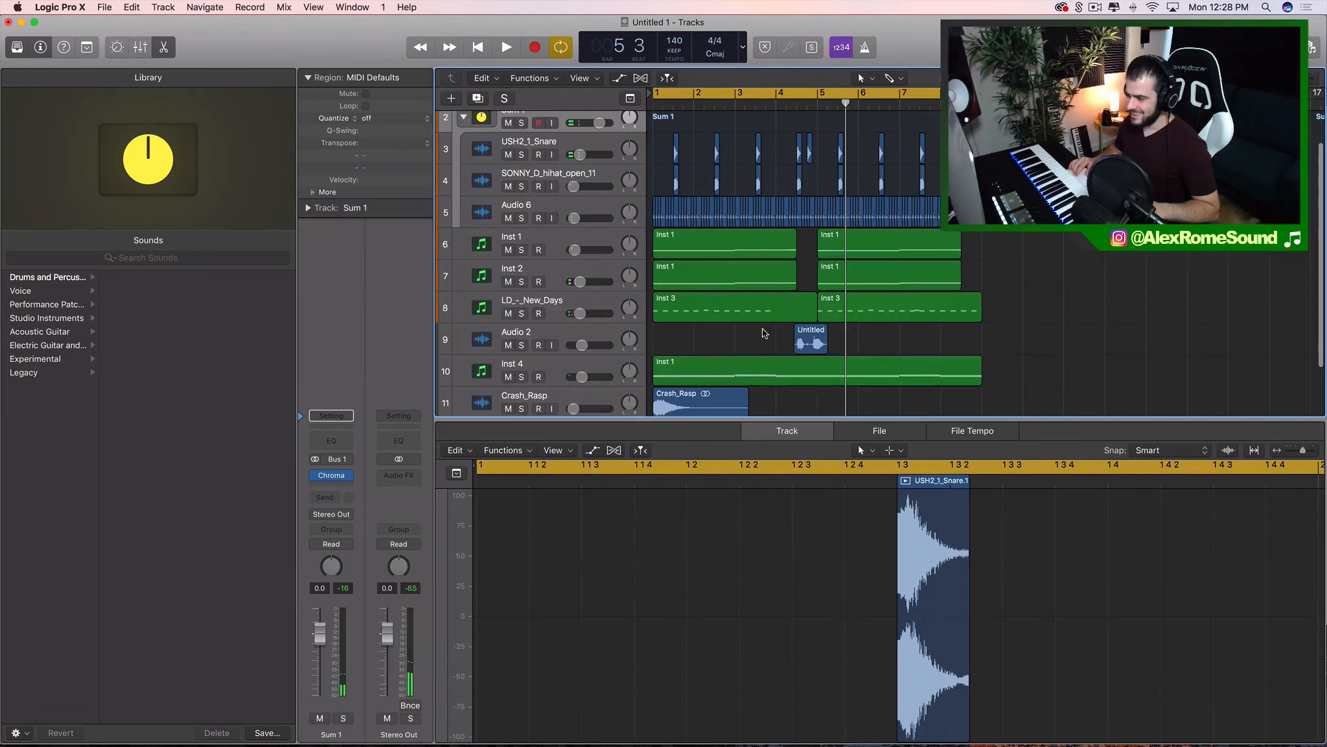
scroll(763, 333, up, 3)
click(406, 478)
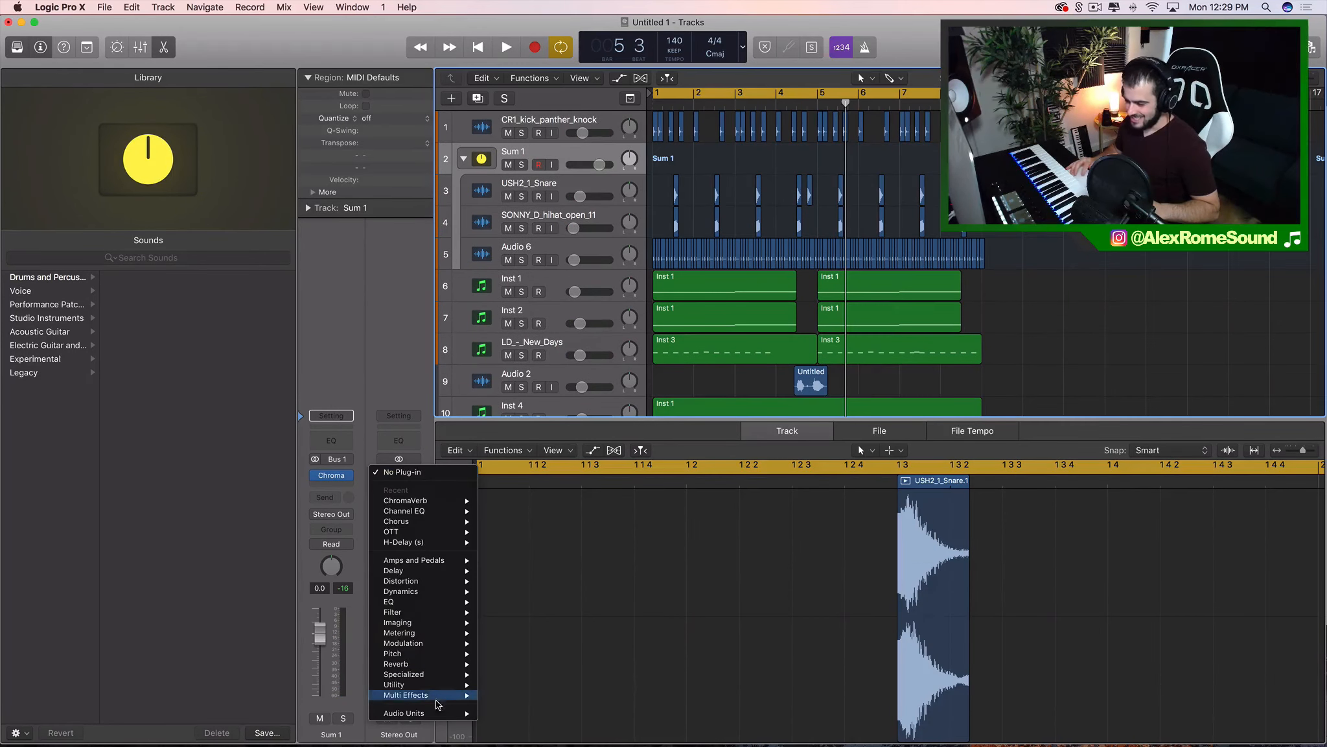
mouse_move(433, 713)
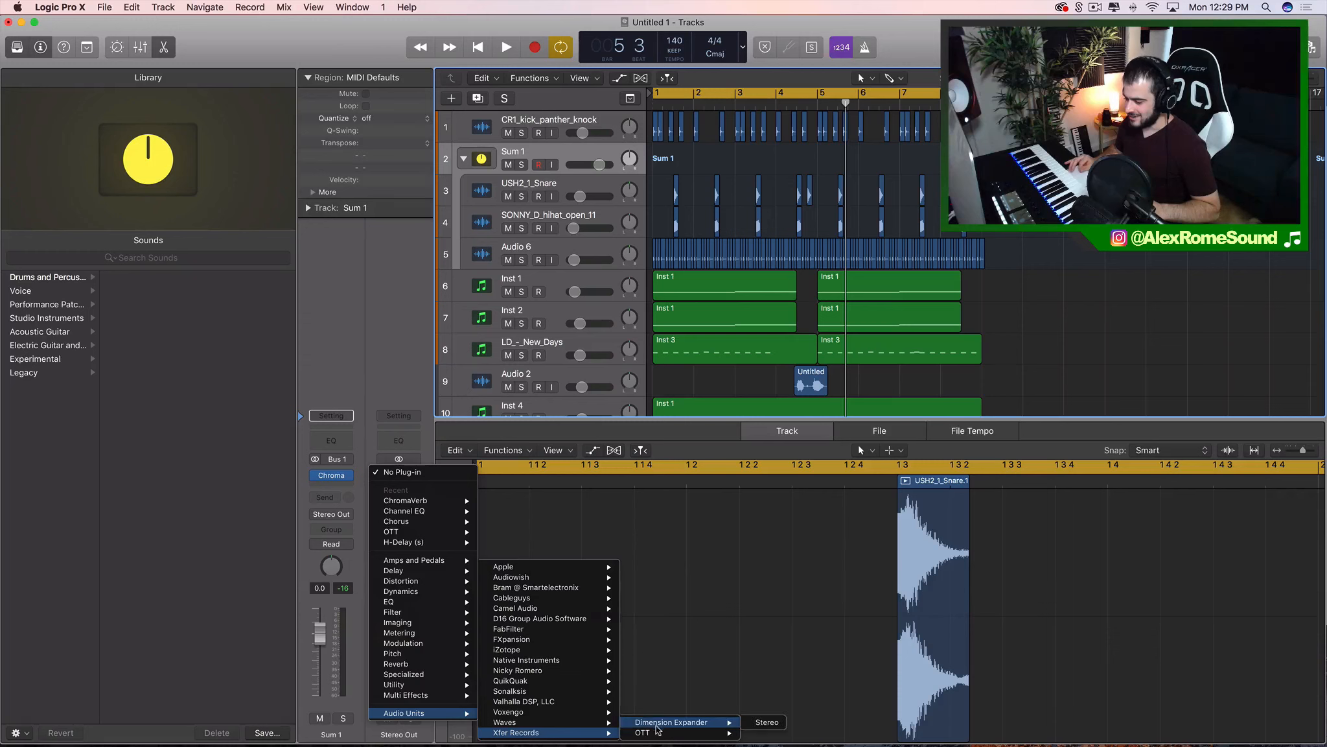
mouse_move(657, 731)
click(756, 724)
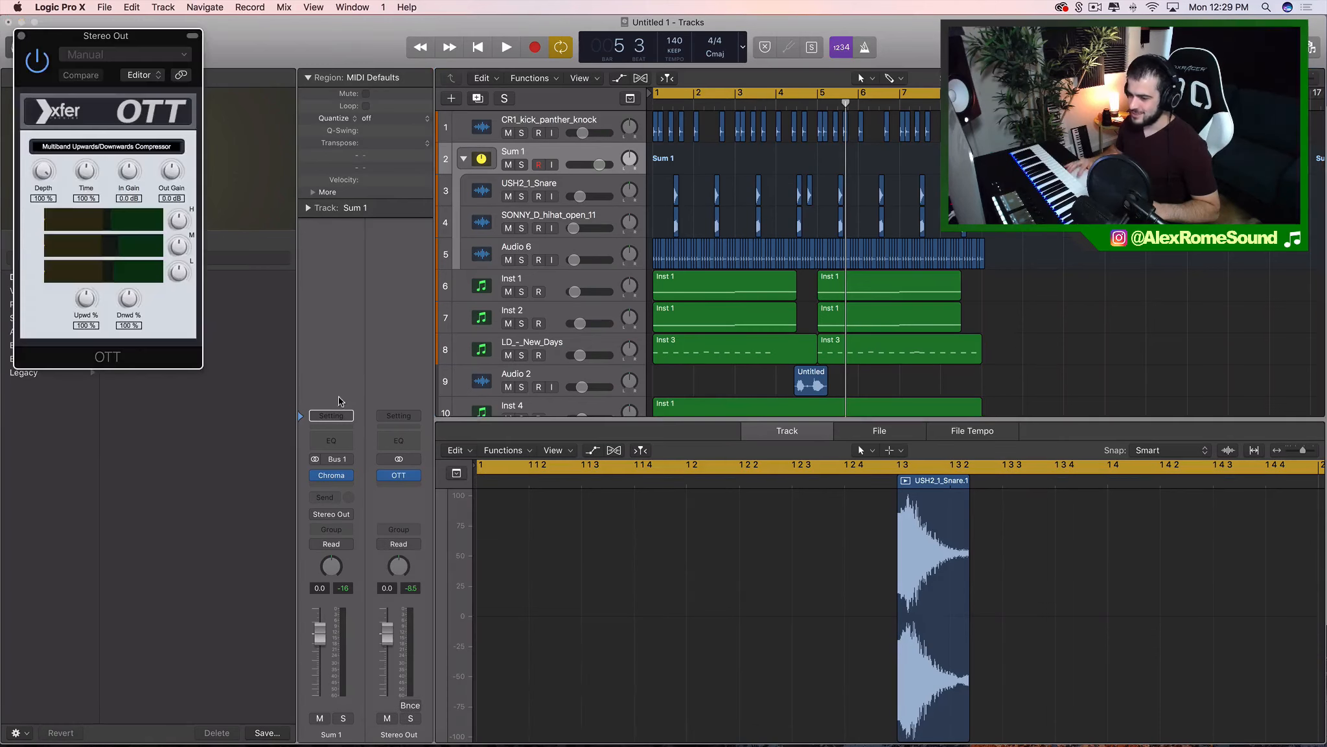
drag(52, 191, 46, 160)
key(space)
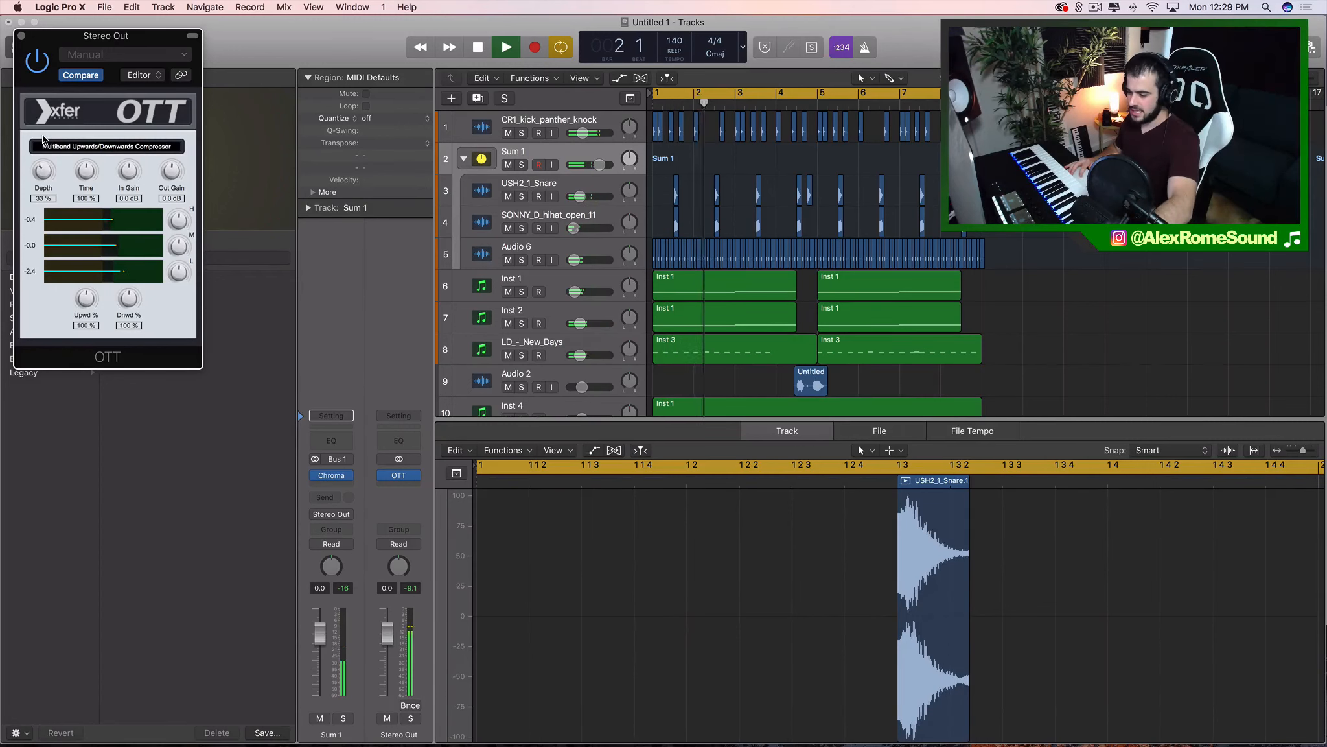
drag(43, 139, 47, 134)
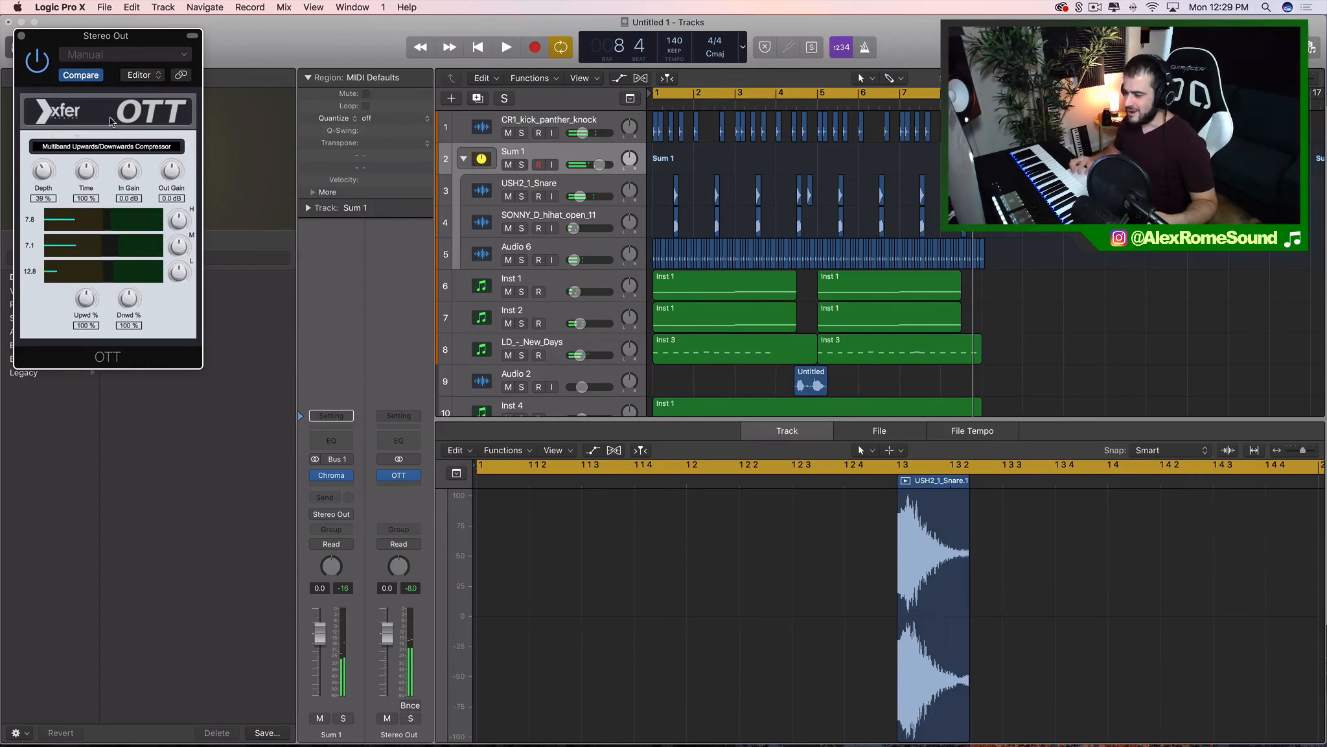
scroll(879, 227, down, 3)
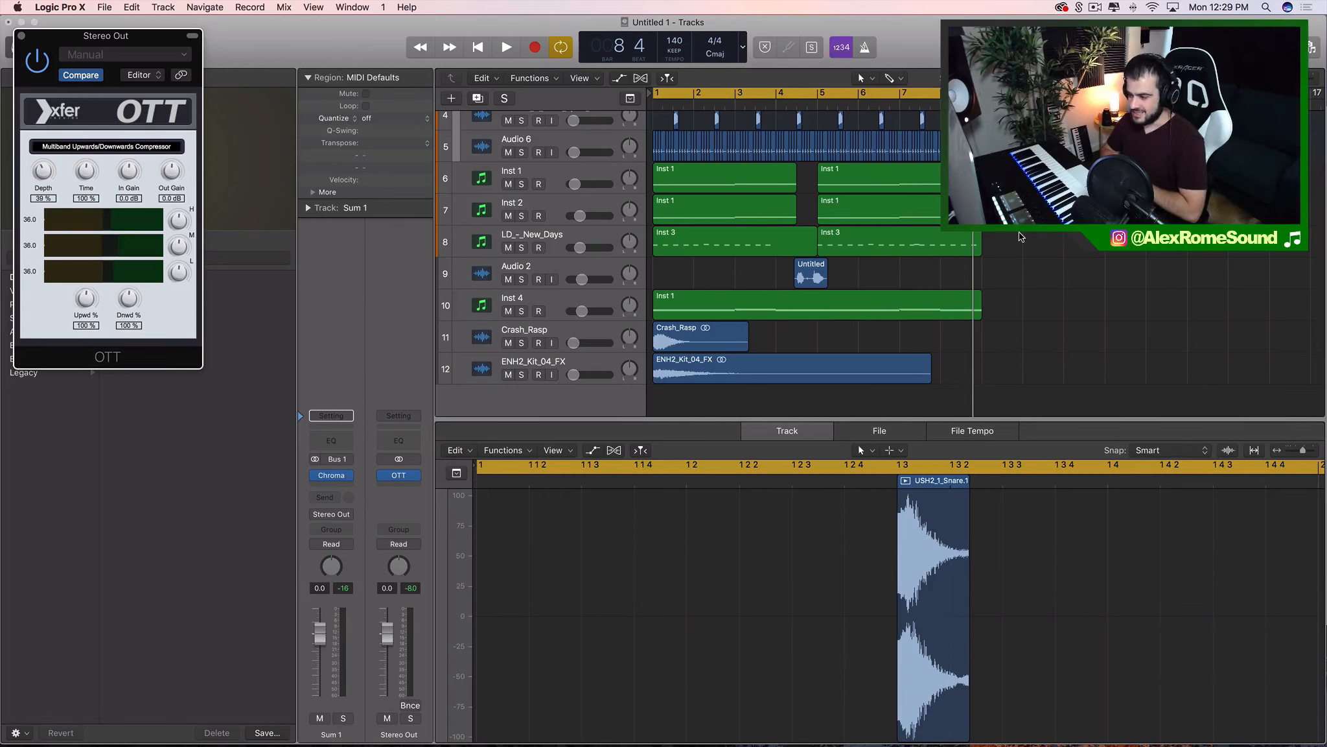
scroll(1097, 254, up, 3)
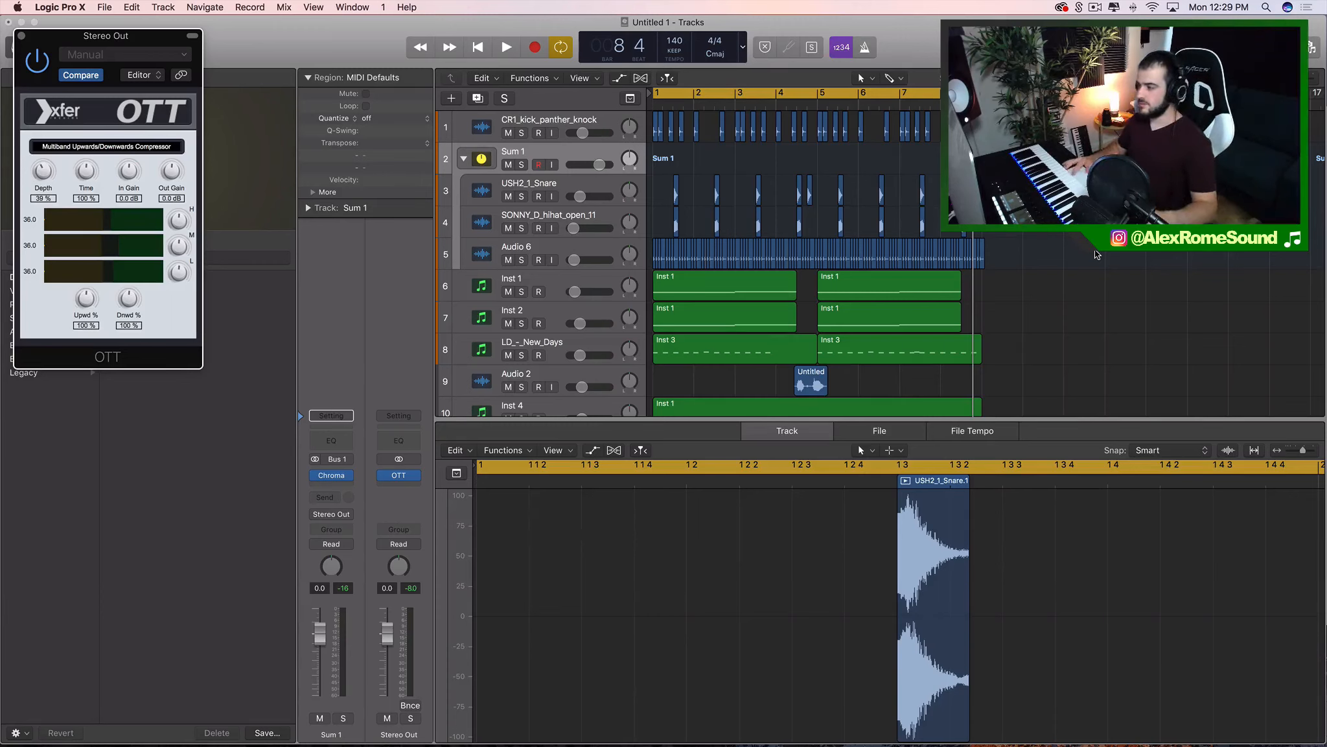
click(1098, 6)
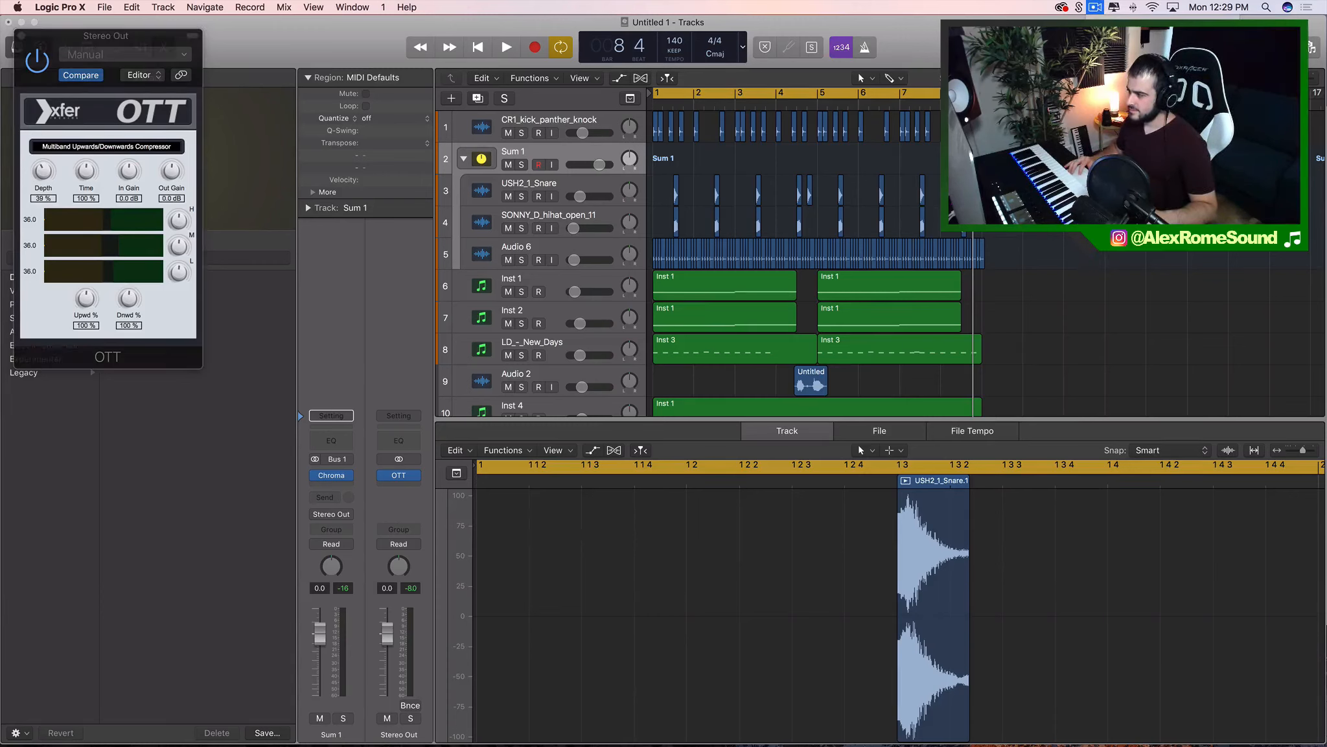